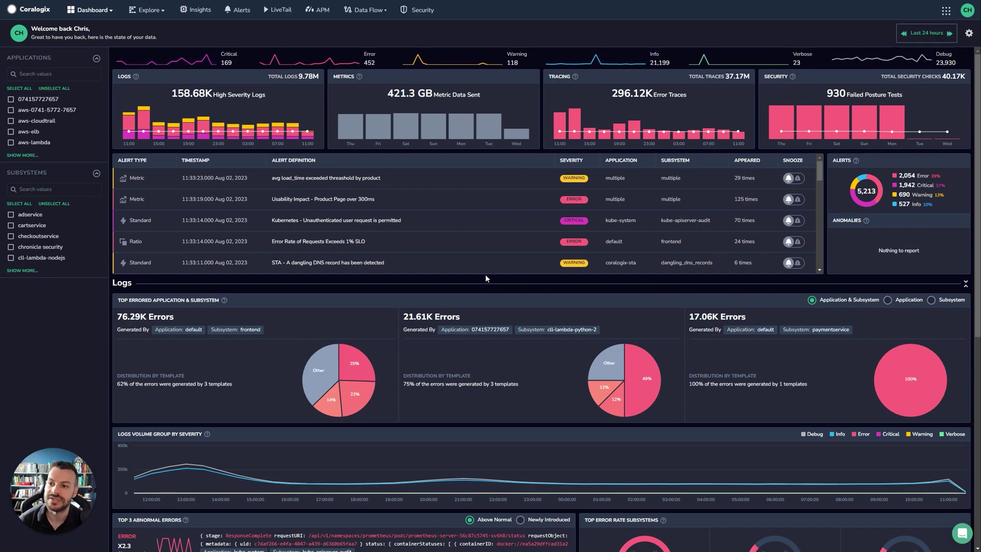
Step: Open the Alerts management page and look over the 12-hour alerts summary and the list of defined alerts
left_click(239, 12)
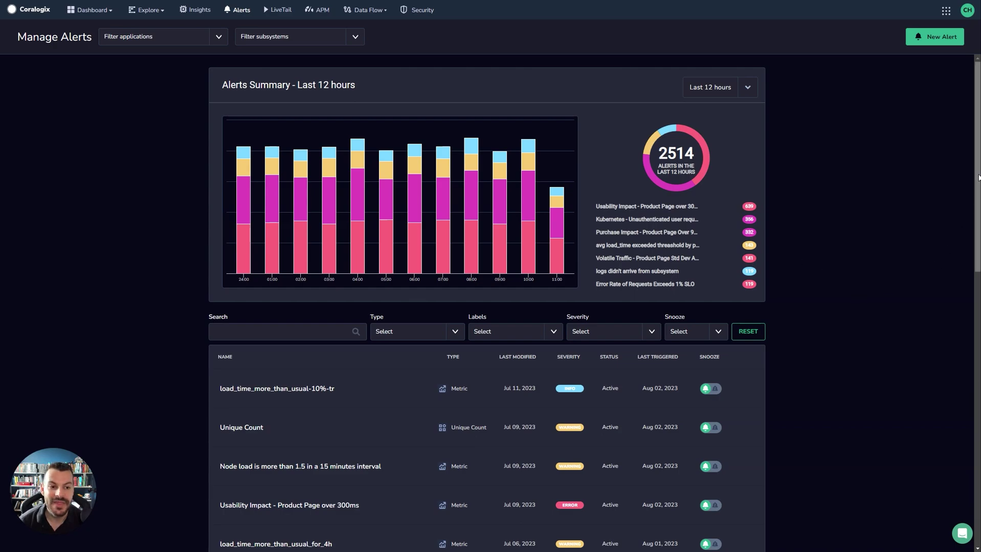
left_click_drag(974, 181, 971, 277)
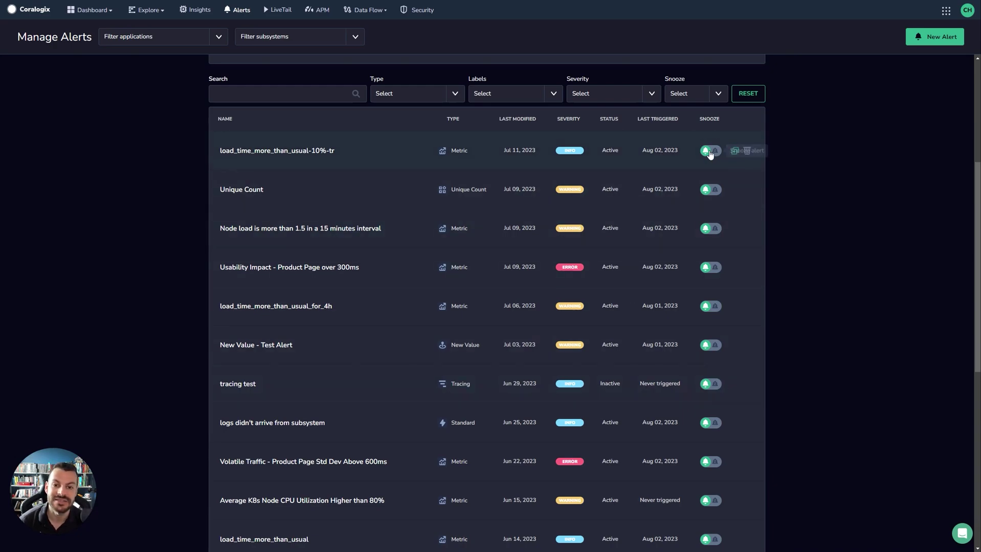
scroll(659, 151, "up", 5)
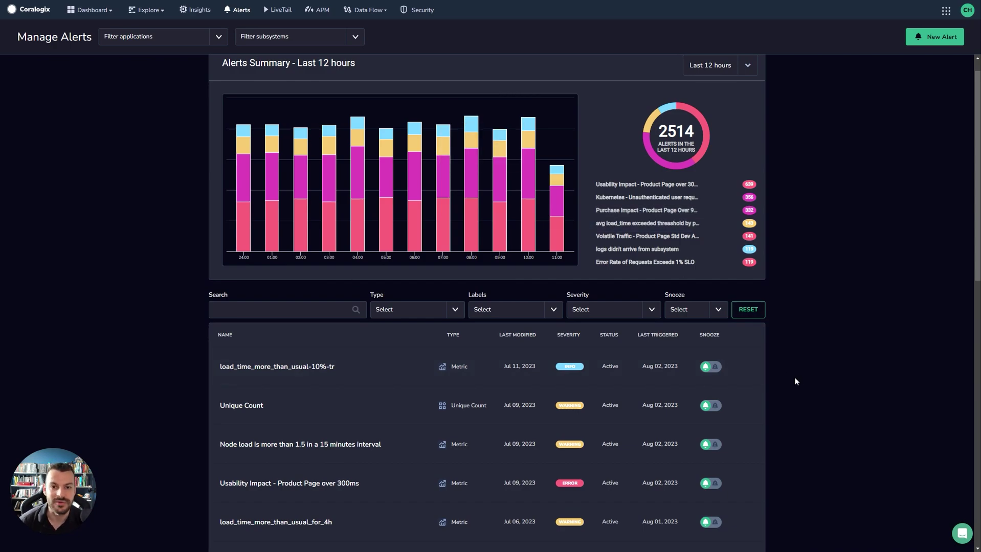
scroll(795, 378, "down", 9)
scroll(806, 376, "up", 9)
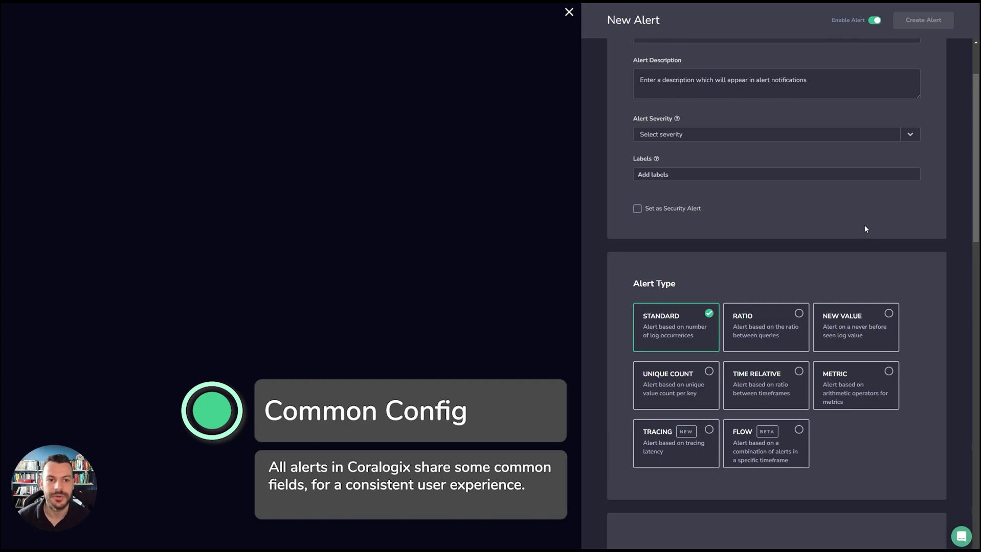
Step: Examine the new alert form, covering its details, alert type, query and conditions sections
scroll(865, 226, "up", 2)
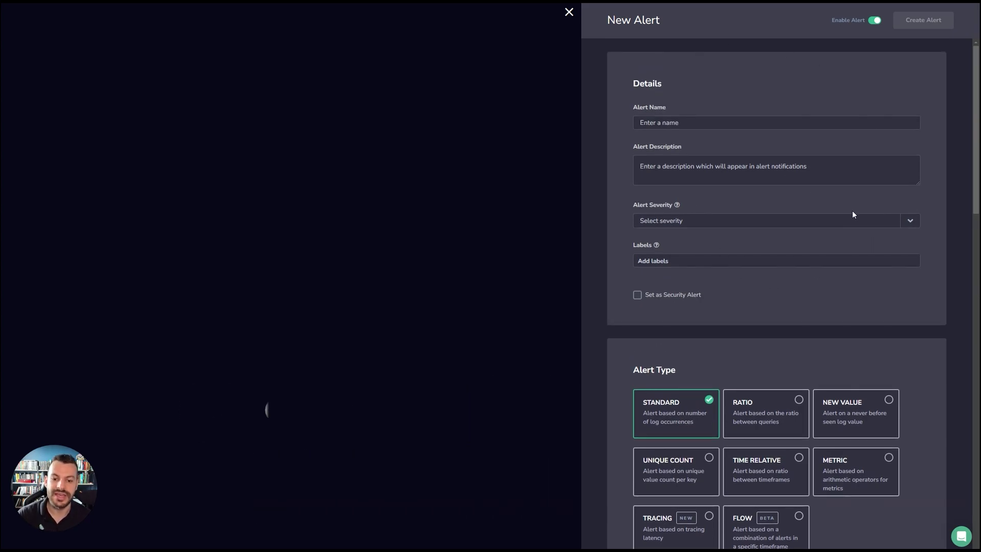
scroll(861, 250, "down", 7)
scroll(790, 163, "down", 4)
scroll(786, 160, "up", 6)
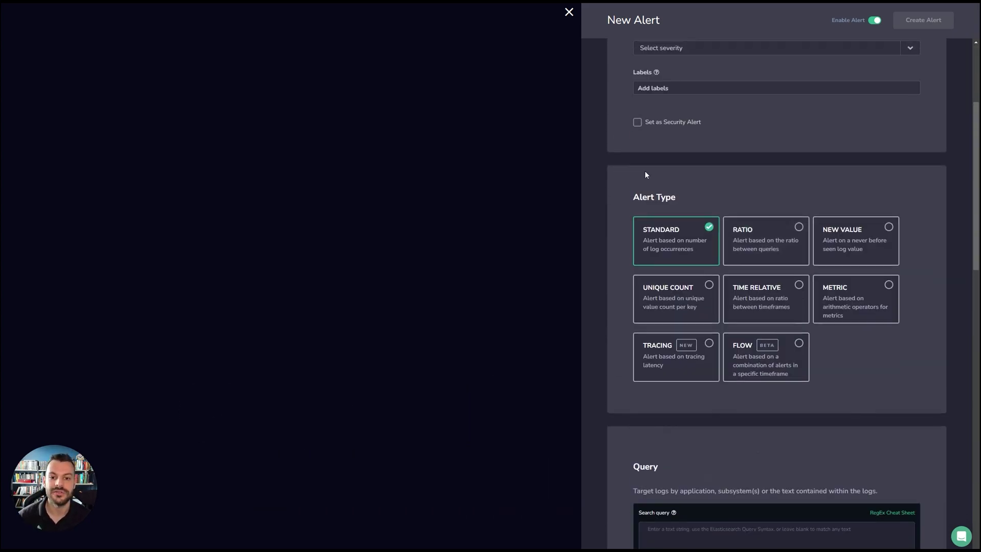
scroll(807, 299, "down", 5)
scroll(744, 259, "down", 3)
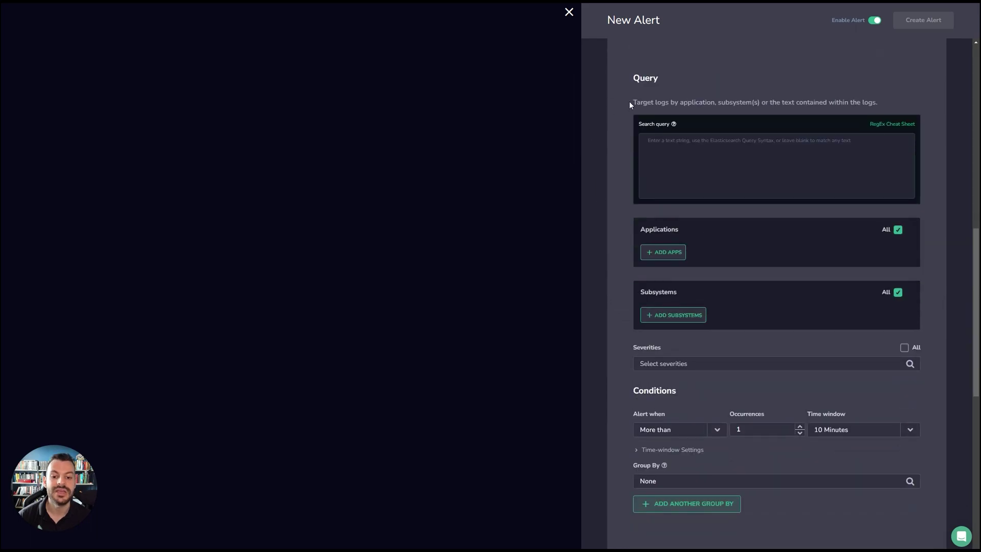
scroll(898, 265, "up", 6)
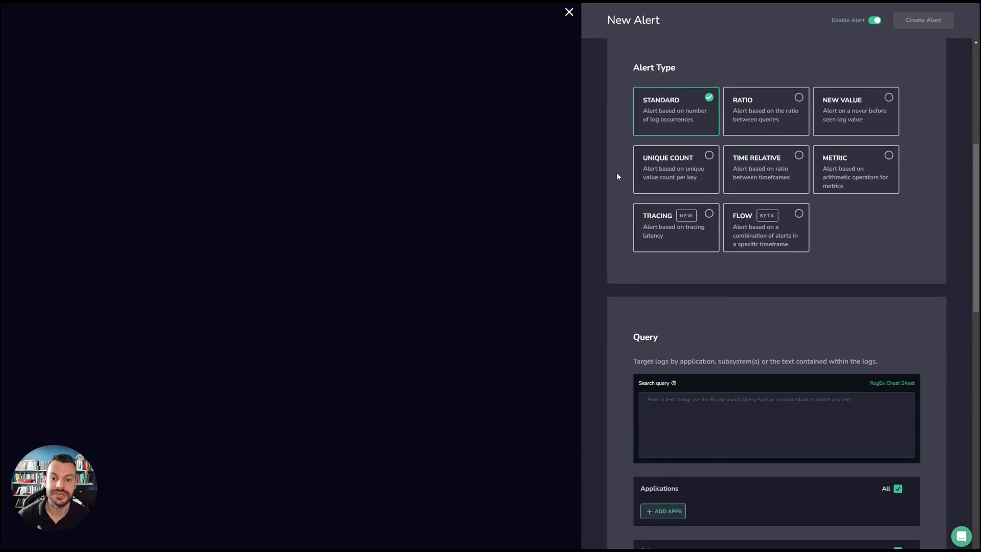
scroll(750, 286, "down", 1)
scroll(750, 287, "up", 3)
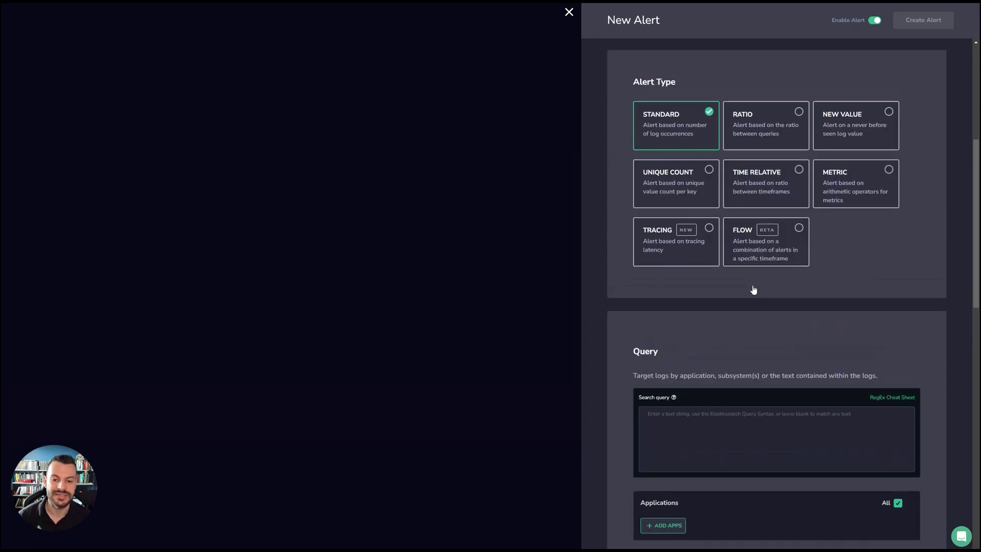
Step: Try the Ratio, New Value, Unique Count and Time Relative alert types and their conditions, and return to Standard
left_click(764, 167)
left_click(859, 163)
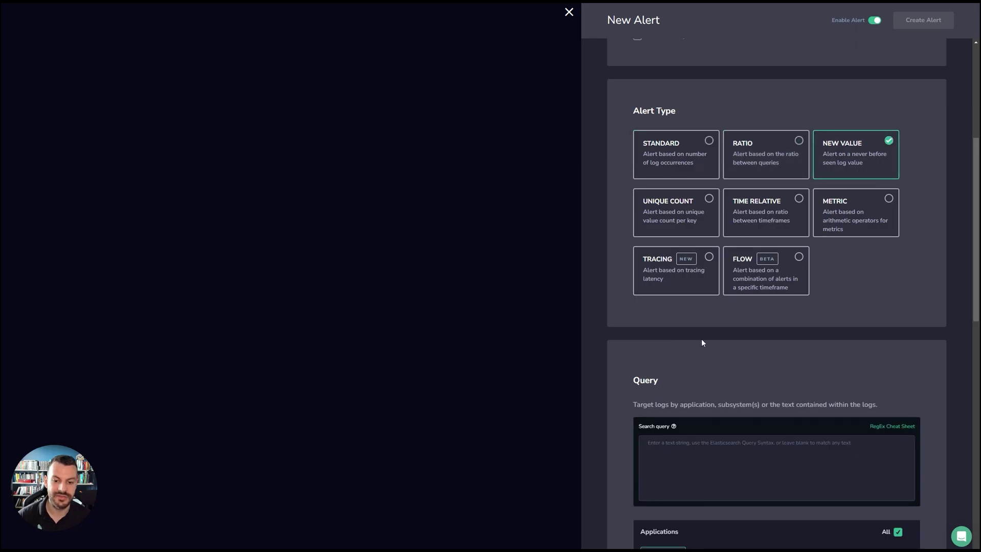
left_click(683, 228)
left_click(766, 207)
scroll(765, 423, "down", 5)
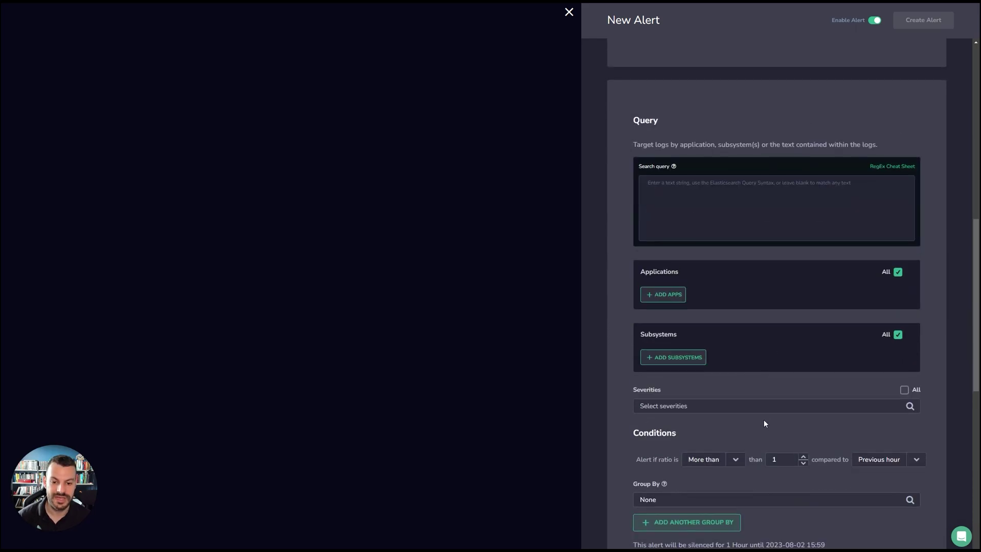
scroll(764, 424, "up", 5)
left_click(642, 171)
Step: Browse the webhooks available for the alert's notification group and discard the unsaved alert
scroll(741, 297, "down", 10)
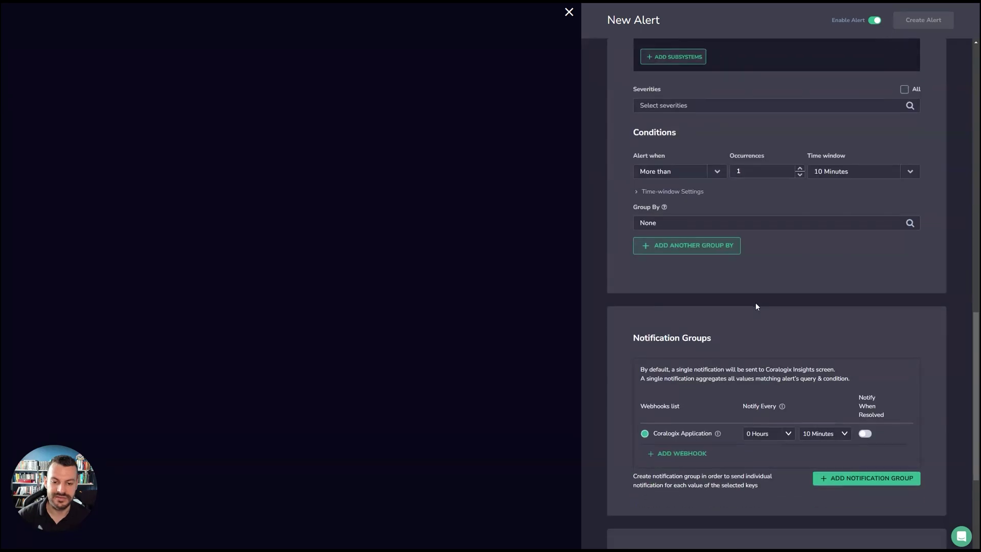
scroll(757, 306, "down", 4)
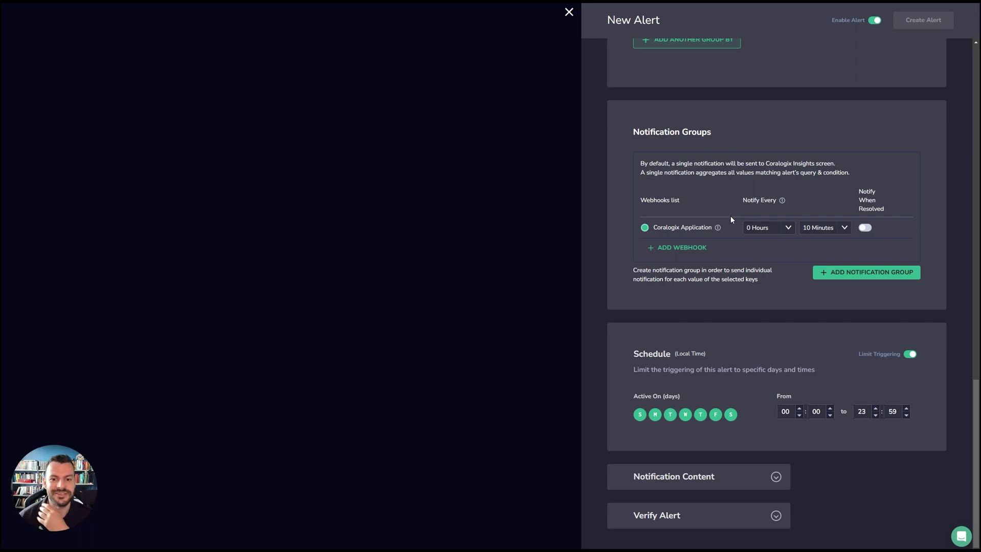
left_click(684, 248)
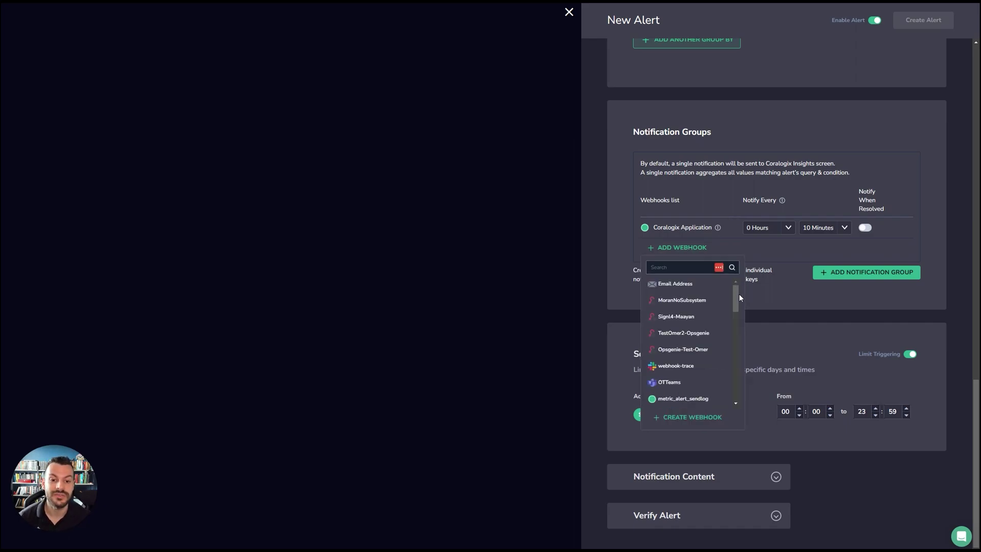
left_click_drag(737, 297, 735, 342)
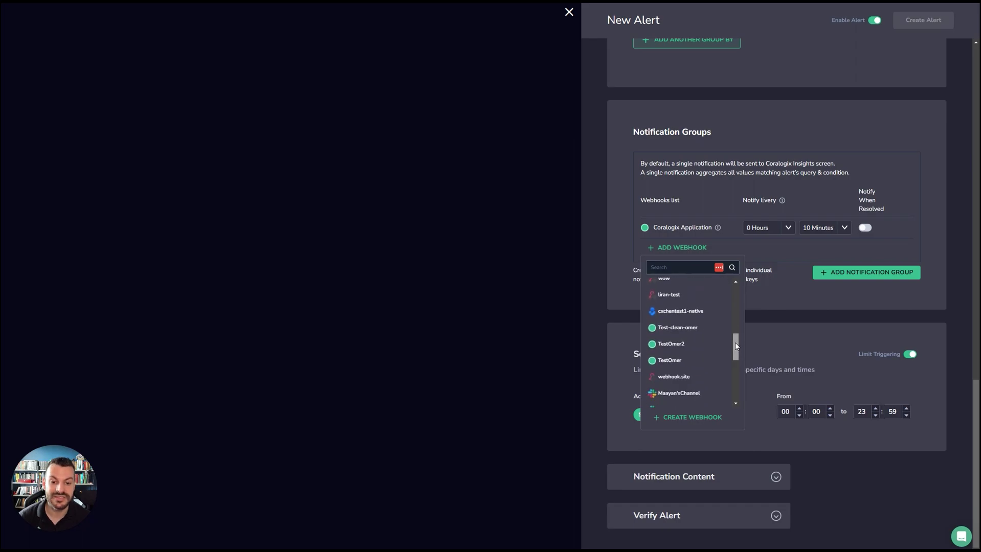
left_click(760, 258)
left_click(568, 11)
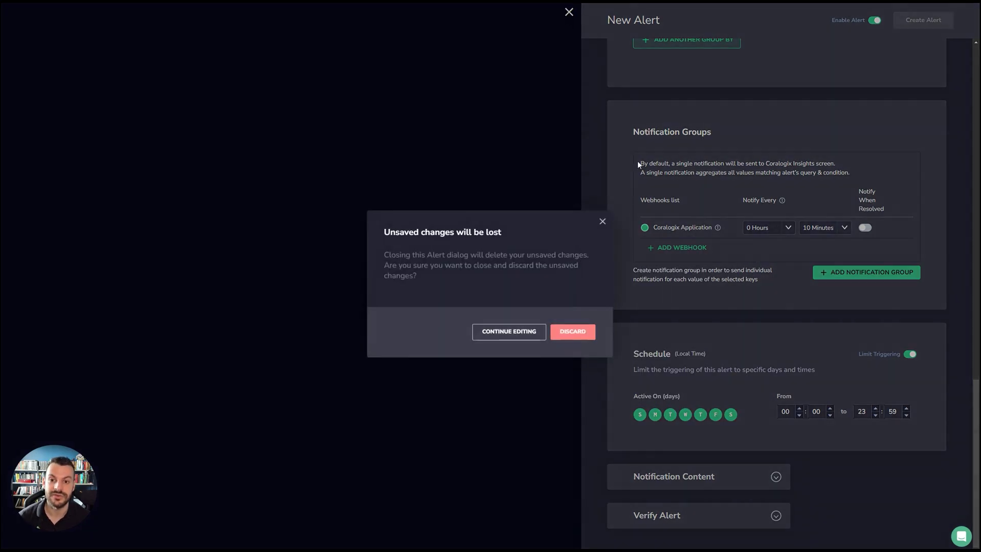
left_click(582, 338)
Step: Open the Webhooks integrations page and list only the integrations of the WebHook type
left_click(367, 13)
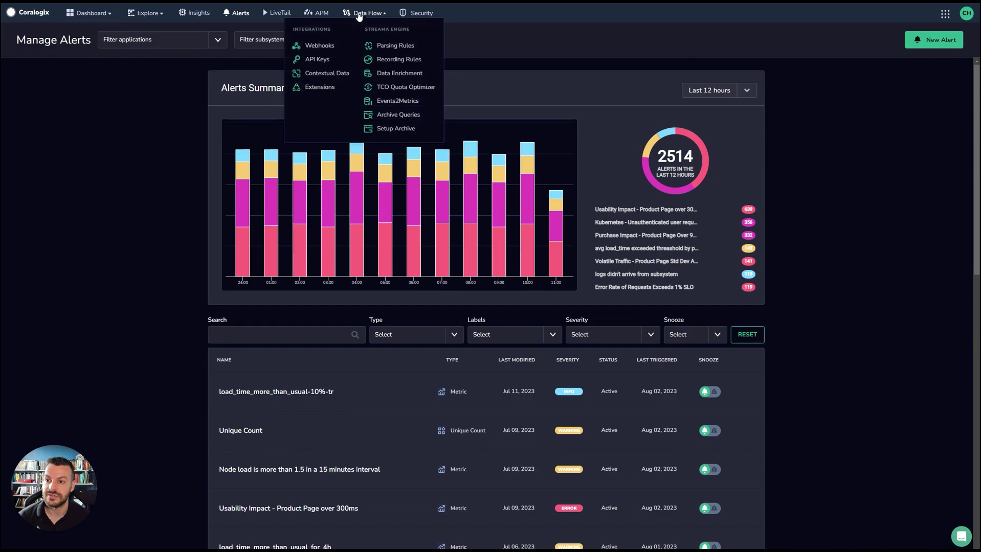
left_click(311, 48)
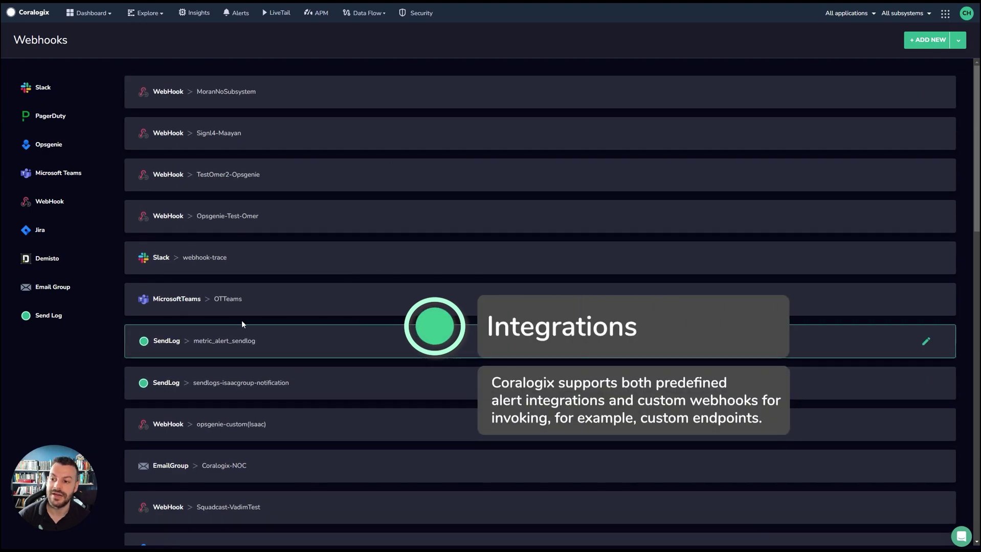
left_click(54, 202)
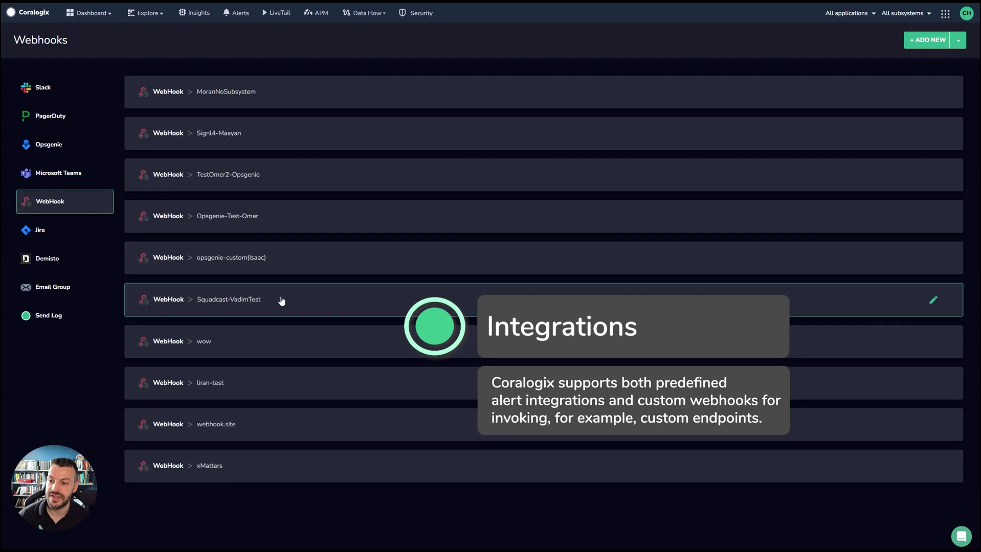
Step: Open the third listed webhook, which targets Opsgenie, and inspect its method, connected alerts and request body
left_click(292, 178)
scroll(256, 204, "down", 3)
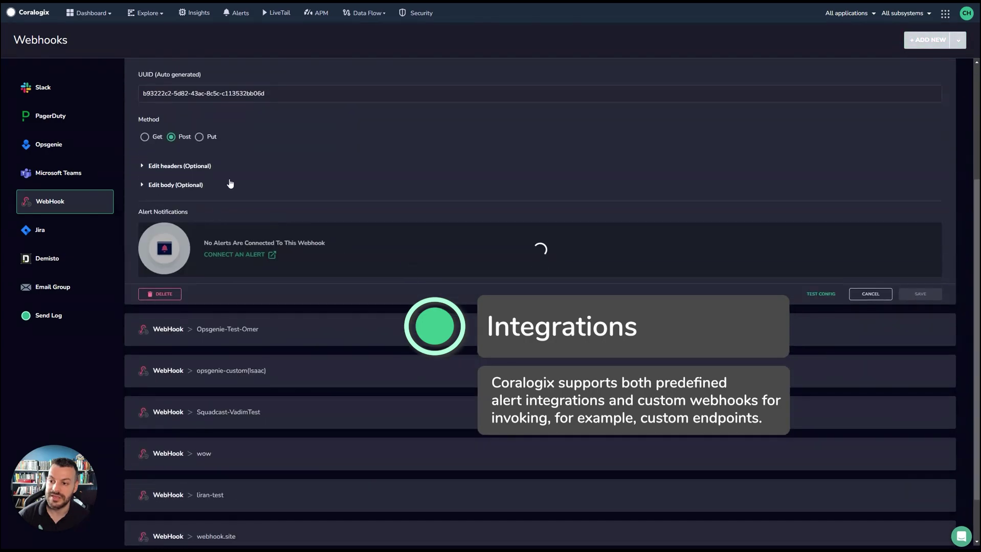
scroll(242, 198, "up", 1)
scroll(215, 258, "down", 1)
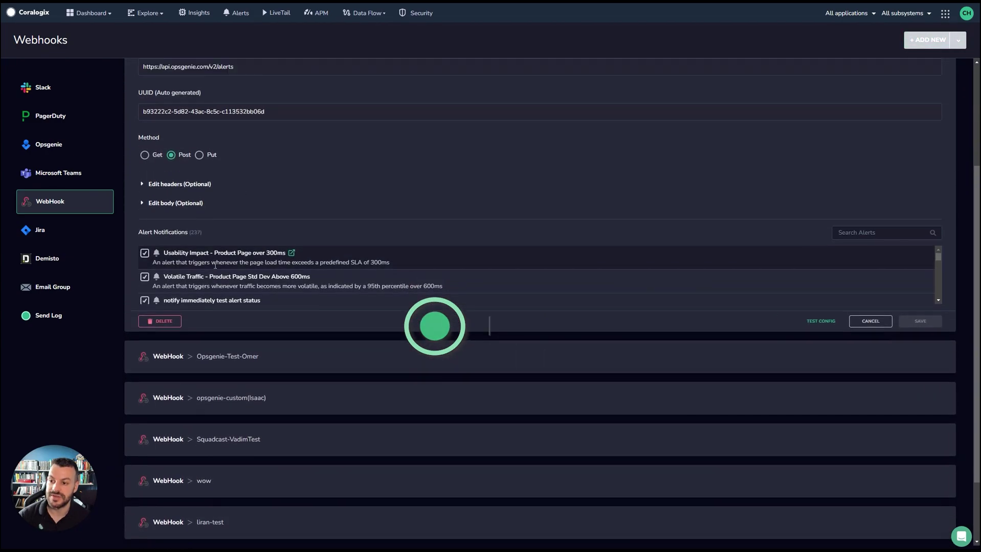
scroll(153, 276, "up", 3)
left_click(153, 277)
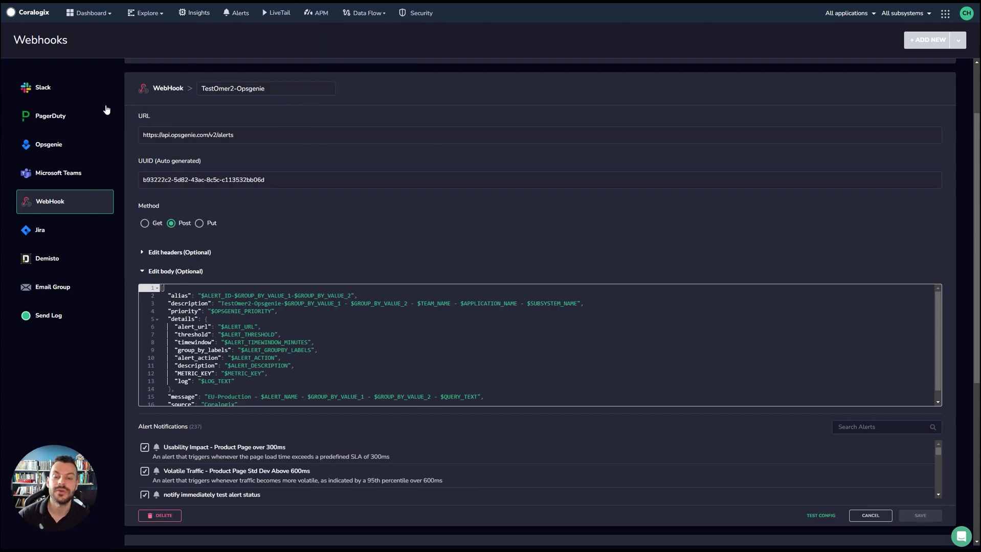
Step: List the Slack integrations and return to the WebHook integrations
left_click(65, 95)
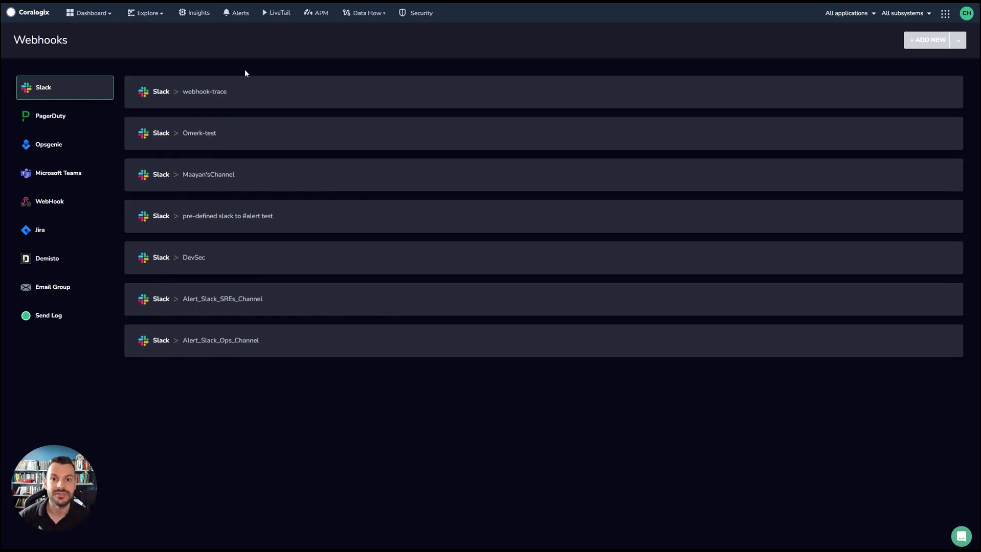
left_click(38, 207)
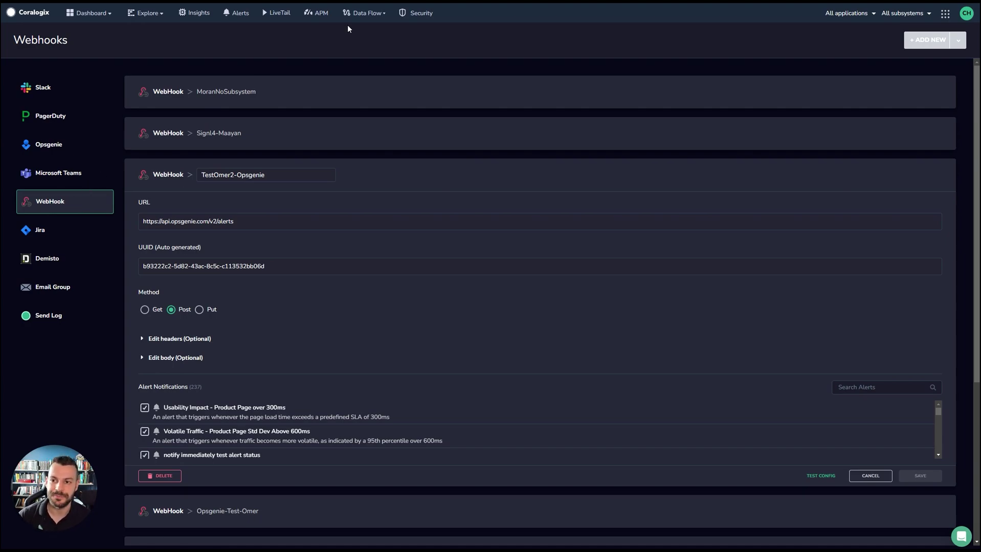
Step: Start a new alert from the Alerts page and add a notification group to it
left_click(231, 13)
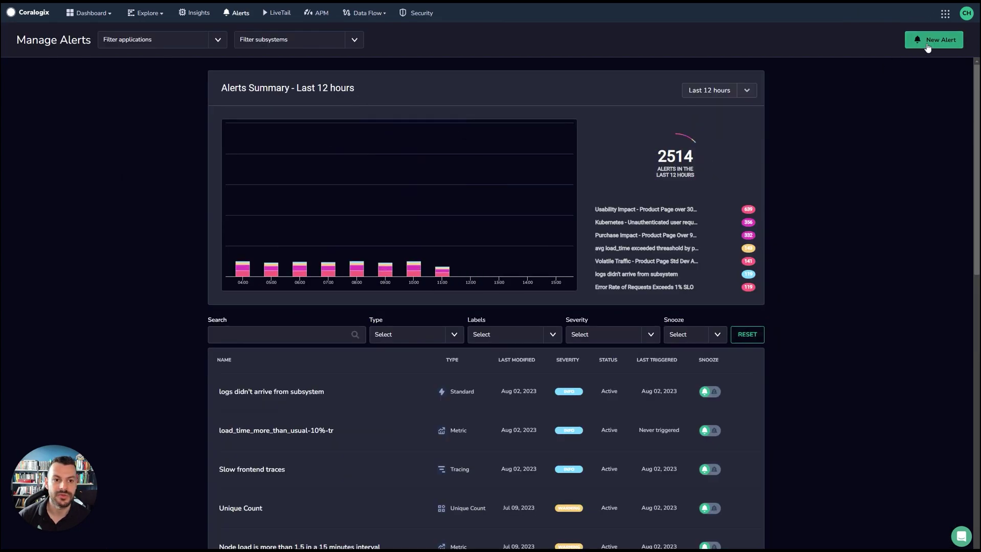
left_click(934, 39)
scroll(779, 284, "down", 7)
scroll(781, 284, "down", 10)
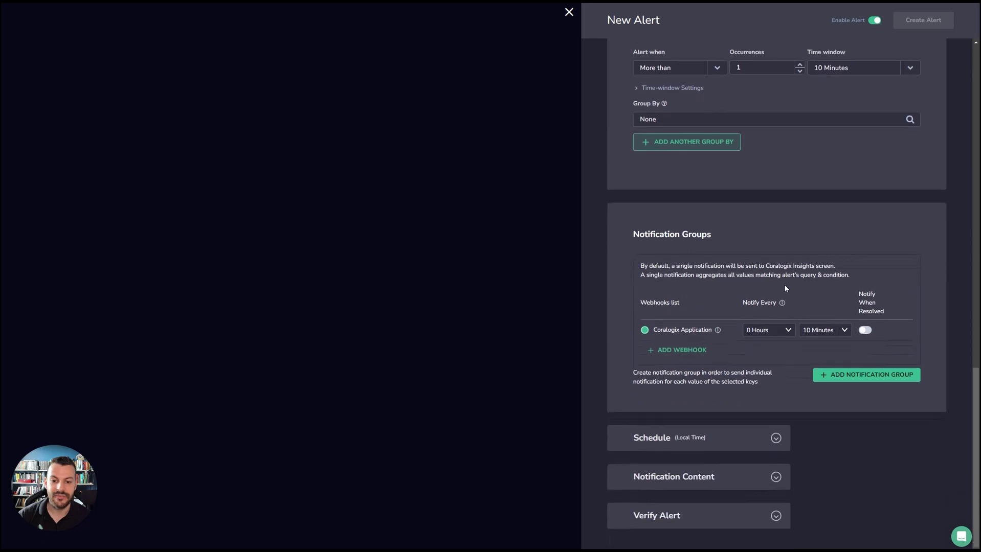
left_click(828, 376)
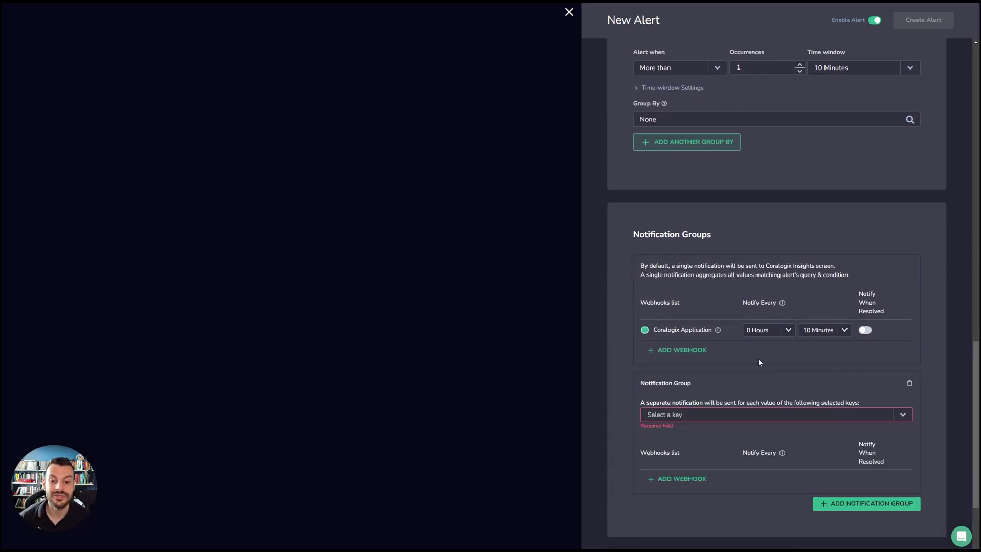
scroll(752, 356, "down", 3)
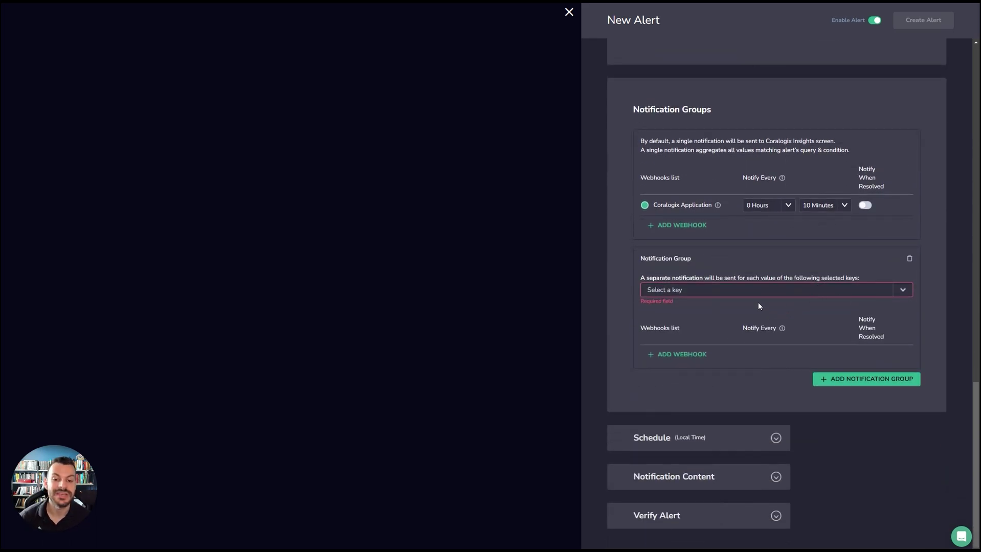
Step: Group the alert condition by coralogix.metadata.applicationName and expand the time-window settings
scroll(769, 262, "up", 12)
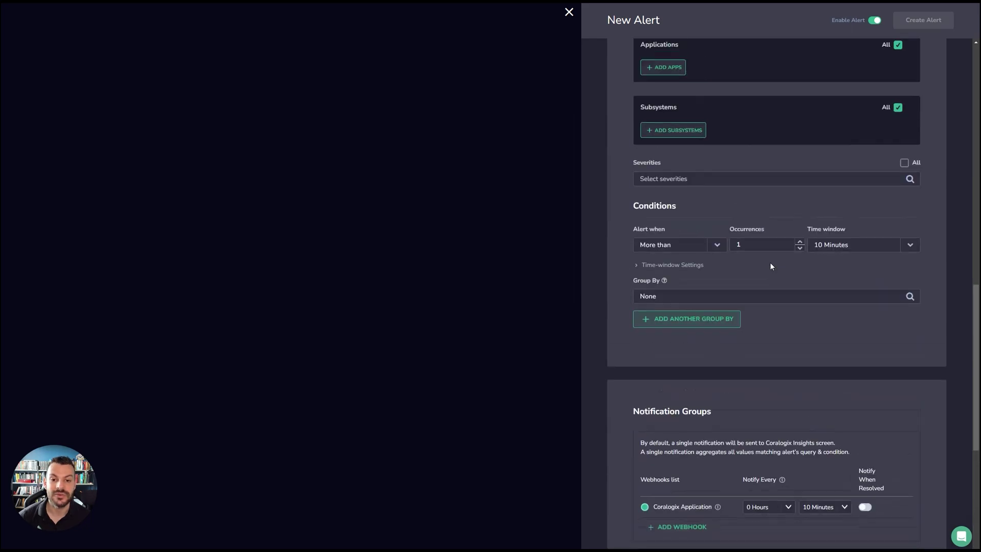
left_click(695, 291)
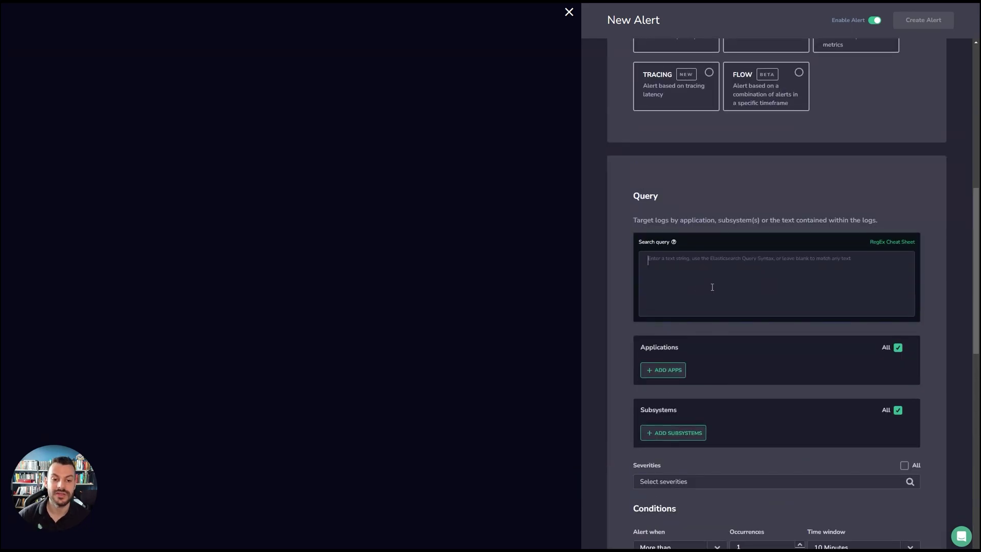
scroll(734, 265, "up", 2)
scroll(733, 263, "down", 3)
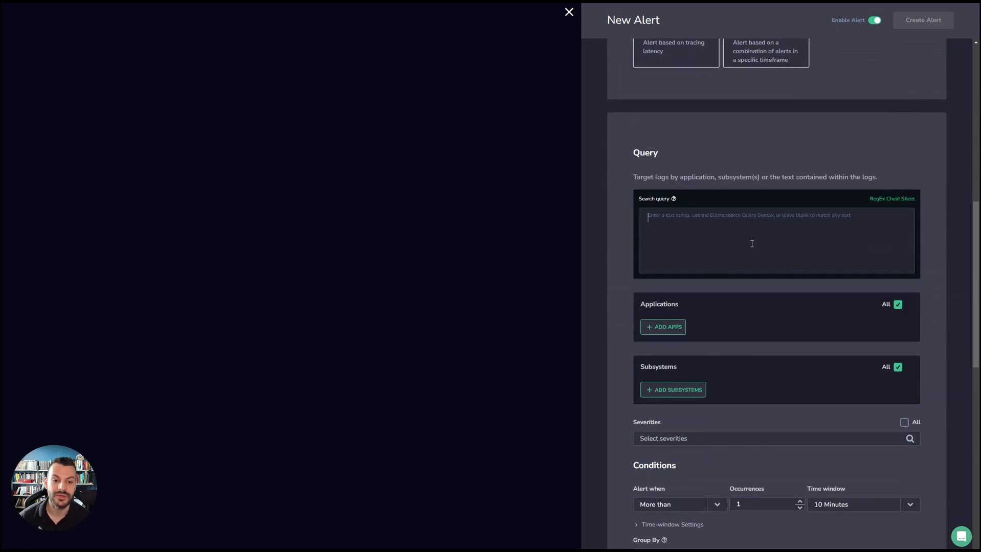
scroll(752, 246, "down", 3)
scroll(759, 268, "up", 1)
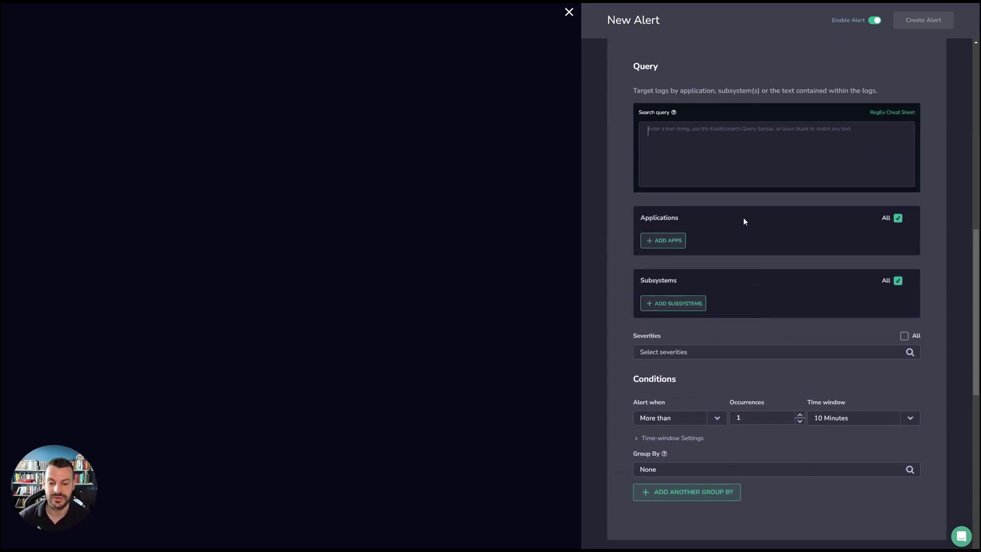
scroll(743, 218, "down", 2)
left_click(689, 385)
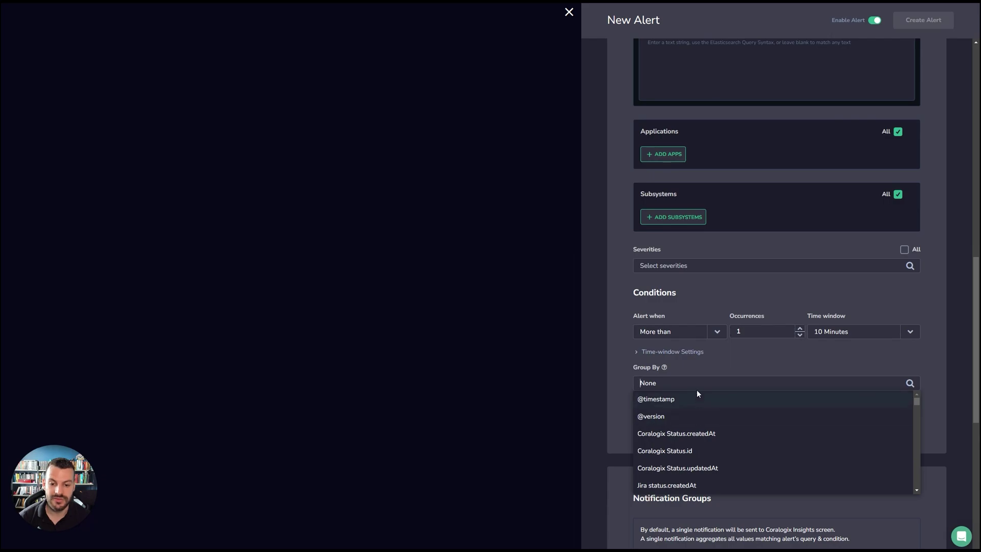
type("applic")
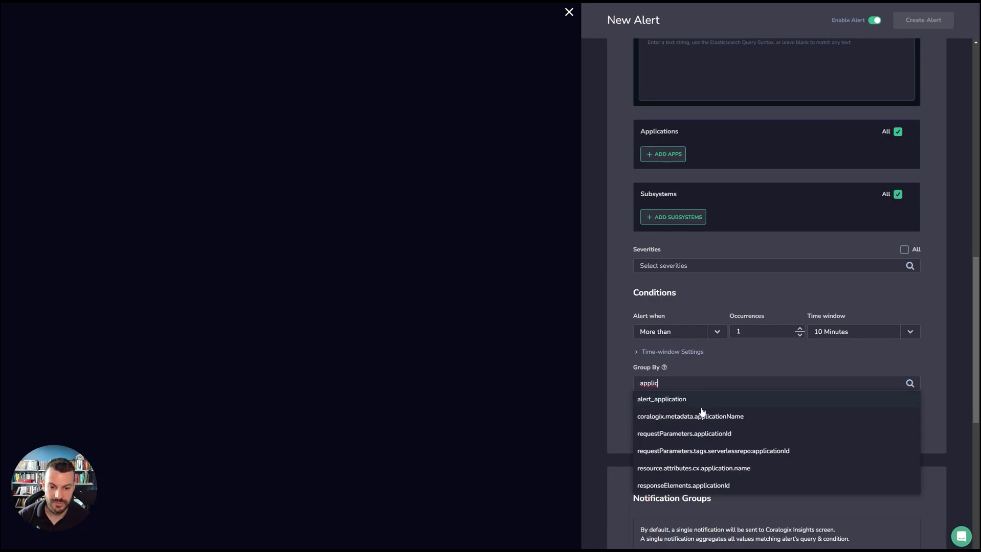
left_click(700, 412)
left_click(759, 358)
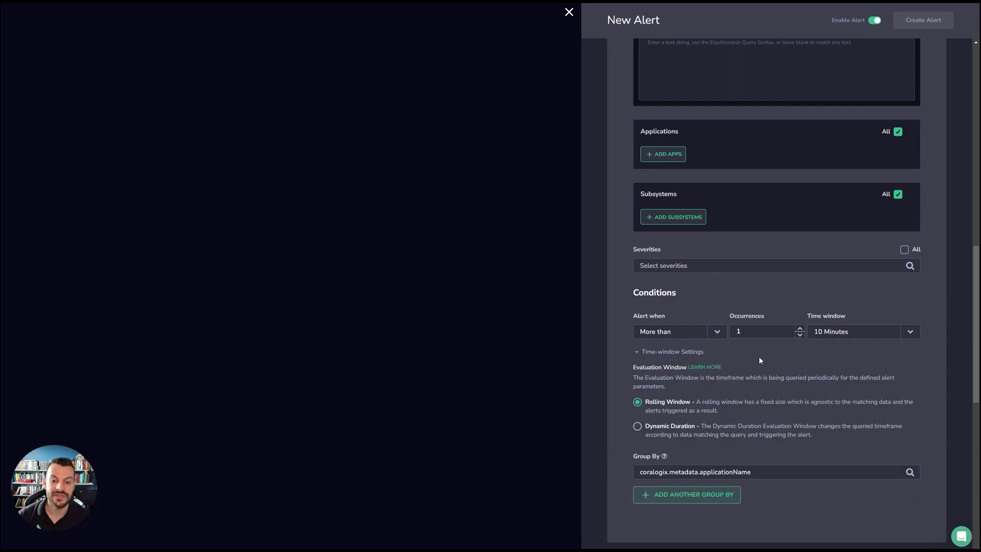
Step: Collapse the time-window settings and set the notification group's key to coralogix.metadata.applicationName
left_click(690, 354)
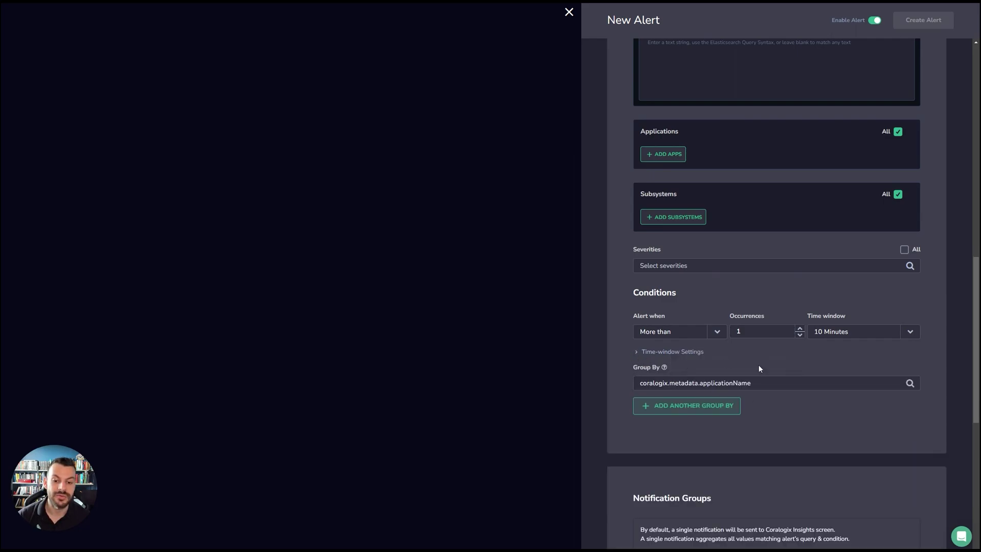
scroll(776, 419, "up", 3)
scroll(784, 407, "down", 2)
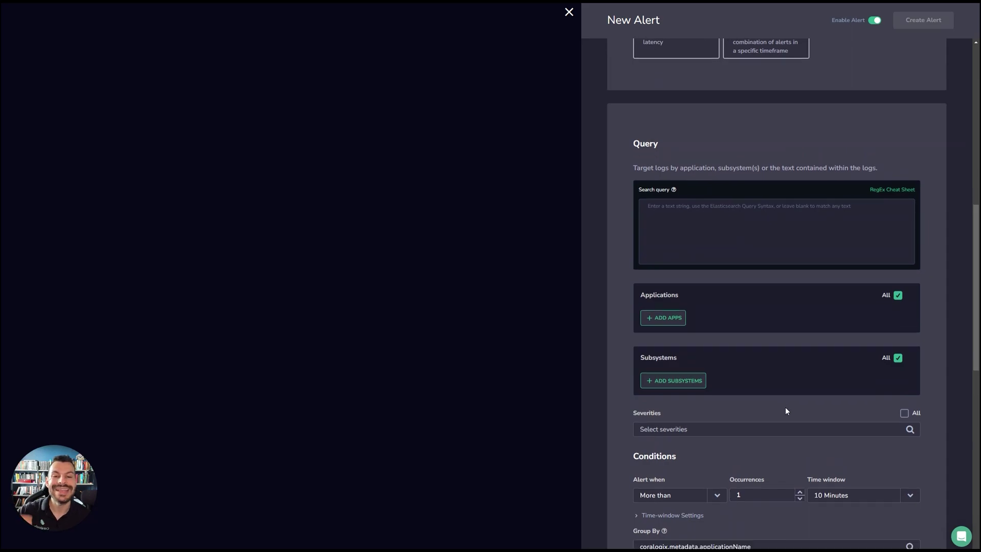
scroll(786, 405, "up", 1)
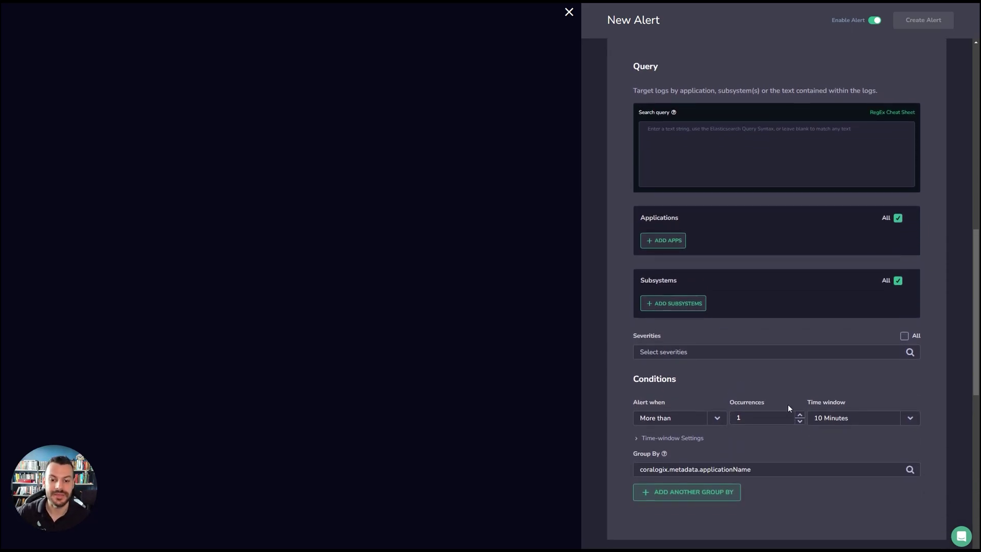
scroll(788, 404, "down", 8)
left_click(768, 290)
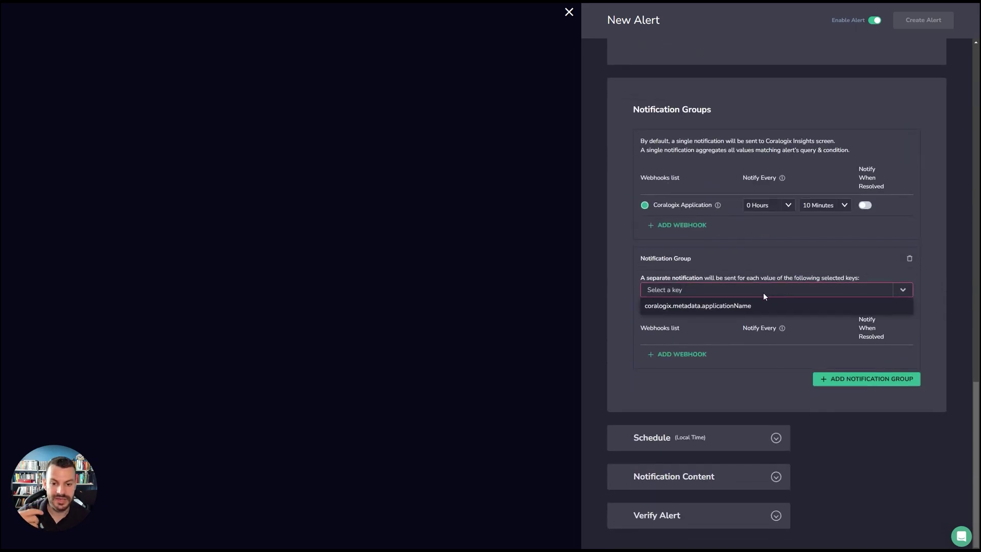
left_click(747, 307)
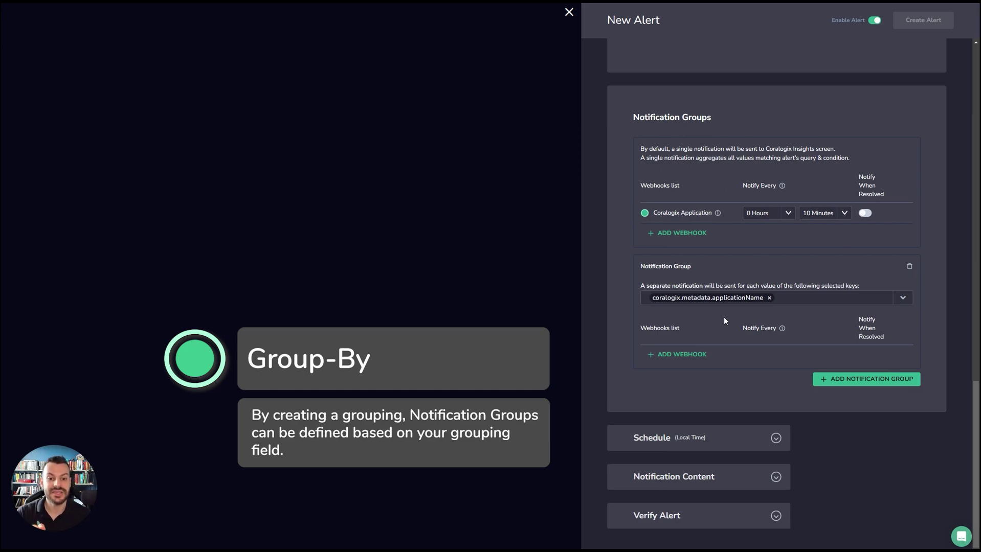
Step: Check the webhooks available for the notification group and add a second notification group
left_click(688, 354)
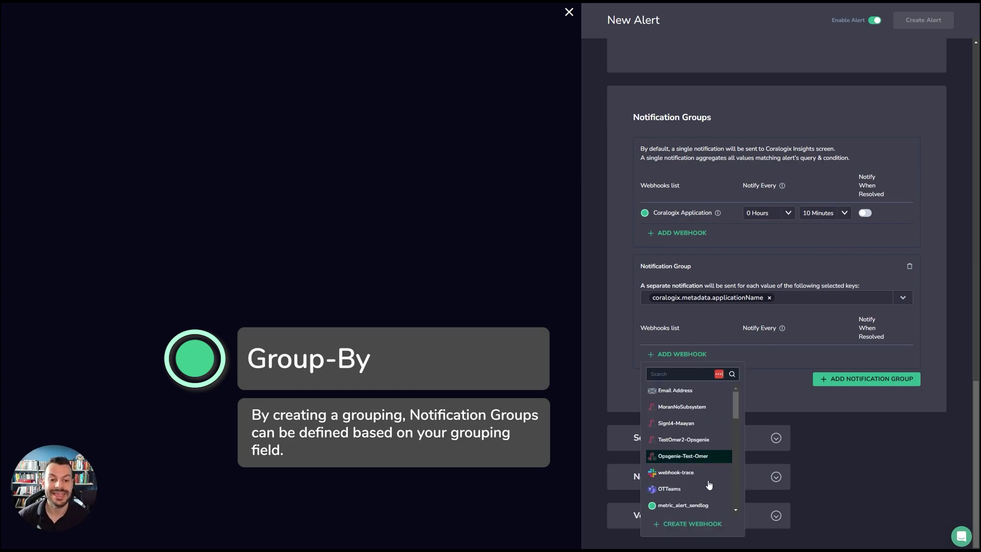
left_click(843, 381)
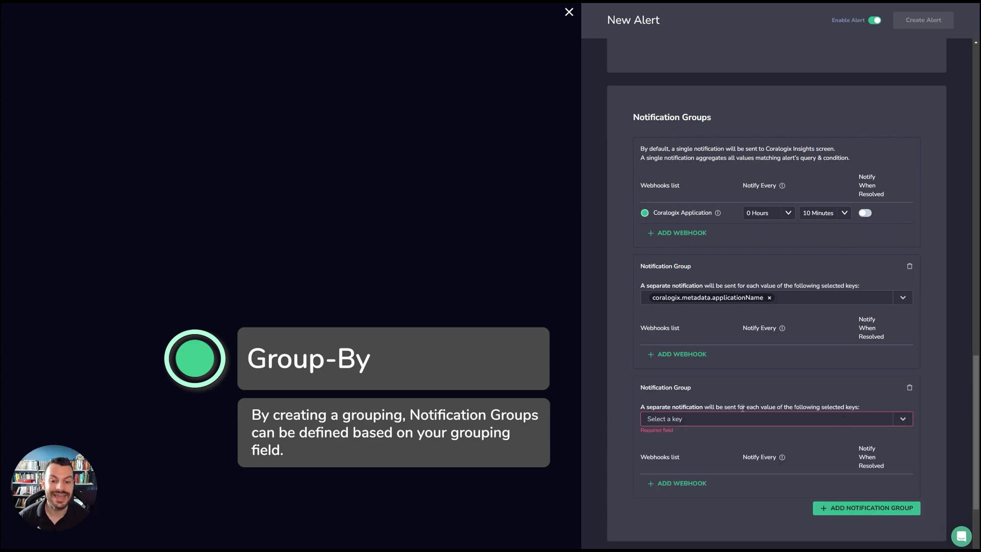
scroll(800, 416, "down", 2)
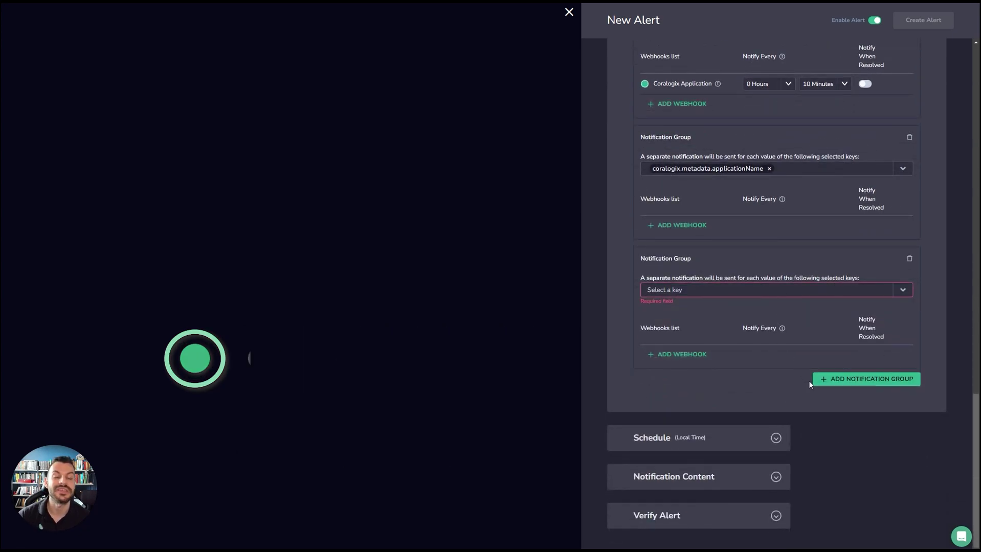
Step: Add a second-level group-by under coralogix.metadata.applicationName in the alert conditions
scroll(856, 357, "up", 5)
scroll(862, 357, "up", 3)
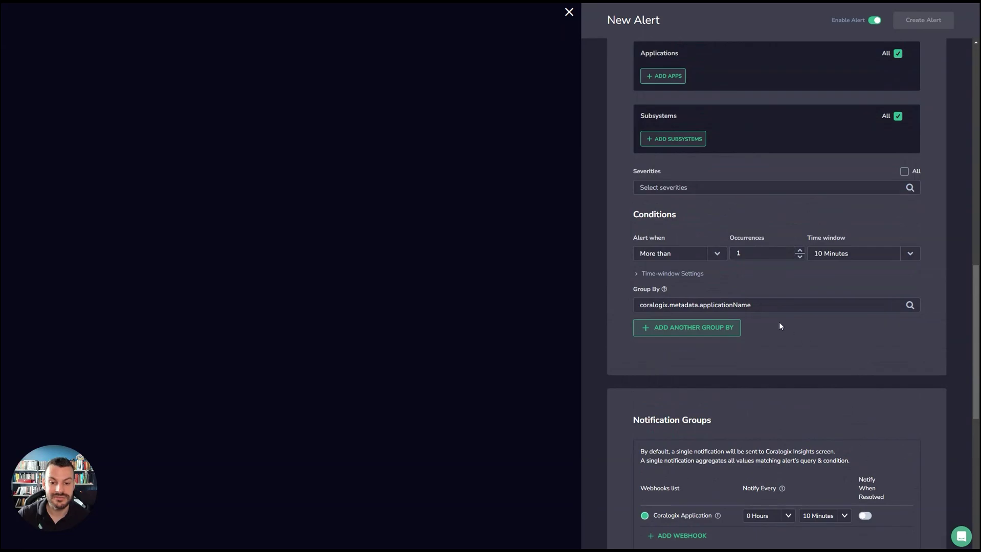
left_click(737, 328)
Step: Select coralogix.metadata.applicationName as the key for both notification groups
scroll(797, 358, "down", 8)
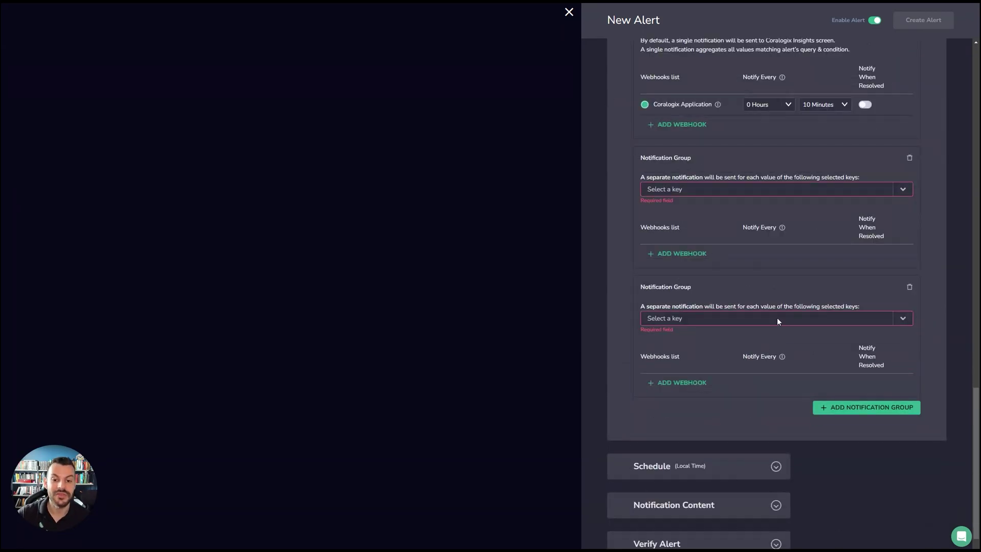
left_click(771, 318)
left_click(789, 337)
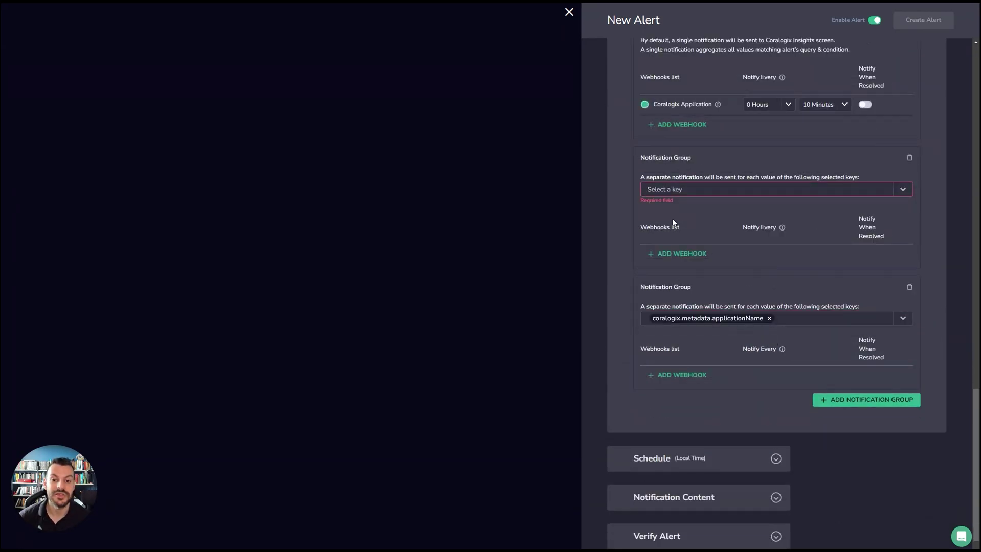
left_click(674, 190)
left_click(683, 204)
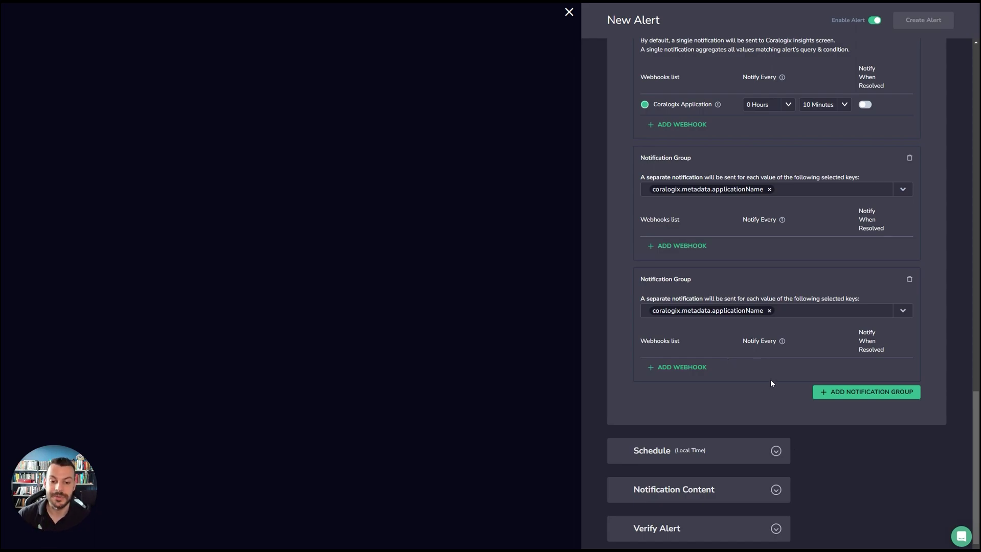
Step: Expand the alert's schedule settings, then switch Limit Triggering off and back on
left_click(758, 451)
scroll(764, 450, "down", 2)
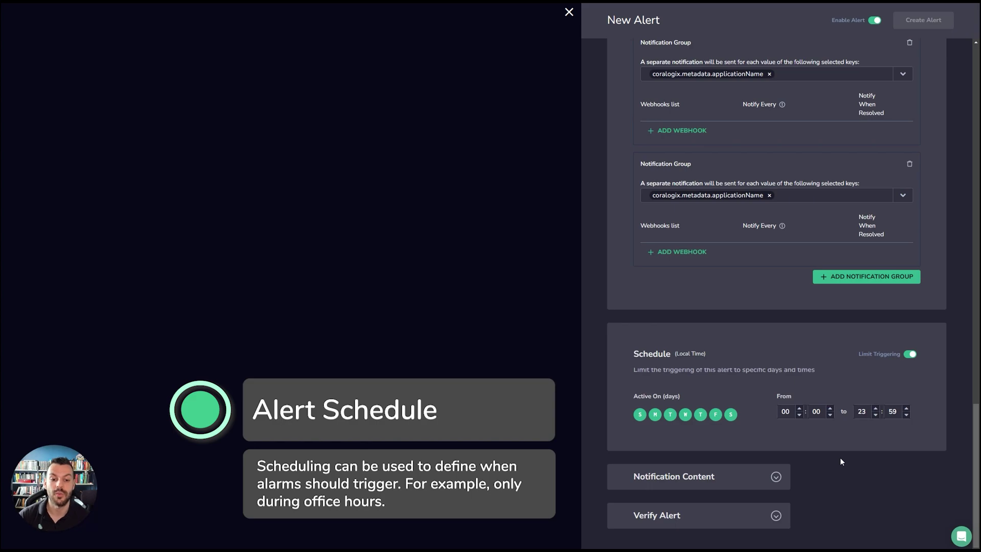
left_click(909, 354)
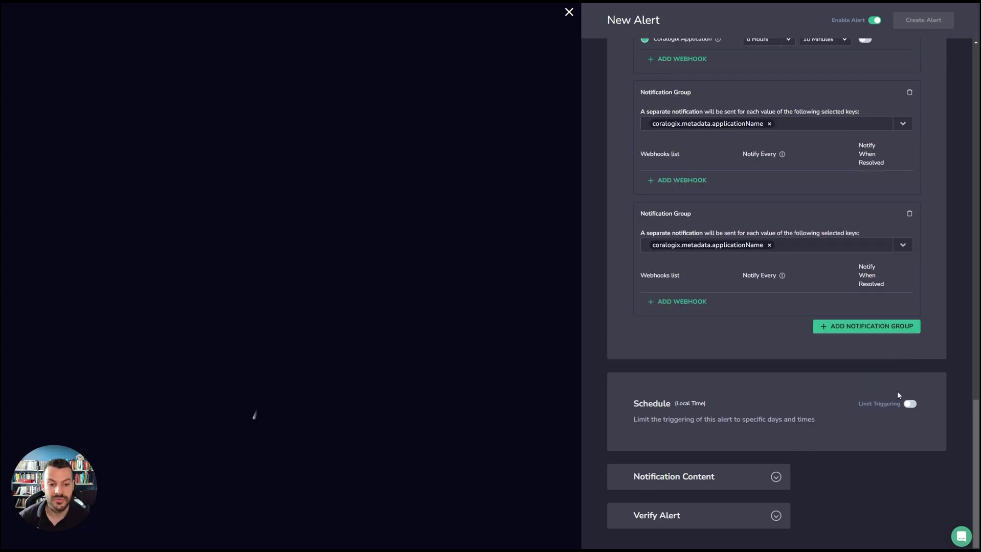
left_click(909, 404)
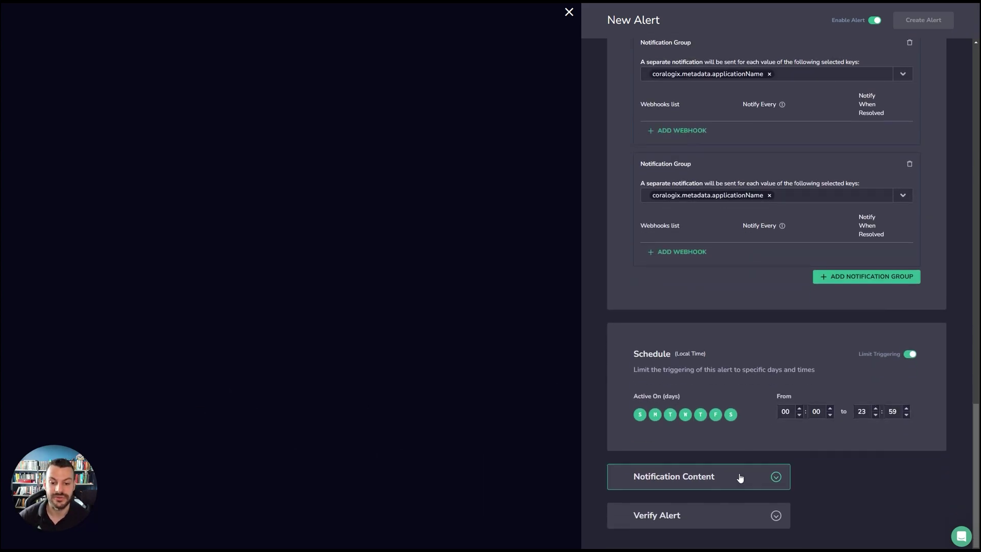
Step: Expand the notification content settings, add applicationName as a JSON field to include, and remove it again
left_click(740, 478)
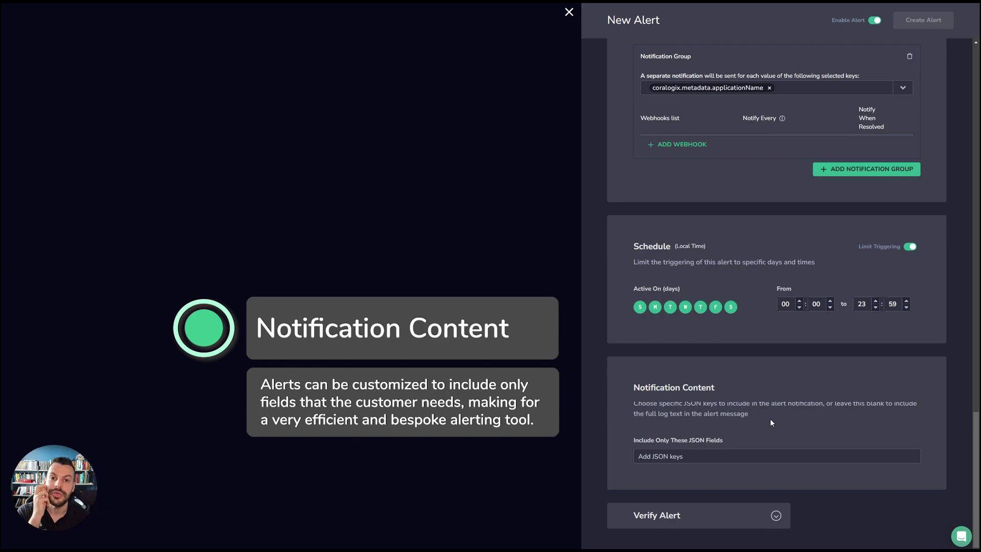
left_click(706, 456)
type("applicat")
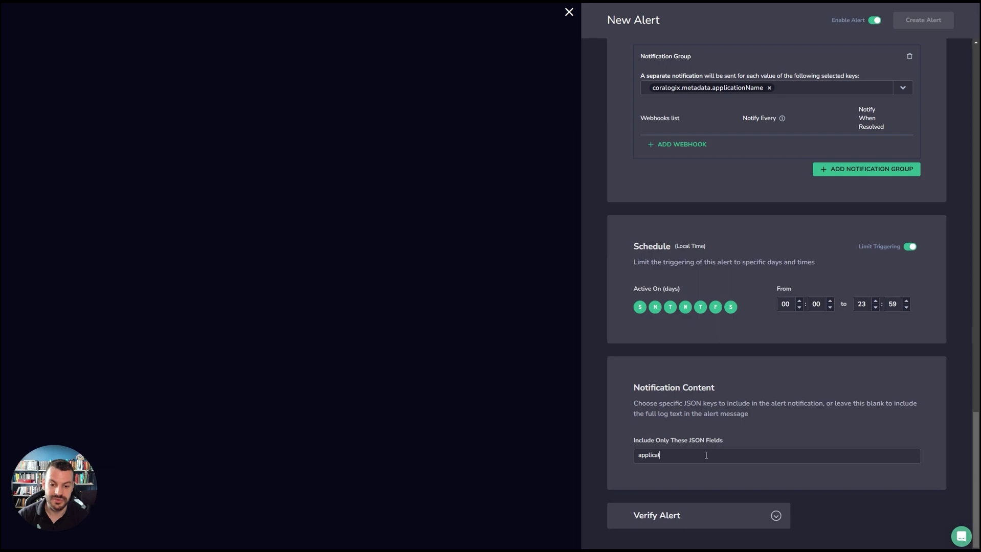
type("ionName")
key("Return")
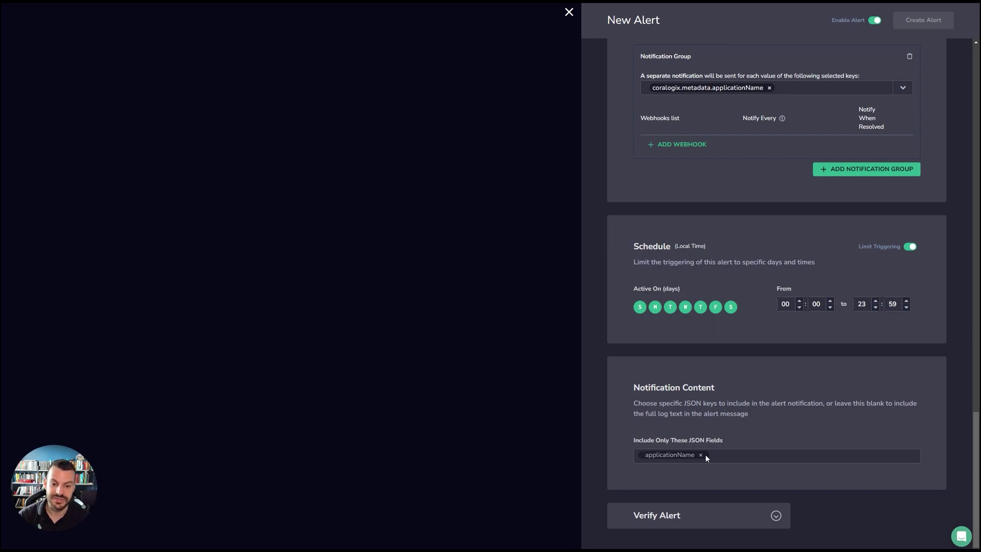
left_click(700, 455)
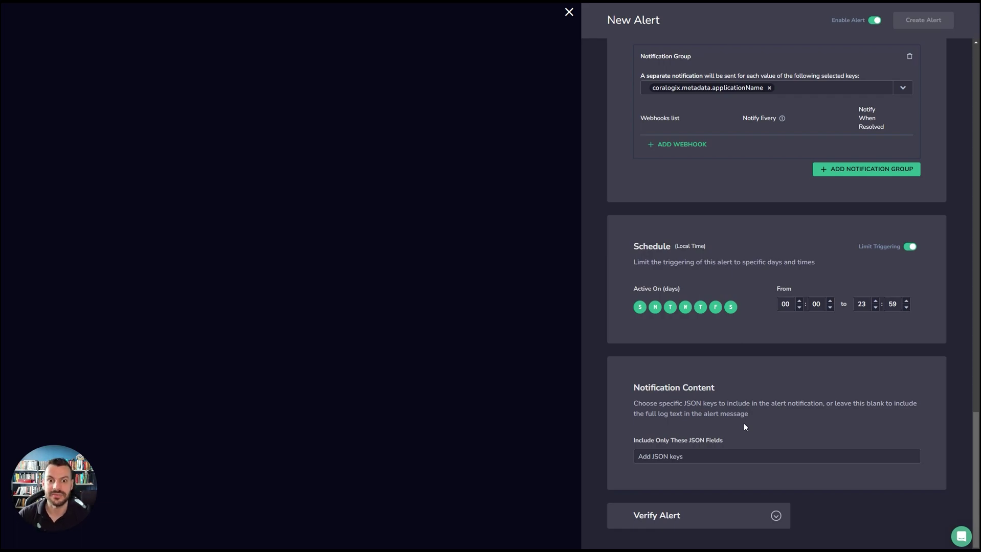
Step: Expand the Verify Alert section and verify how often the alert would have fired in the previous 24 hours
left_click(737, 509)
scroll(748, 498, "down", 3)
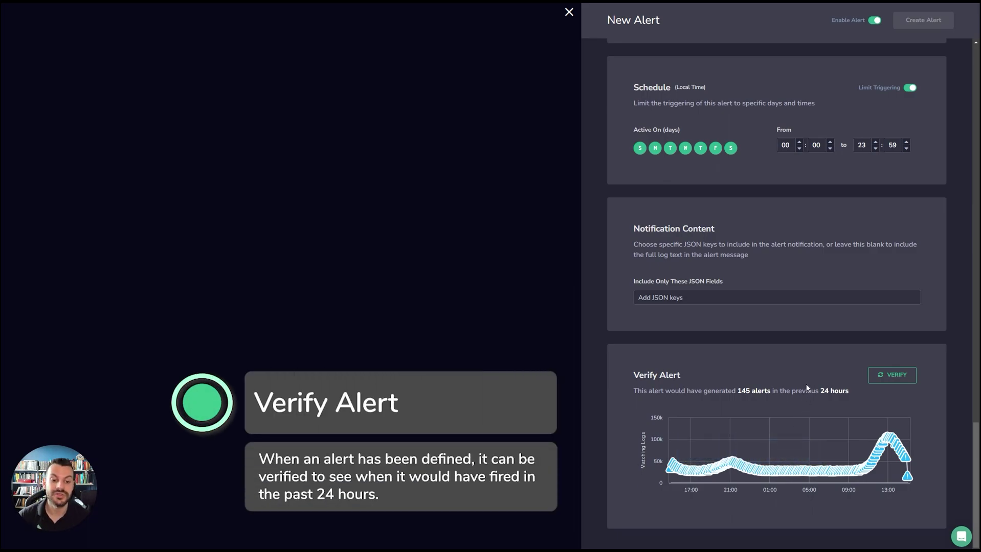
Step: Restrict the alert query's applications to prometheus, without keeping default selected
scroll(749, 387, "up", 20)
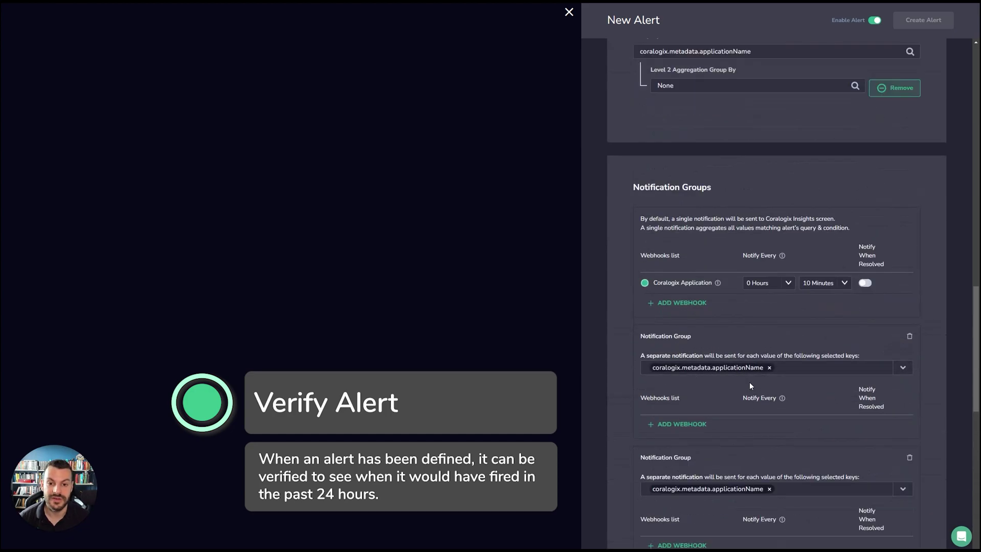
scroll(716, 323, "down", 4)
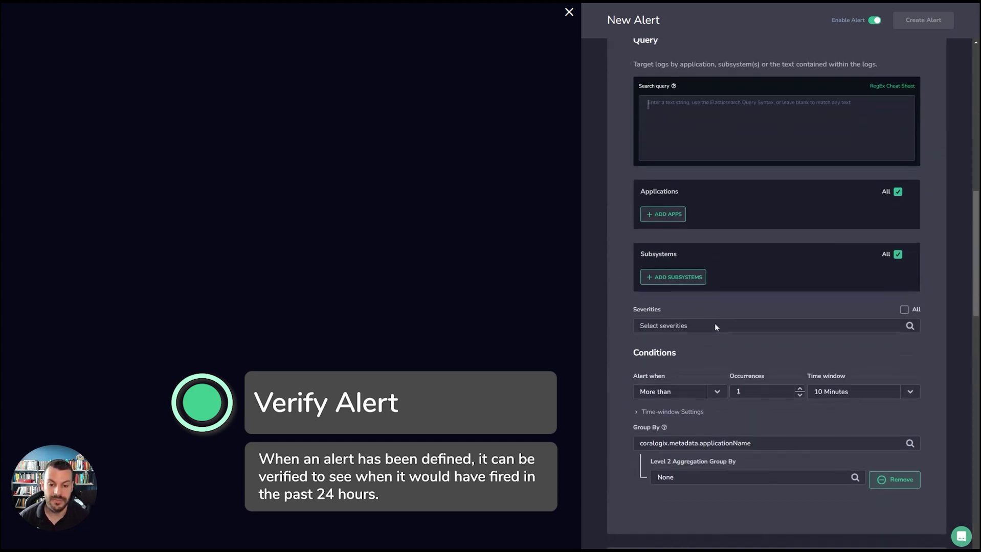
left_click(662, 213)
left_click(724, 209)
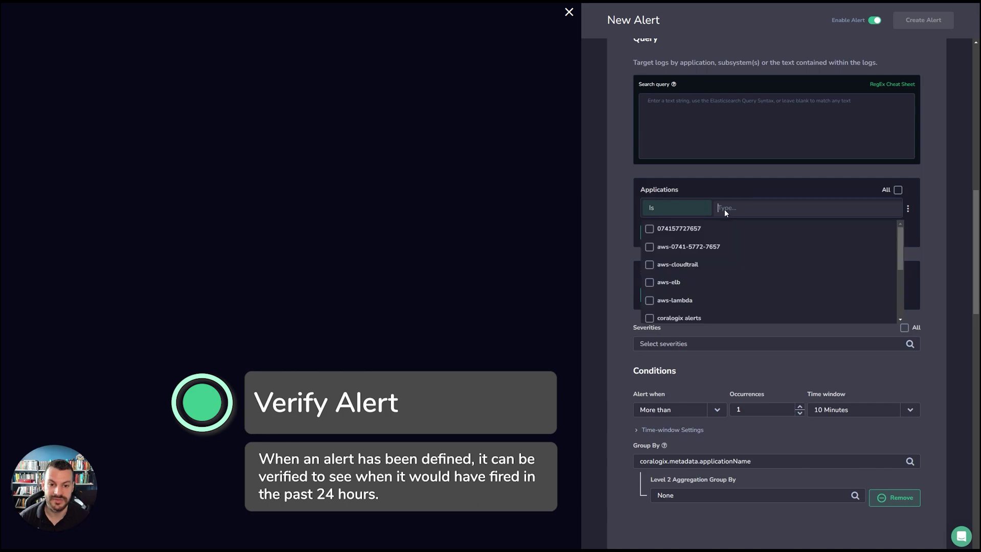
scroll(723, 286, "down", 3)
left_click(720, 276)
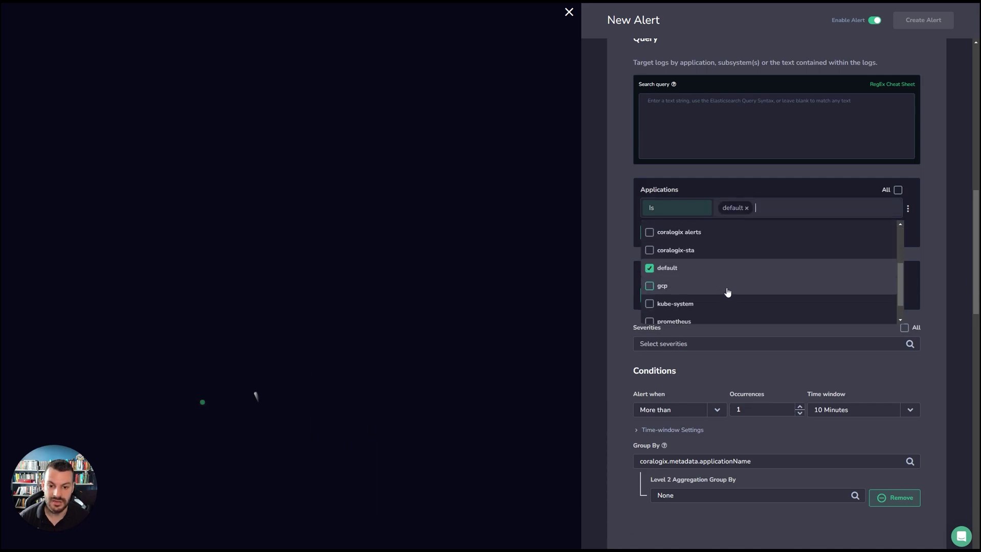
left_click(697, 274)
scroll(690, 307, "down", 1)
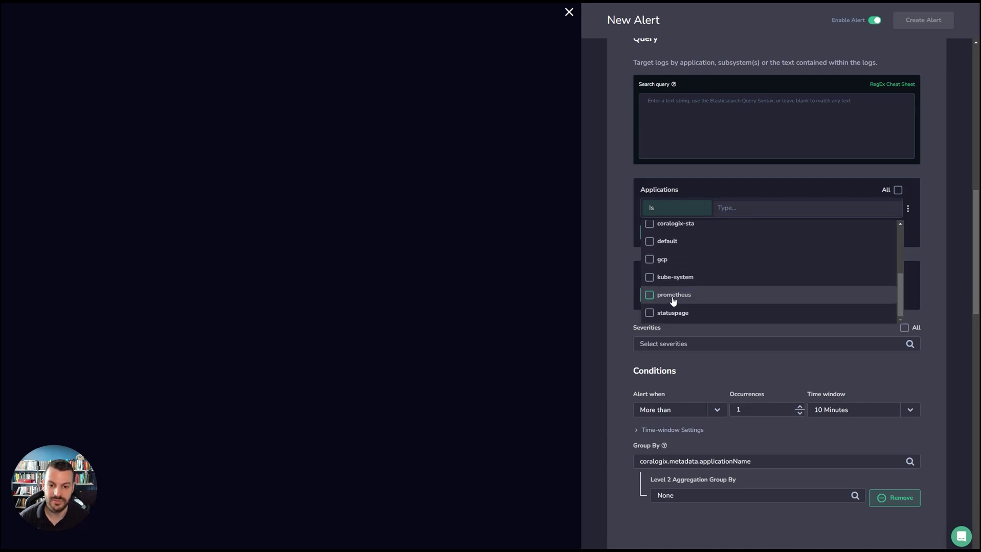
left_click(673, 298)
left_click(944, 293)
Step: Verify the alert again with the application filter applied
scroll(757, 302, "down", 8)
scroll(794, 341, "down", 10)
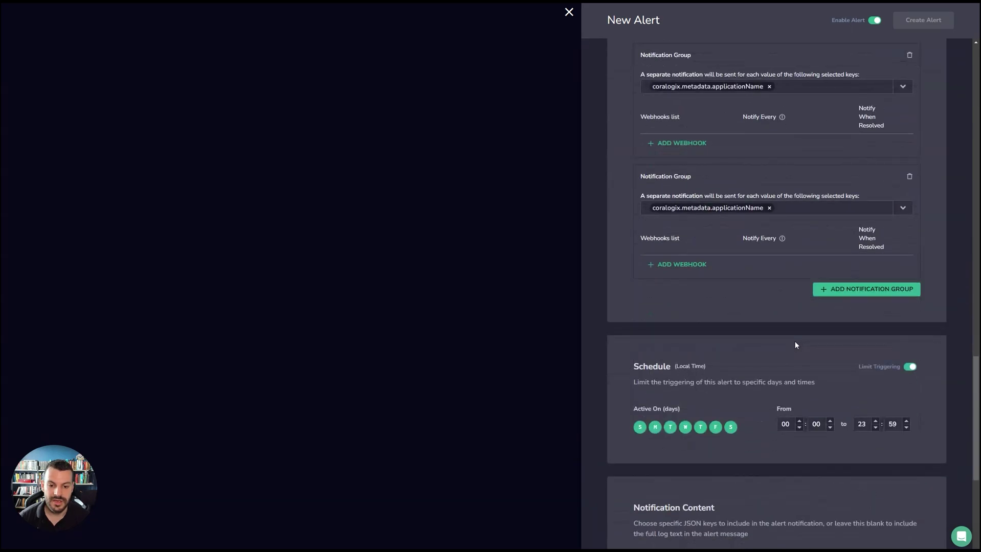
left_click(914, 382)
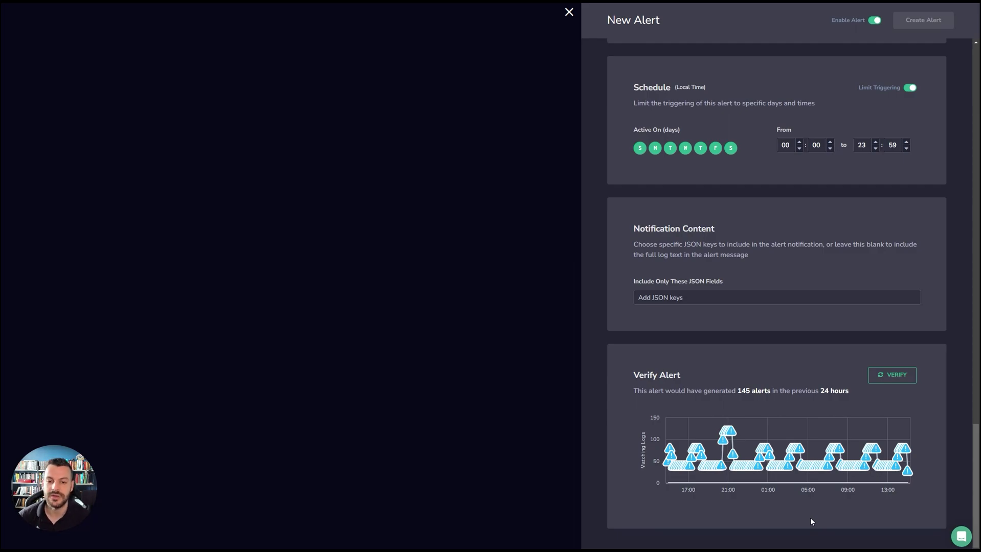
Step: Review the alert form's type, query, conditions, notification groups, schedule, notification content and verification chart
scroll(814, 516, "up", 7)
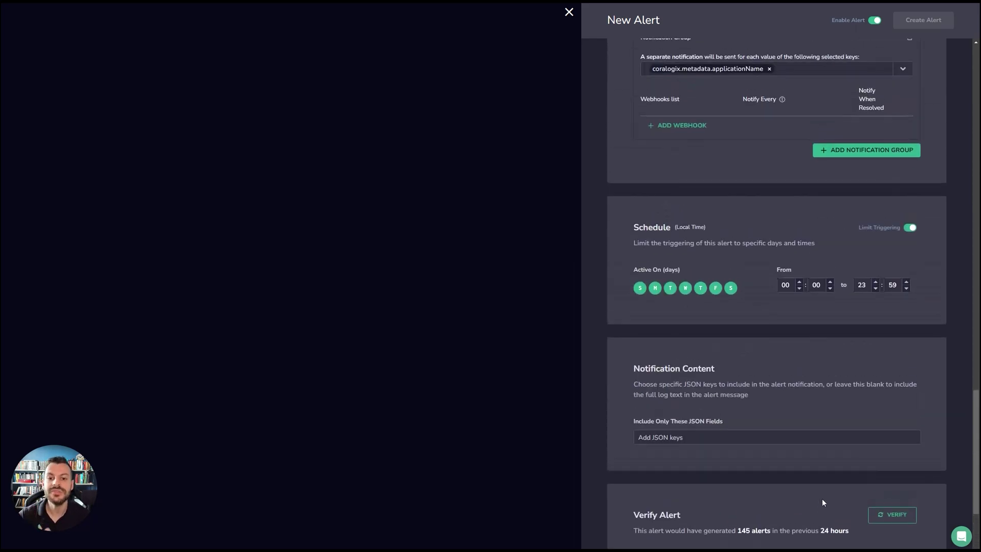
scroll(822, 499, "up", 1)
scroll(821, 499, "down", 3)
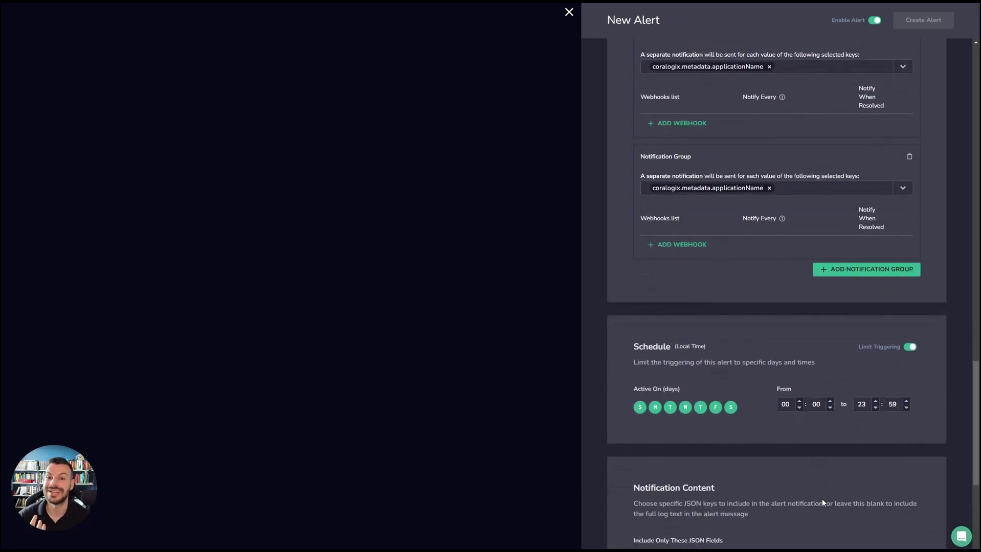
scroll(822, 498, "up", 14)
scroll(822, 499, "up", 12)
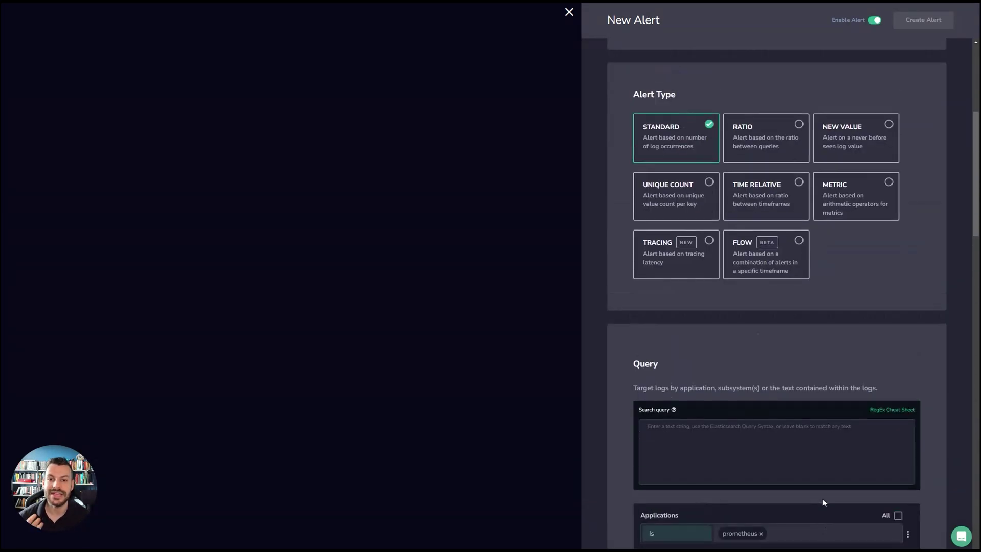
scroll(823, 500, "down", 3)
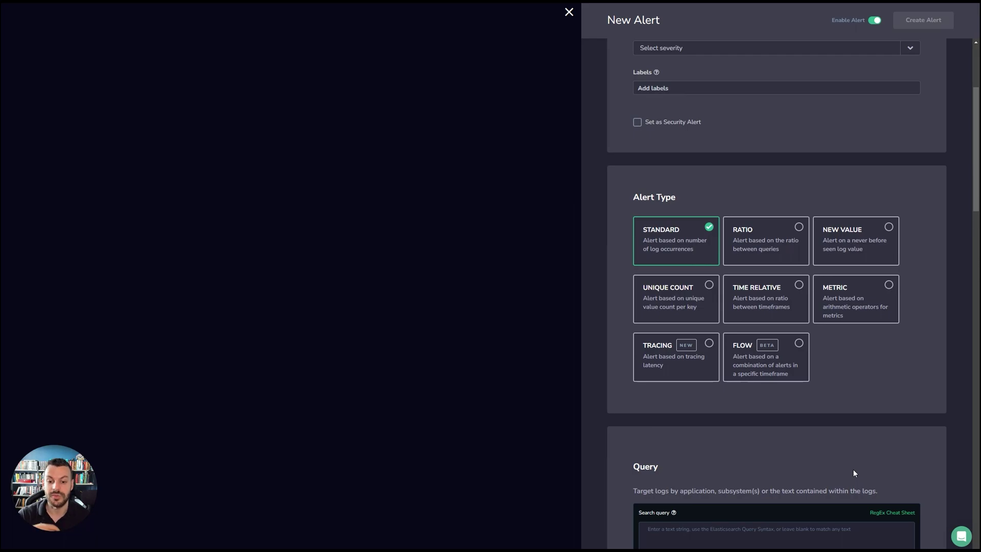
scroll(853, 470, "down", 9)
scroll(850, 478, "down", 2)
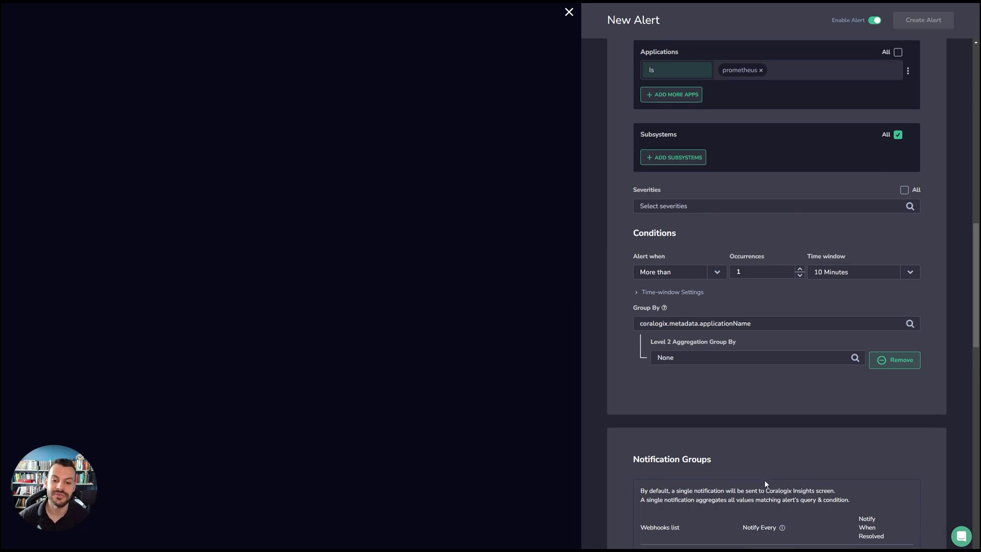
scroll(765, 483, "down", 9)
scroll(766, 485, "up", 2)
scroll(767, 483, "up", 7)
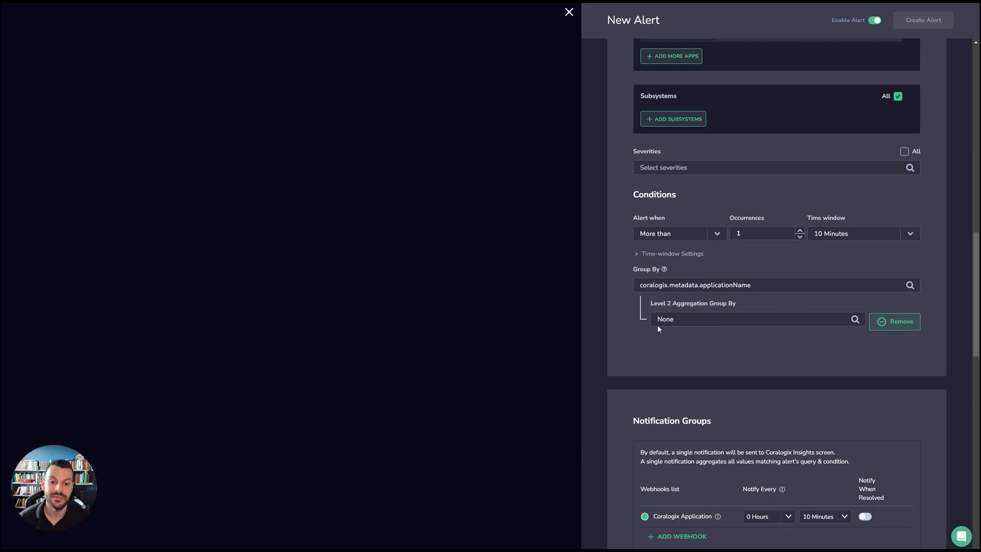
scroll(665, 376, "up", 2)
scroll(724, 400, "down", 10)
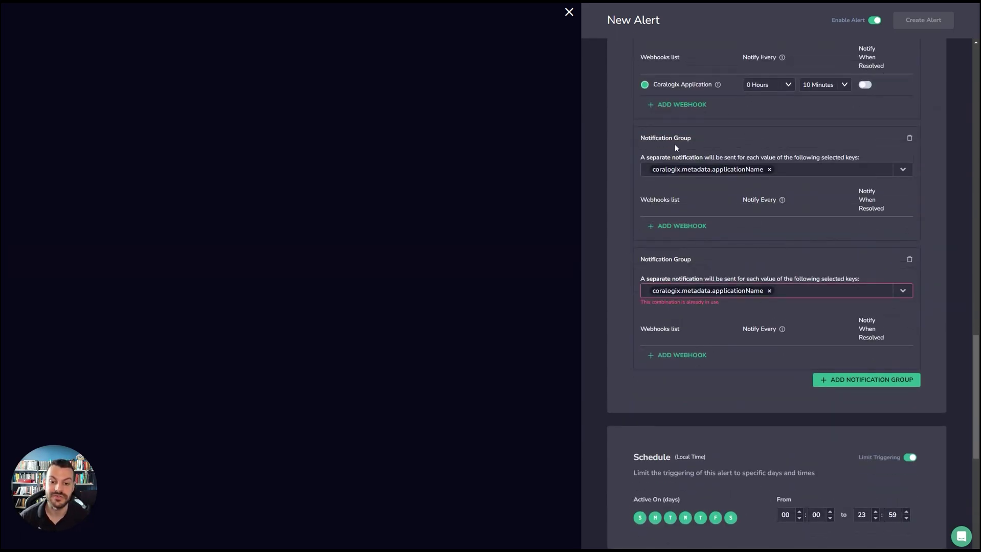
scroll(738, 356, "down", 7)
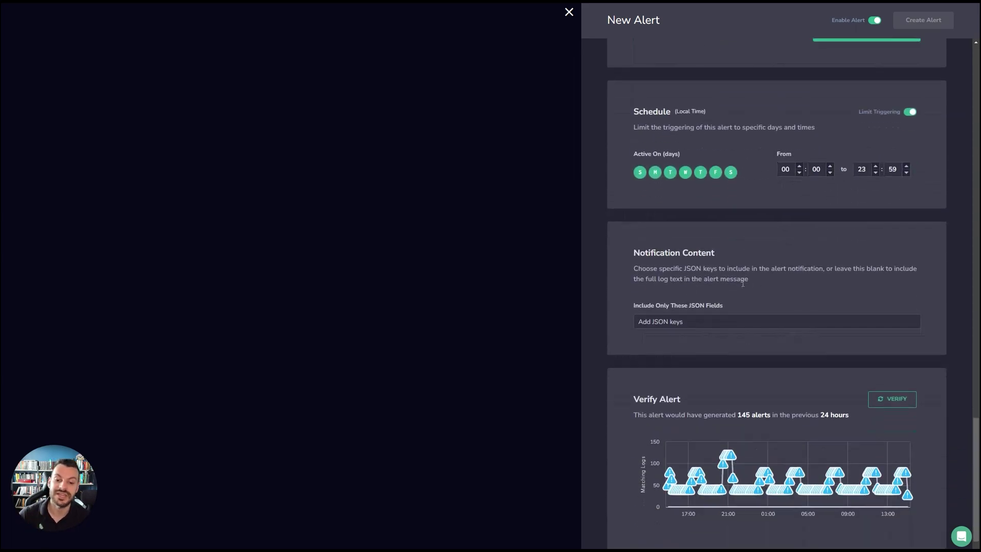
Step: Start a new alert from the Manage Alerts page and set its alert type to Ratio
scroll(738, 299, "down", 1)
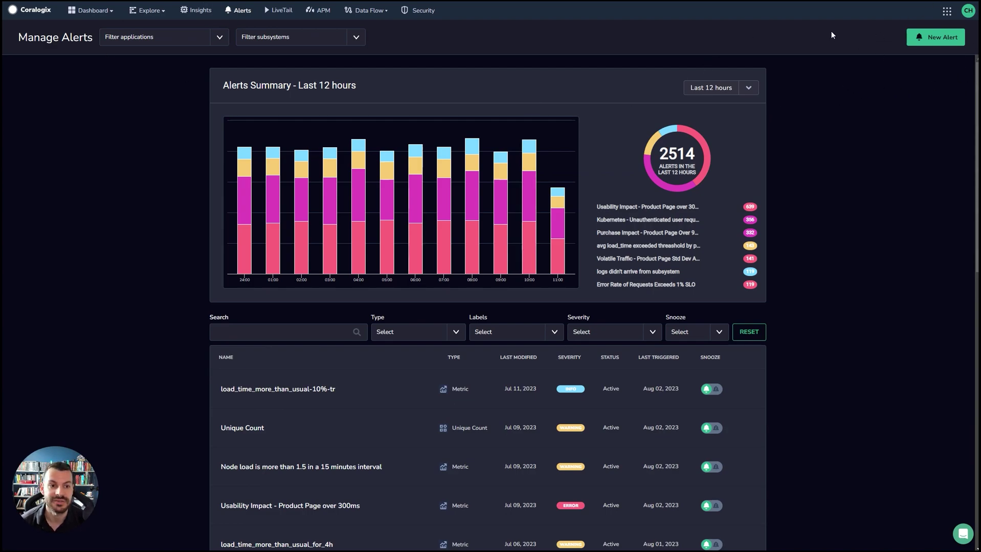
left_click(921, 38)
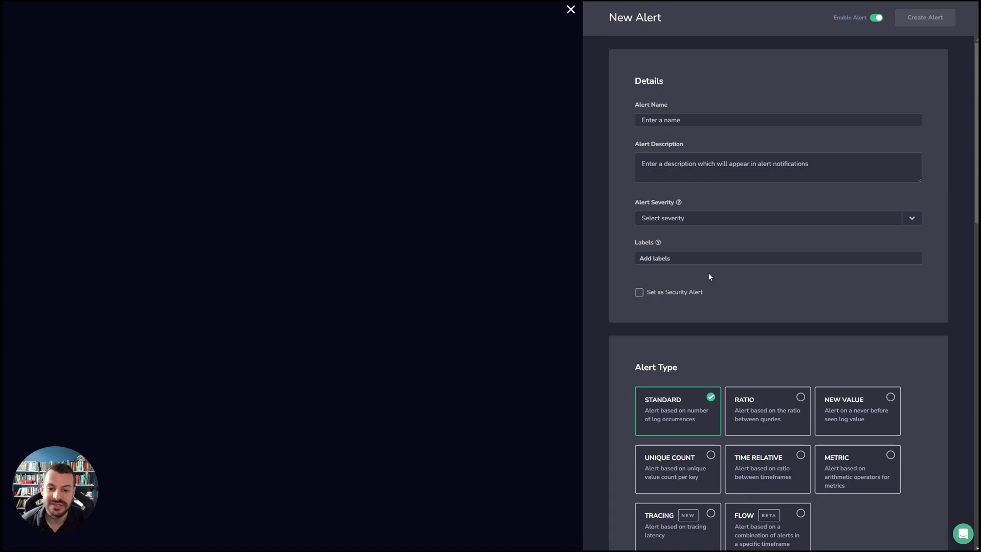
scroll(708, 276, "down", 5)
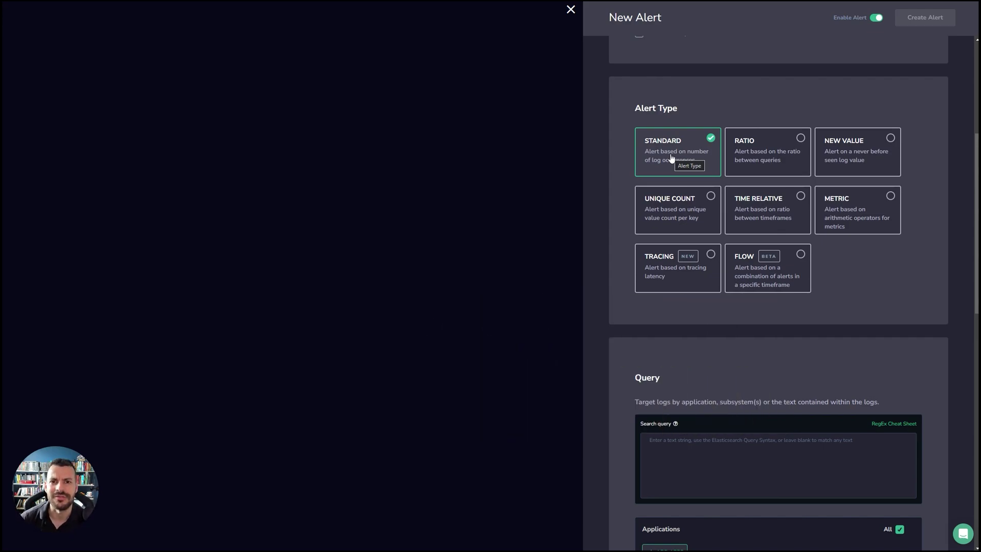
left_click(769, 151)
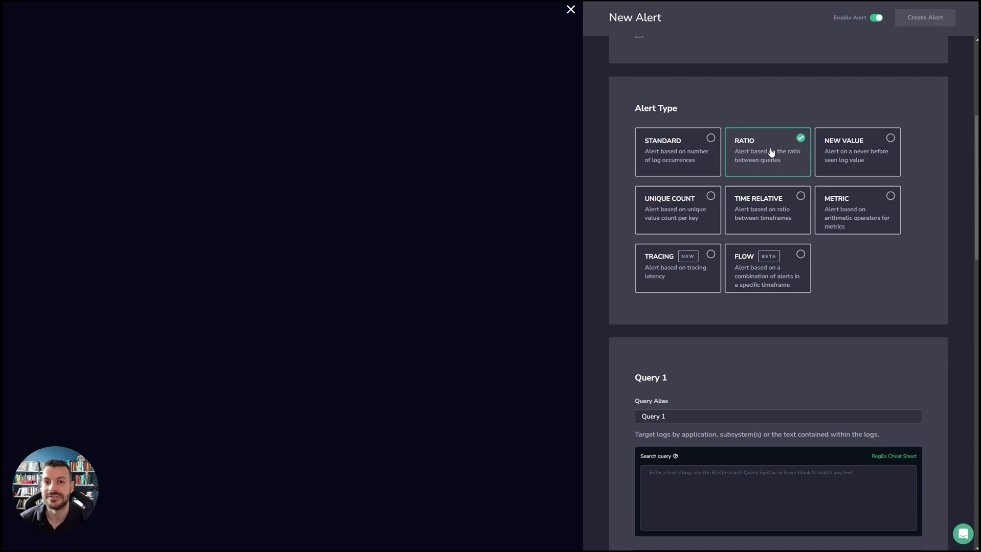
Step: Switch the alert type to New Value and examine its query, key-to-track conditions and notification groups
left_click(825, 153)
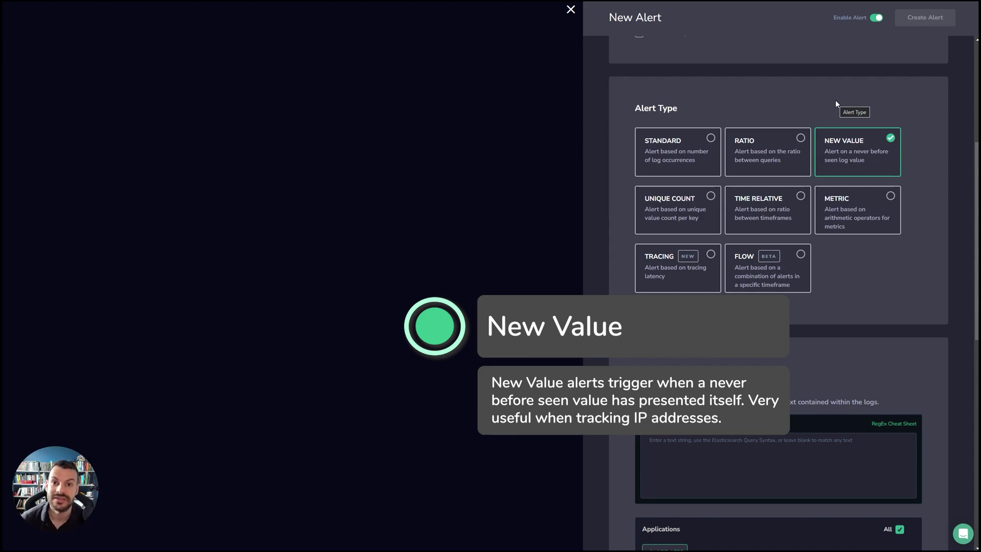
scroll(836, 110, "down", 8)
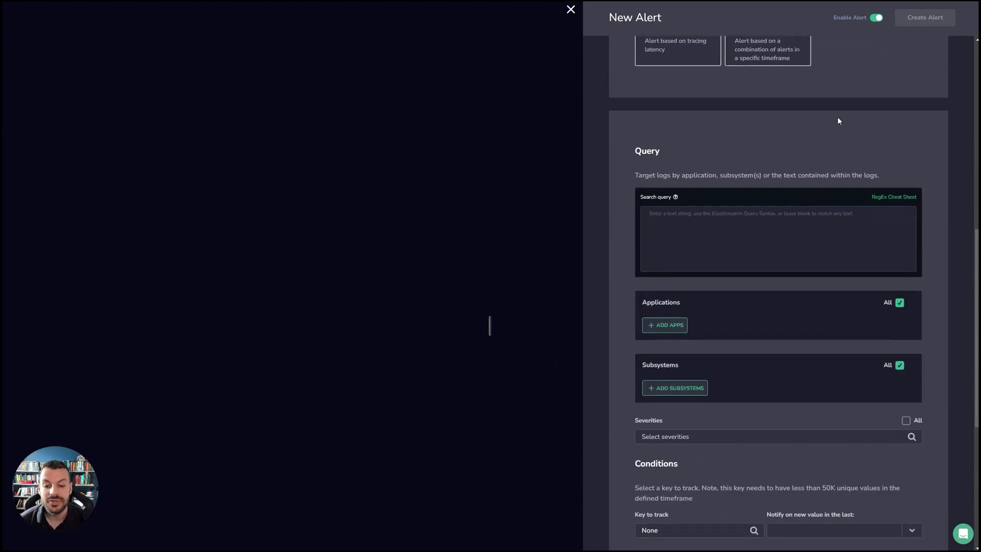
scroll(840, 124, "down", 1)
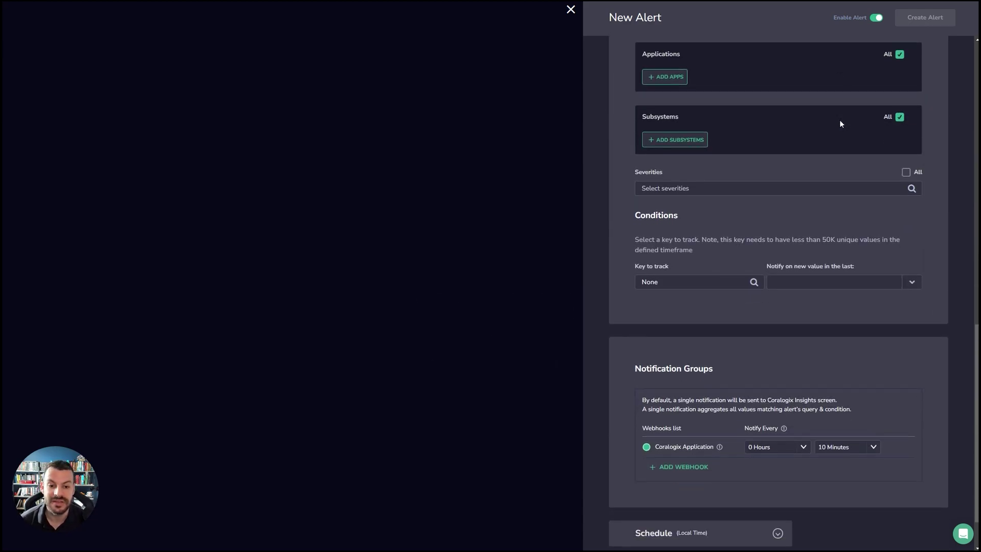
scroll(840, 123, "up", 1)
scroll(847, 134, "up", 8)
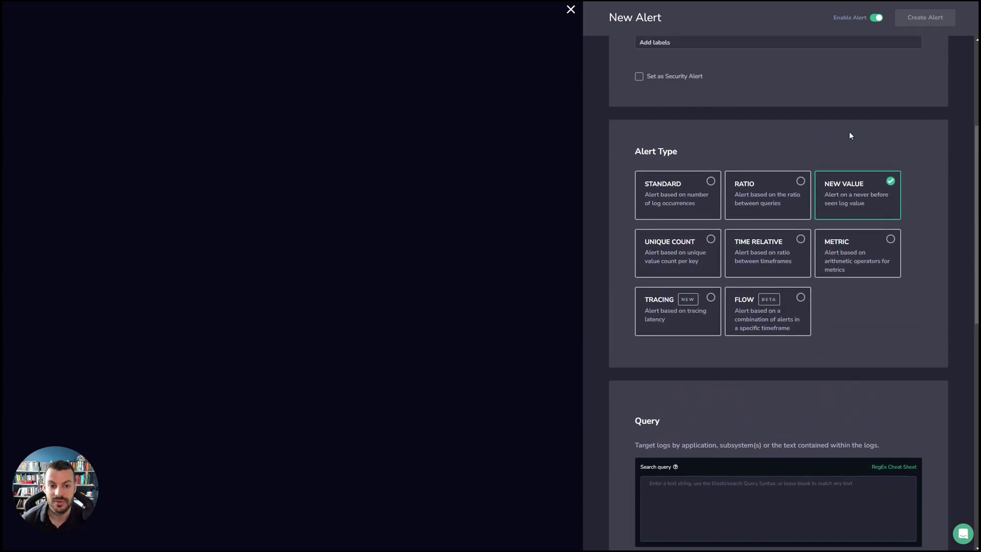
Step: Switch the alert type to Unique Count and count unique values by the key coralogix.metadata.applicationName
left_click(686, 253)
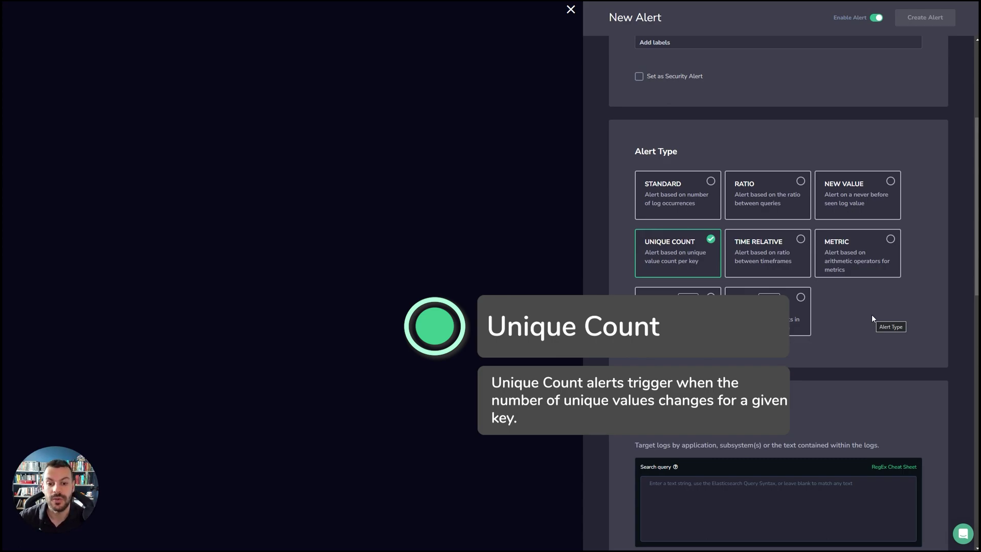
scroll(873, 311, "down", 8)
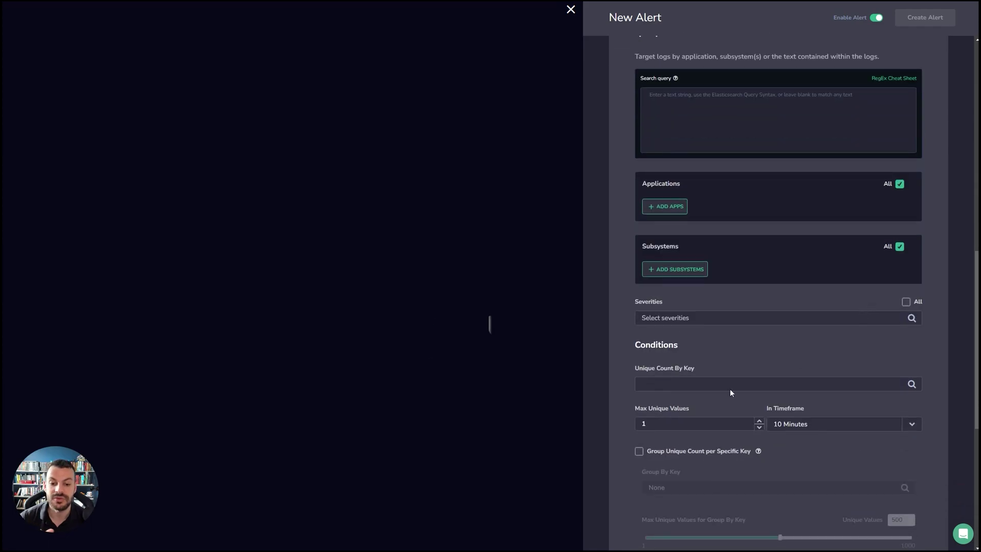
left_click(738, 383)
scroll(723, 412, "down", 3)
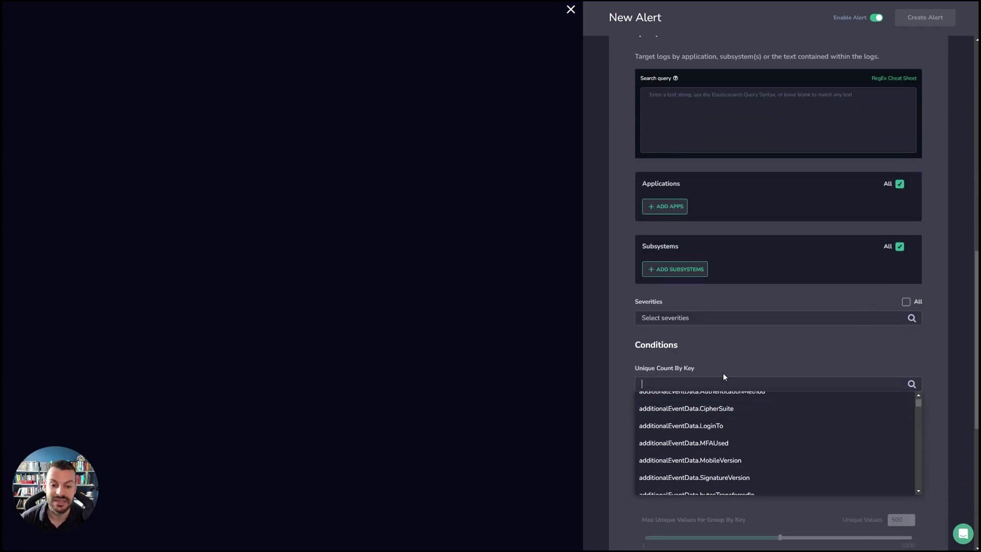
type("applic")
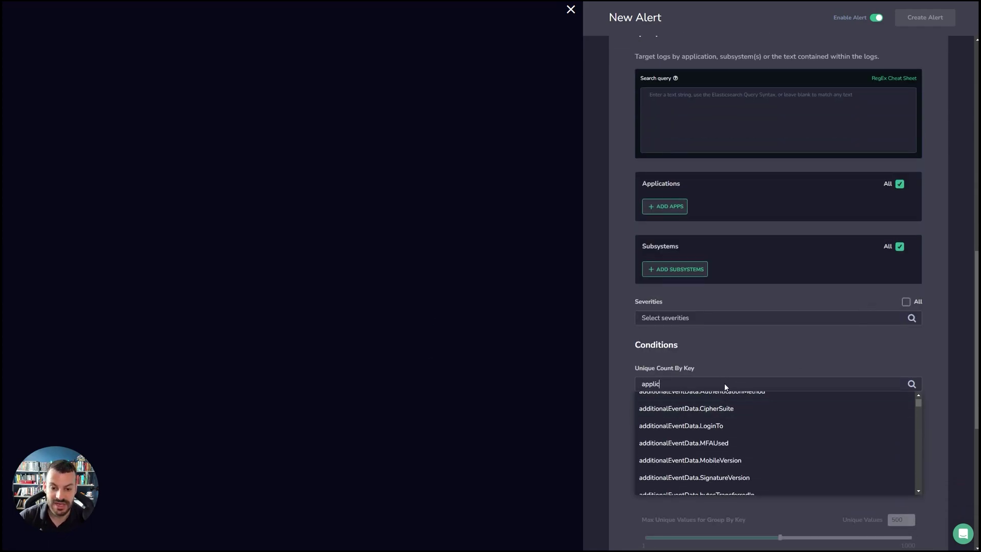
type("ationName")
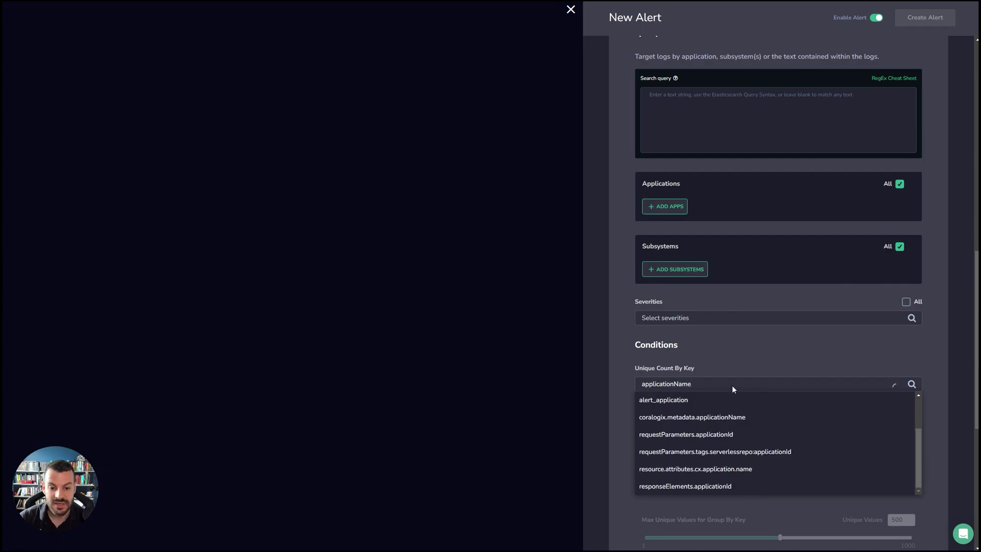
left_click(728, 400)
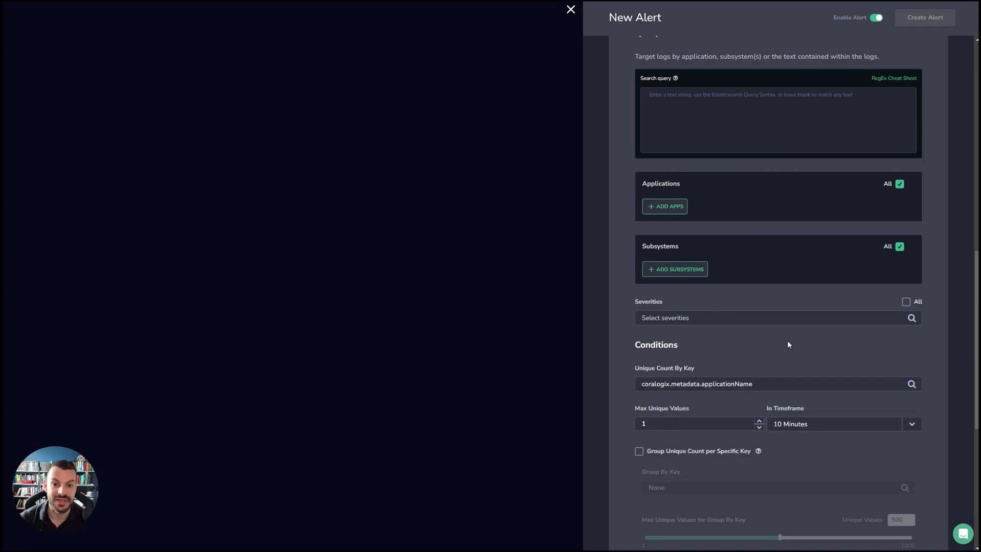
Step: Set the unique count condition to a maximum of 16 unique values in a 30 Minutes timeframe
scroll(747, 365, "down", 2)
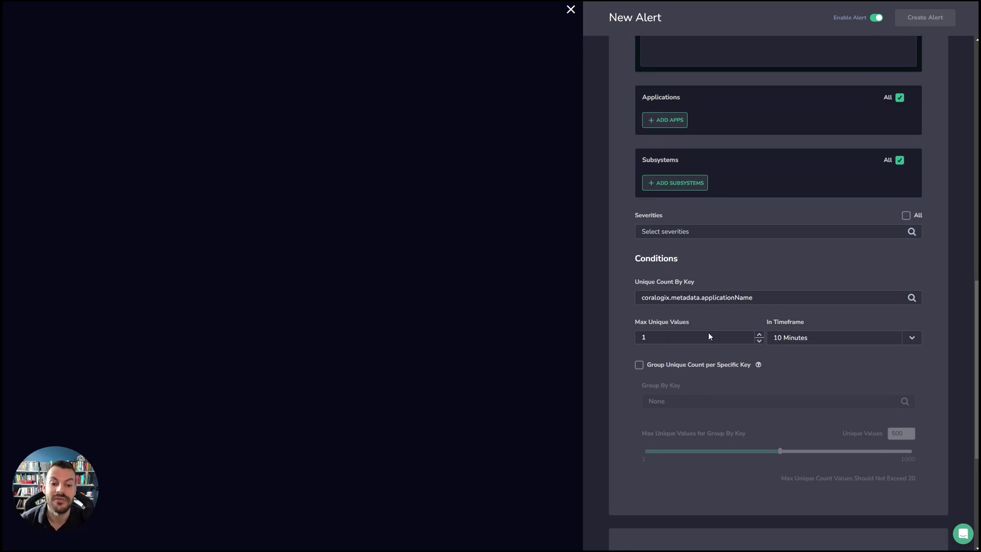
left_click(759, 336)
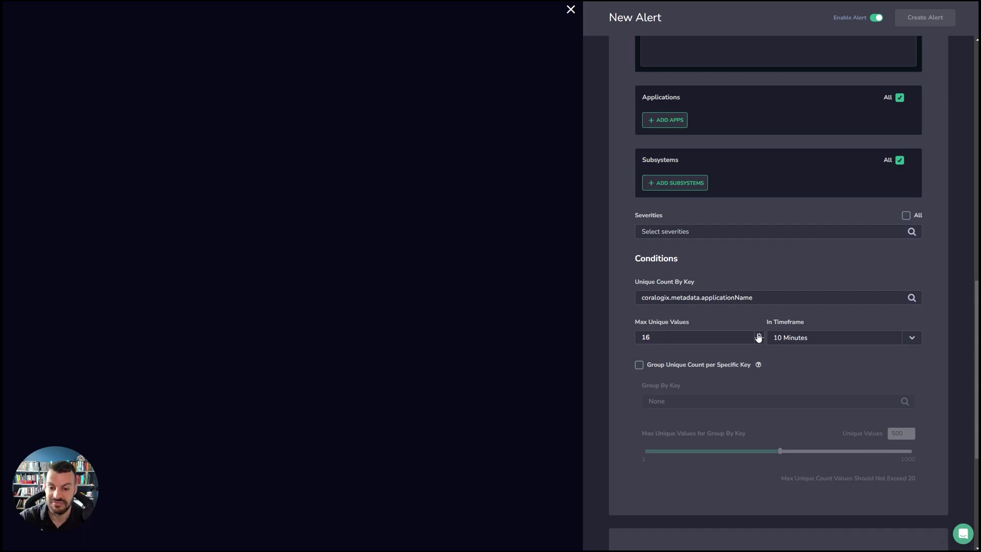
left_click(809, 336)
left_click(802, 407)
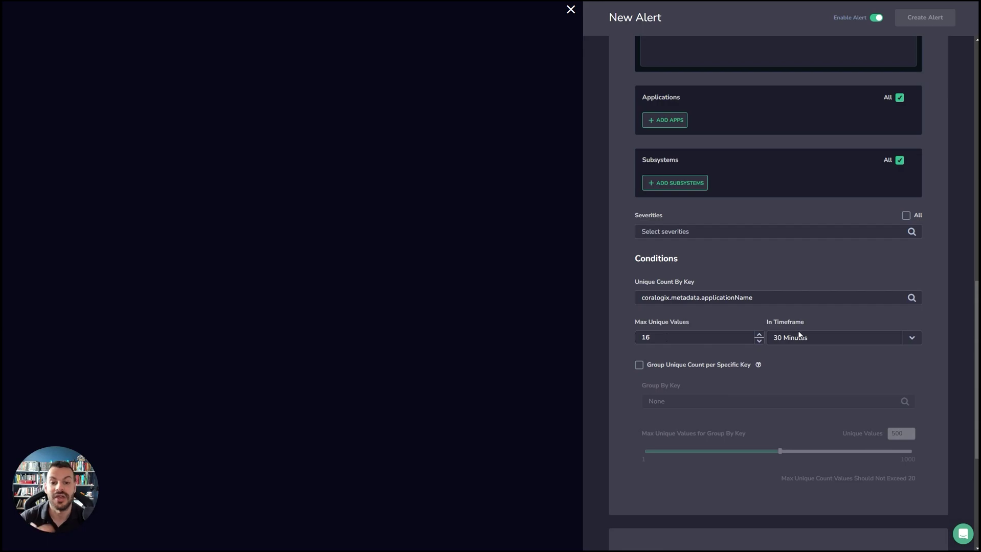
Step: Switch the alert type to Time Relative and set its condition to a ratio of More than 200 compared to the previous hour
scroll(799, 335, "up", 8)
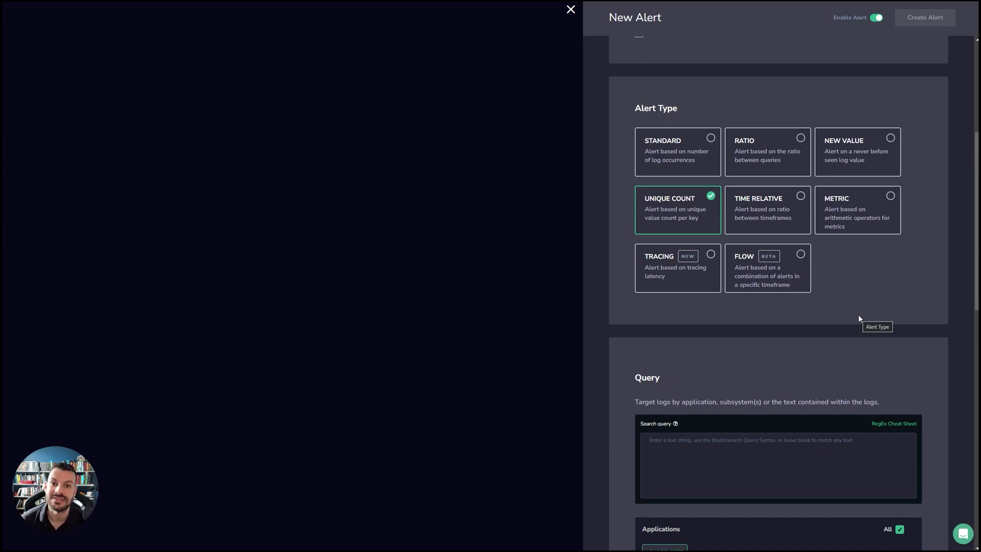
left_click(774, 225)
scroll(853, 268, "down", 10)
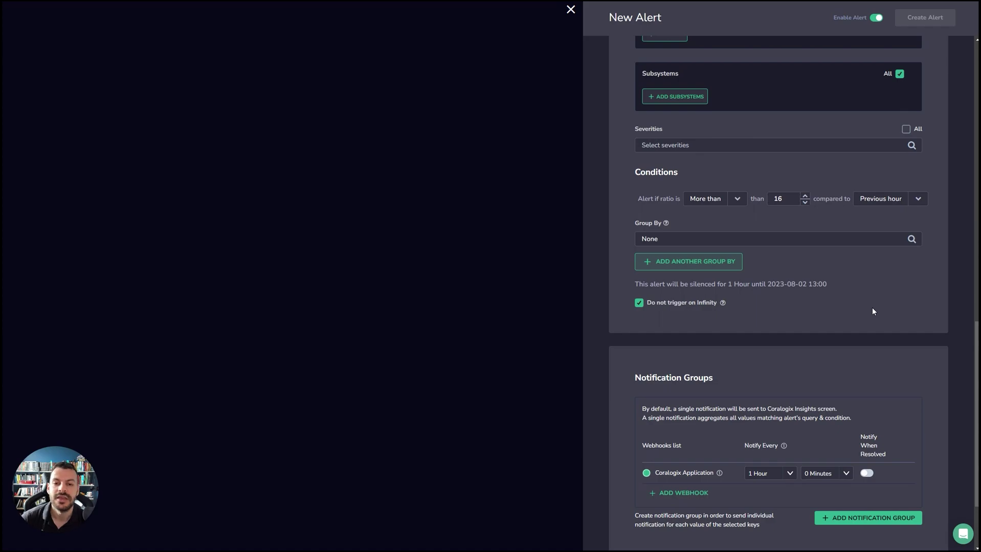
left_click(787, 200)
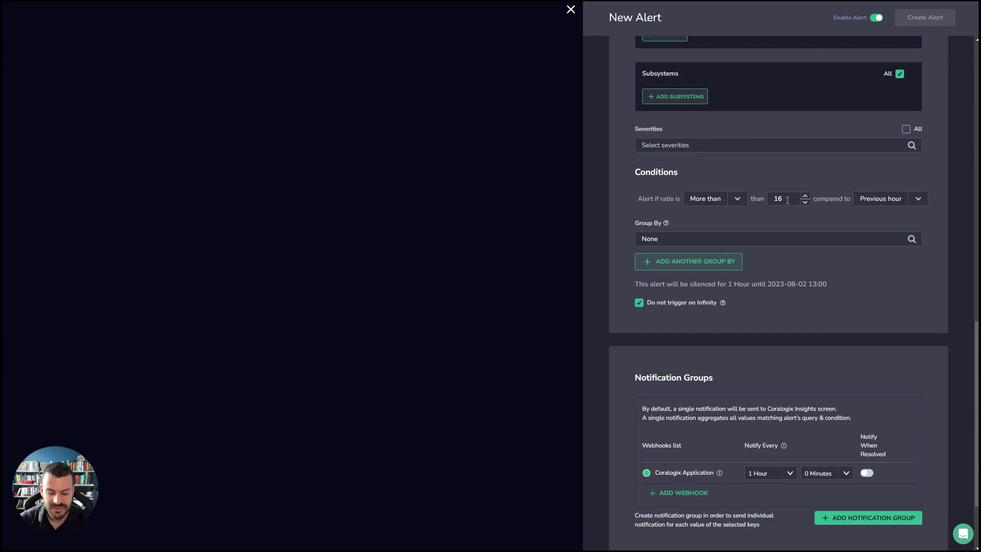
key("BackSpace")
key("BackSpace")
type("200")
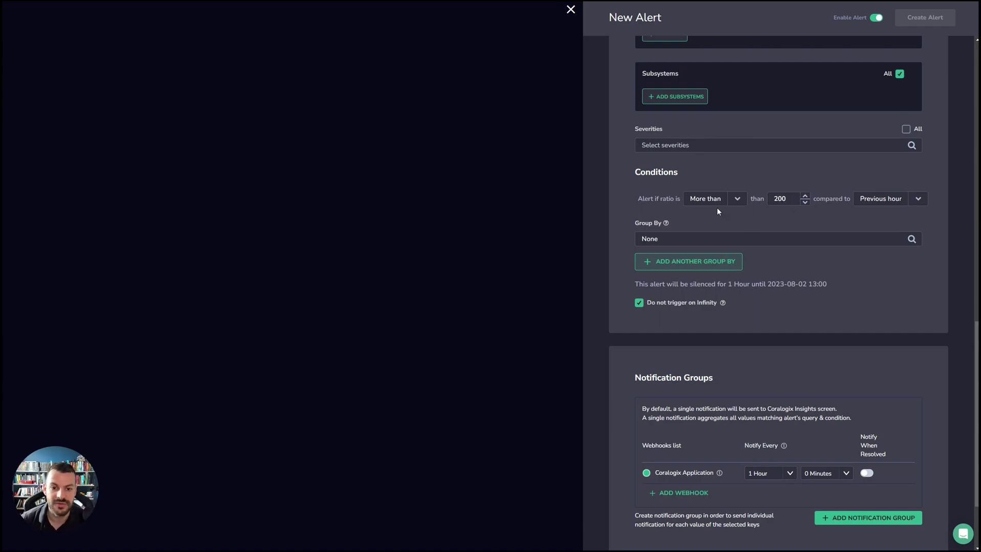
left_click(736, 199)
left_click(748, 220)
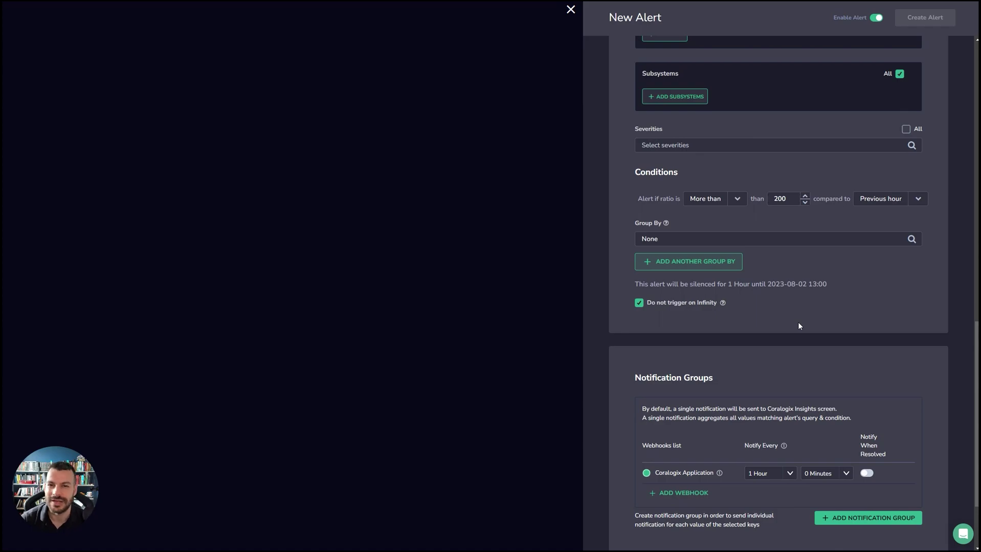
Step: Switch the alert type to Metric and examine its PromQL query and condition settings
scroll(799, 326, "up", 10)
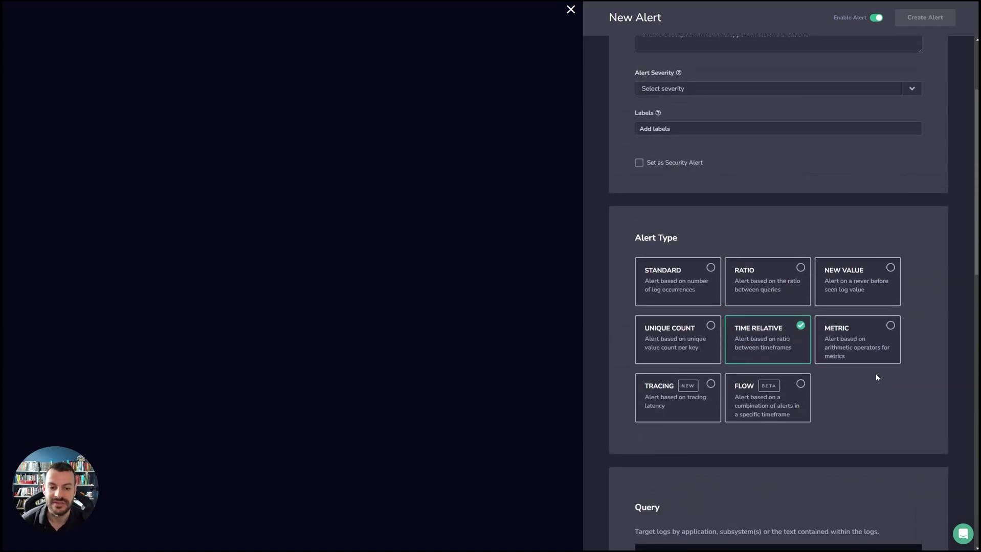
left_click(868, 360)
scroll(867, 373, "down", 5)
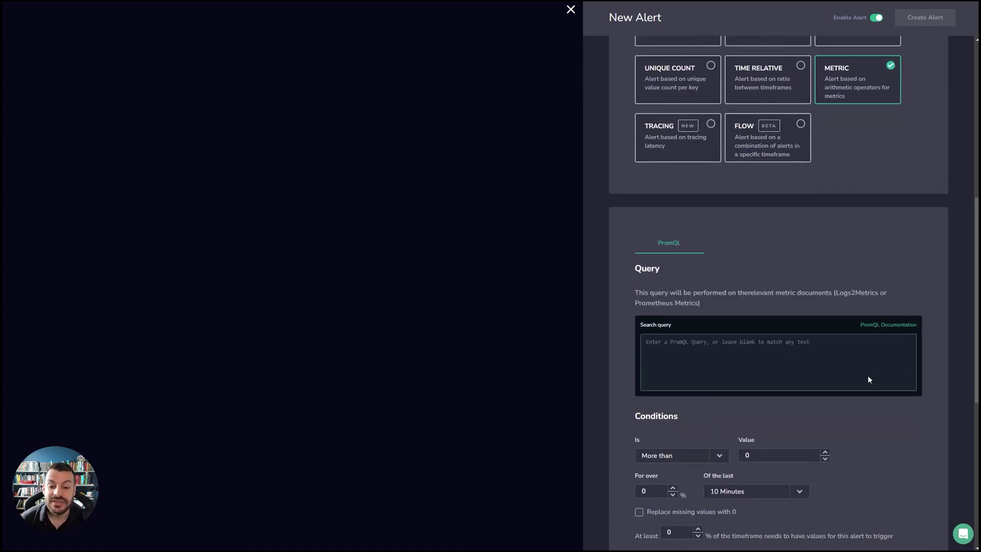
scroll(823, 260, "down", 1)
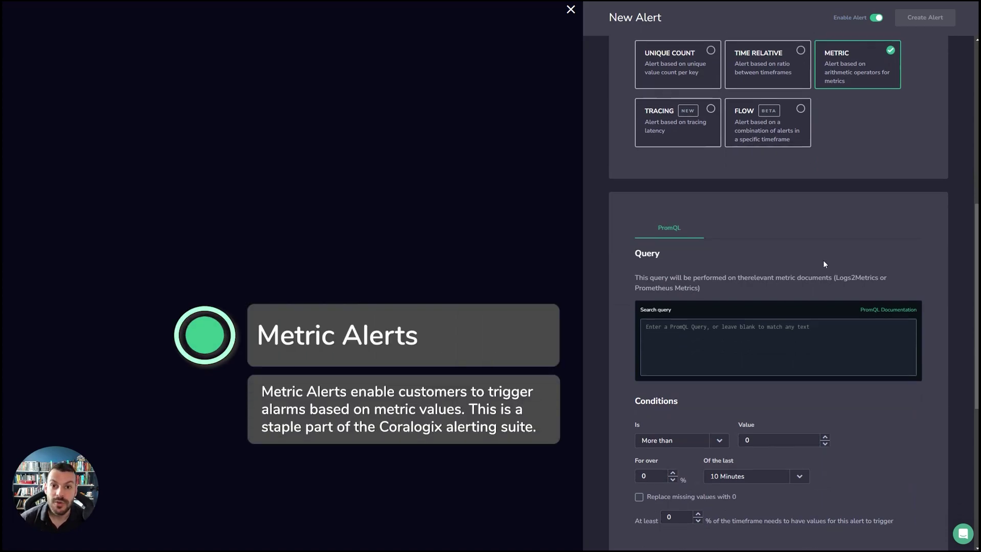
scroll(823, 262, "down", 2)
scroll(811, 280, "up", 1)
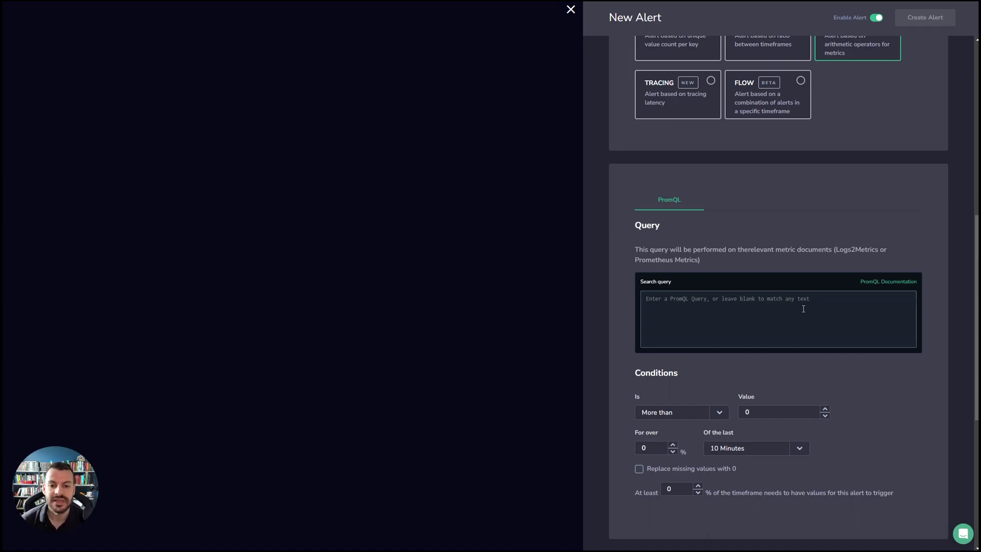
Step: Set the metric condition's threshold value to 10 and its required duration to over 10% of the timeframe
scroll(803, 309, "down", 5)
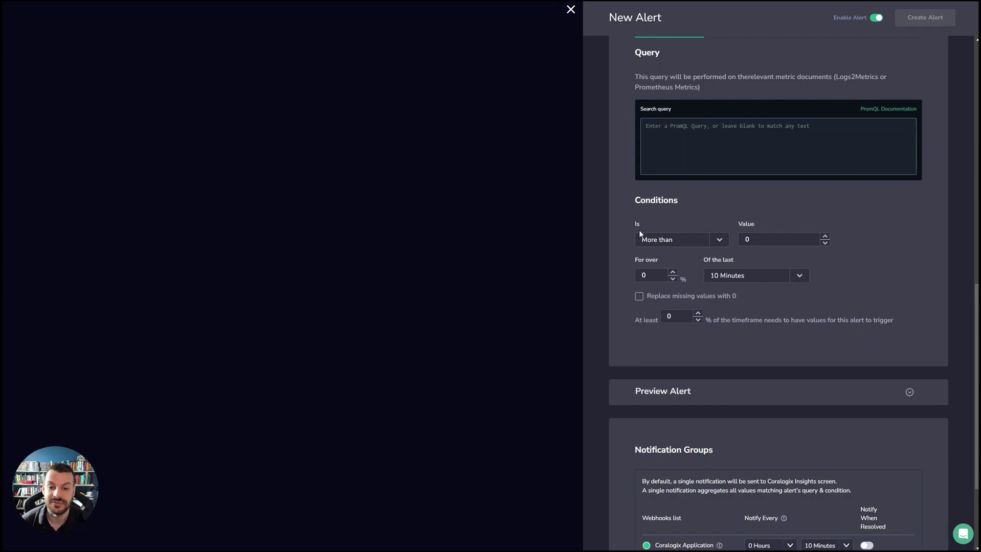
left_click(779, 239)
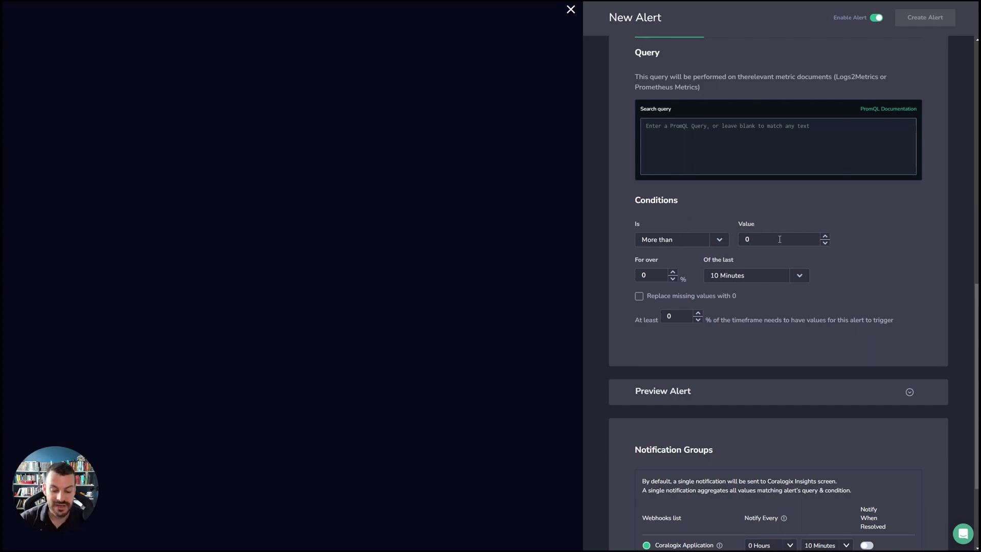
key("BackSpace")
type("10")
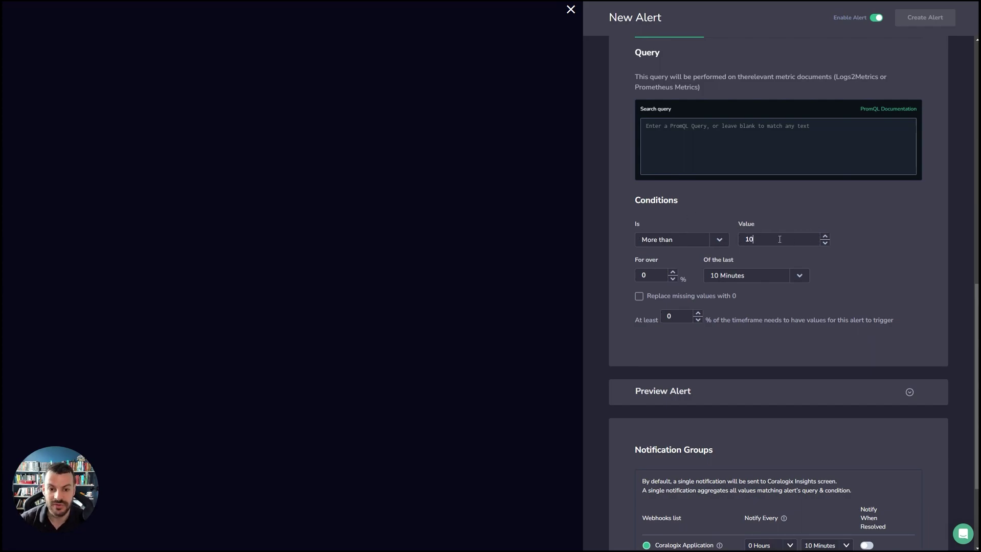
left_click(657, 275)
key("BackSpace")
type("10")
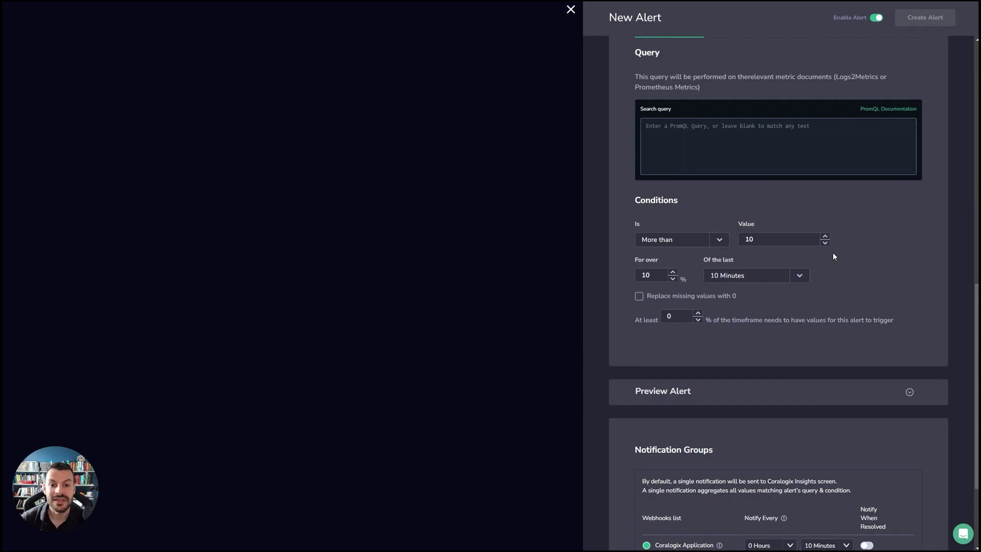
Step: Try load_ in the PromQL search query to view the metric suggestions, clear it and return to the alert types
scroll(818, 241, "up", 2)
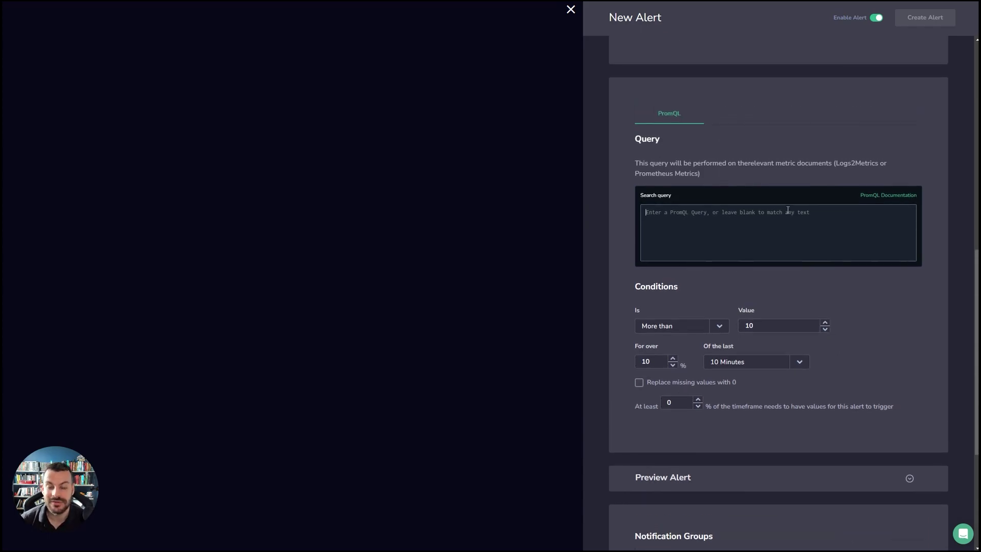
left_click(788, 210)
type("load_")
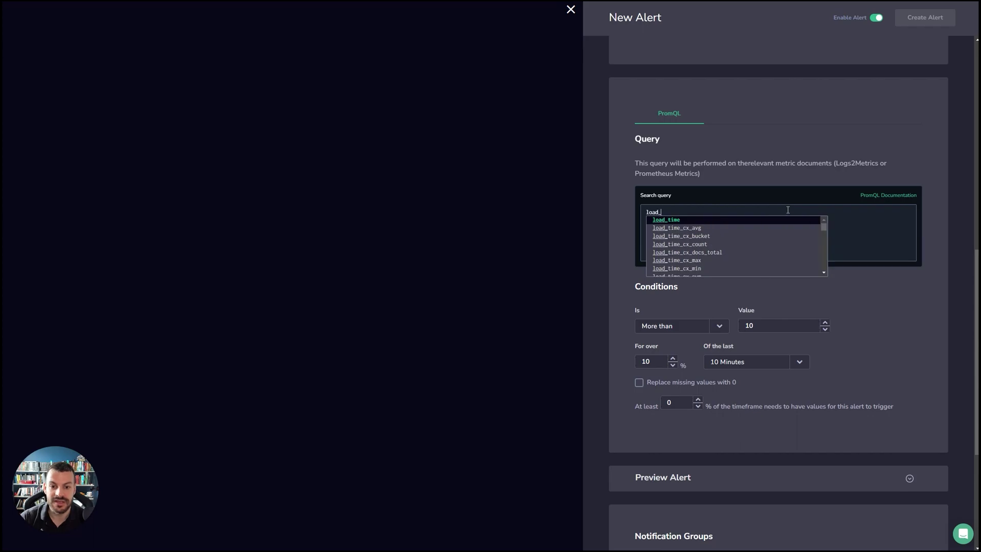
double_click(721, 209)
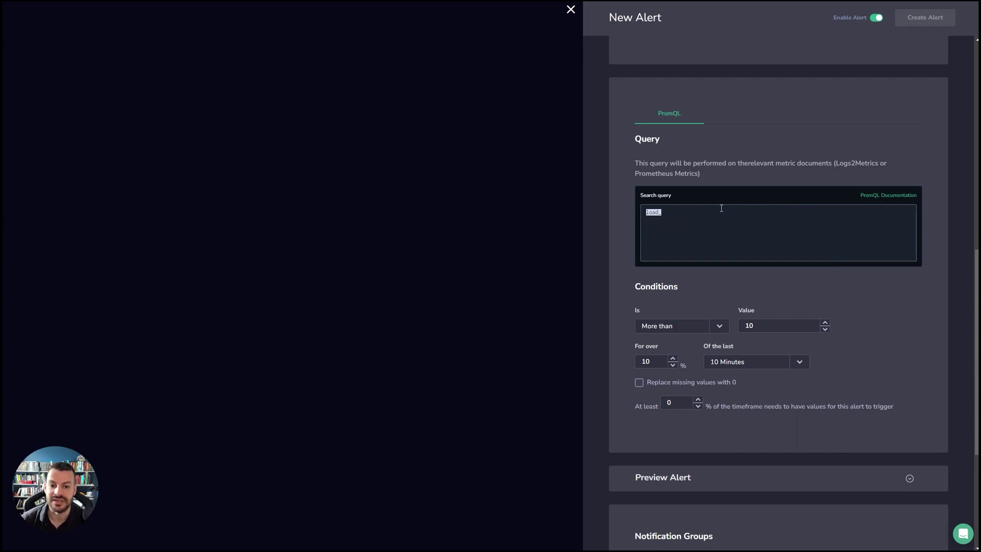
key("BackSpace")
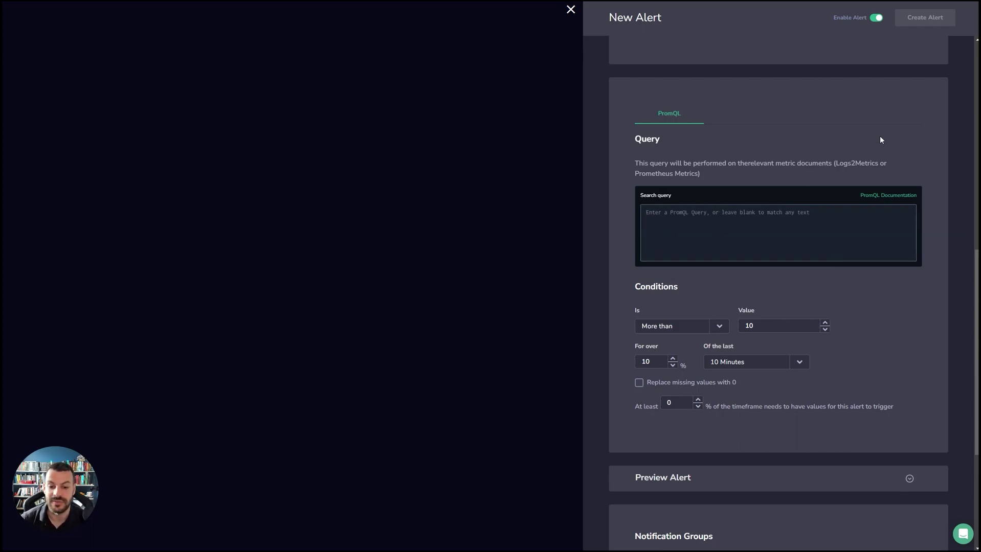
scroll(880, 139, "down", 1)
scroll(768, 235, "up", 6)
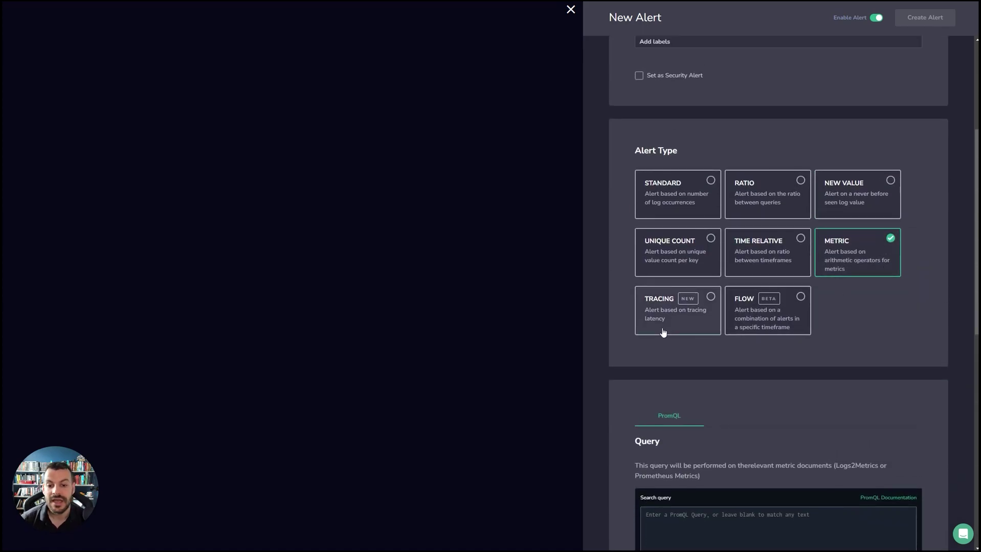
Step: Switch the alert type to Tracing and set the query's latency threshold to above 500 ms
left_click(663, 332)
scroll(796, 361, "down", 3)
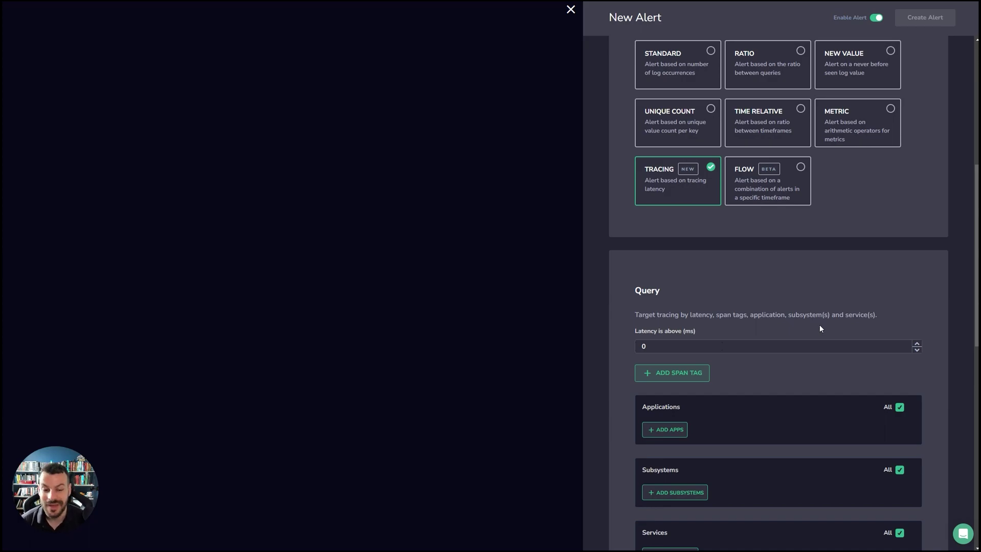
scroll(819, 327, "down", 4)
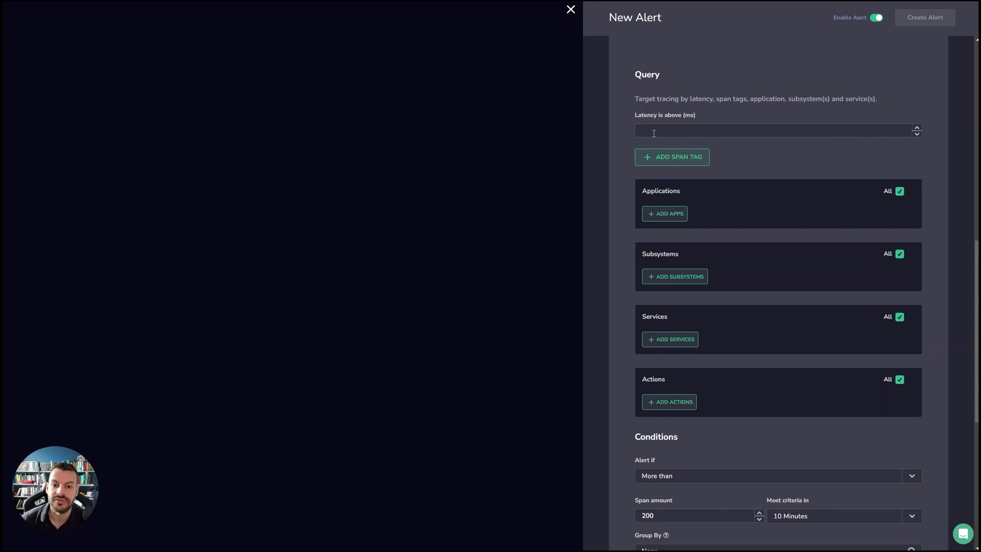
left_click(654, 132)
type("501")
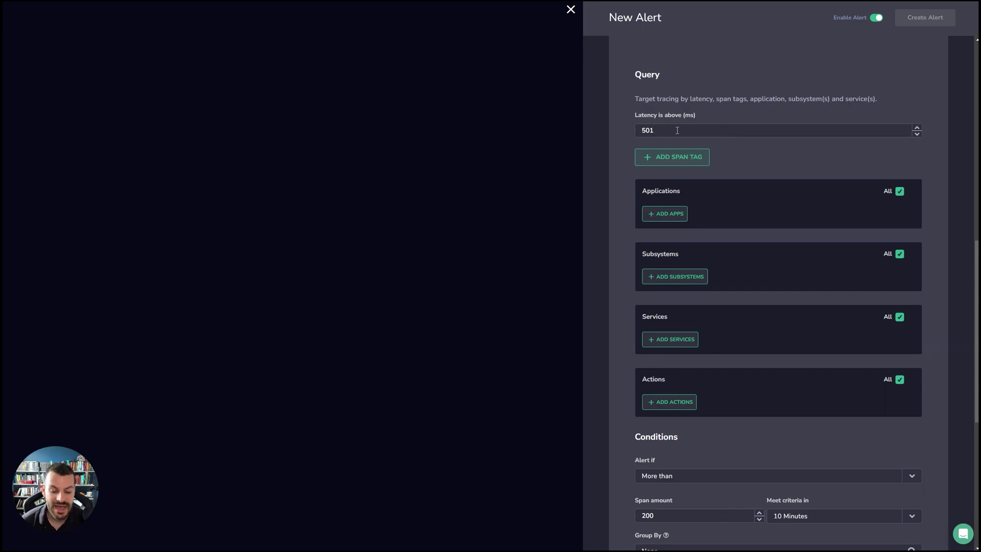
key("BackSpace")
type("0")
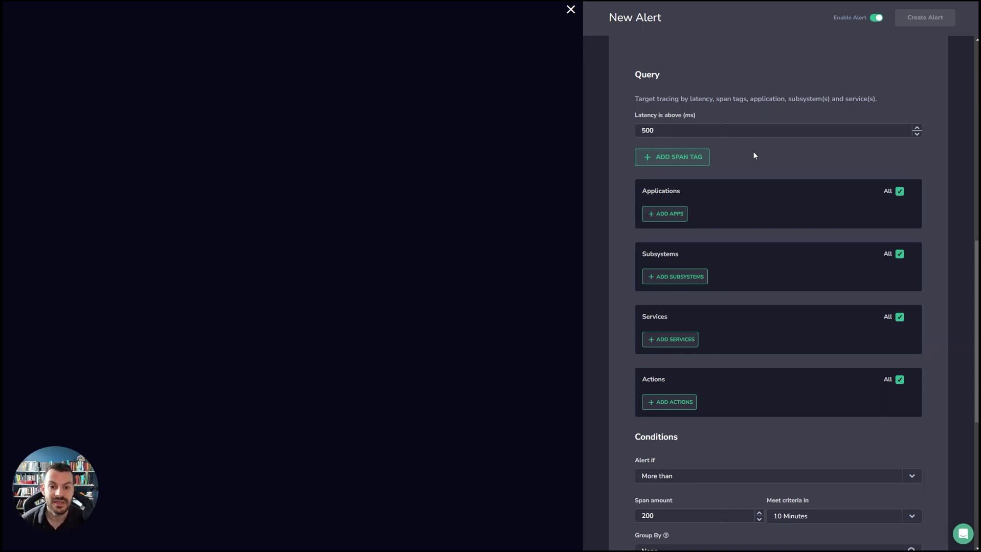
Step: Set the span amount in the tracing alert's More than condition to 500
scroll(657, 138, "down", 1)
scroll(817, 323, "down", 4)
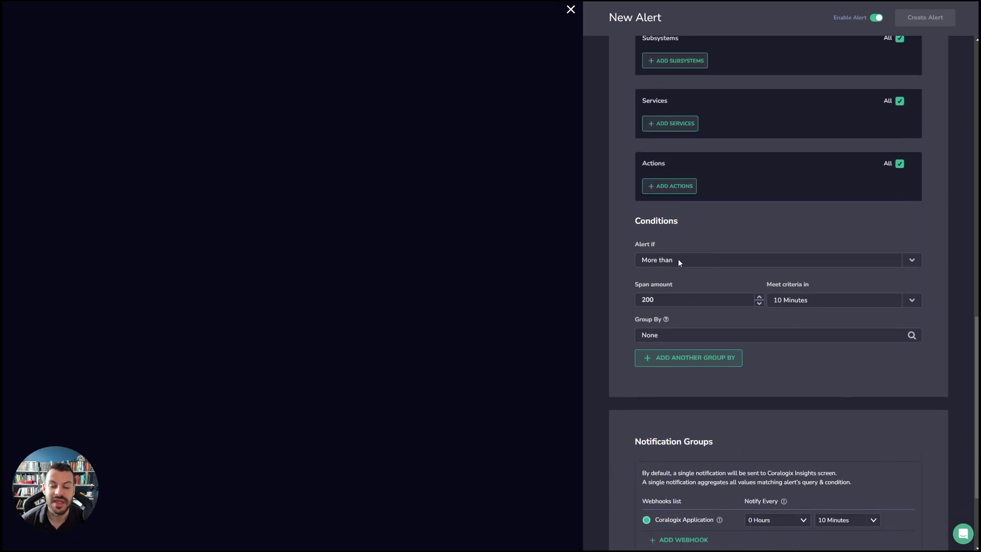
double_click(671, 300)
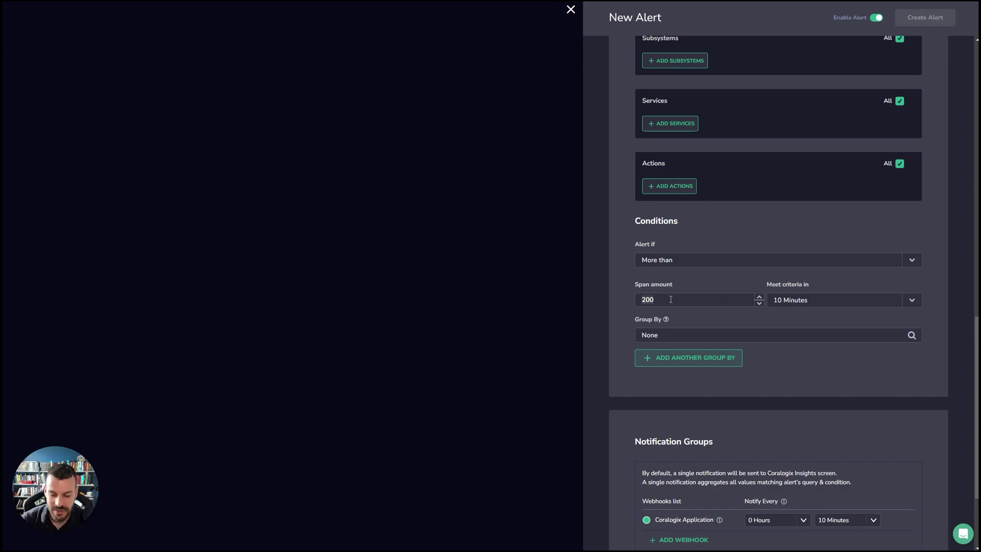
type("500")
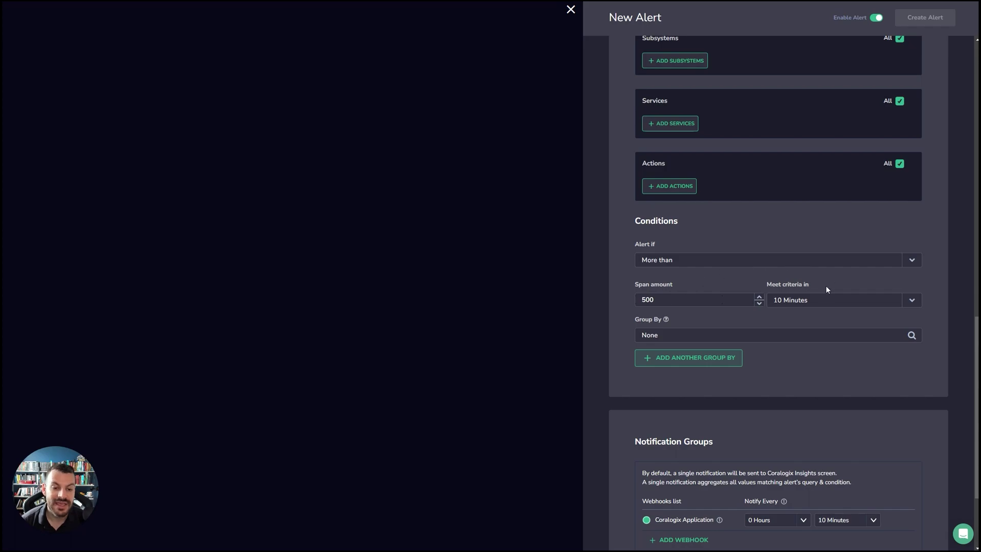
scroll(806, 326, "up", 6)
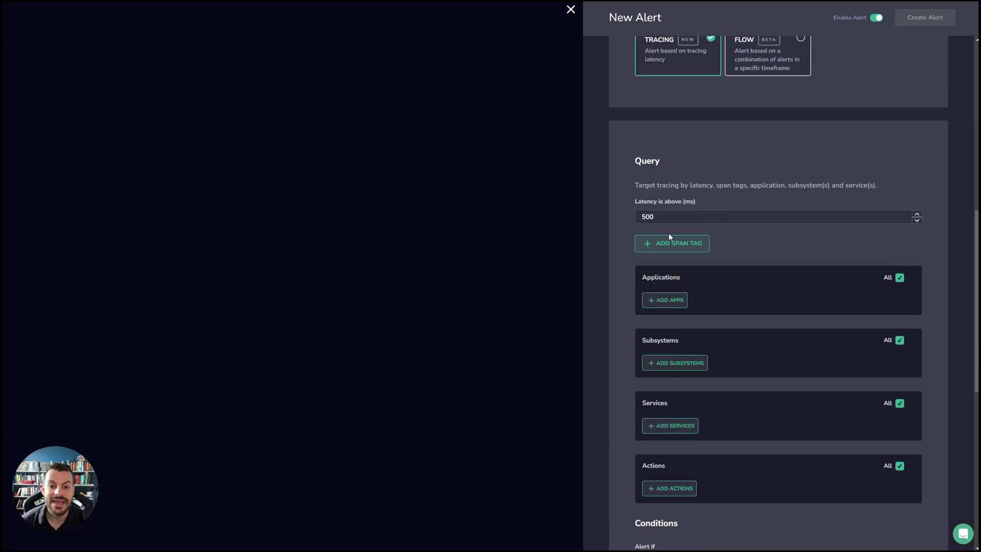
scroll(730, 311, "down", 6)
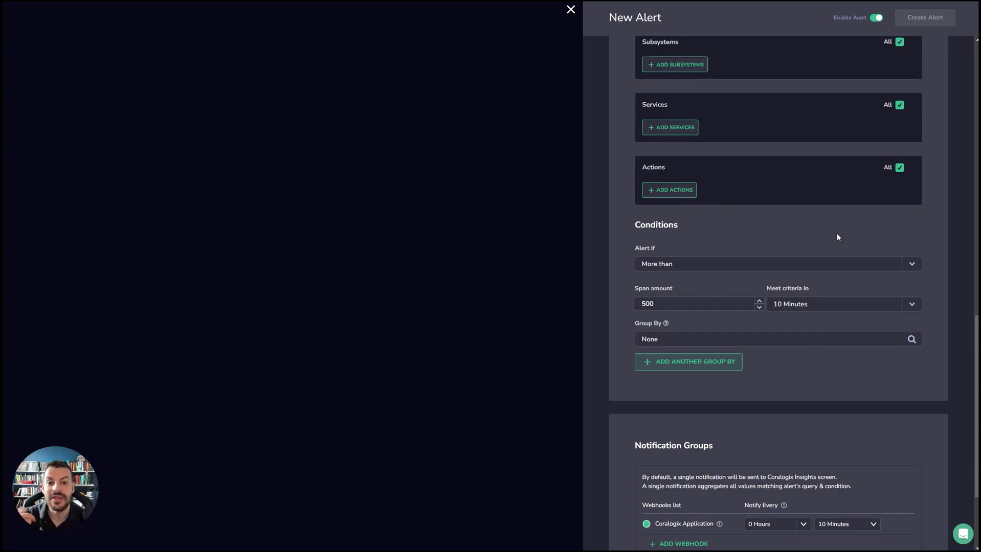
Step: Add an empty application filter and an empty subsystem filter to the tracing query
scroll(764, 155, "up", 5)
left_click(664, 257)
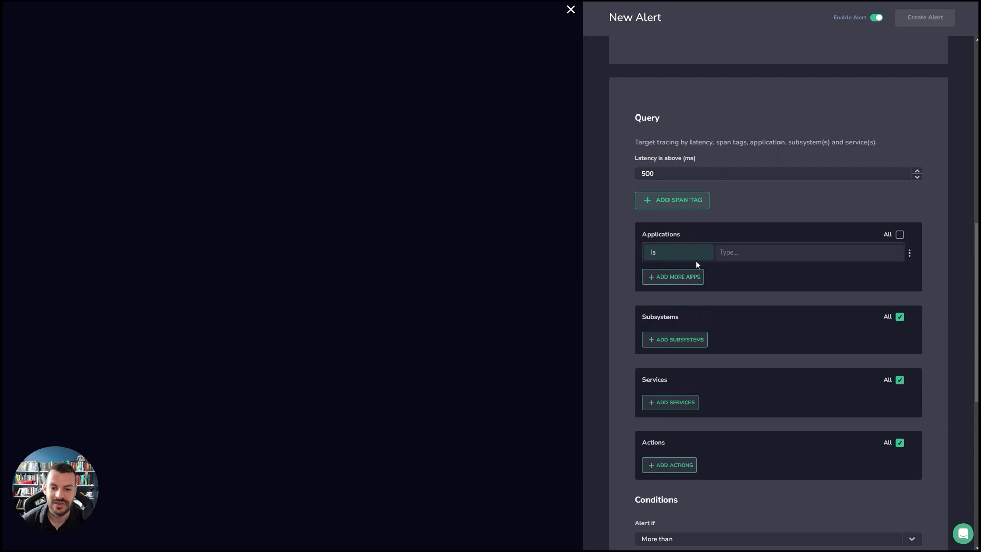
left_click(726, 255)
scroll(721, 329, "down", 2)
key("Escape")
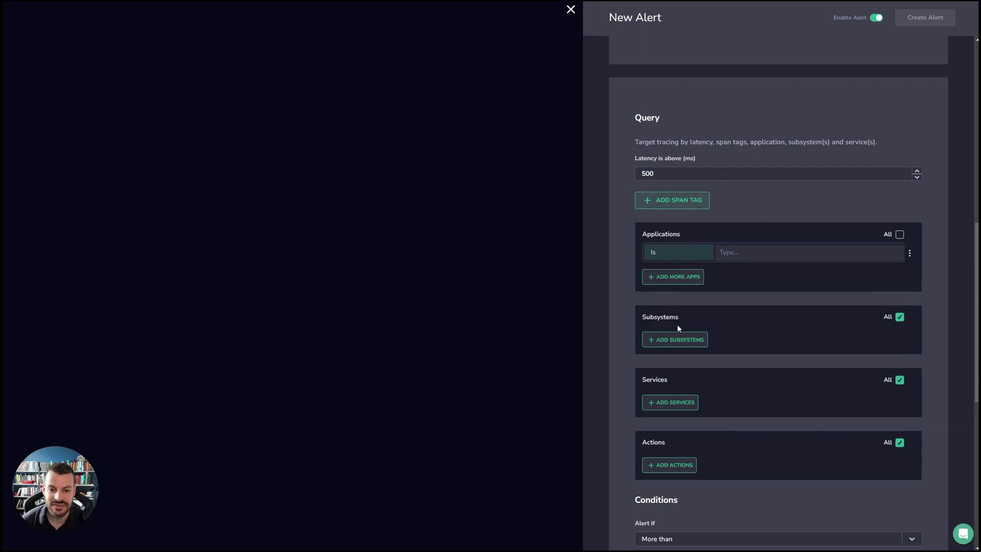
left_click(676, 340)
left_click(750, 338)
key("Escape")
scroll(709, 339, "down", 3)
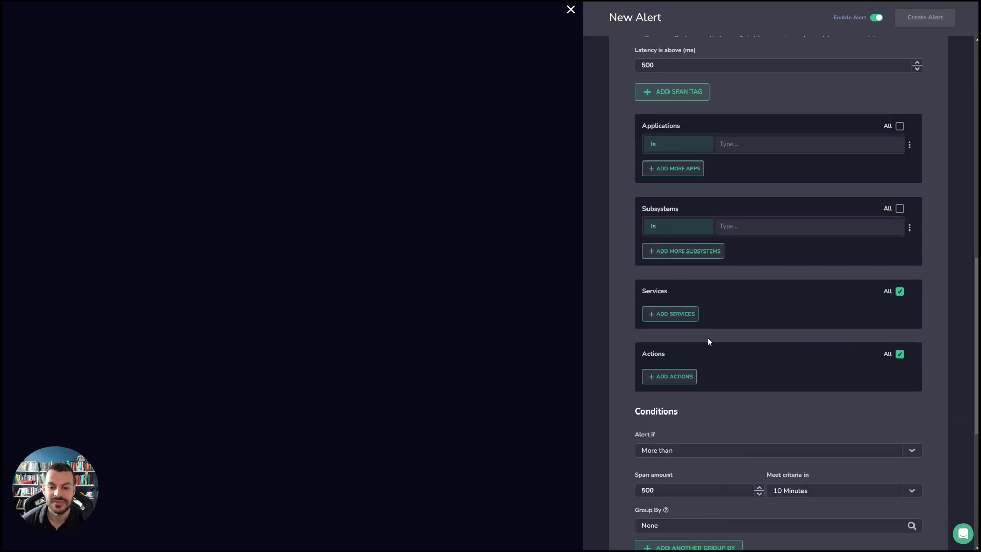
Step: Add a service filter to the tracing query and select paymentservice
left_click(685, 295)
left_click(749, 289)
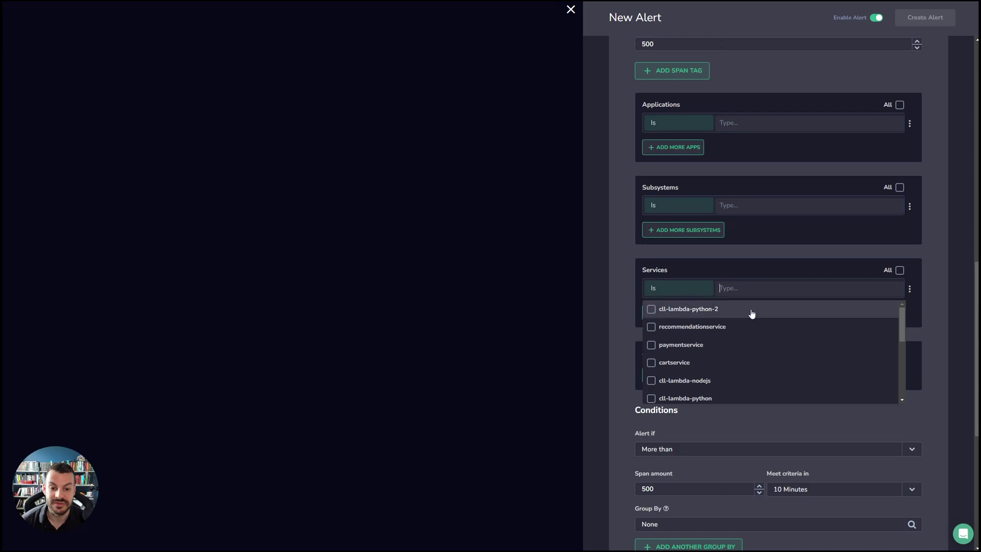
left_click(721, 345)
left_click(767, 266)
Step: Add an action filter to the tracing query and select hipstershop.ShippingService/GetQuote
left_click(690, 376)
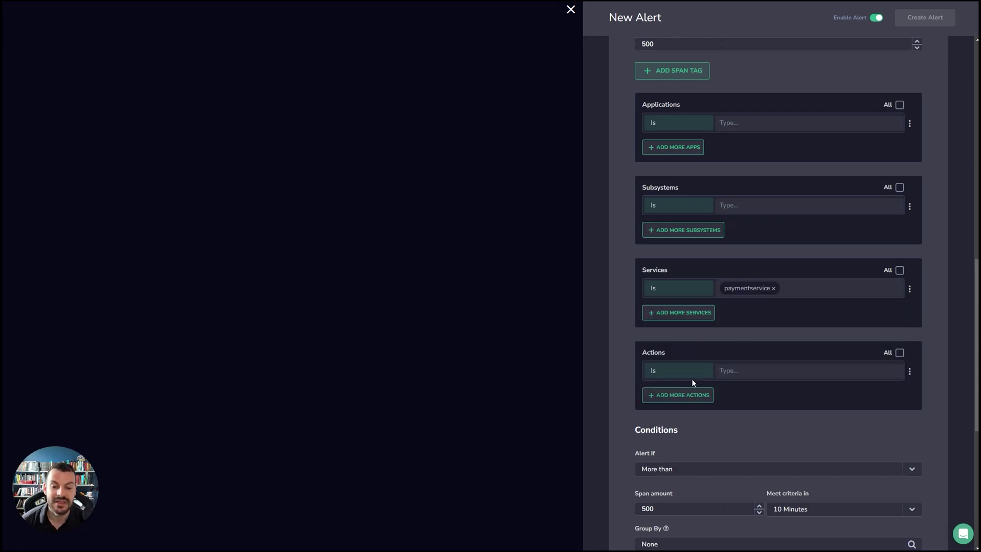
scroll(716, 363, "down", 1)
left_click(751, 332)
scroll(751, 332, "down", 1)
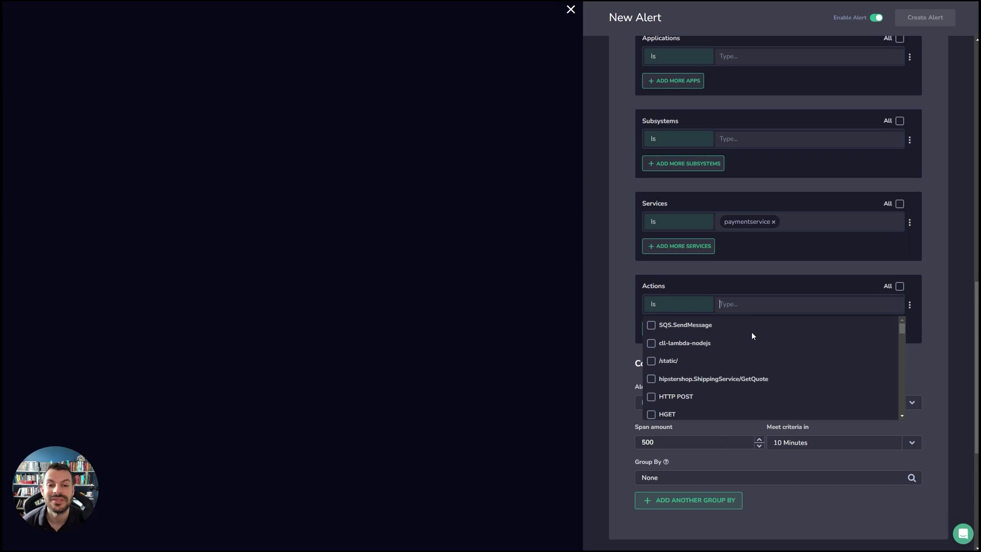
scroll(752, 337, "up", 1)
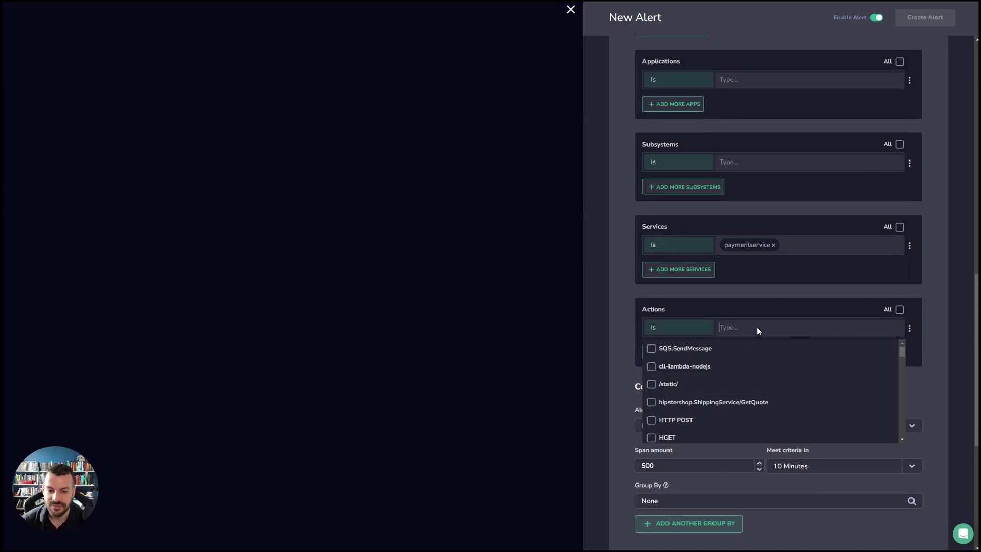
scroll(752, 369, "down", 1)
left_click(748, 360)
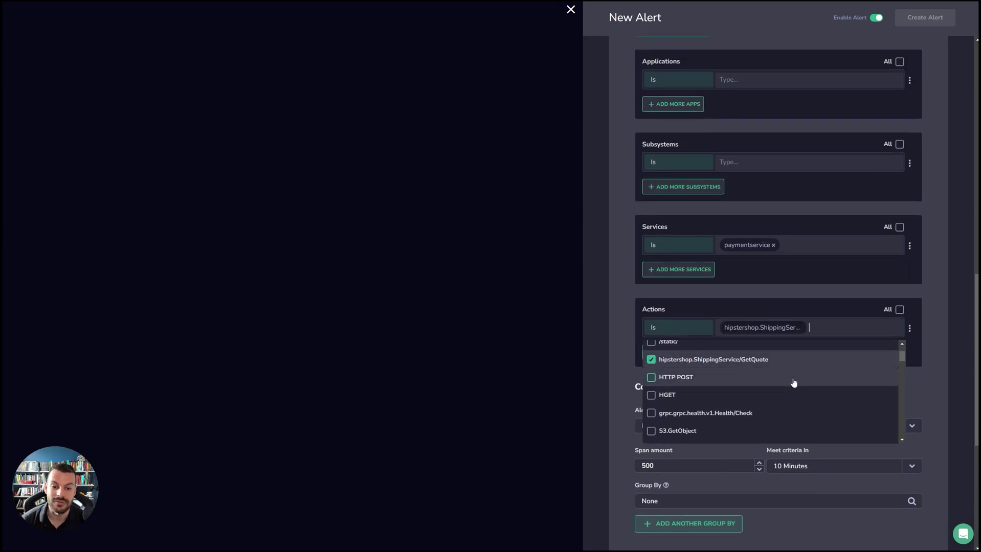
left_click(924, 399)
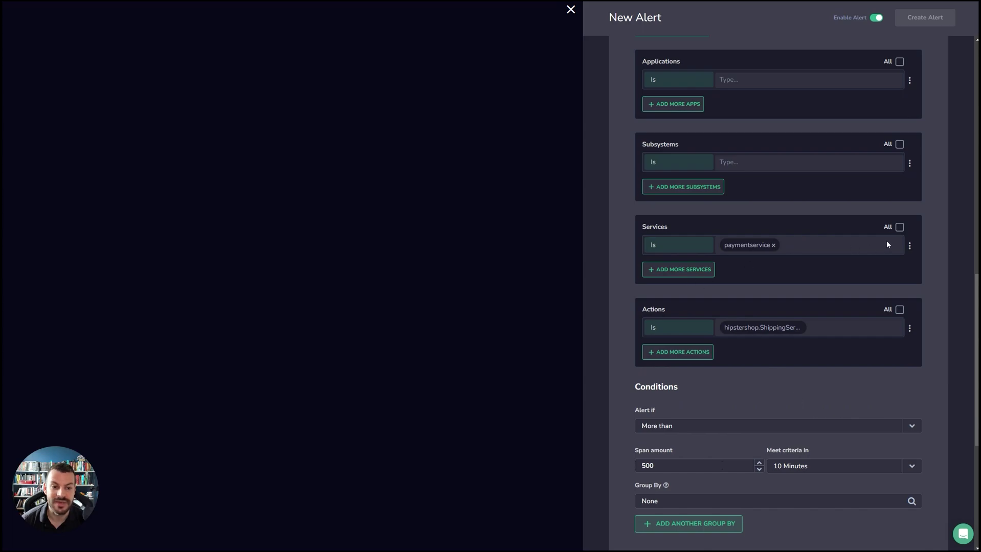
Step: Remove paymentservice from the services filter and review the tracing query and its span amount condition
left_click(775, 246)
left_click(773, 245)
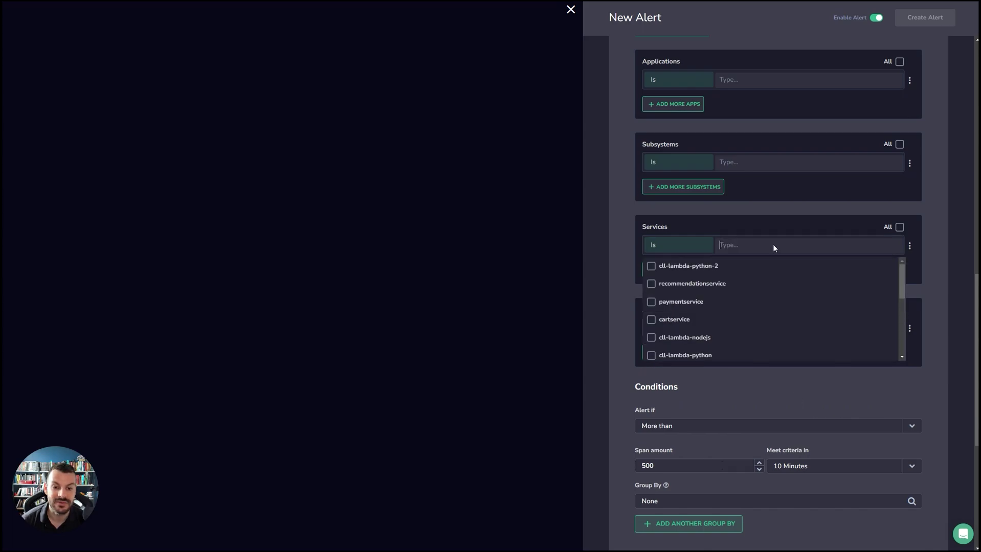
left_click(765, 223)
scroll(767, 343, "up", 3)
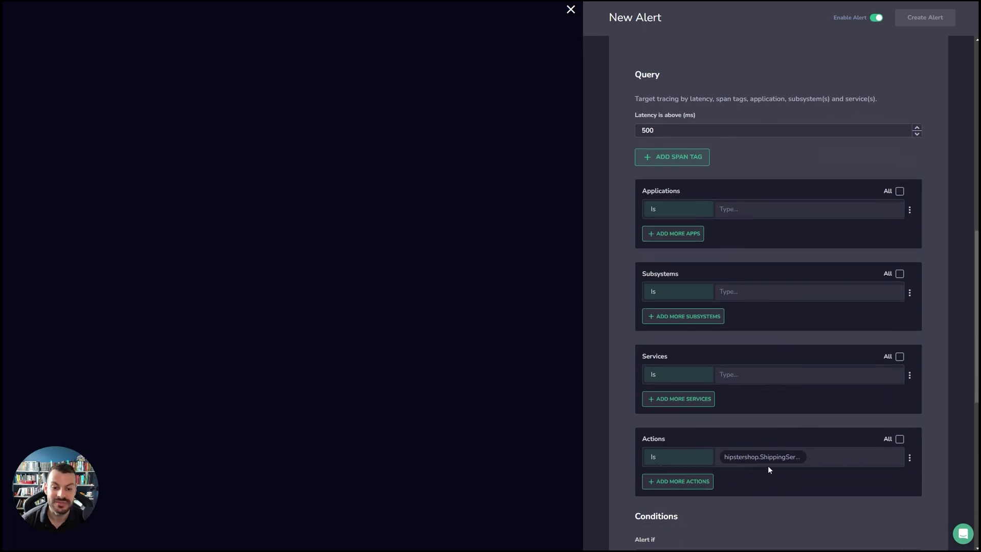
scroll(767, 465, "up", 8)
scroll(710, 378, "down", 7)
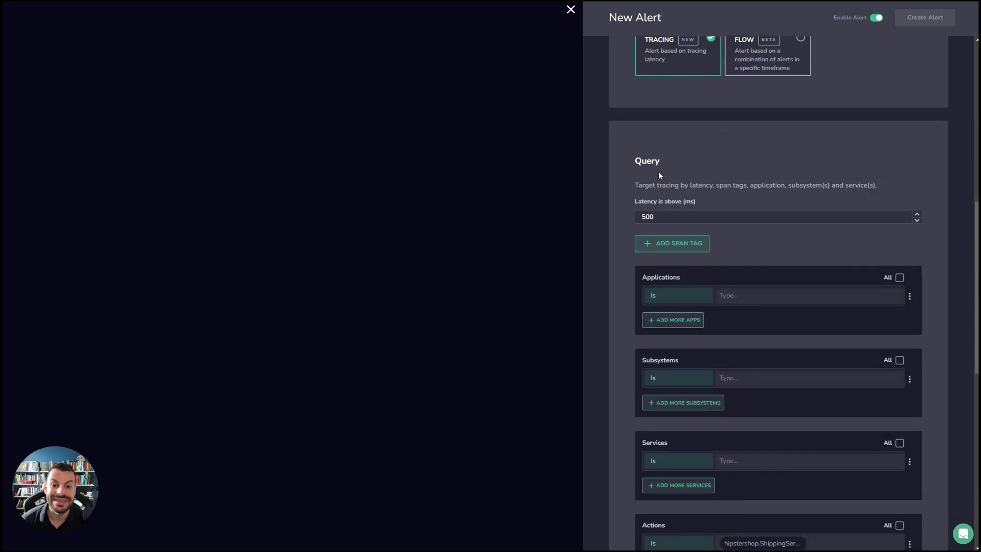
scroll(772, 308, "down", 7)
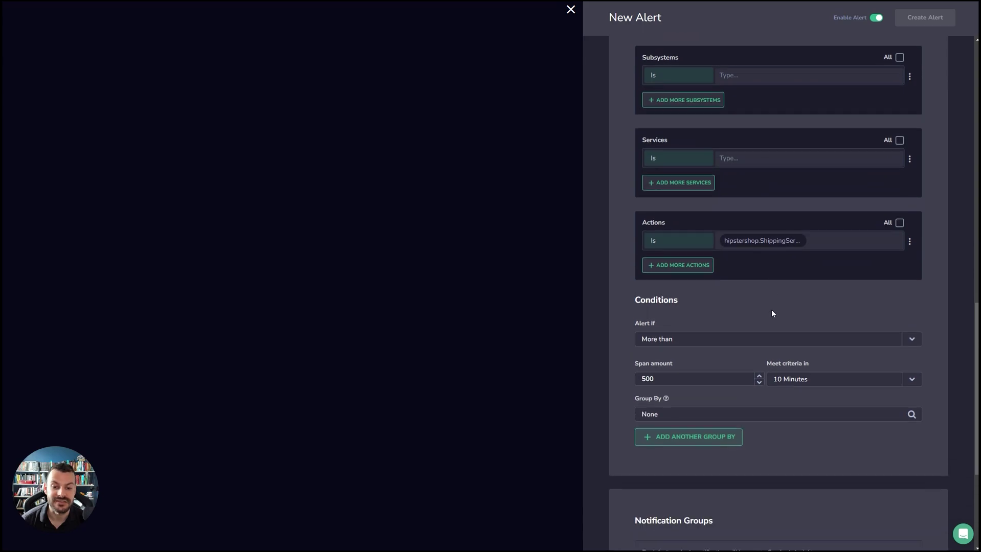
double_click(694, 339)
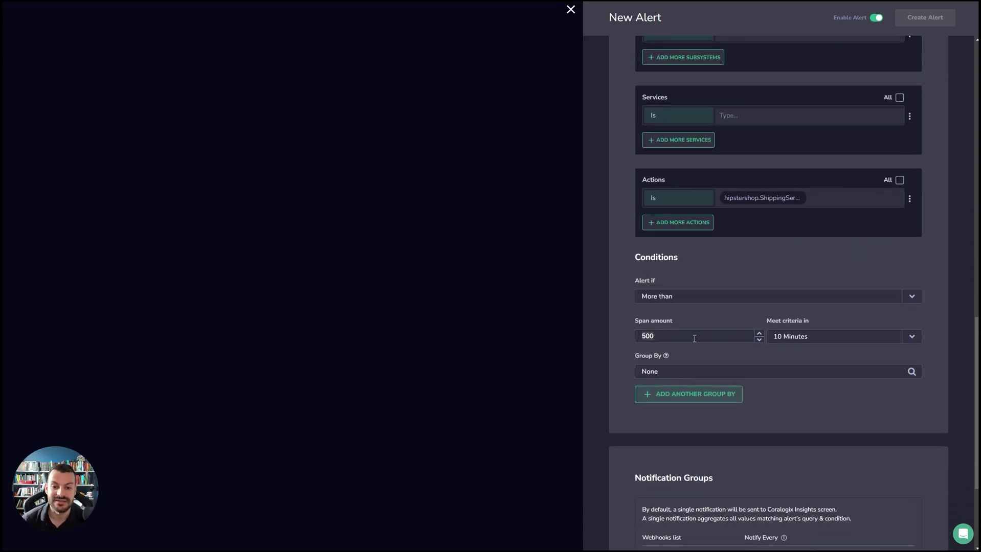
Step: Switch the alert type to Flow and open the flow builder
scroll(742, 271, "up", 12)
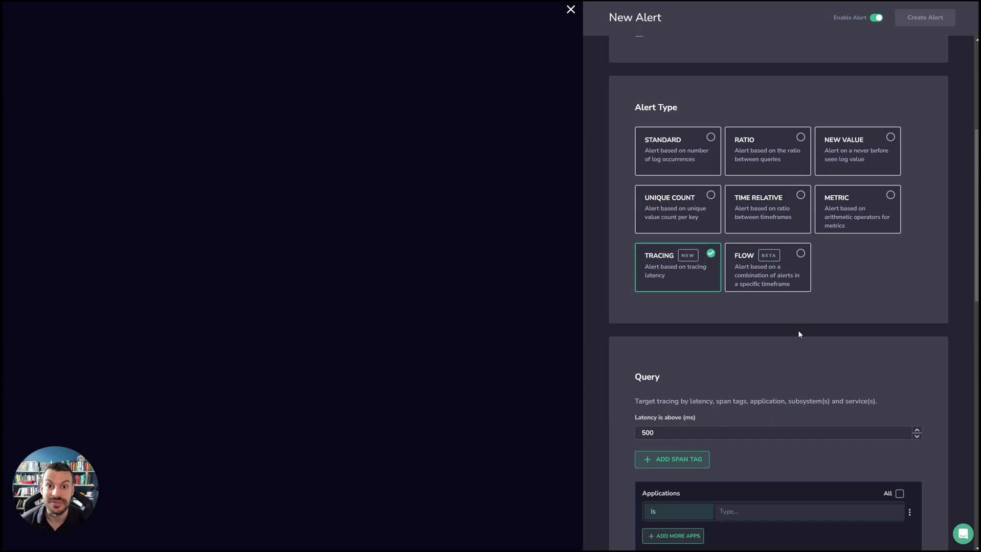
left_click(759, 279)
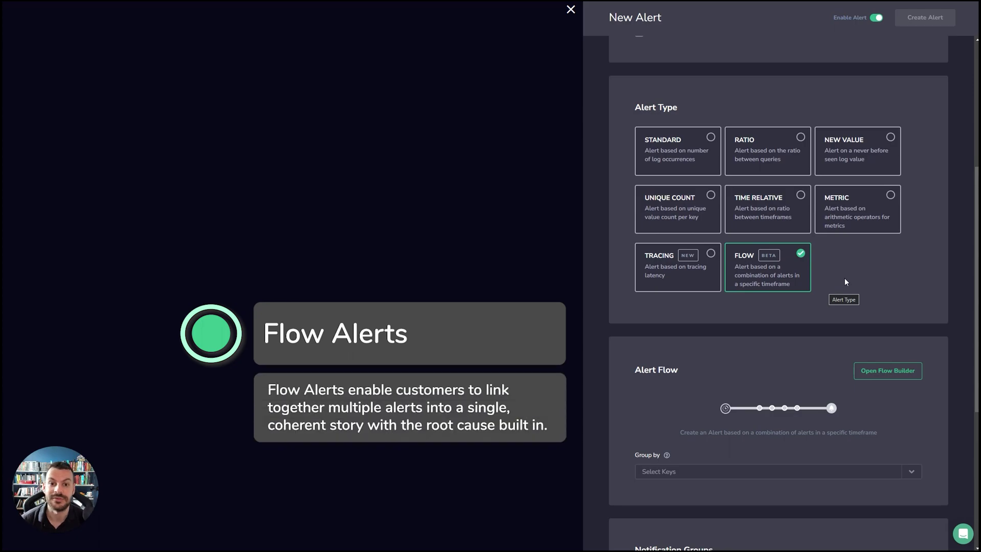
scroll(845, 280, "down", 3)
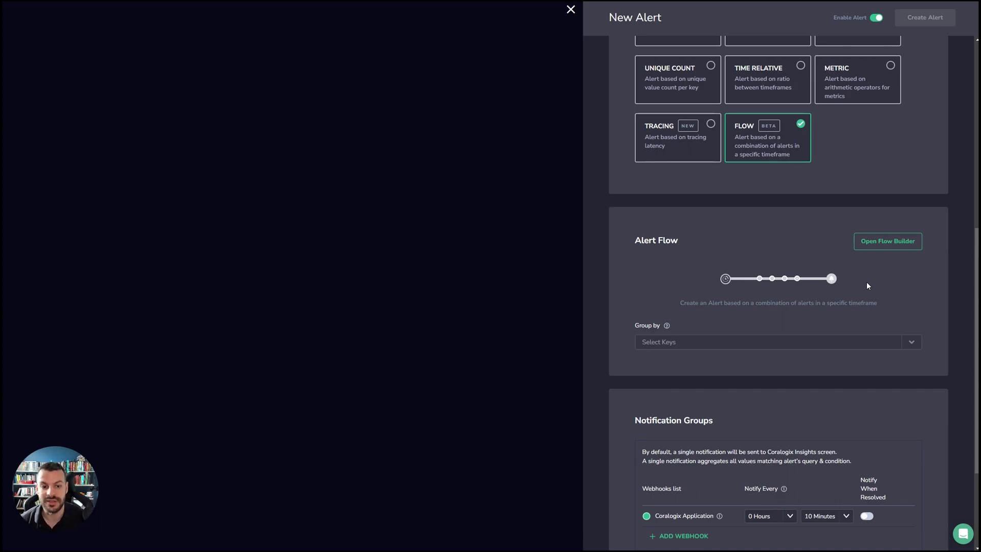
left_click(890, 245)
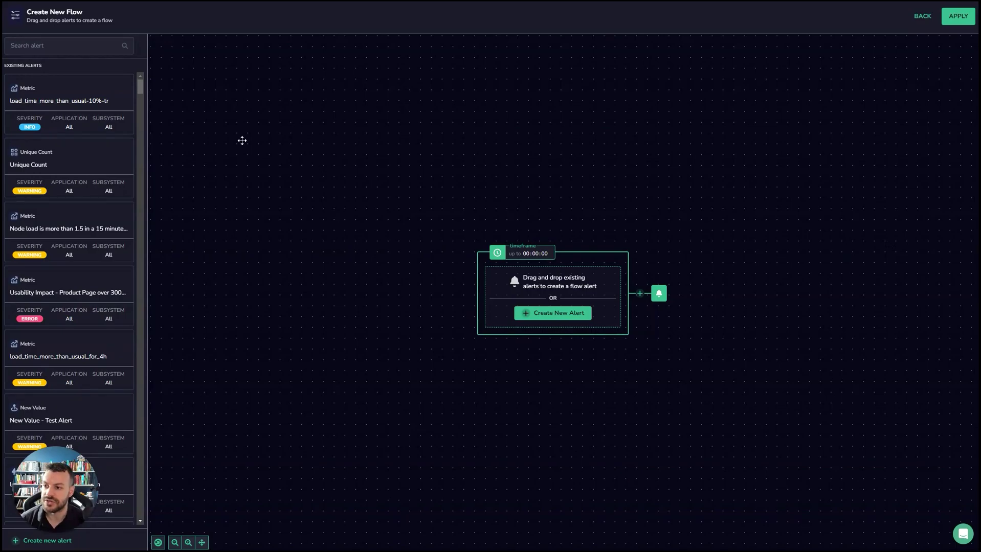
Step: Search the existing alerts for s3 and add the ratio alert on S3 errors to S3 requests as the first flow stage
left_click(61, 45)
type("s3")
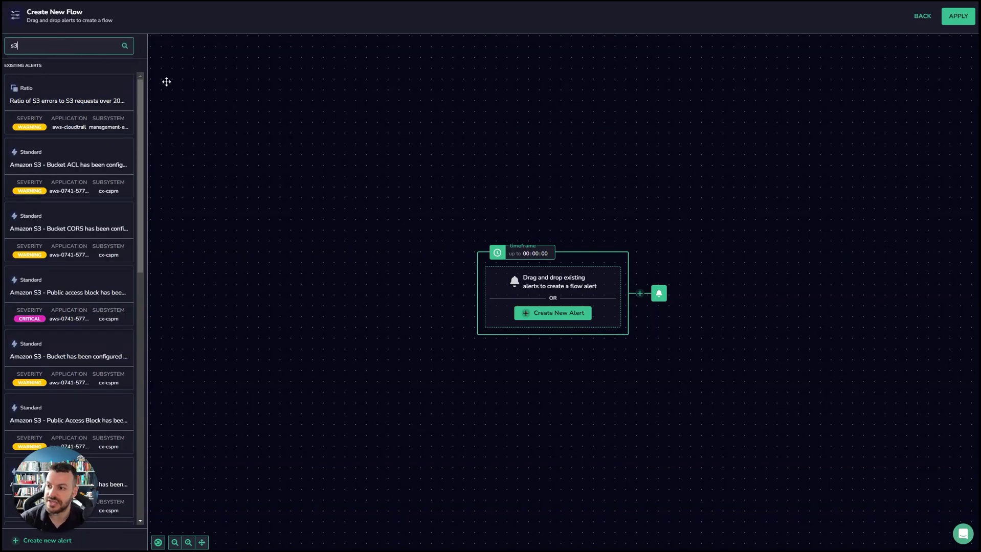
left_click_drag(61, 97, 537, 287)
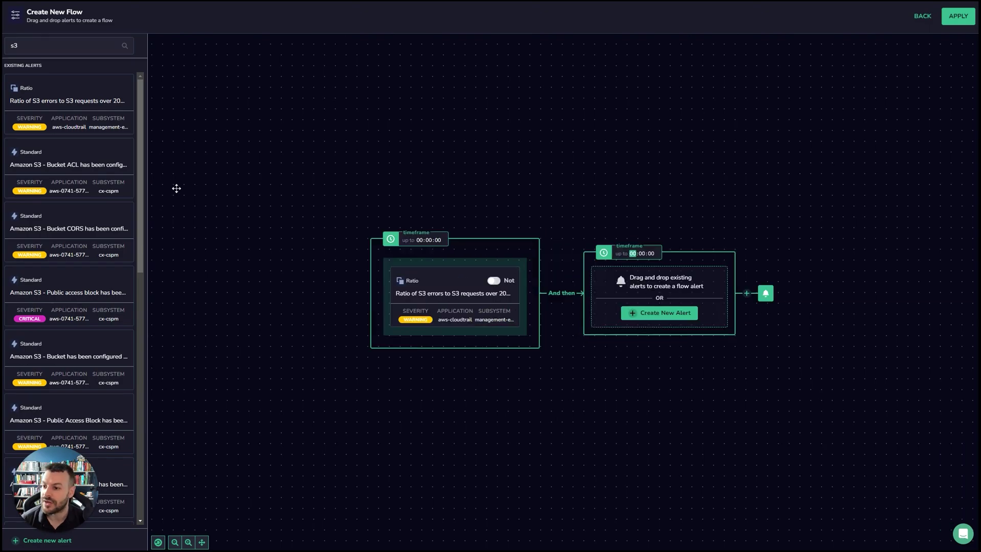
Step: Clear the s3 search, look through the existing alerts for frontend and empty the search again
left_click(41, 42)
key("BackSpace")
key("BackSpace")
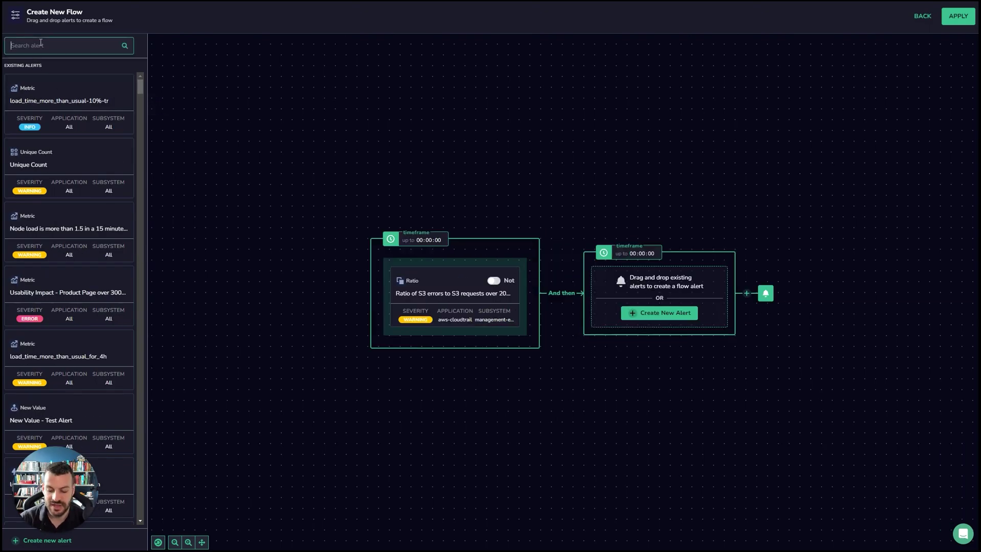
type("frontend")
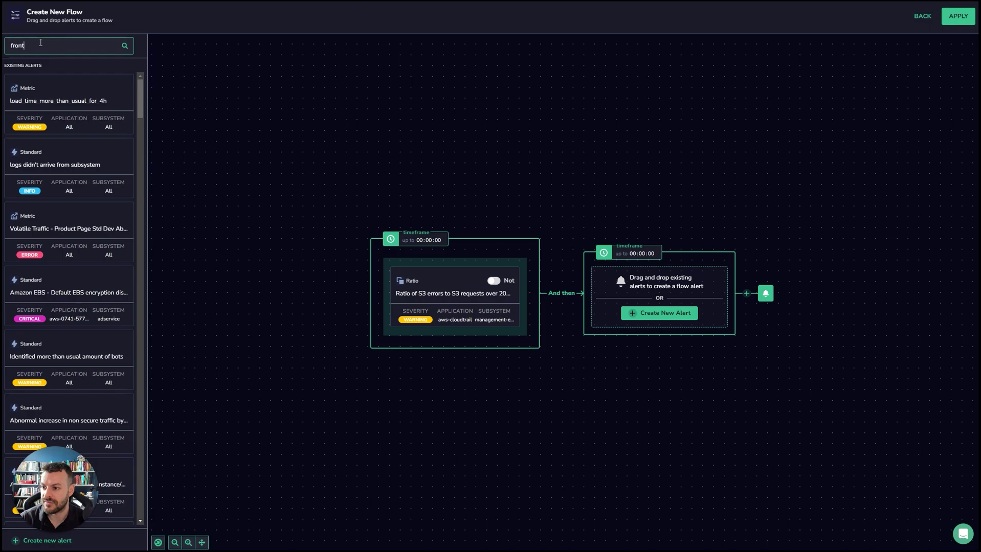
key("BackSpace")
key("BackSpace")
key("BackSpace")
key("BackSpace")
key("BackSpace")
key("BackSpace")
key("BackSpace")
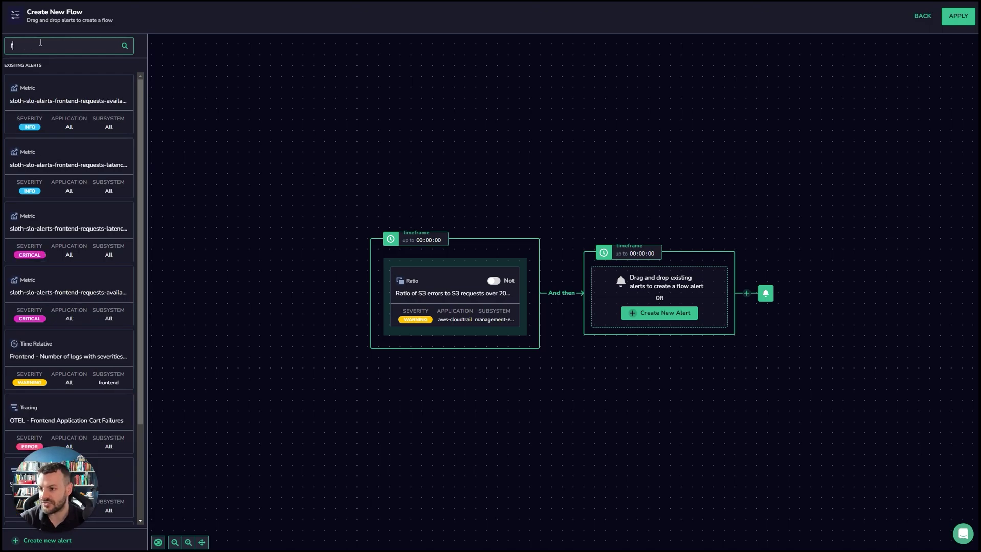
Step: Search for trace, add the Slow frontend traces alert as the second flow stage and set its timeframe to up to 10 minutes
type("trace")
mouse_move(43, 90)
left_mouse_down()
mouse_move(580, 259)
mouse_move(593, 253)
left_mouse_up()
left_click(634, 241)
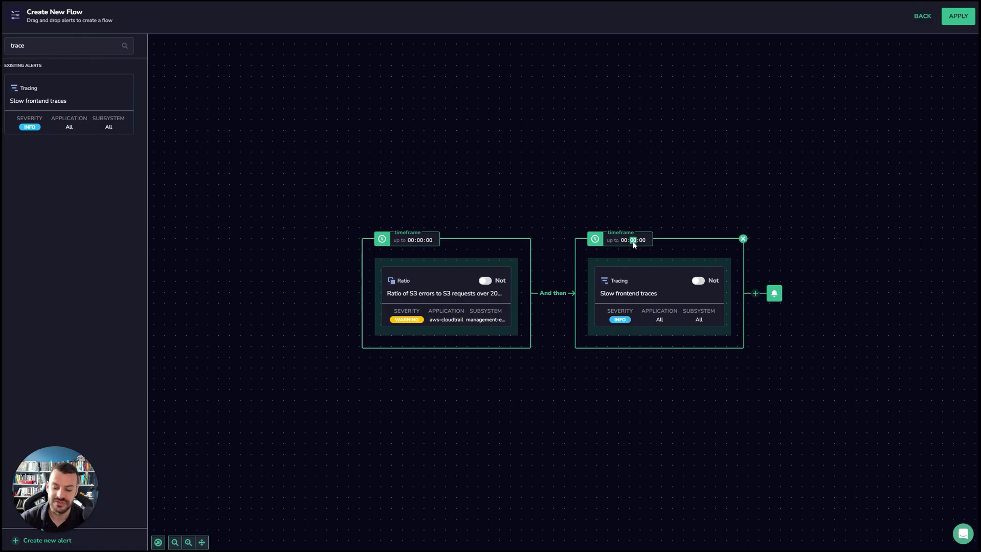
type("10 minutes")
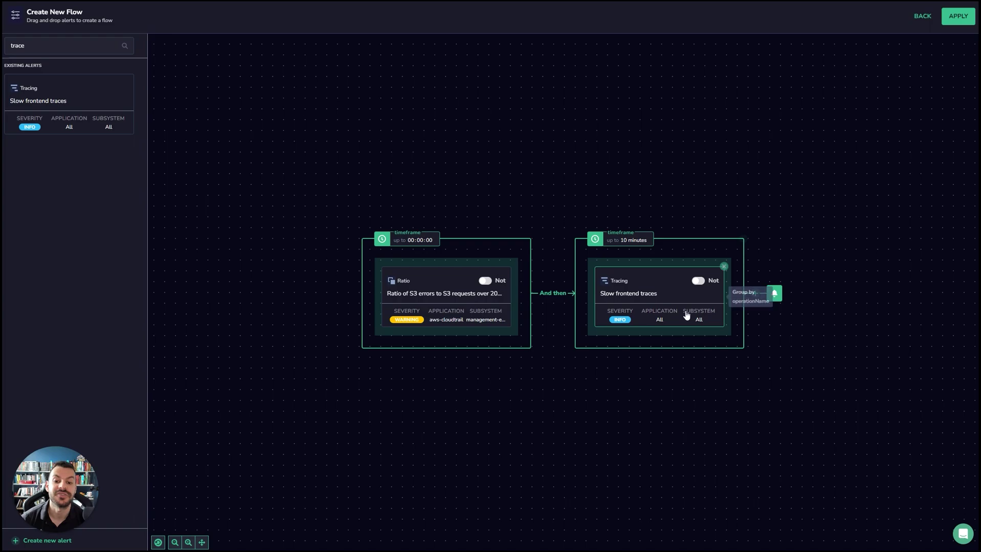
mouse_move(625, 228)
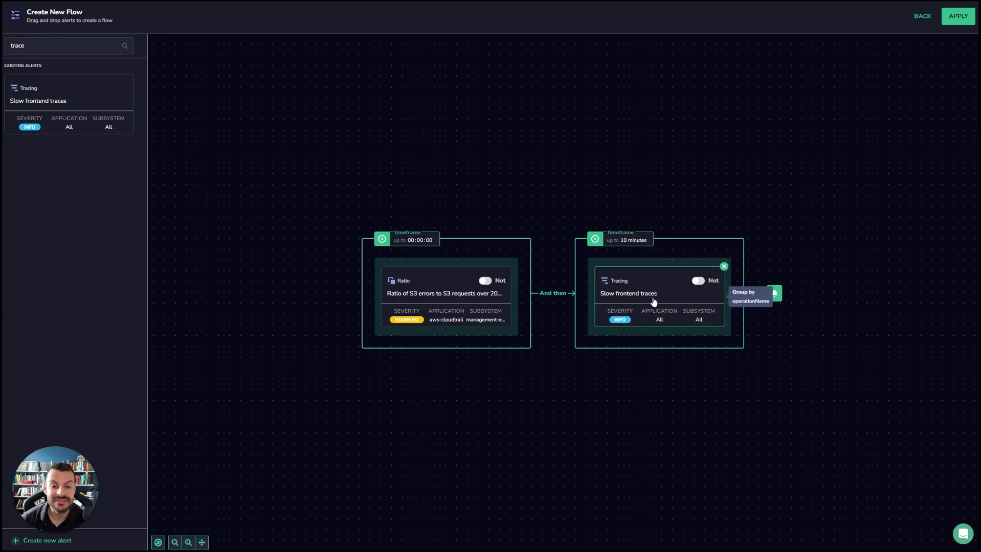
Step: Add a third flow stage, search for error, place the Info-severity Kubernetes 400 error alert in it and set its timeframe to up to 15 minutes
left_click(755, 294)
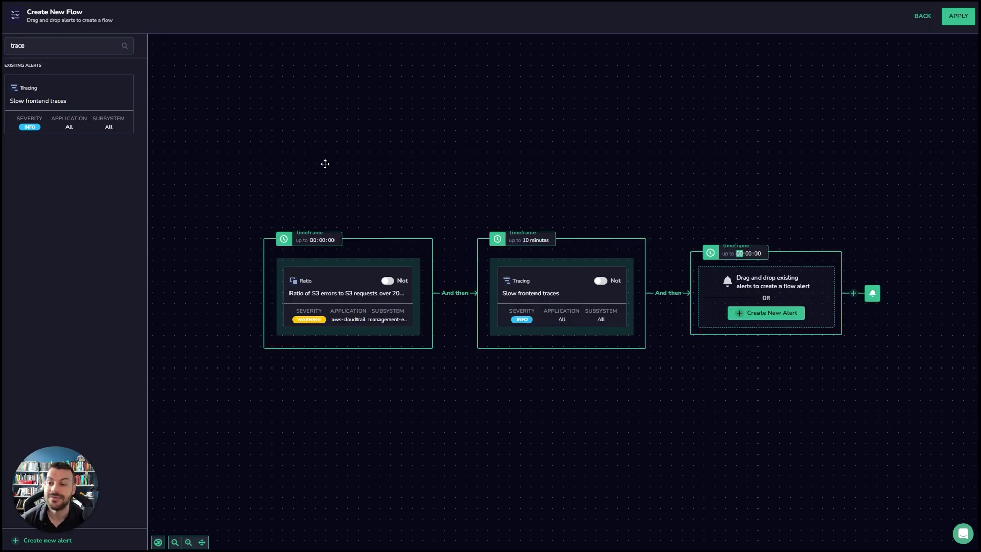
double_click(82, 45)
key("BackSpace")
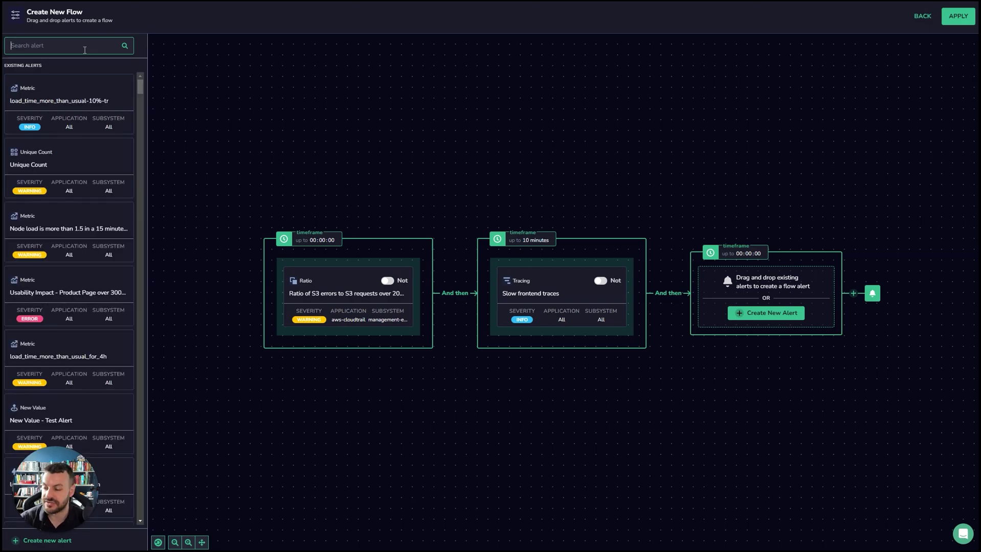
type("error")
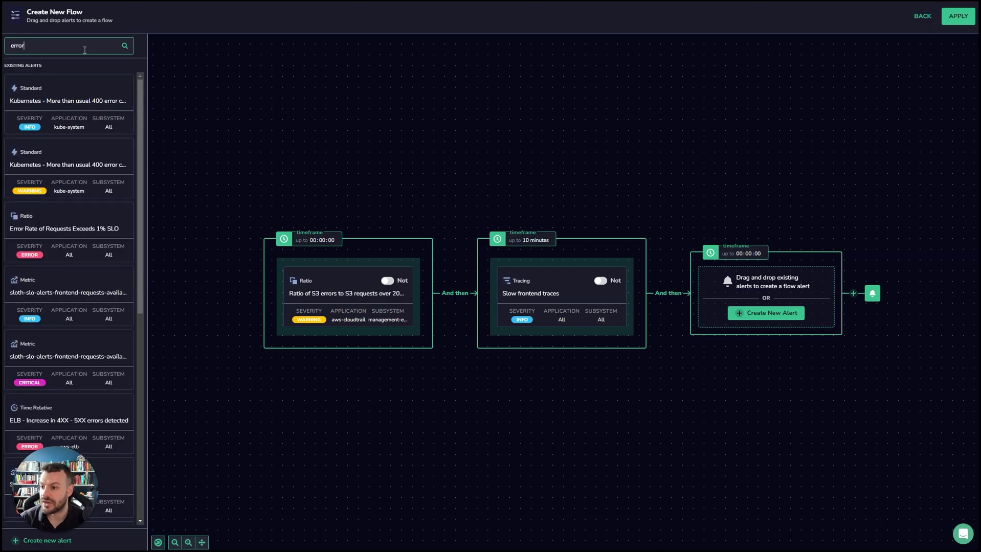
left_click_drag(94, 100, 798, 304)
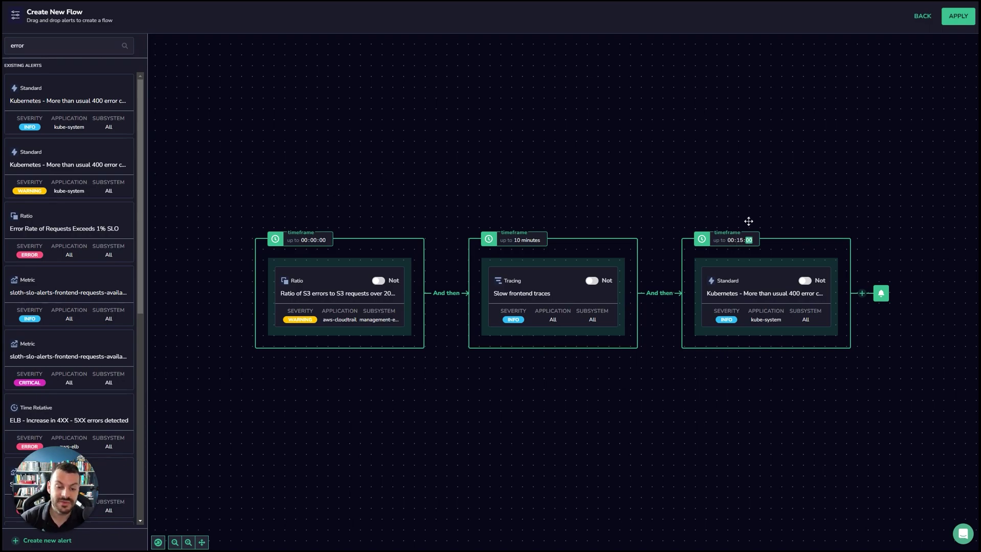
left_click(747, 219)
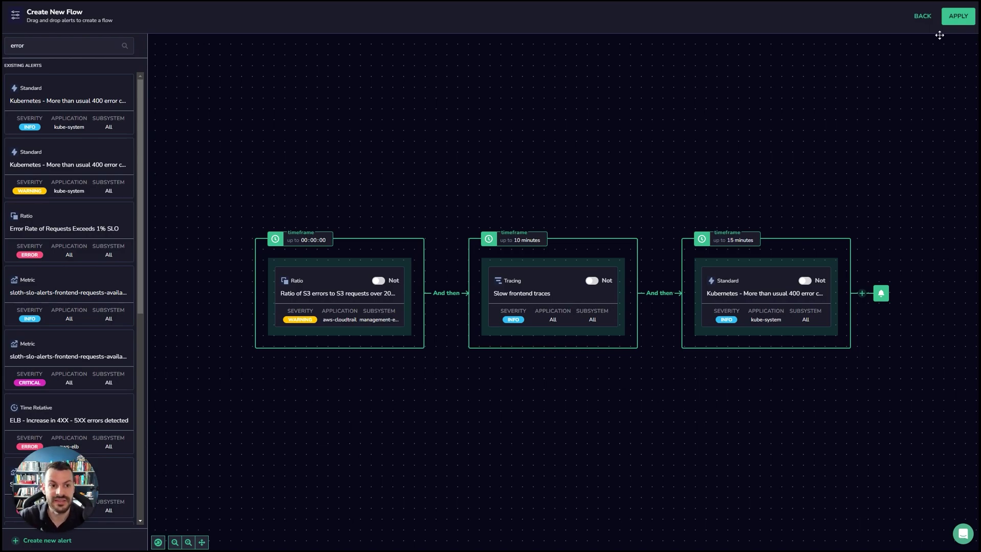
Step: Apply the flow and name the new alert S3 Outage Causing Frontend Performance Issues
left_click(954, 17)
scroll(800, 332, "up", 8)
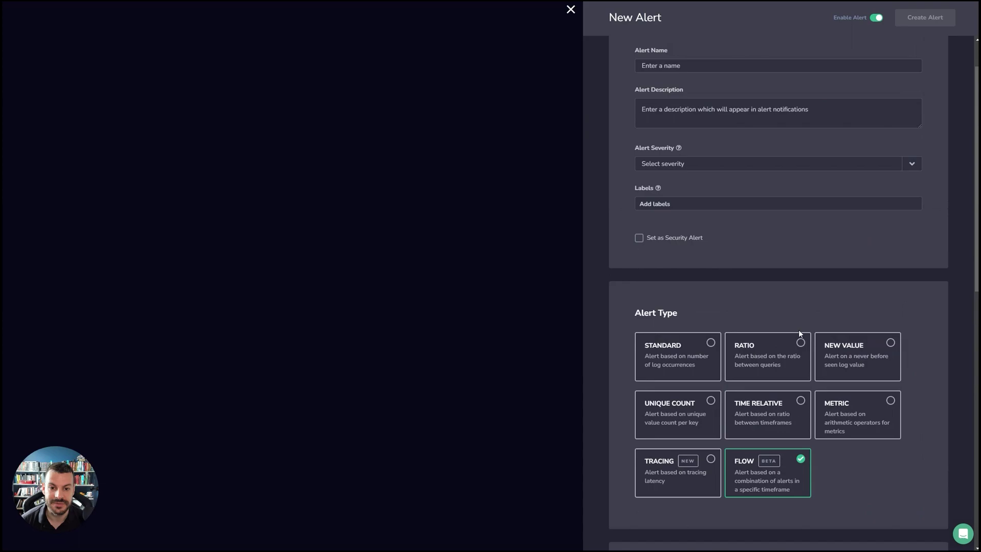
left_click(684, 120)
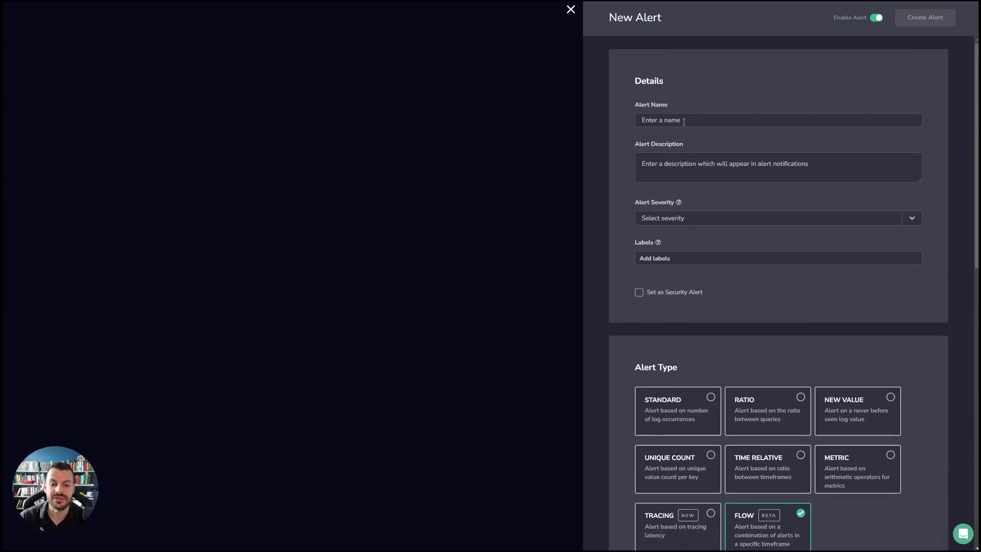
type("S")
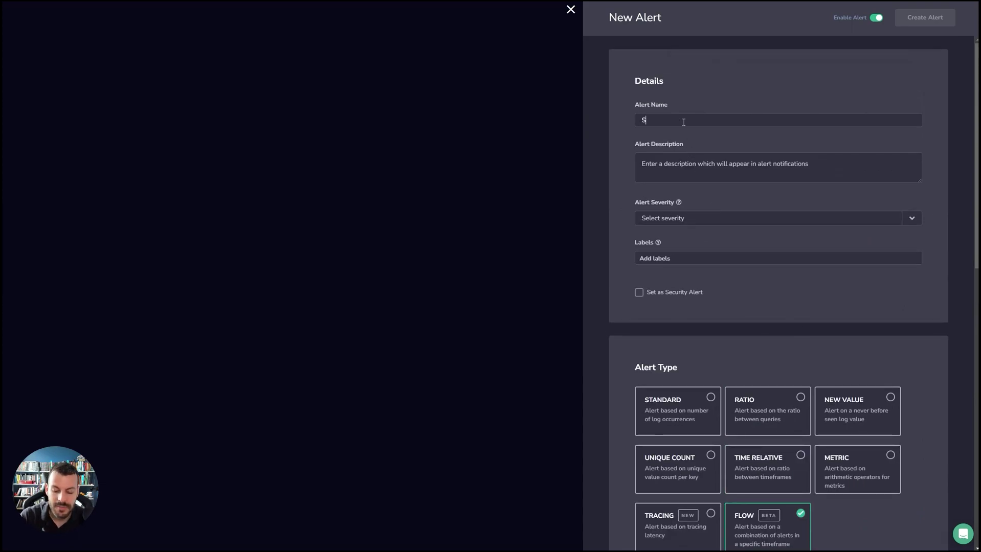
type("3 Outage Causing")
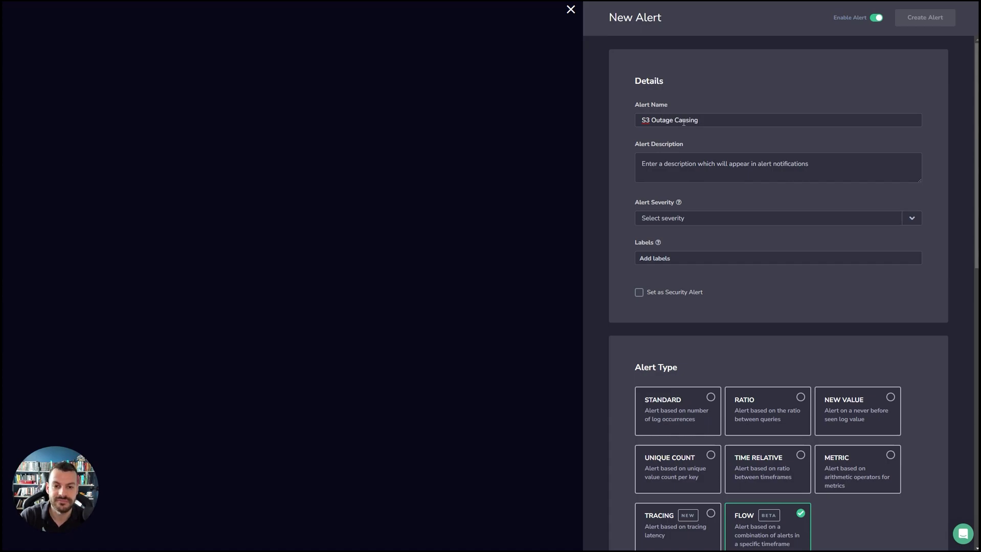
type(" Frontend Performance ")
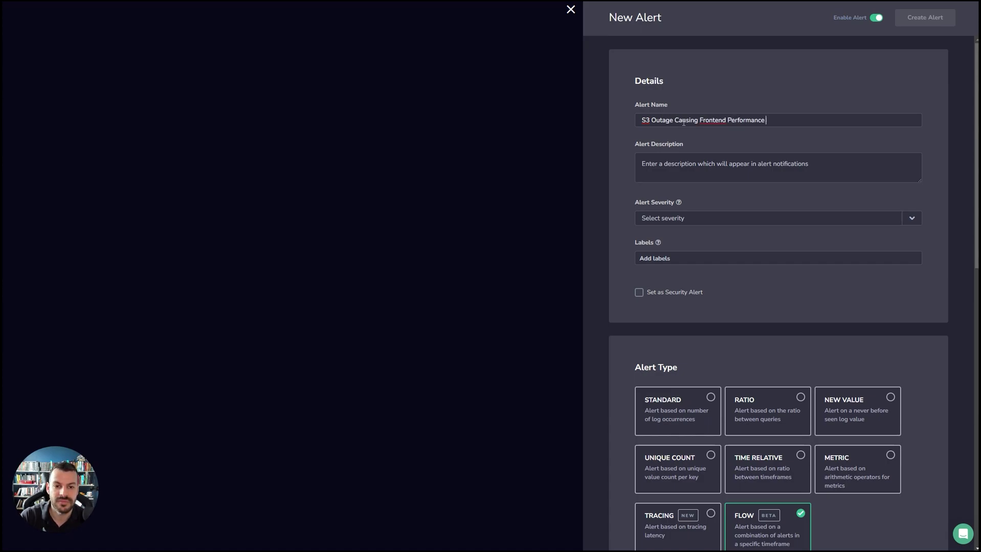
type("Issues")
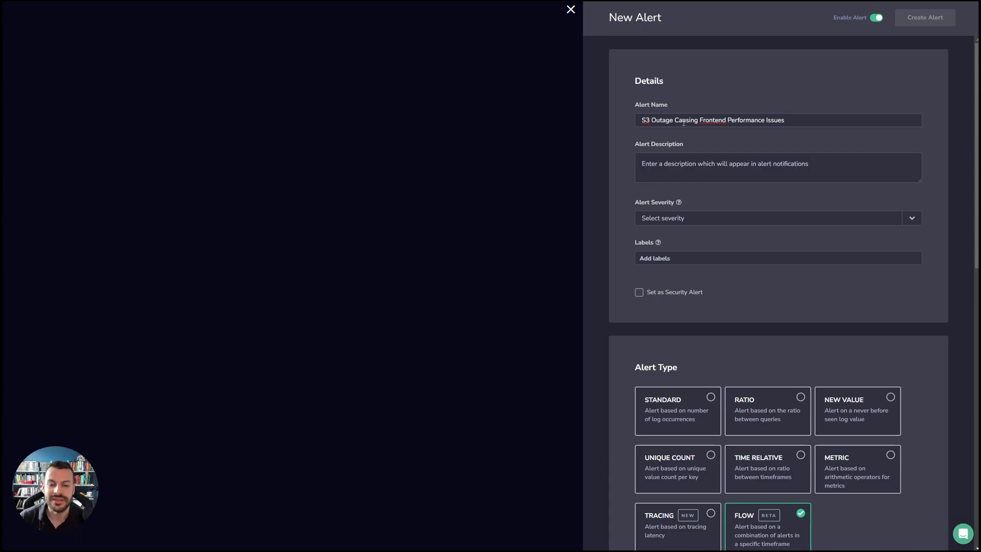
scroll(711, 291, "down", 10)
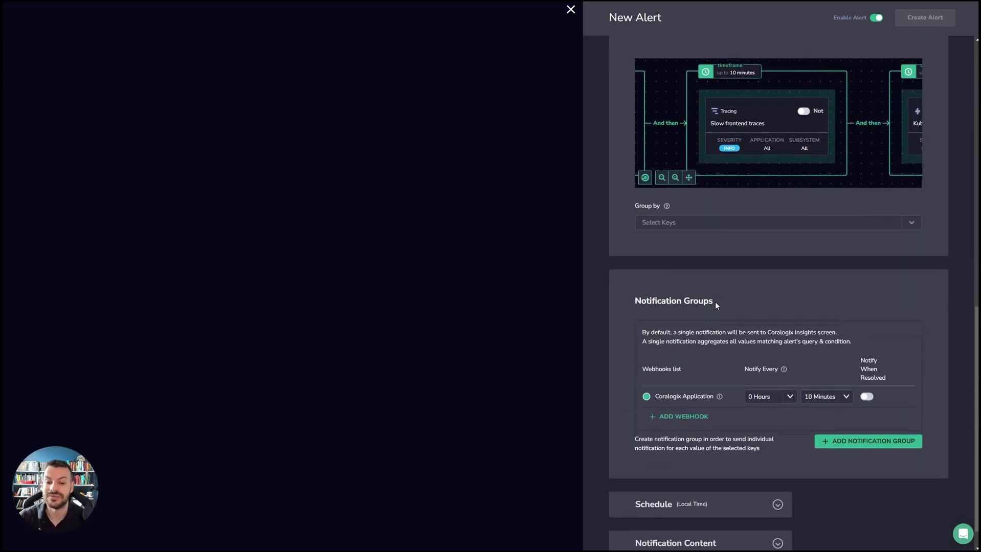
scroll(713, 299, "up", 2)
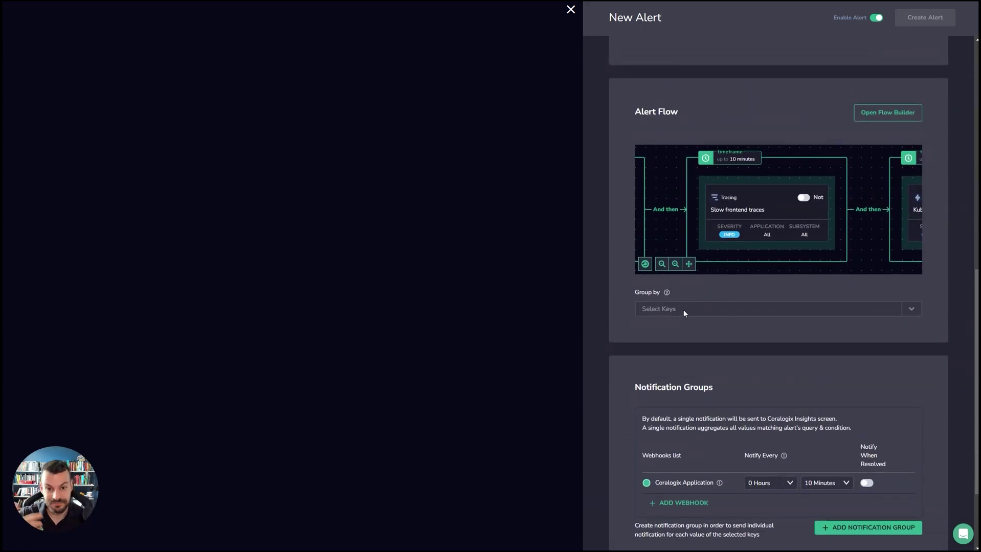
scroll(684, 310, "up", 3)
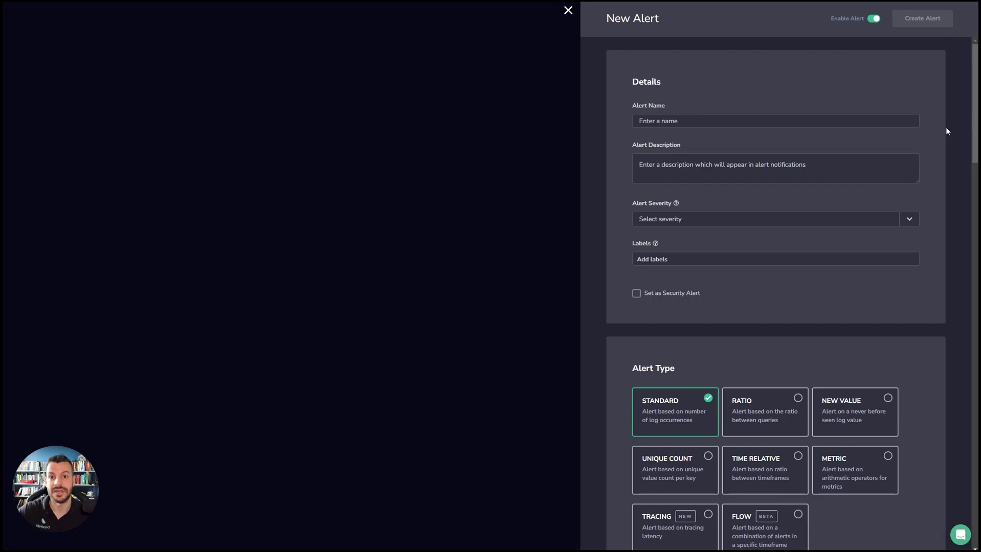
Step: Add the existing slo label to the new standard alert and view the label's removal options without choosing one
left_click_drag(974, 136, 974, 144)
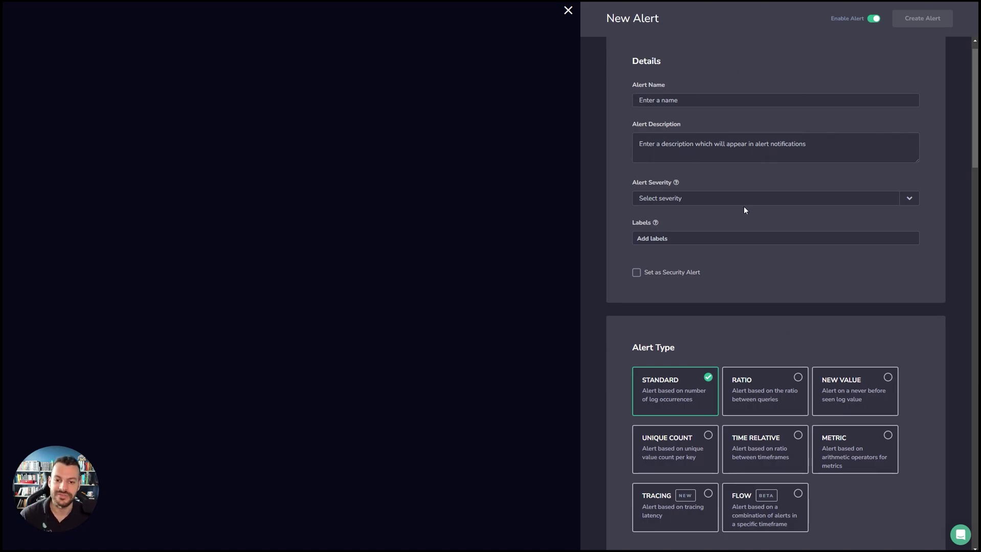
mouse_move(676, 185)
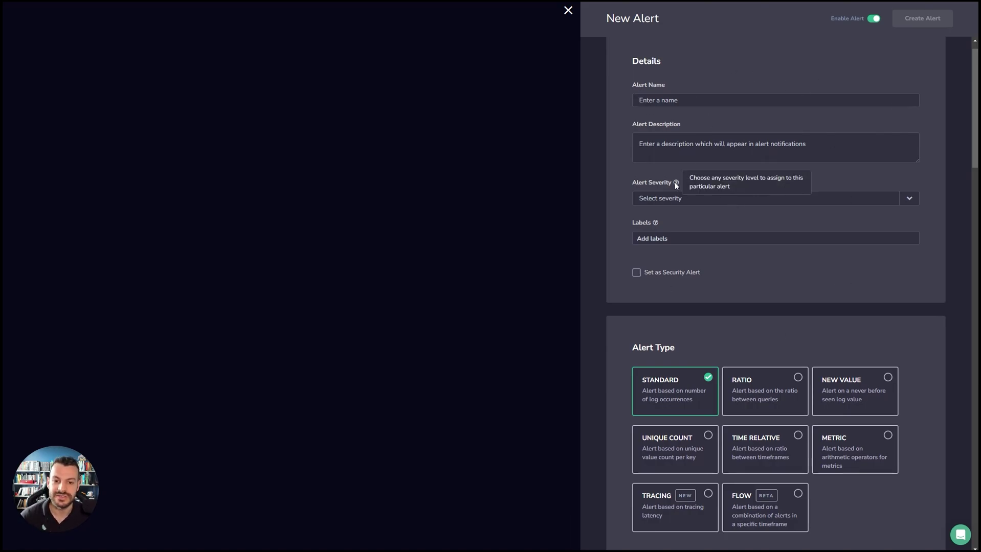
left_click(659, 238)
type("sl")
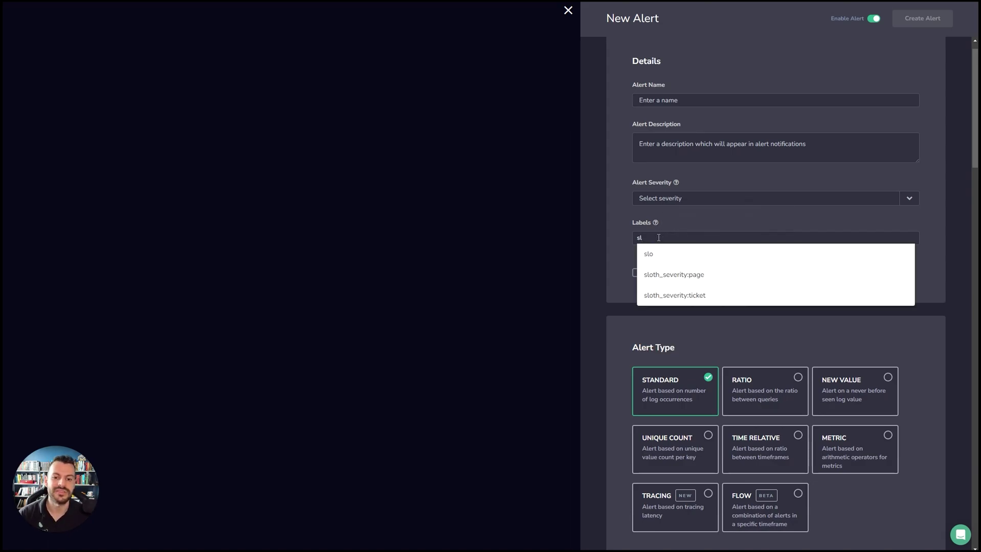
left_click(645, 254)
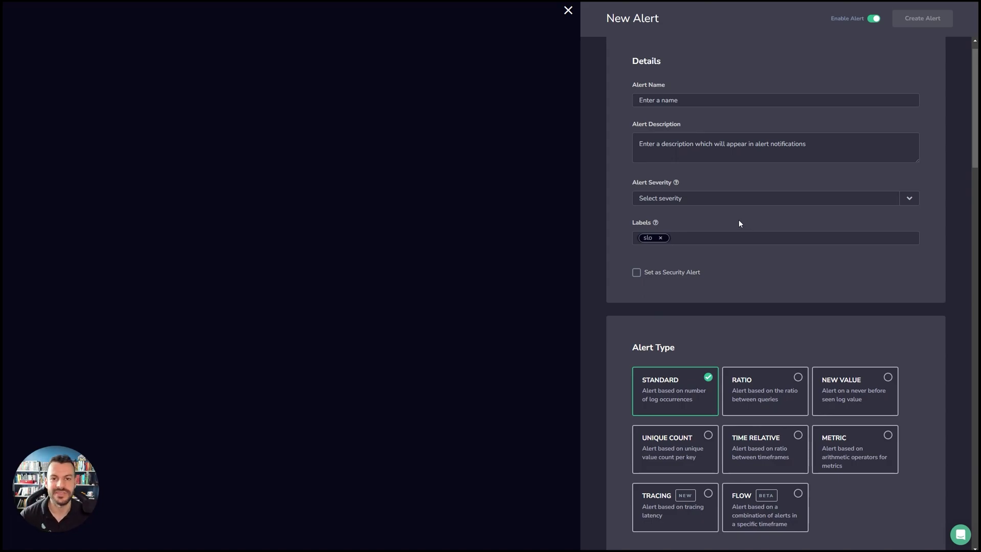
left_click(662, 238)
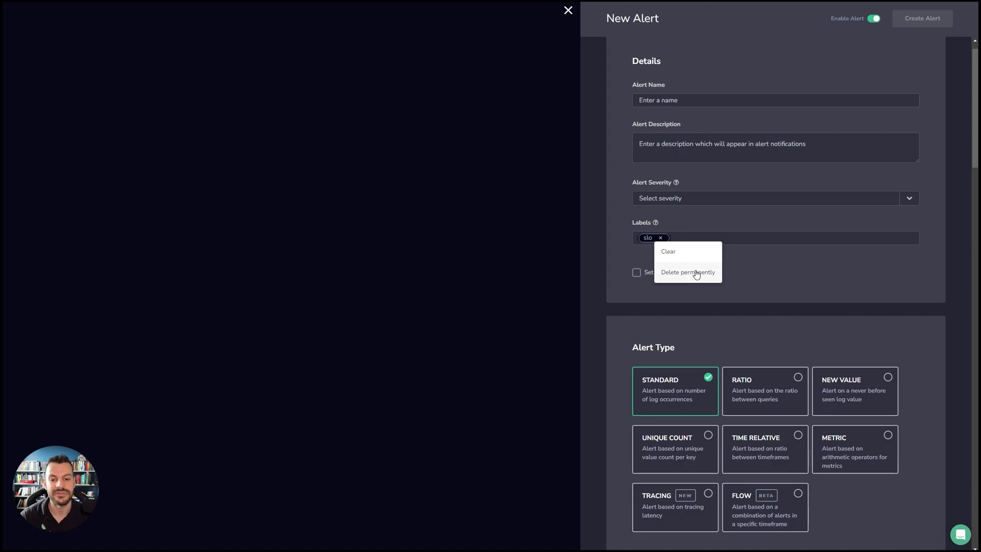
left_click(761, 271)
Step: Enter the alert's search query as client_ip_geoip.continent_name: "Asia"
left_click_drag(974, 152, 974, 279)
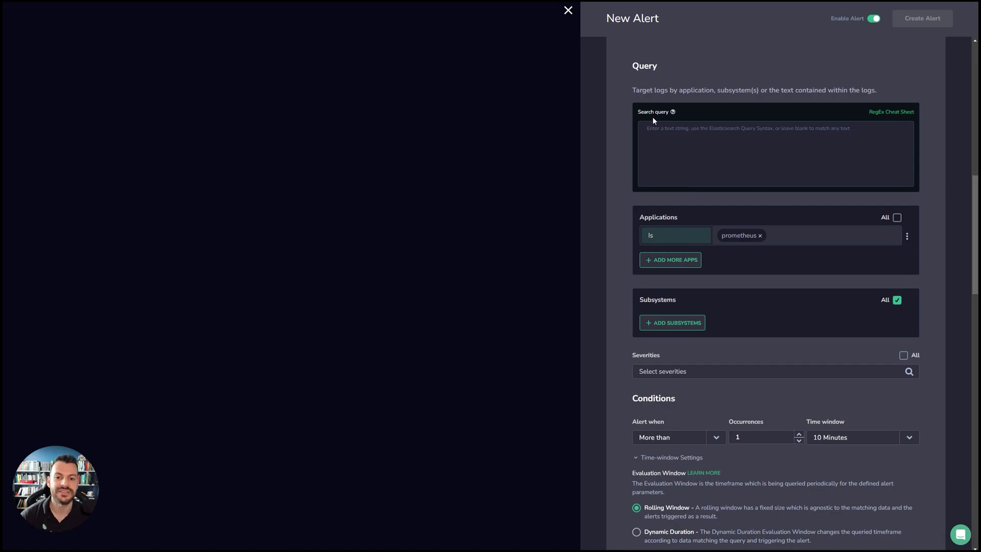
left_click(774, 141)
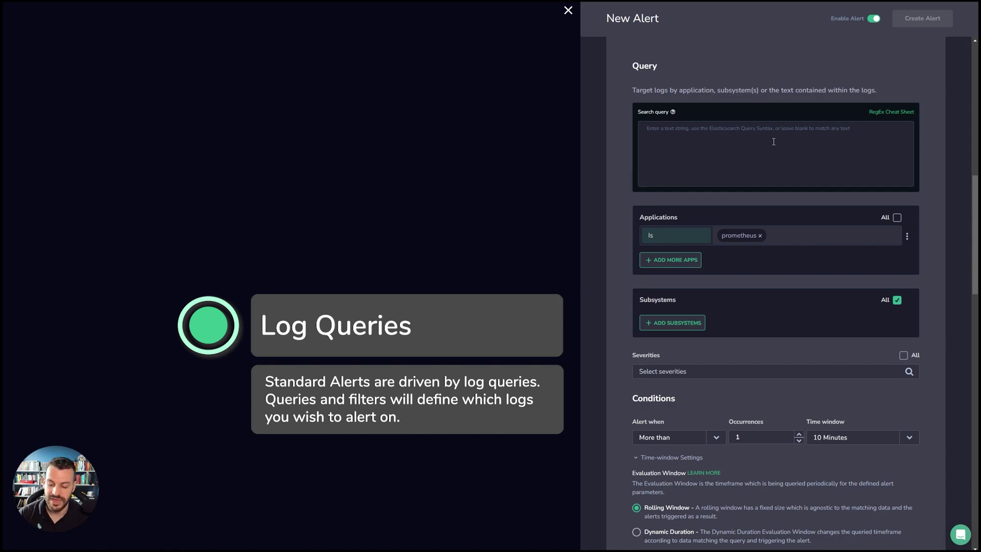
type("co")
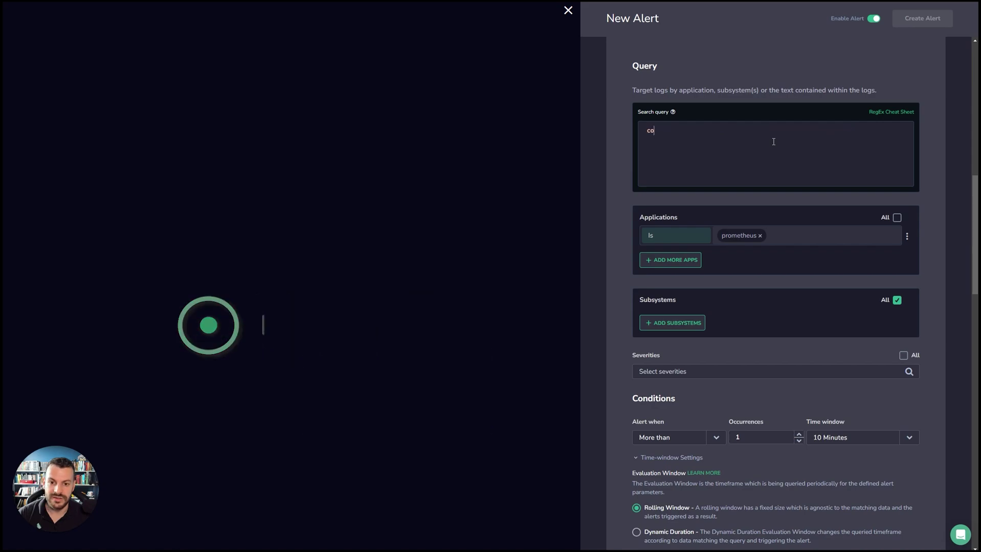
type("ntinen")
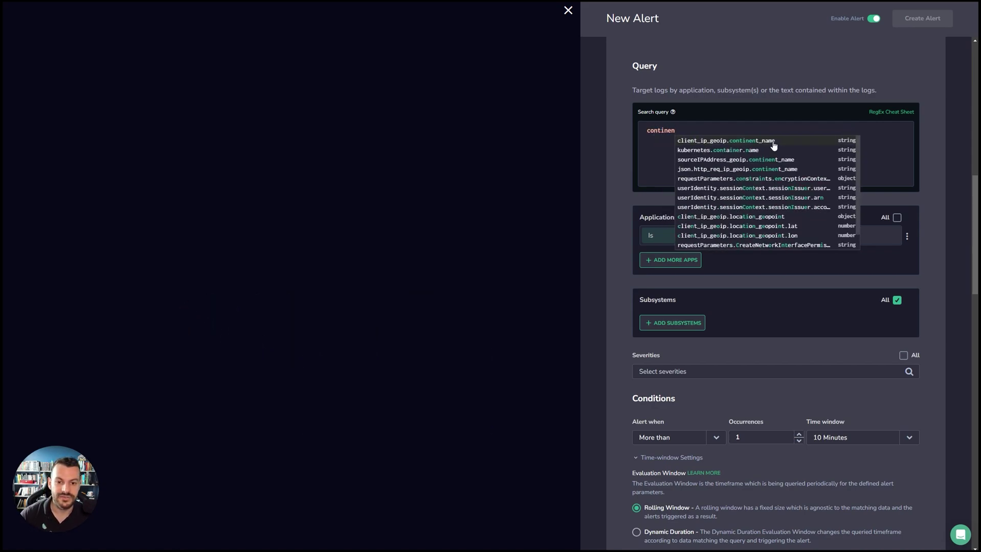
left_click(789, 141)
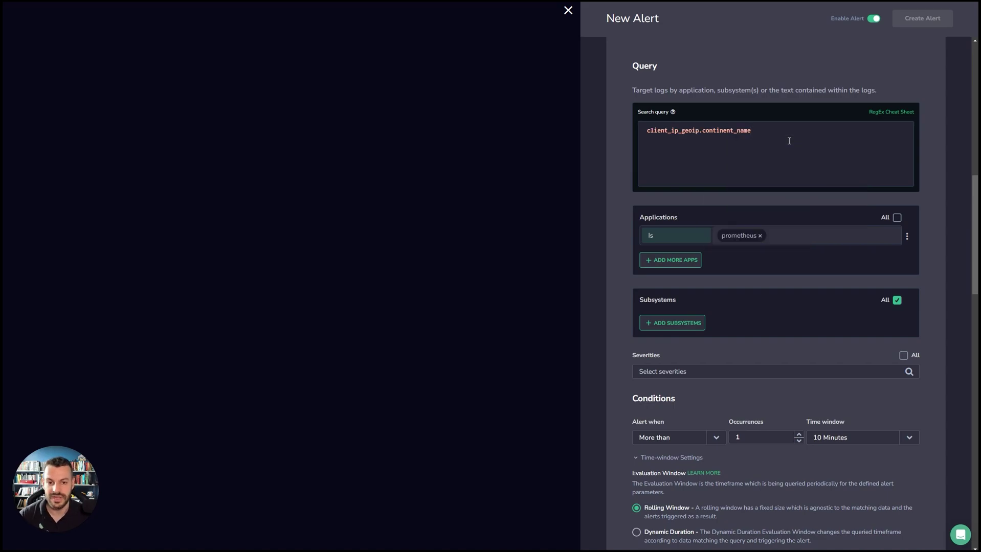
type(": ")
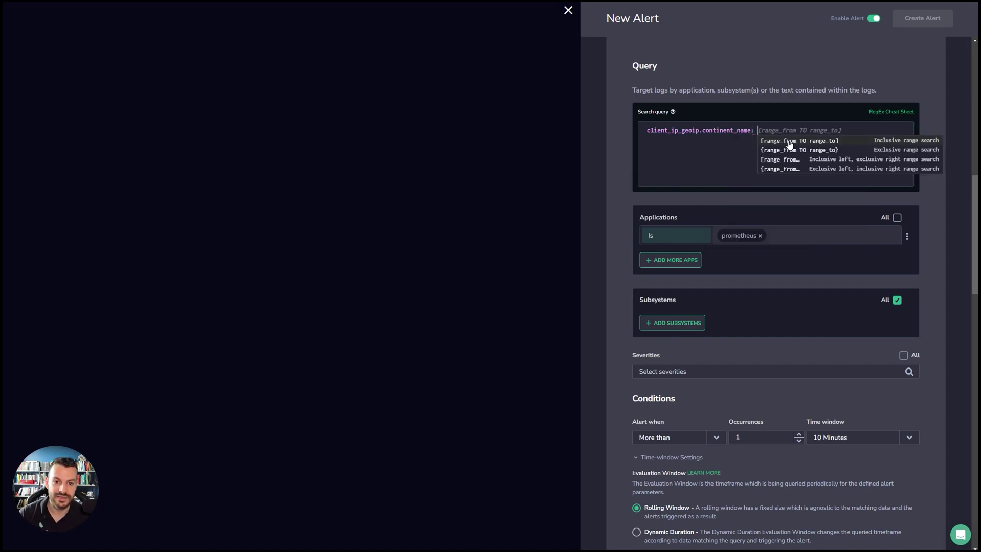
type("\"Asia\"")
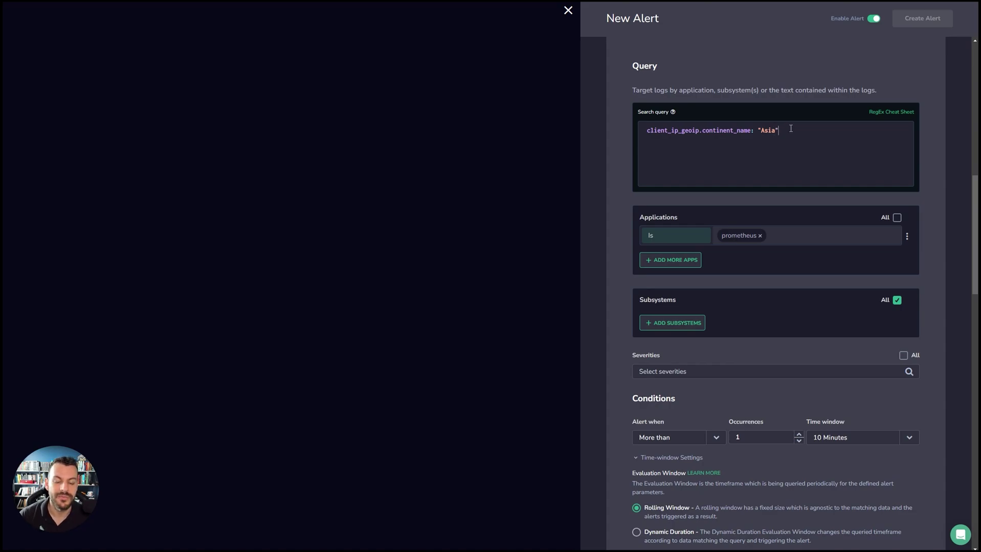
Step: Retype Asia without quotation marks in the search query and put the quotation marks back around it
left_click_drag(791, 129, 757, 130)
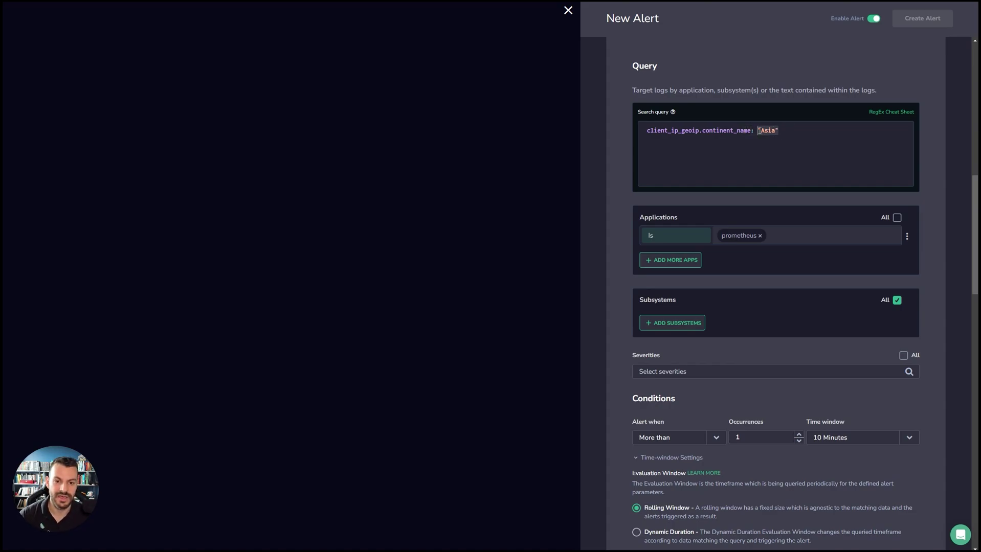
key("BackSpace")
type("Asia")
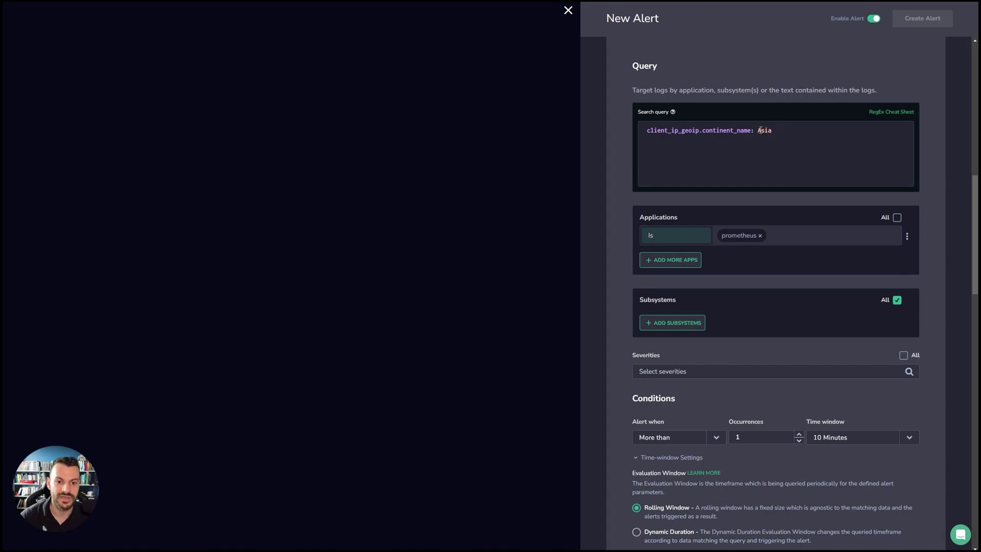
key("ctrl+shift+Left")
type("\"")
key("End")
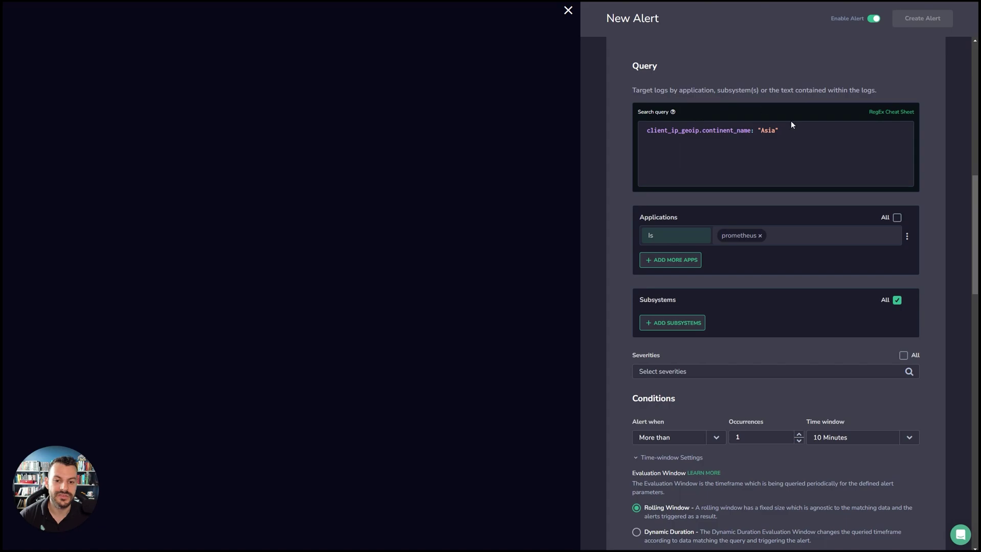
Step: Restrict the alert query's severities to Error
scroll(758, 224, "down", 2)
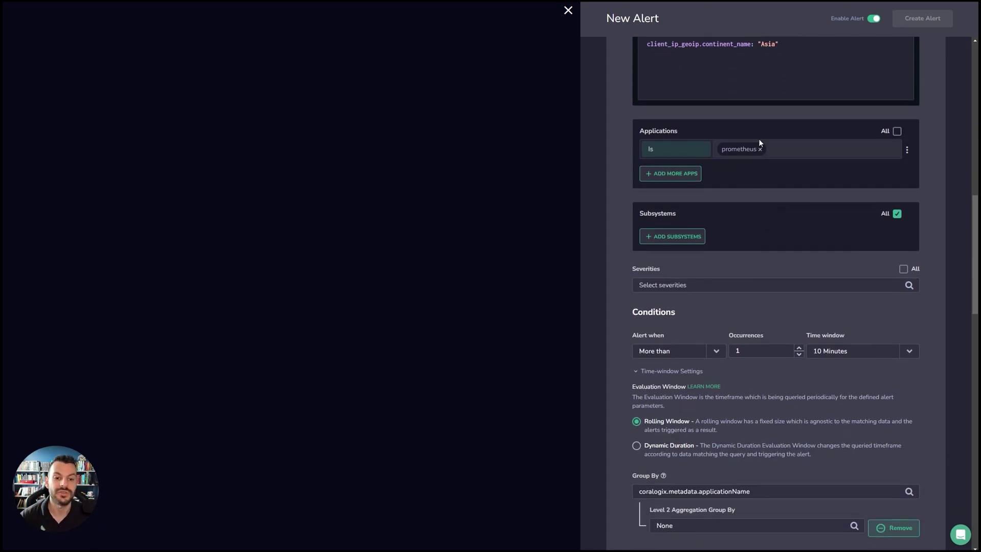
scroll(759, 139, "up", 1)
scroll(776, 274, "up", 3)
scroll(773, 267, "down", 2)
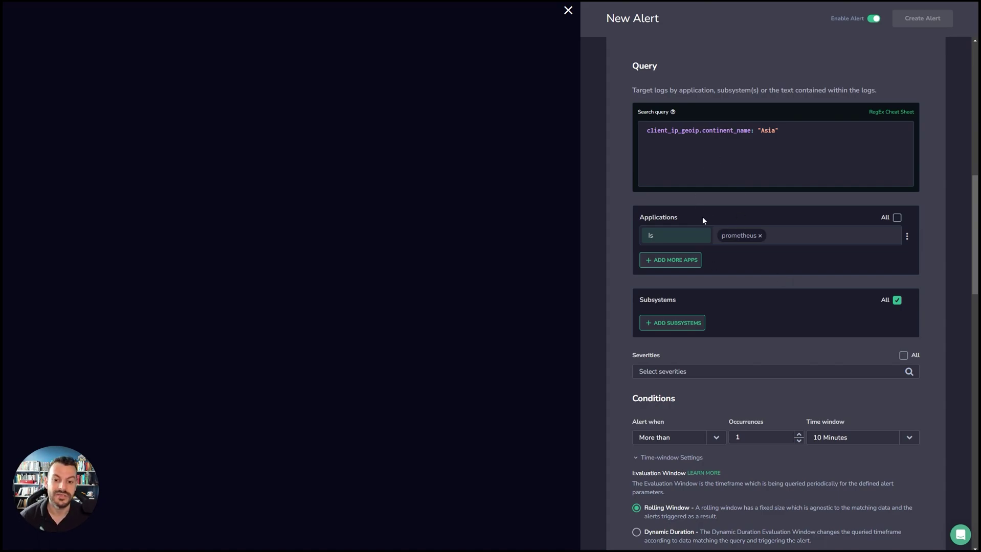
scroll(713, 303, "down", 2)
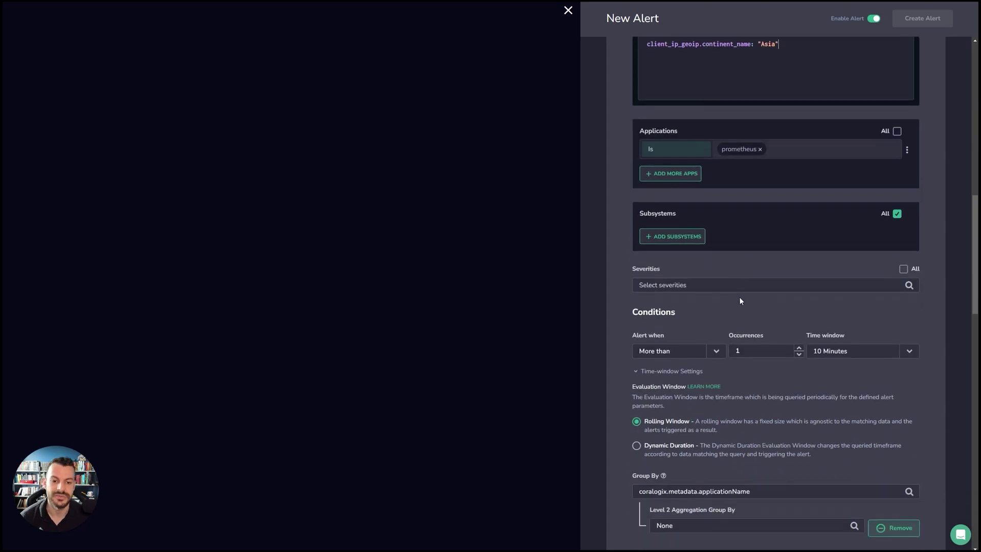
left_click(824, 287)
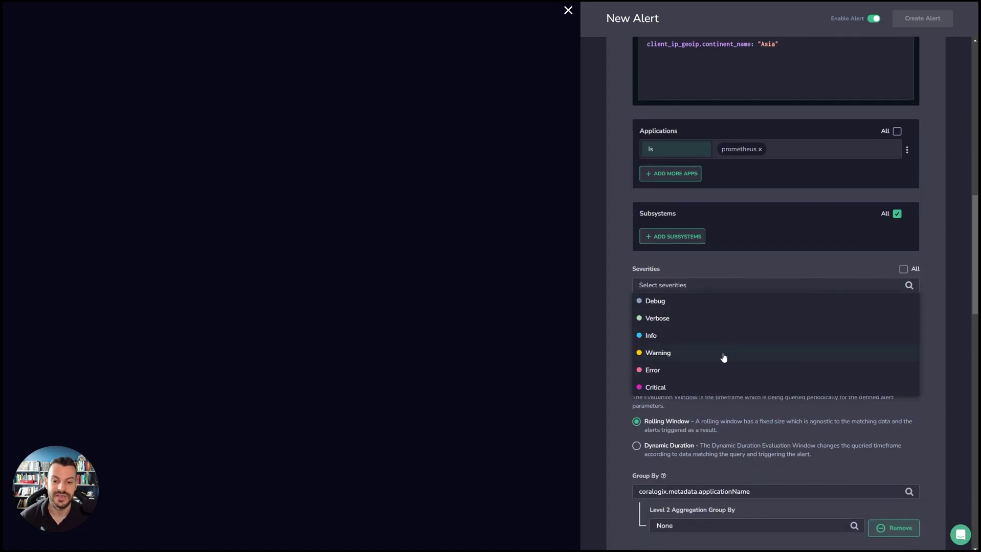
left_click(705, 370)
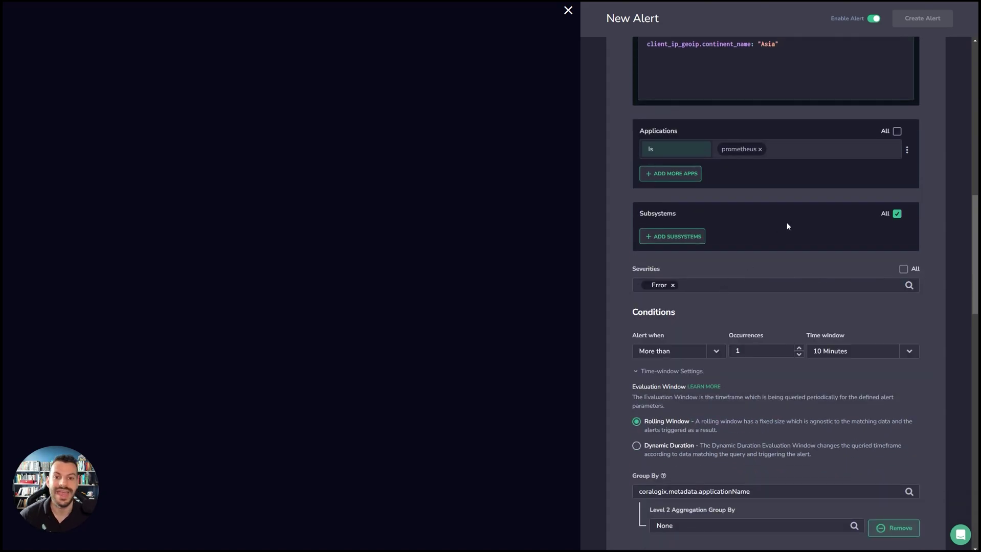
scroll(786, 226, "up", 2)
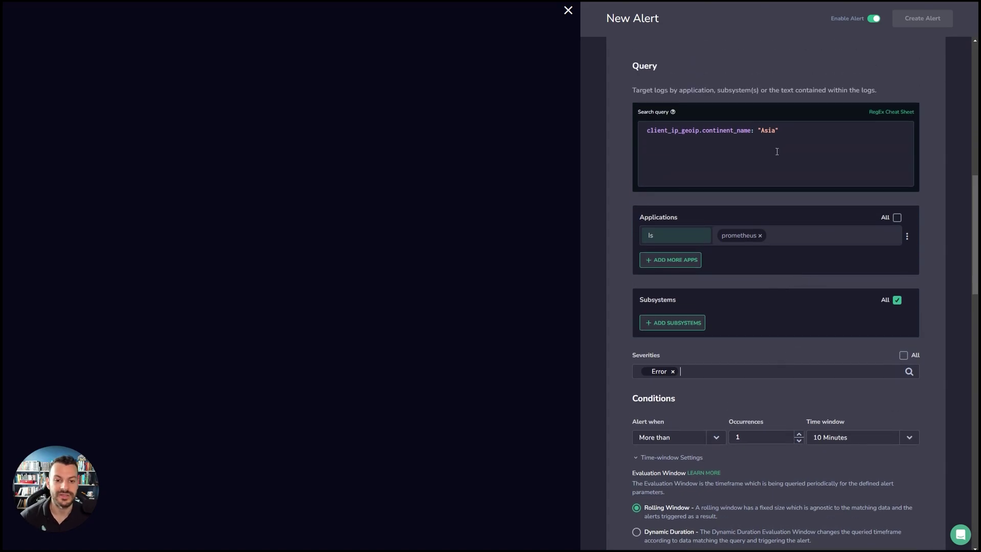
Step: Collapse the Time-window Settings and set the alert condition's occurrences to 100
scroll(772, 230, "down", 3)
scroll(700, 215, "down", 2)
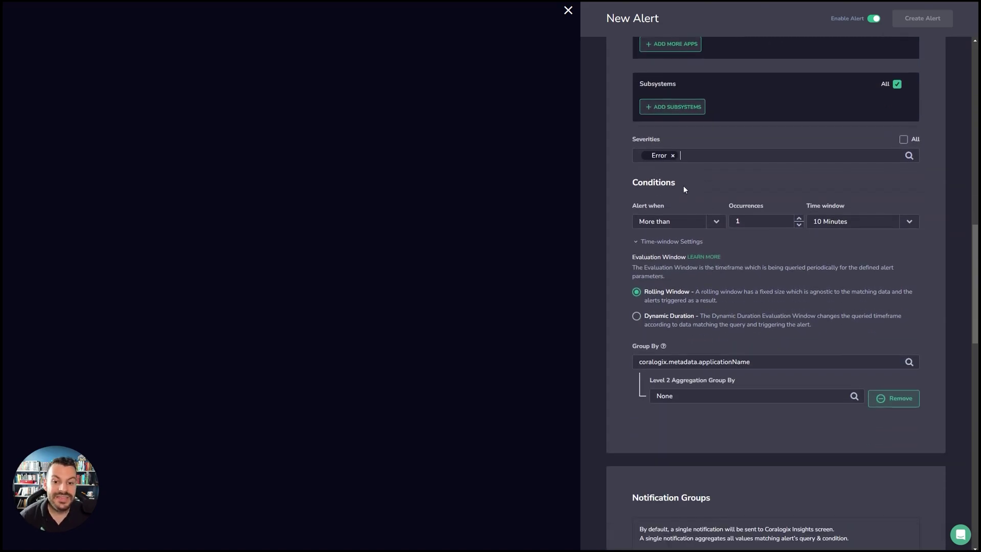
left_click(650, 157)
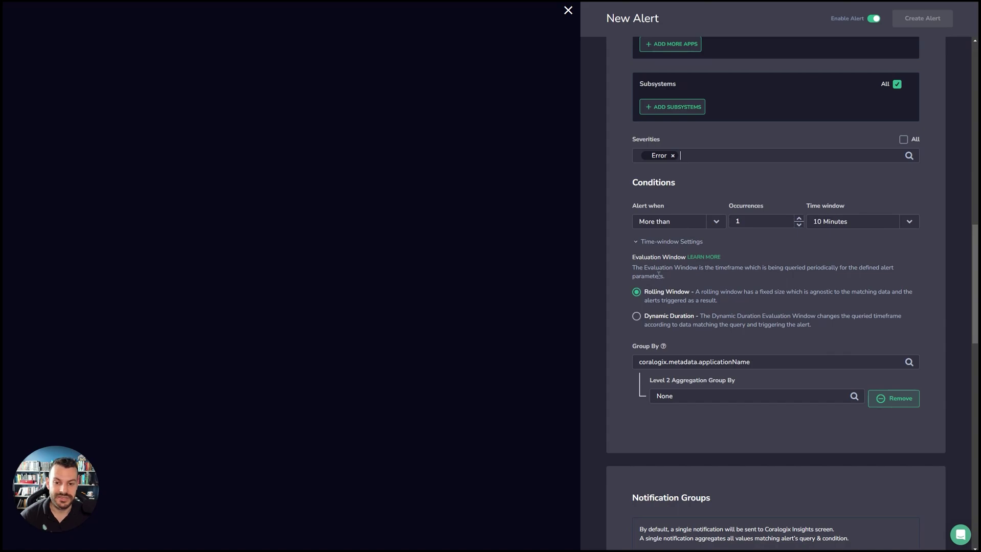
left_click(644, 241)
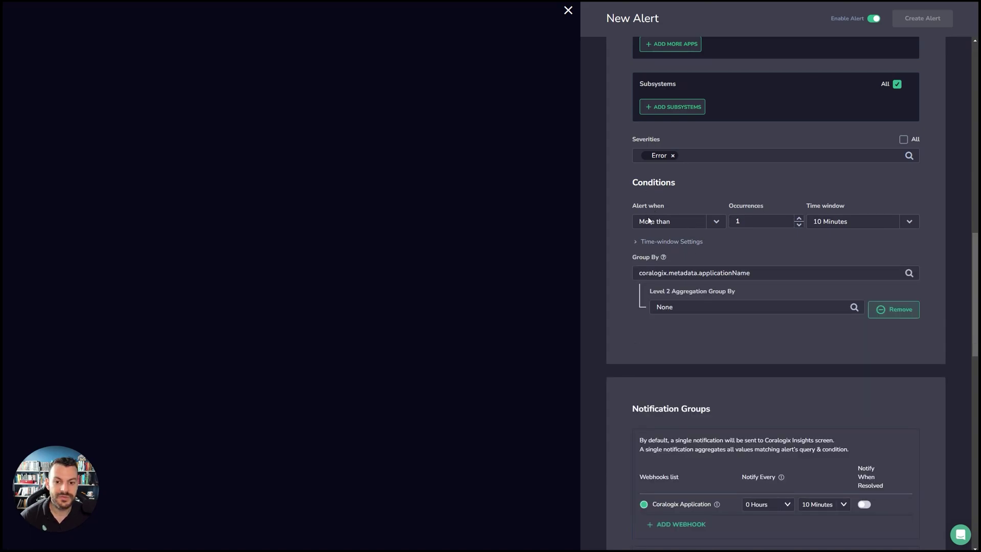
left_click(673, 221)
left_click(698, 184)
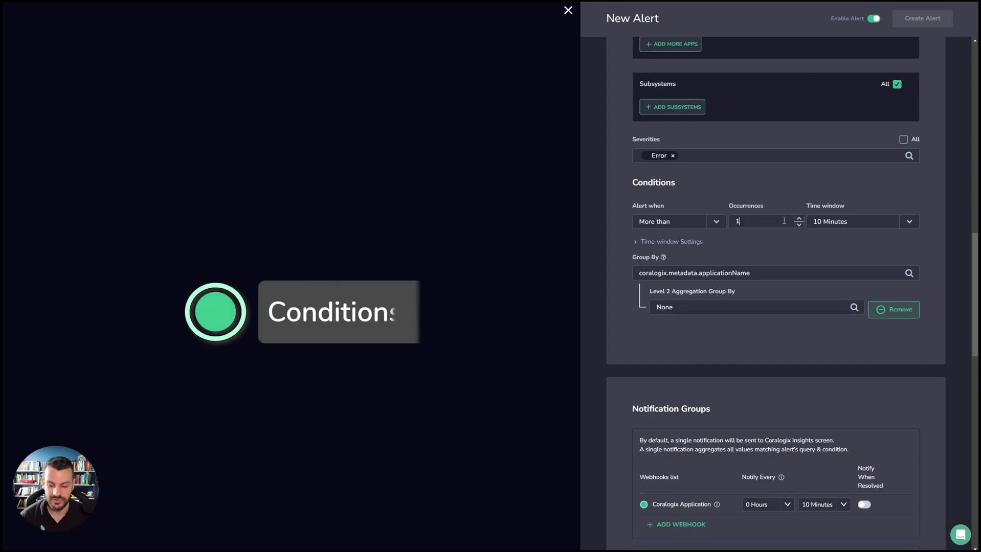
left_click(762, 222)
type("00")
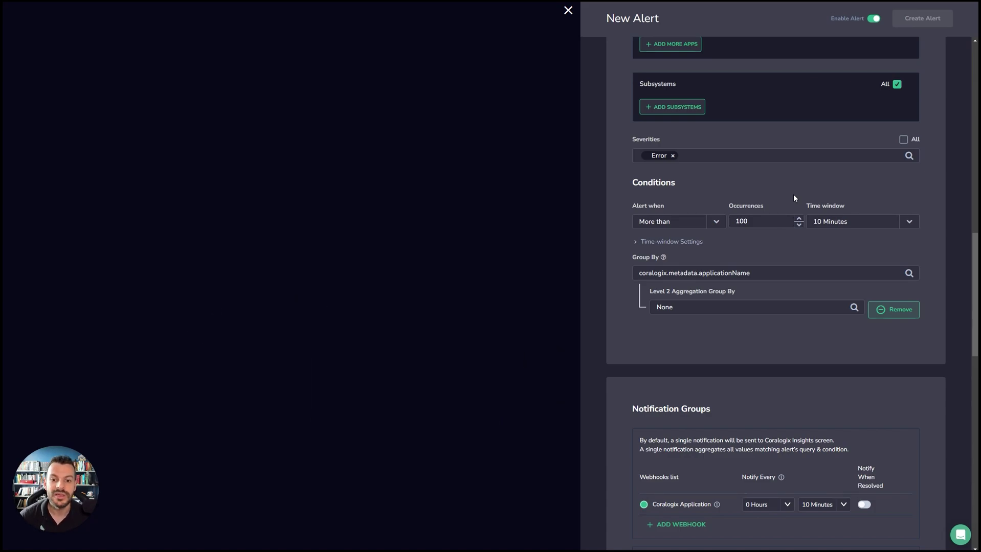
Step: Try the Less than and Notify immediately options for the alert condition and review the query with them
left_click(715, 221)
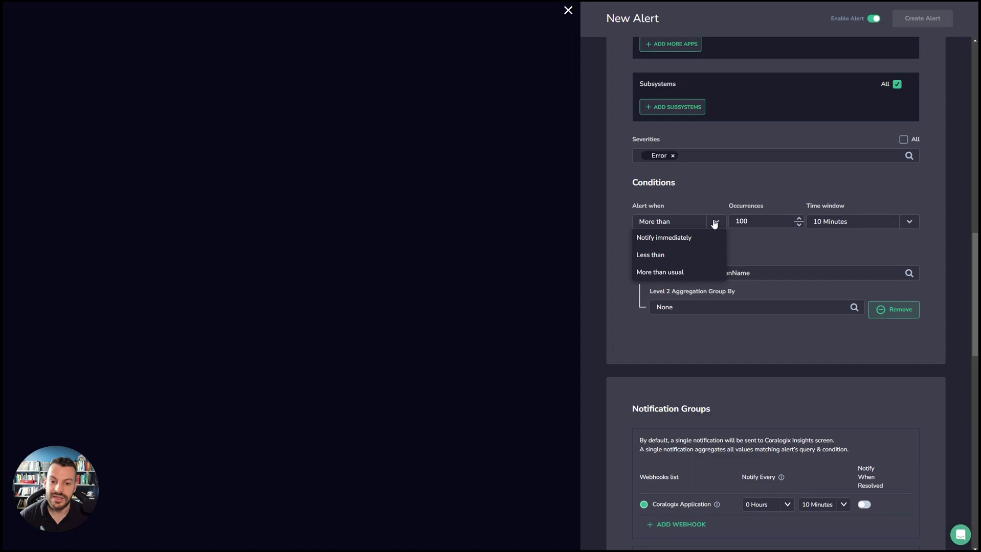
left_click(686, 254)
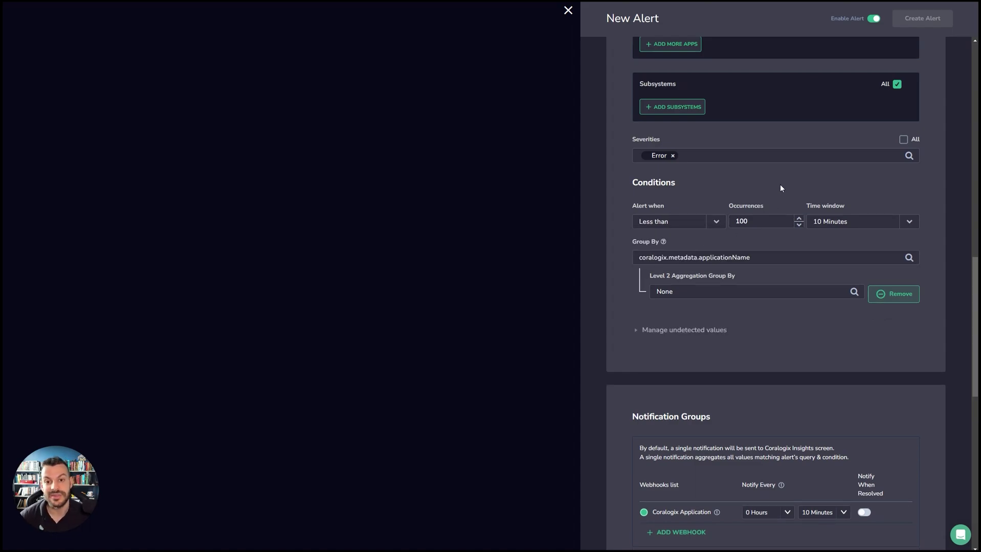
left_click(715, 221)
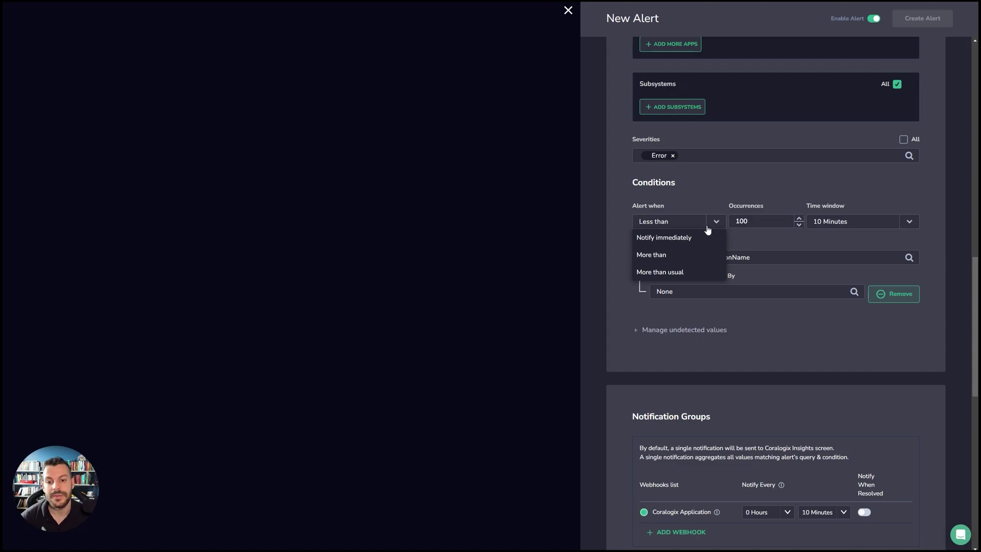
left_click(698, 238)
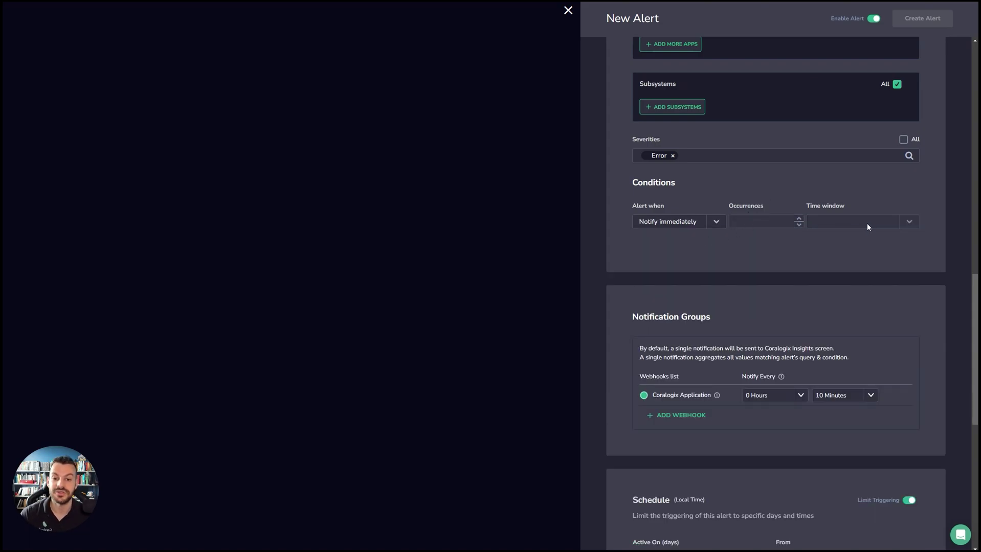
scroll(850, 195, "up", 5)
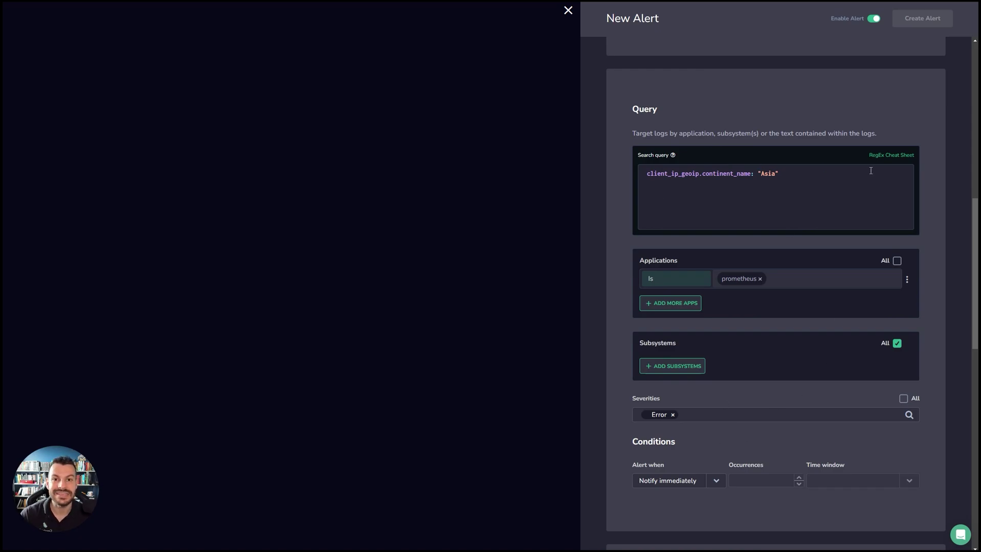
scroll(871, 170, "down", 5)
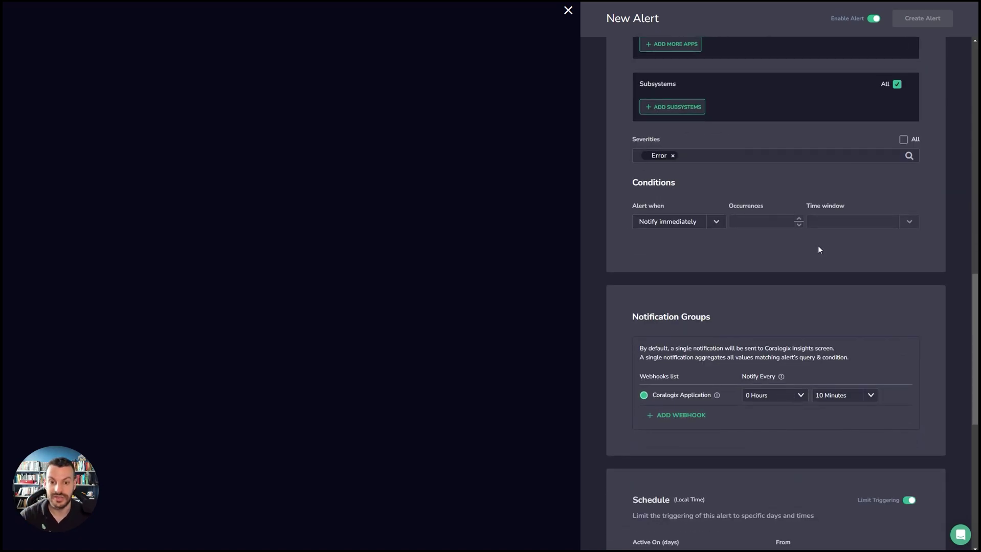
Step: Switch the alert condition to More than usual and view its group-by keys and condition choices without picking another
left_click(712, 216)
left_click(689, 270)
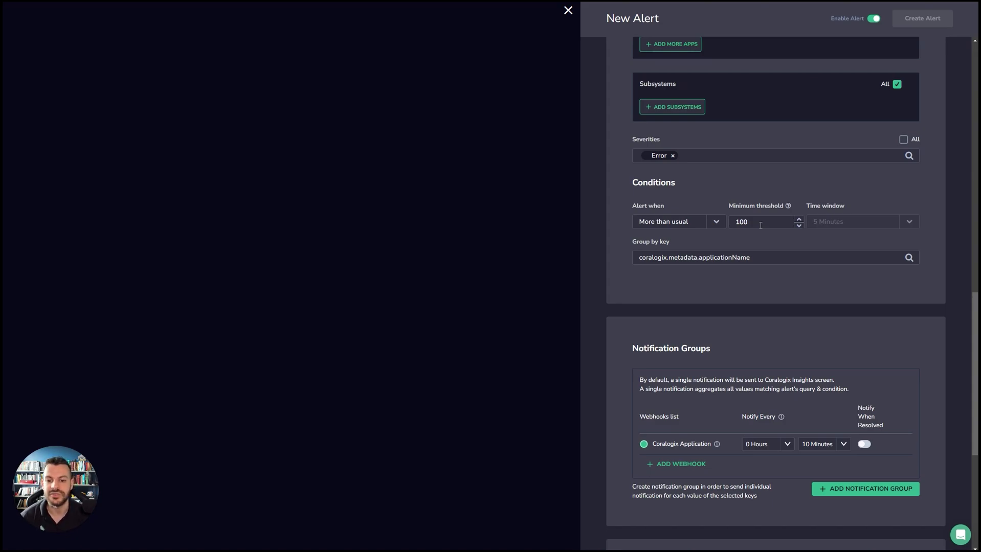
left_click(784, 255)
left_click(764, 255)
scroll(759, 230, "down", 2)
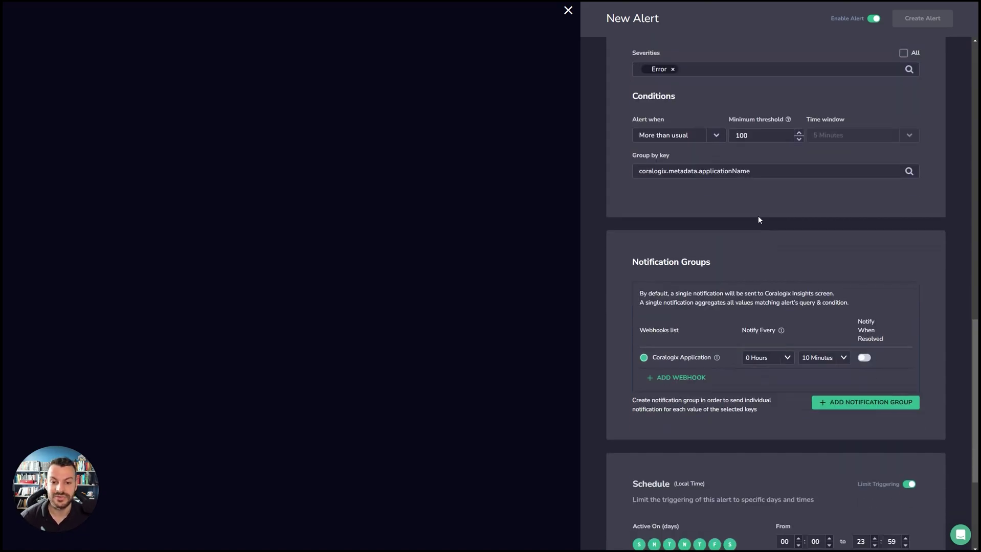
left_click(765, 170)
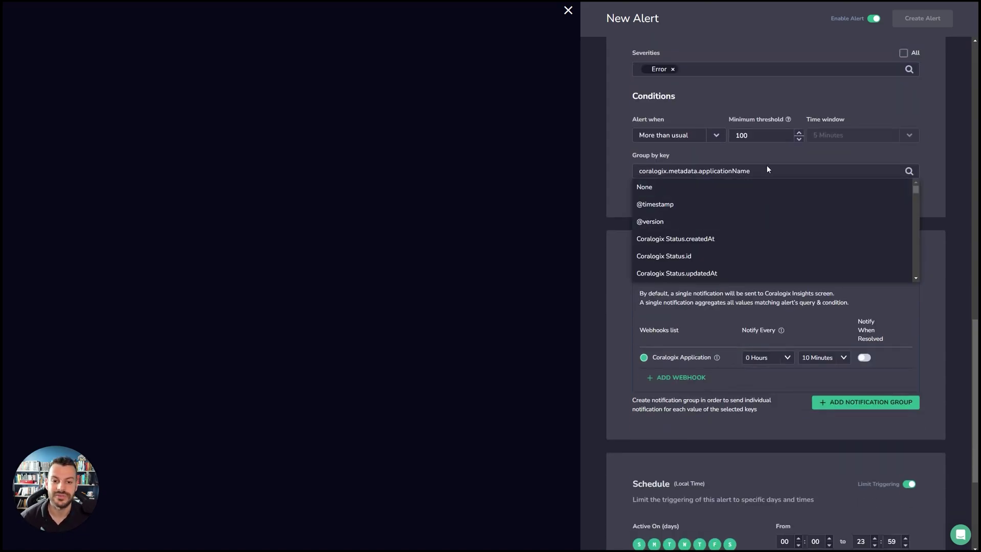
left_click(765, 168)
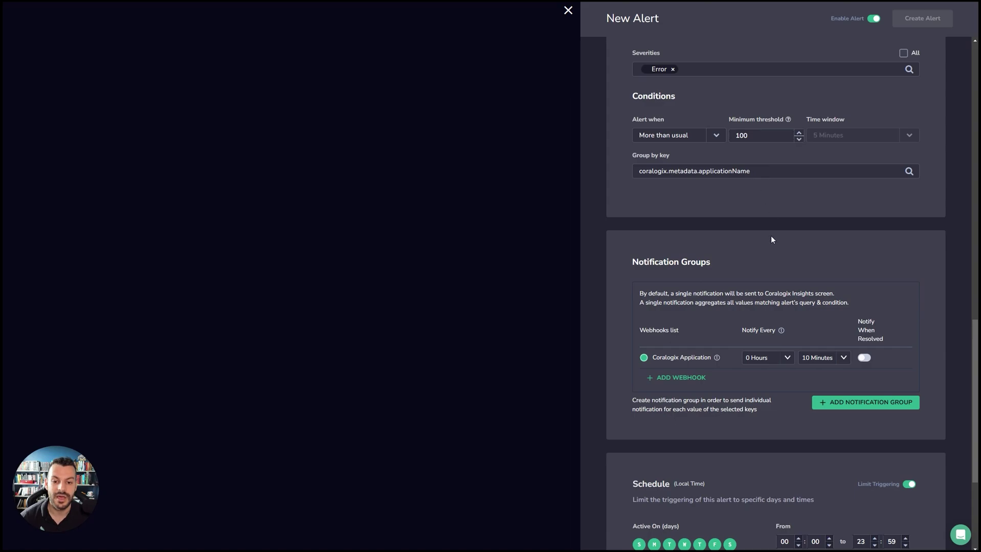
scroll(770, 237, "up", 5)
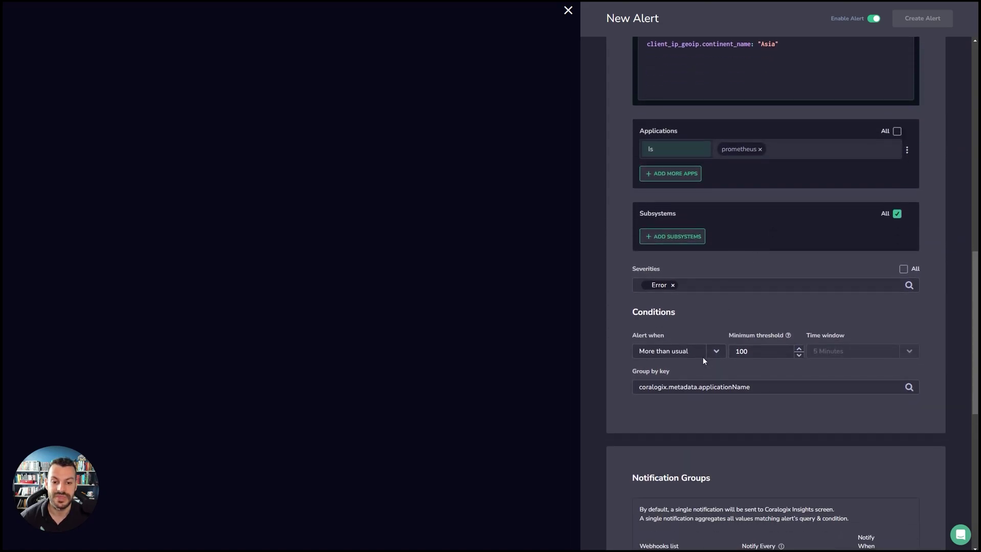
left_click(703, 358)
left_click(732, 304)
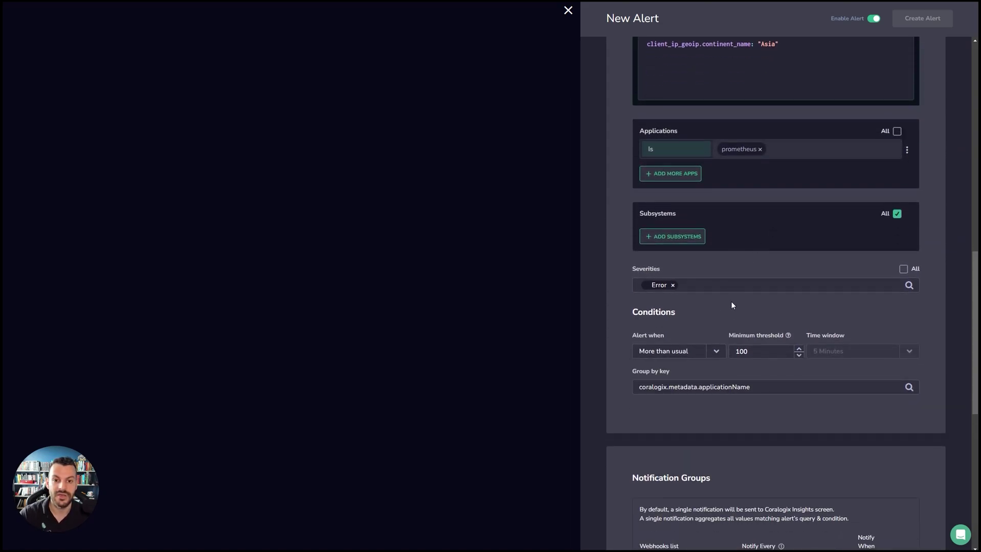
scroll(731, 303, "up", 2)
scroll(733, 300, "down", 3)
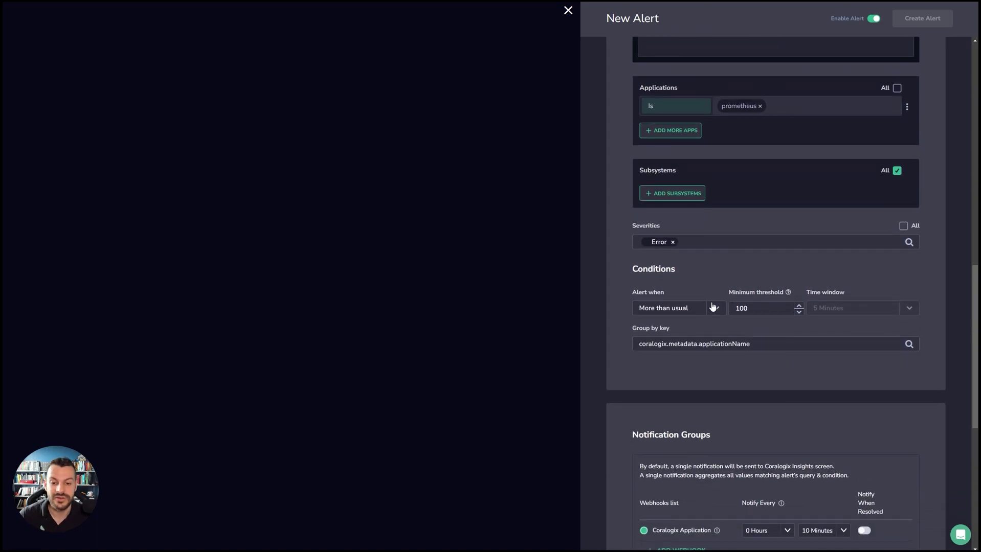
Step: Switch the alert condition through Notify immediately, More than, Less than and More than usual, and return it to More than
left_click(713, 306)
left_click(695, 326)
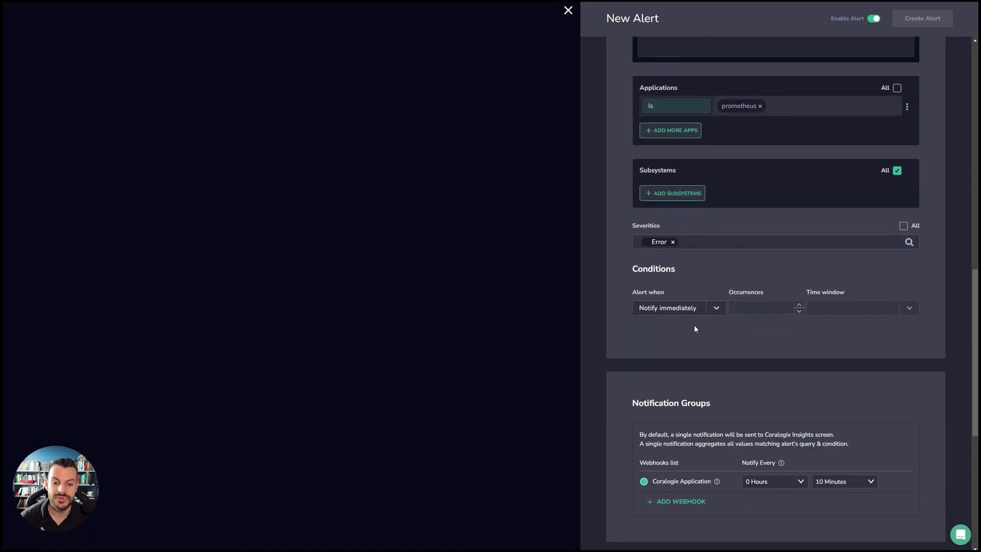
left_click(712, 310)
left_click(686, 340)
left_click(702, 310)
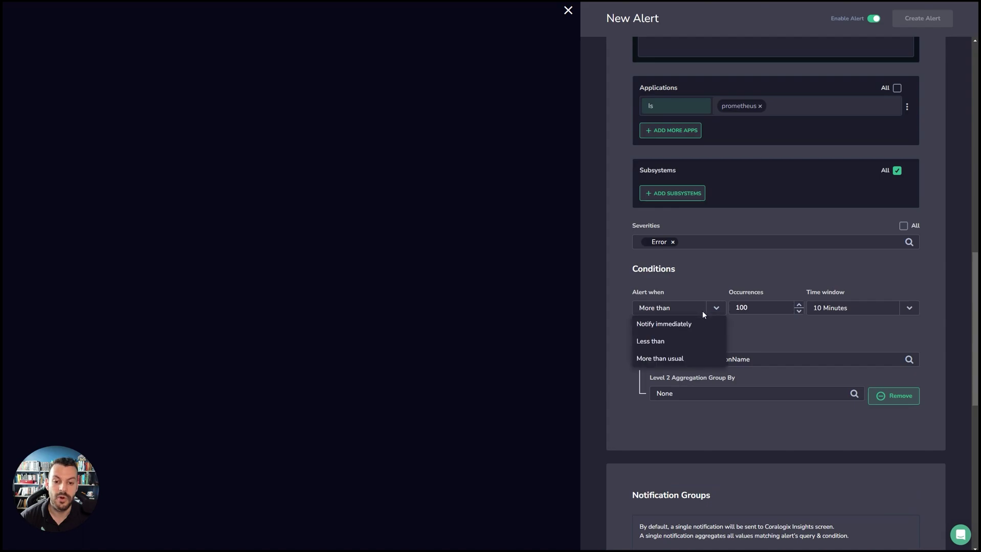
left_click(676, 343)
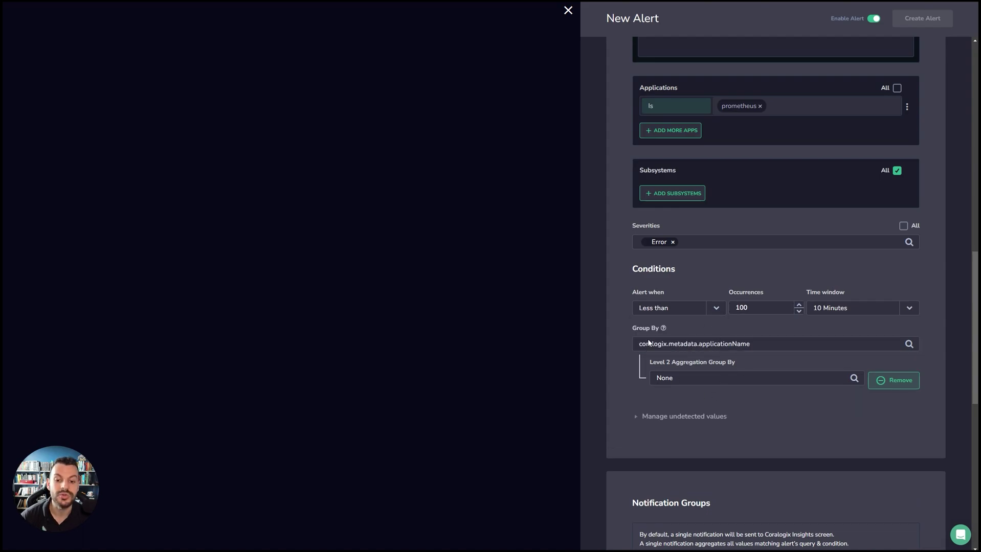
left_click(712, 309)
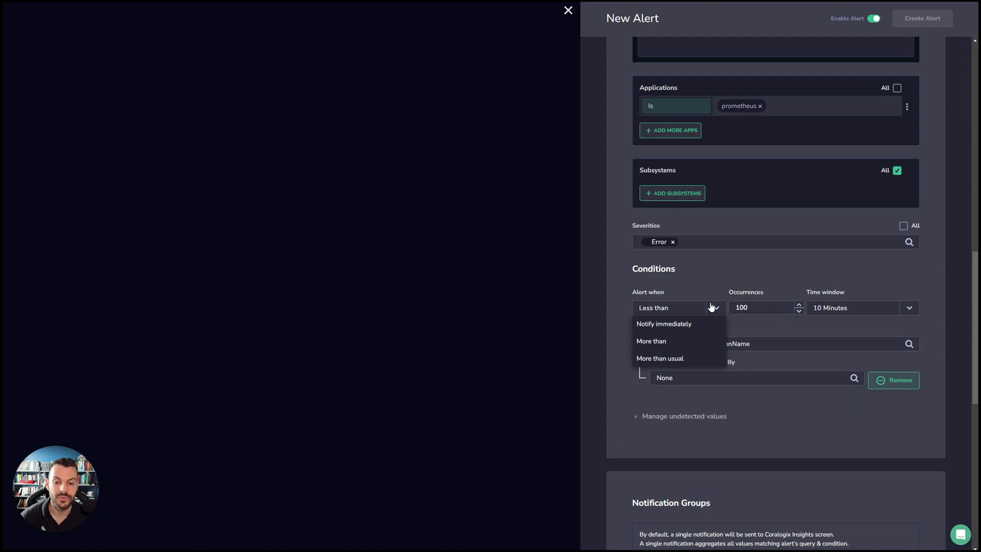
left_click(682, 357)
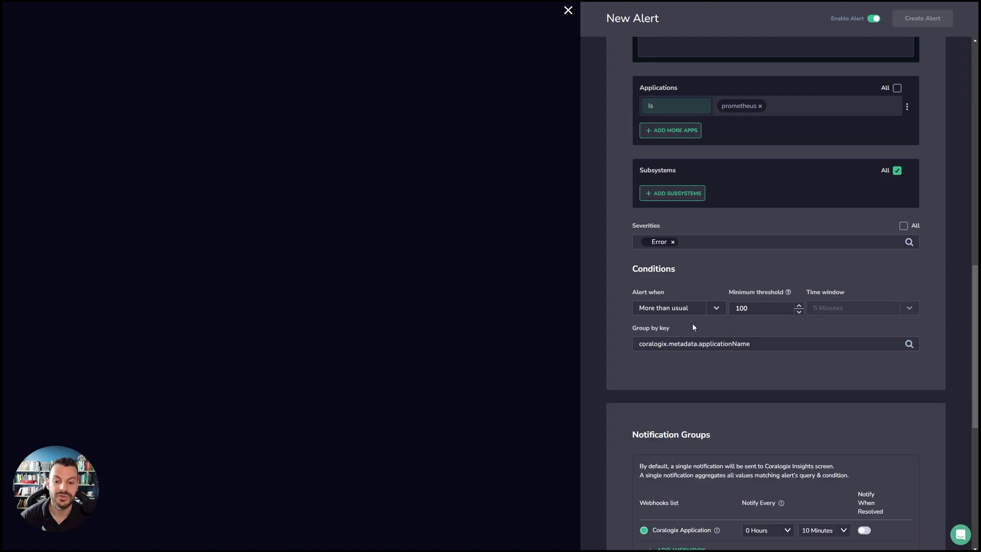
left_click(705, 307)
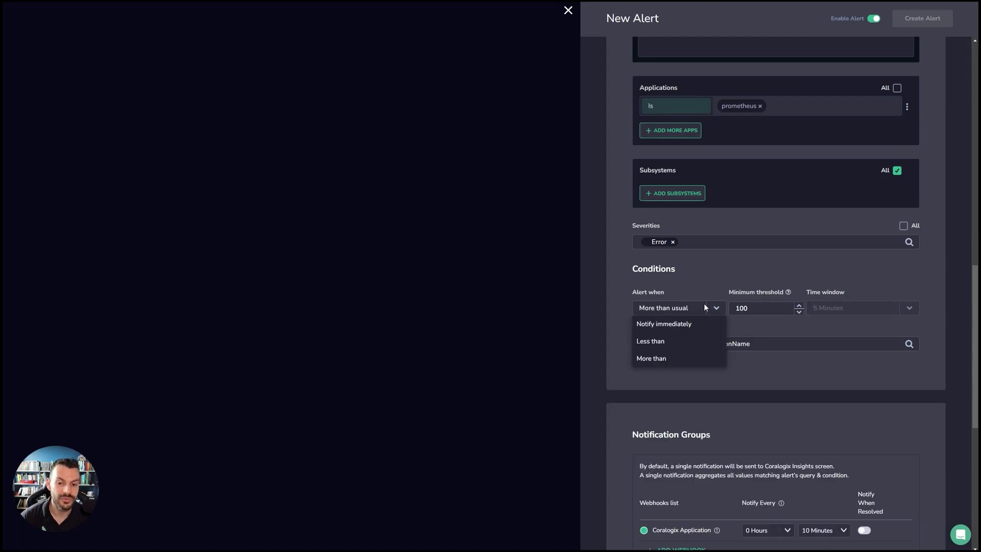
left_click(676, 359)
Step: Set the condition's Level 2 Aggregation Group By to coralogix.metadata.subsystemName
scroll(665, 327, "down", 2)
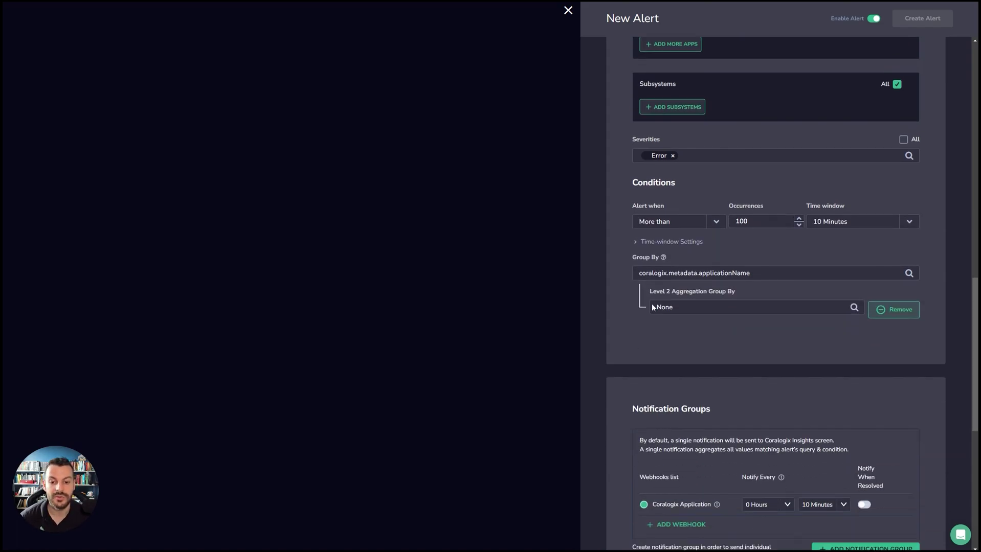
left_click(763, 274)
left_click(735, 307)
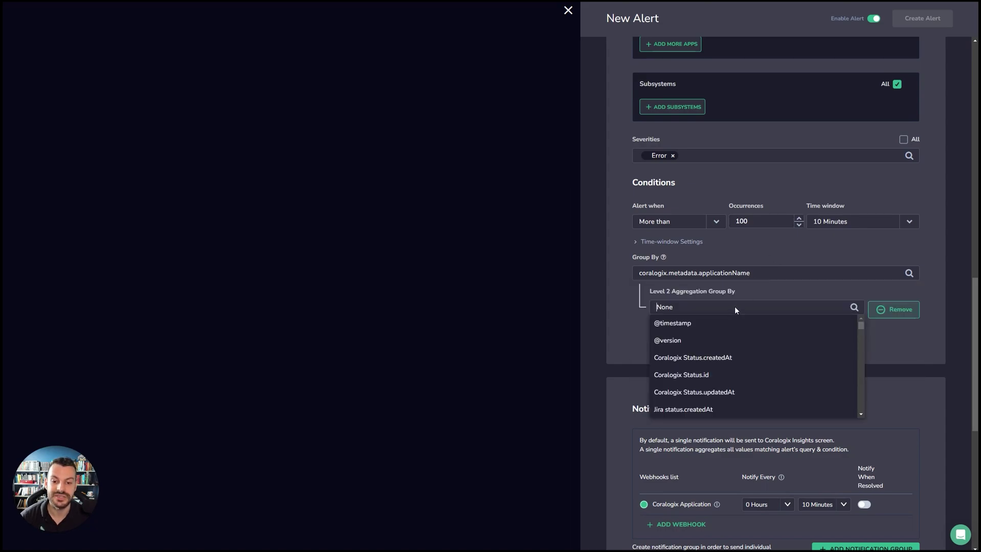
scroll(734, 310, "down", 2)
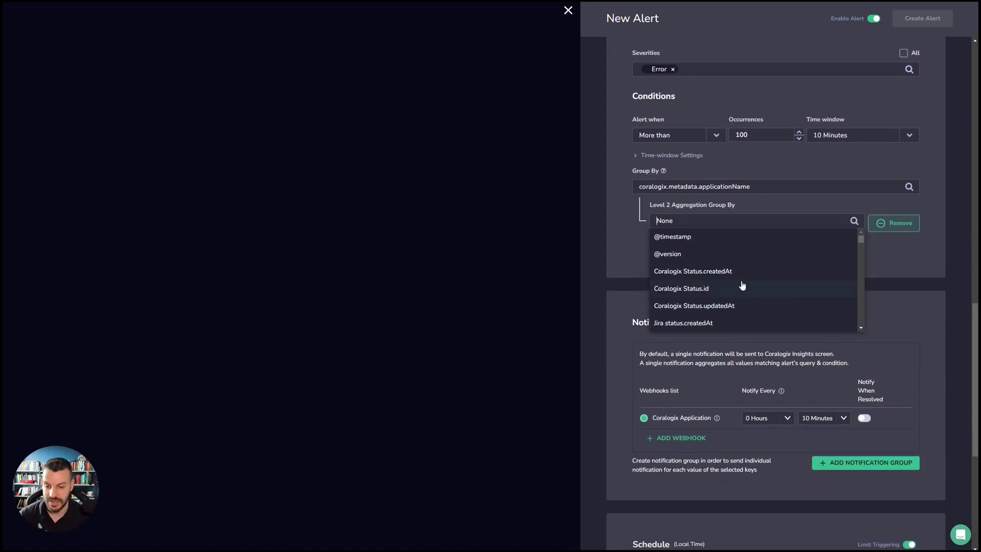
type("subsys")
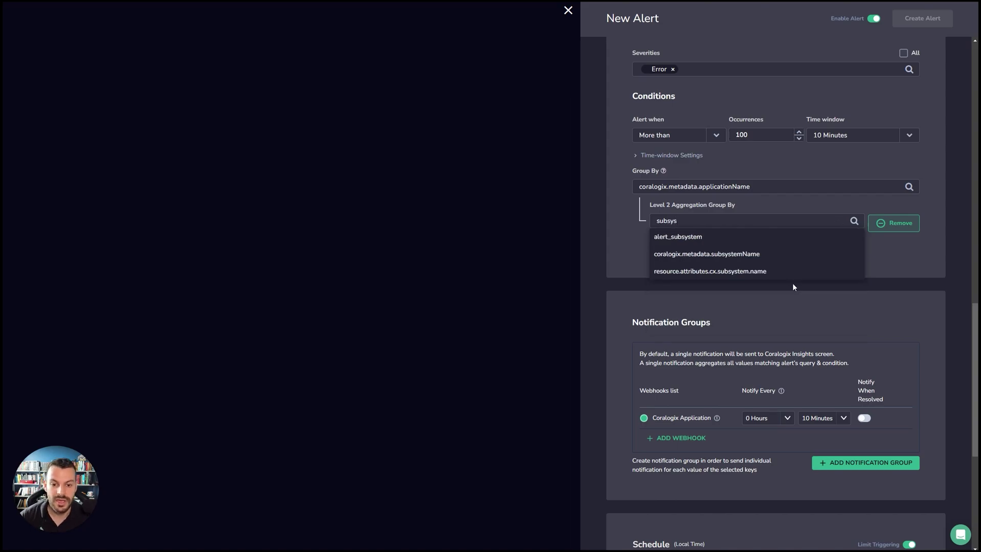
scroll(792, 283, "down", 1)
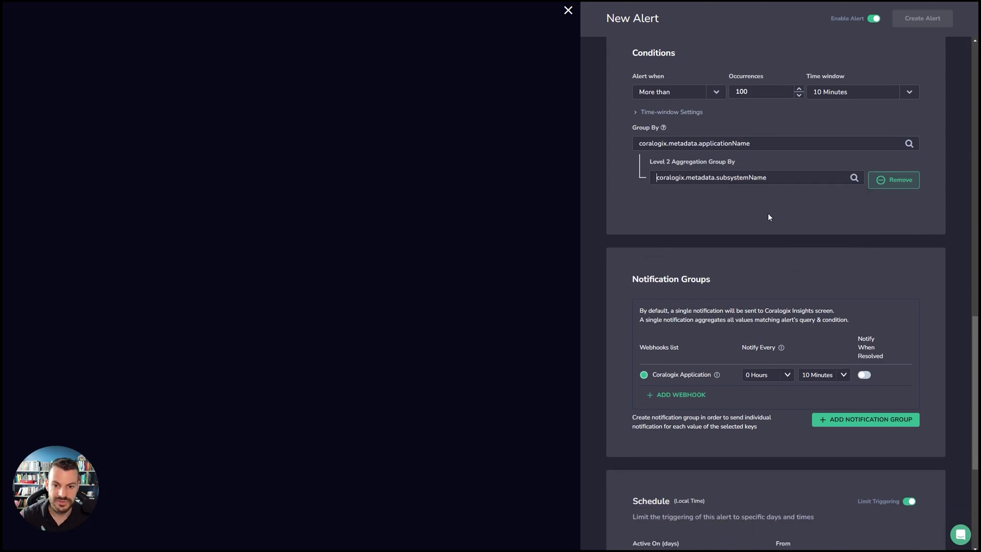
left_click(757, 211)
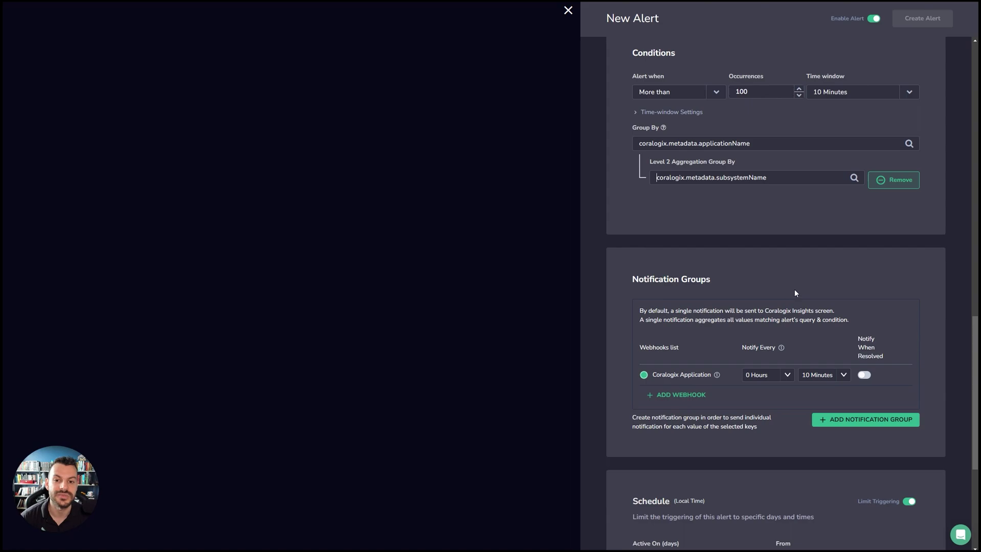
Step: Expand the Time-window Settings to review the Rolling Window and Dynamic Duration evaluation options
scroll(795, 293, "up", 2)
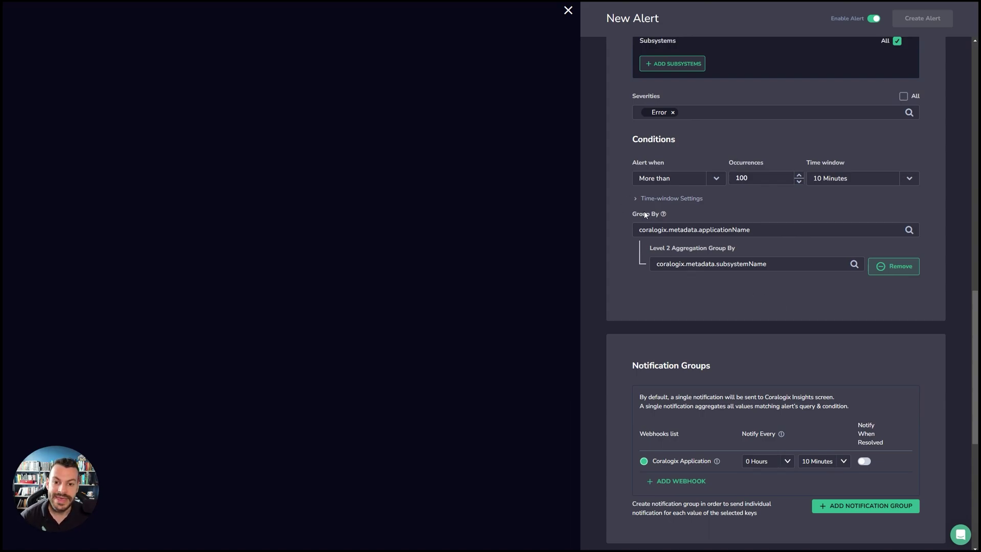
left_click(634, 200)
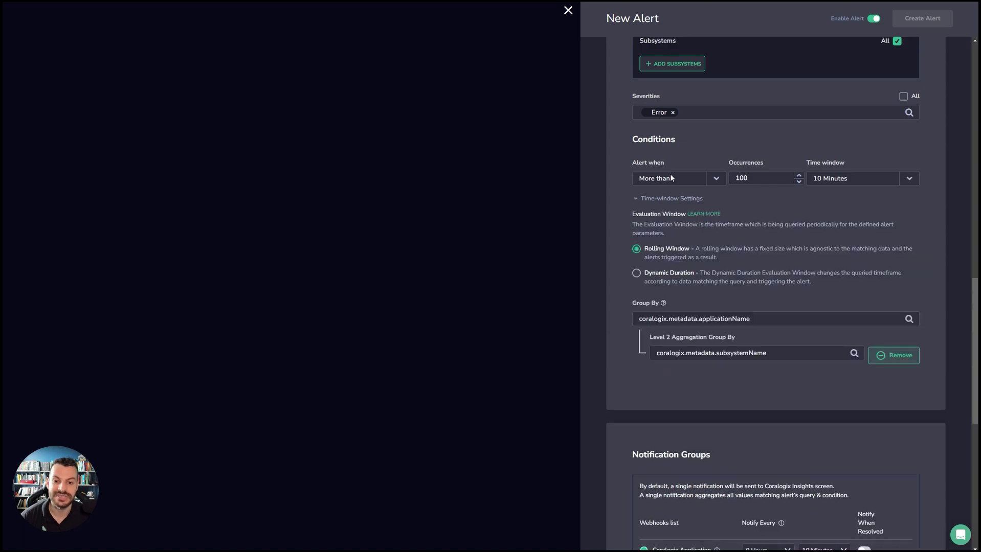
scroll(672, 290, "up", 1)
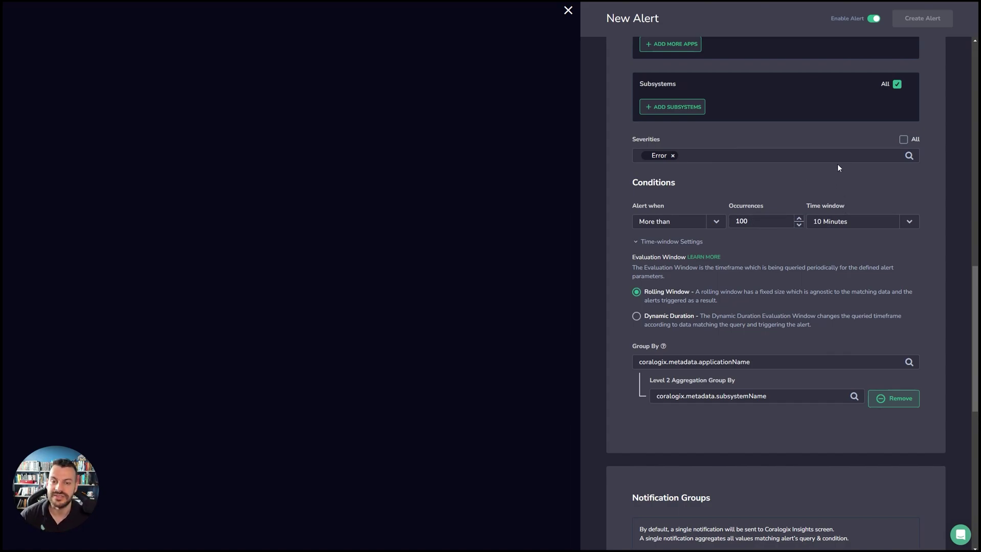
Step: Set the Coralogix Application webhook under Notification Groups to notify every 0 hours and 1 minute
scroll(838, 168, "down", 5)
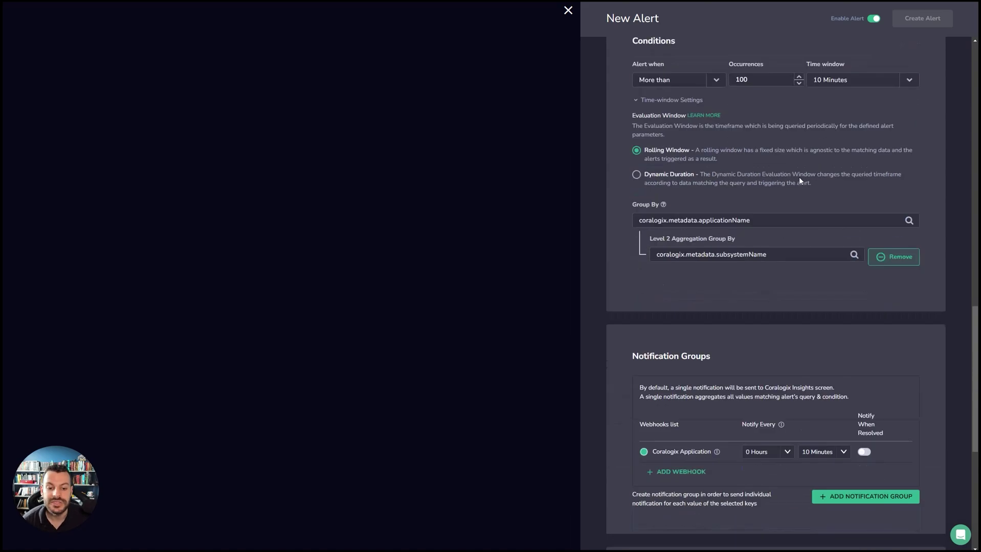
left_click(798, 381)
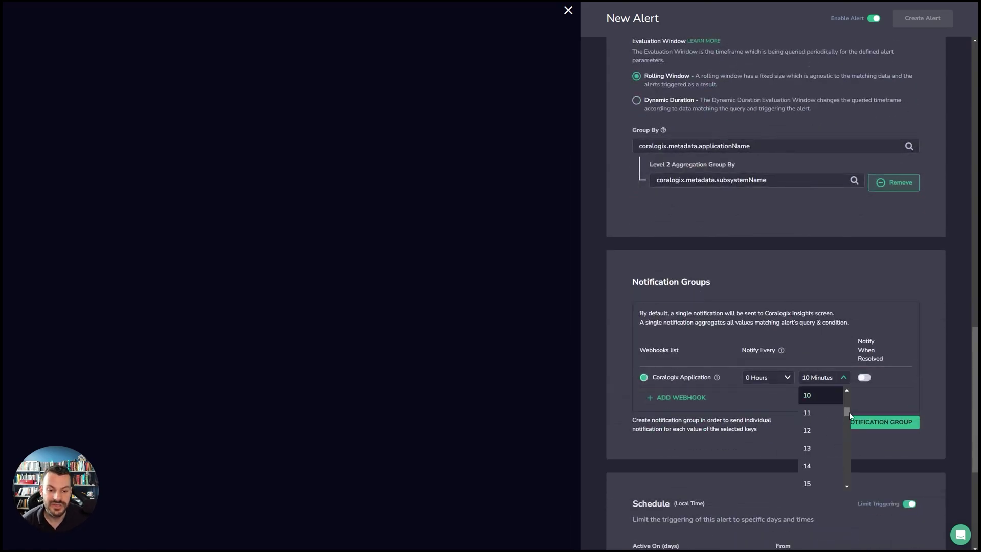
scroll(829, 414, "up", 2)
left_click(818, 393)
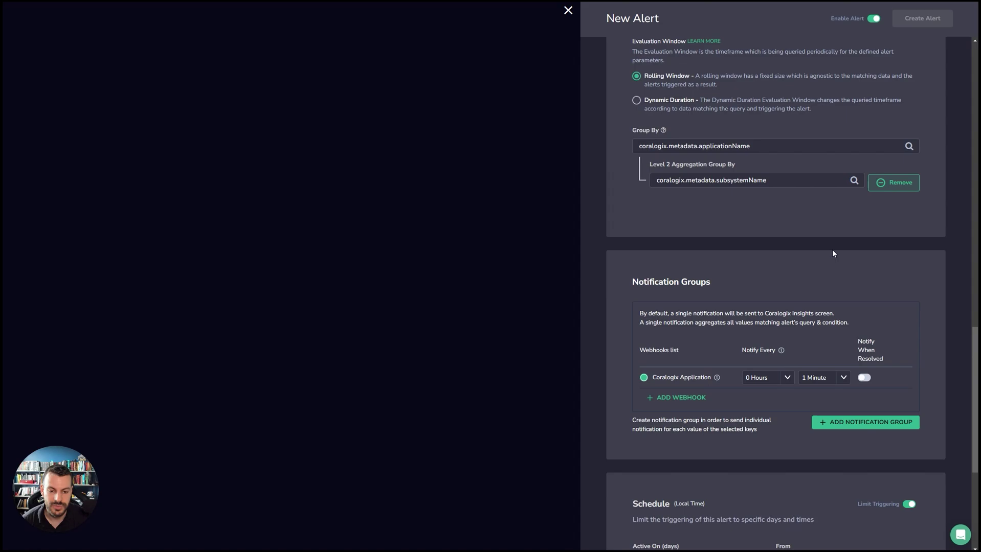
scroll(832, 253, "up", 3)
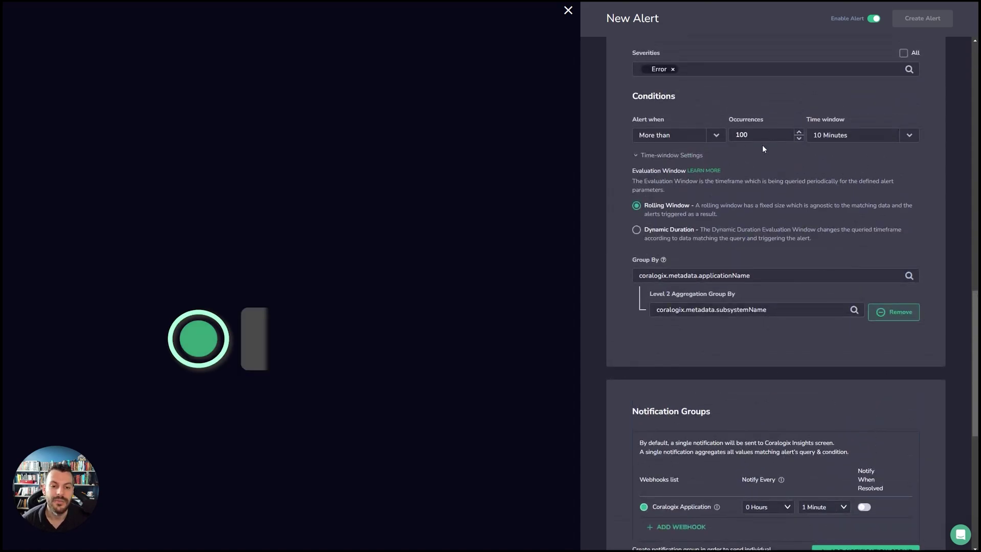
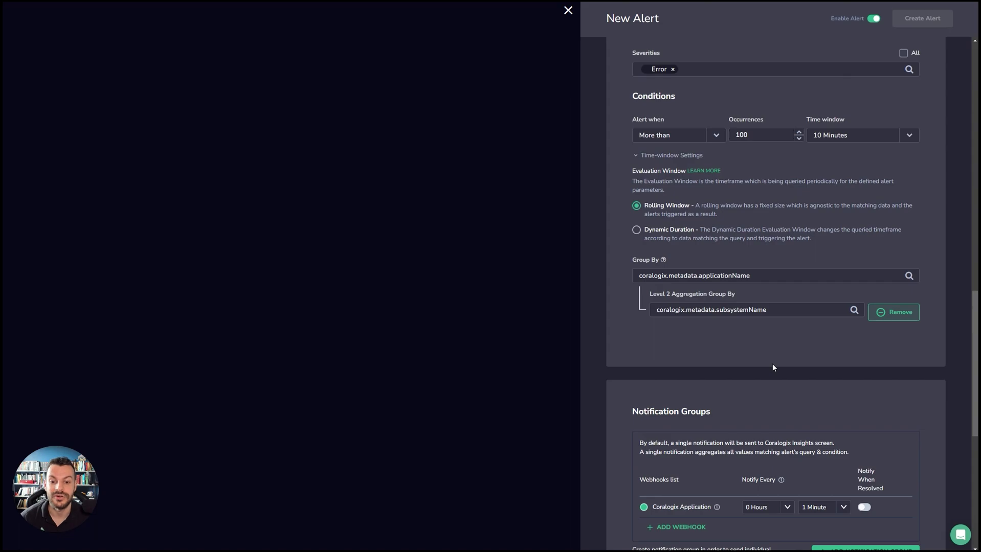
Step: Run the alert verification to check how many alerts it would have generated in the previous 24 hours
scroll(772, 364, "down", 8)
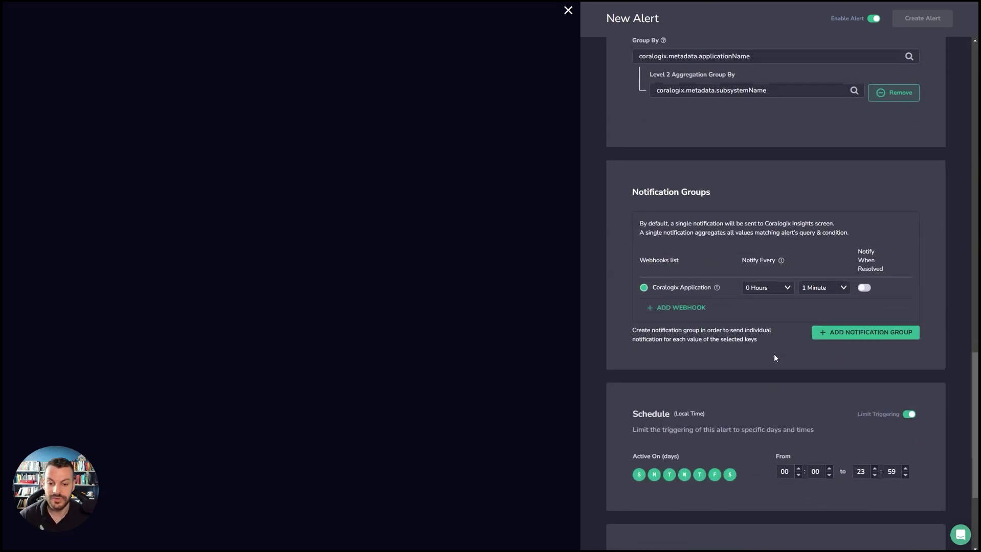
scroll(741, 261, "up", 3)
scroll(716, 240, "down", 3)
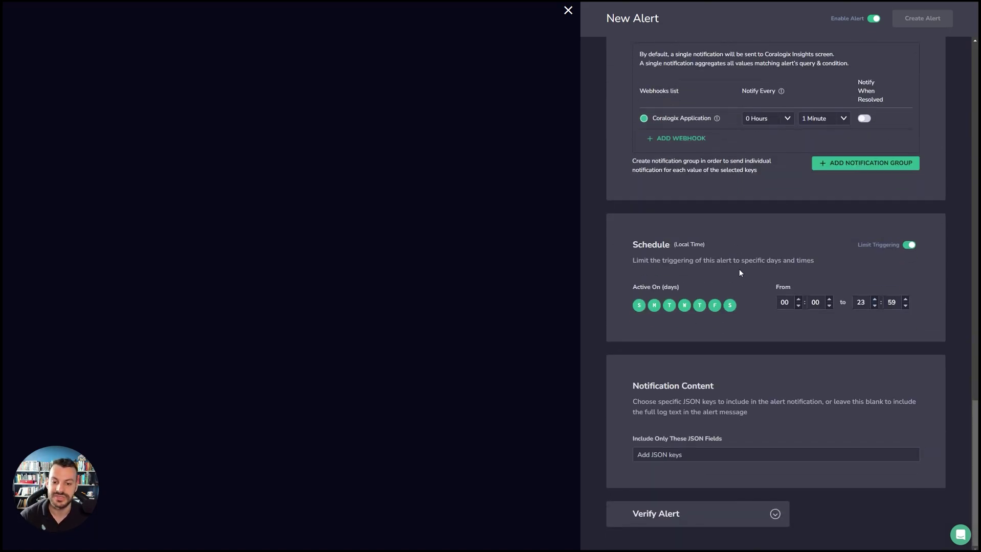
left_click(726, 512)
scroll(725, 512, "down", 3)
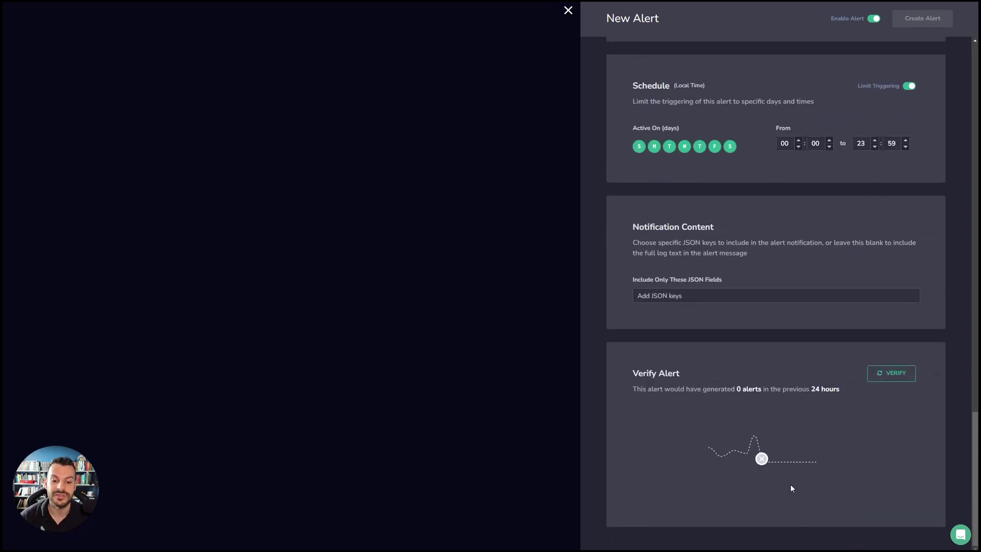
Step: Remove the prometheus application filter, apply the query to all applications and verify the alert again
scroll(746, 440, "up", 10)
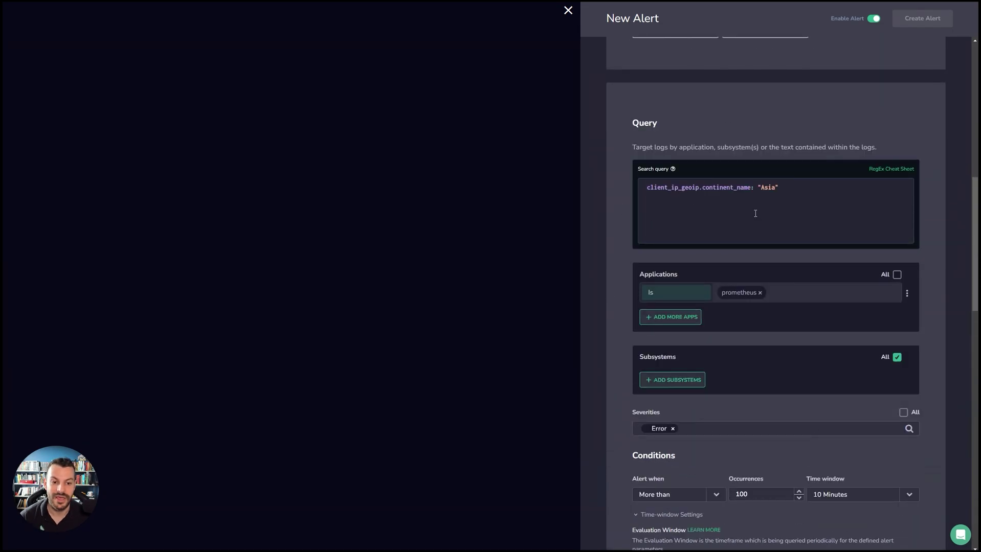
left_click(760, 293)
left_click(938, 300)
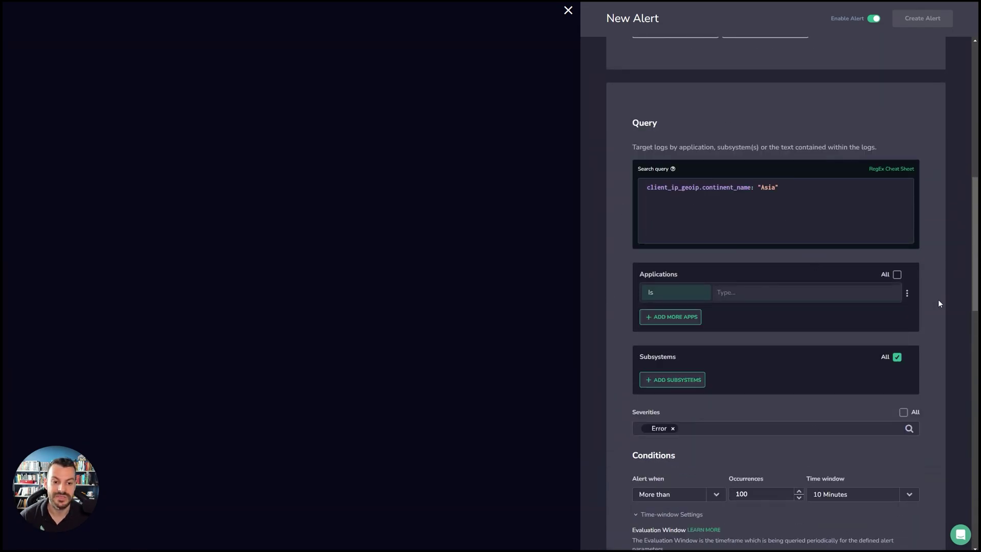
left_click(896, 276)
scroll(921, 298, "down", 15)
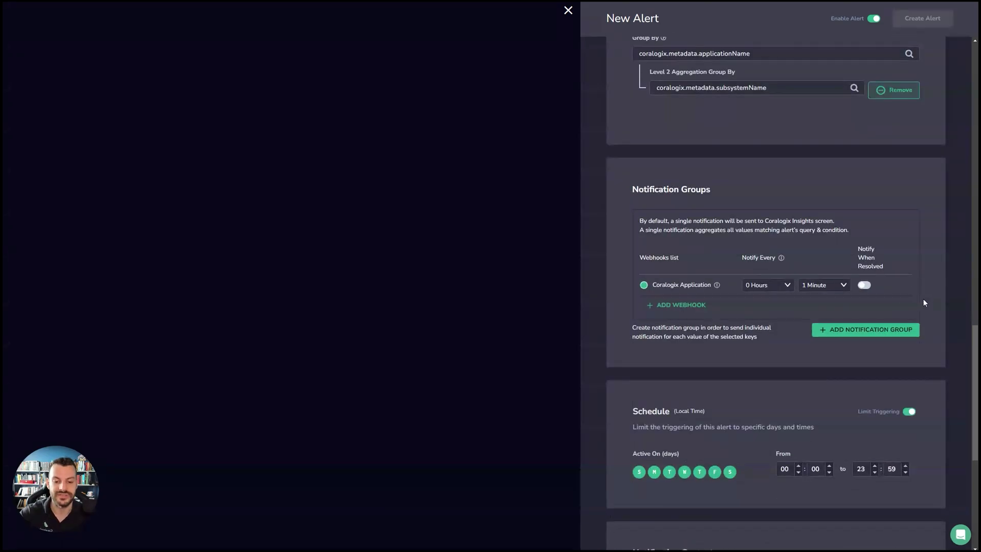
left_click(893, 399)
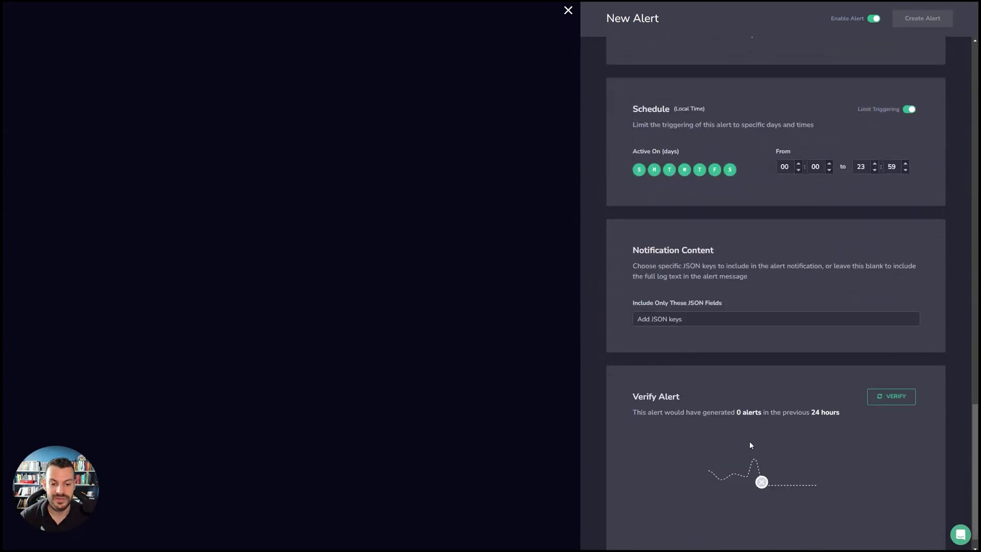
Step: Review the alert's query filters, trigger conditions, grouping and notification settings
scroll(752, 445, "up", 8)
scroll(804, 445, "up", 5)
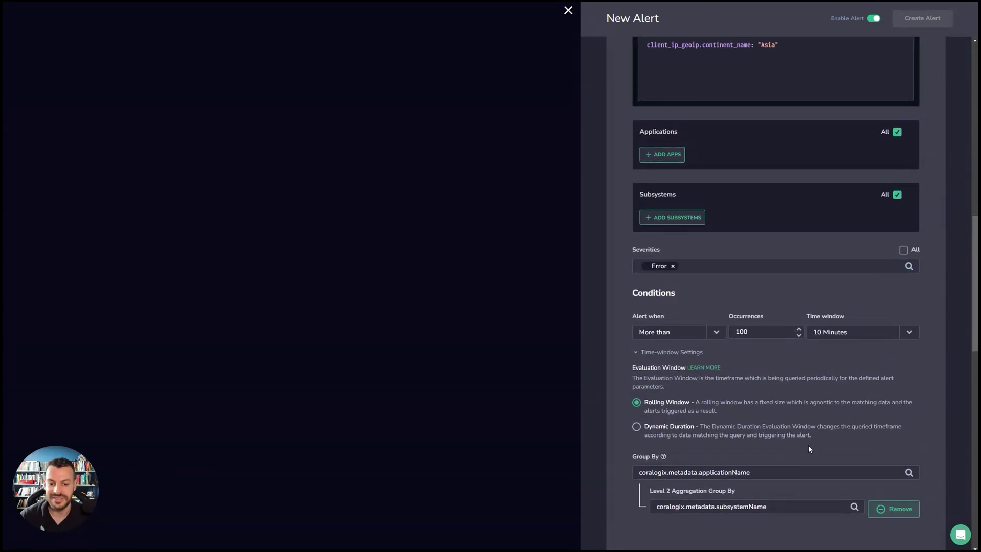
scroll(808, 446, "down", 5)
scroll(763, 272, "down", 8)
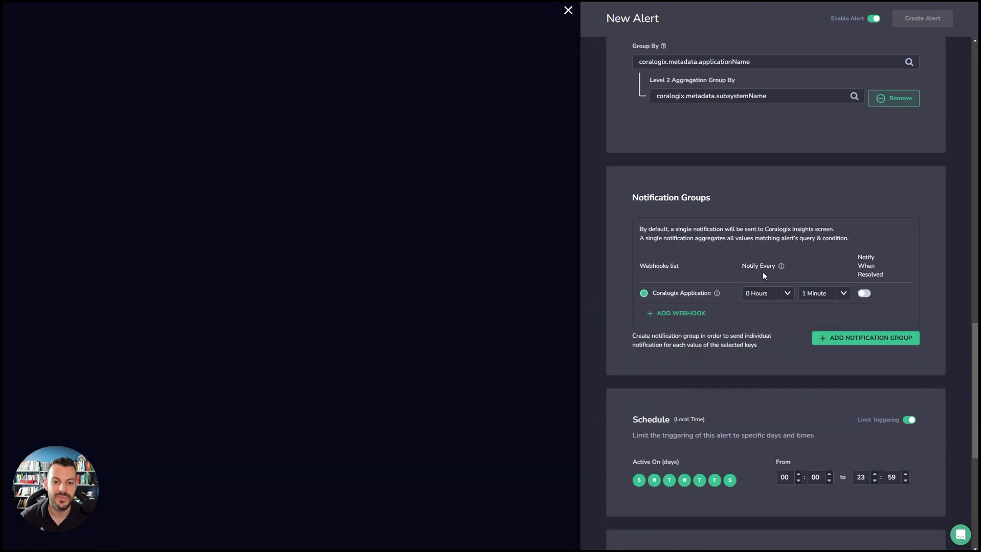
scroll(781, 337, "up", 6)
scroll(792, 352, "up", 3)
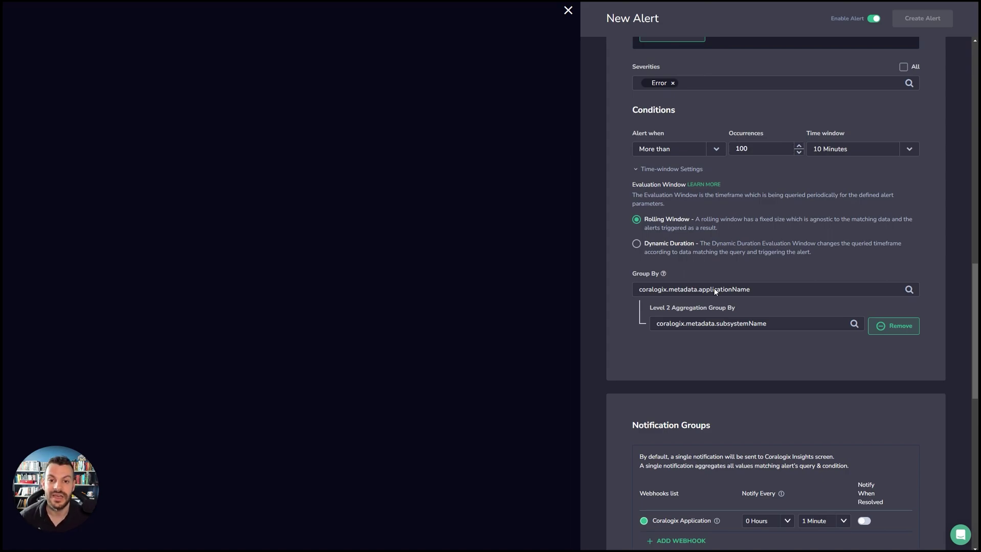
scroll(715, 288, "up", 5)
scroll(723, 280, "down", 4)
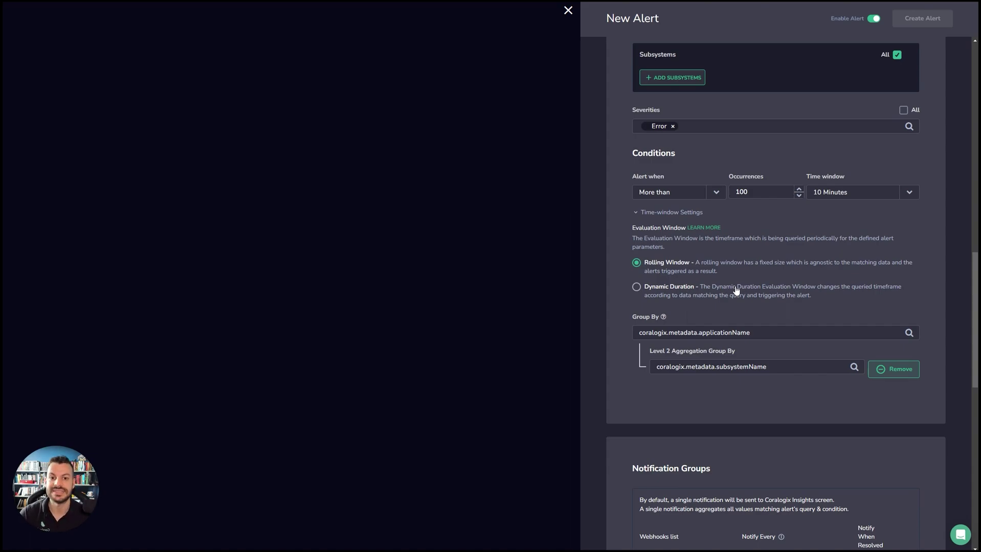
Step: Remove the Level 2 Aggregation Group By from the conditions, keeping coralogix.metadata.applicationName as the only grouping key
left_click(776, 334)
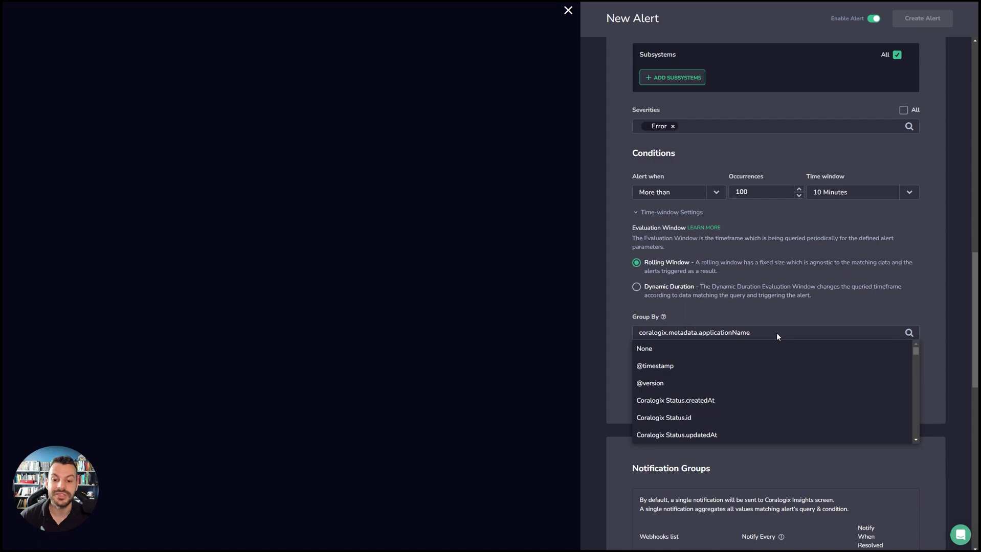
left_click(791, 319)
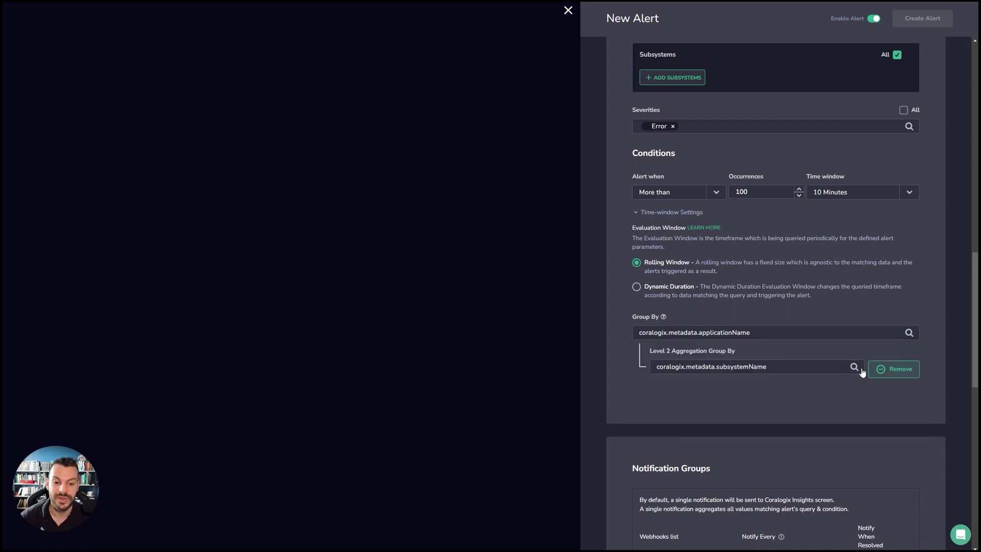
left_click(893, 370)
left_click(760, 333)
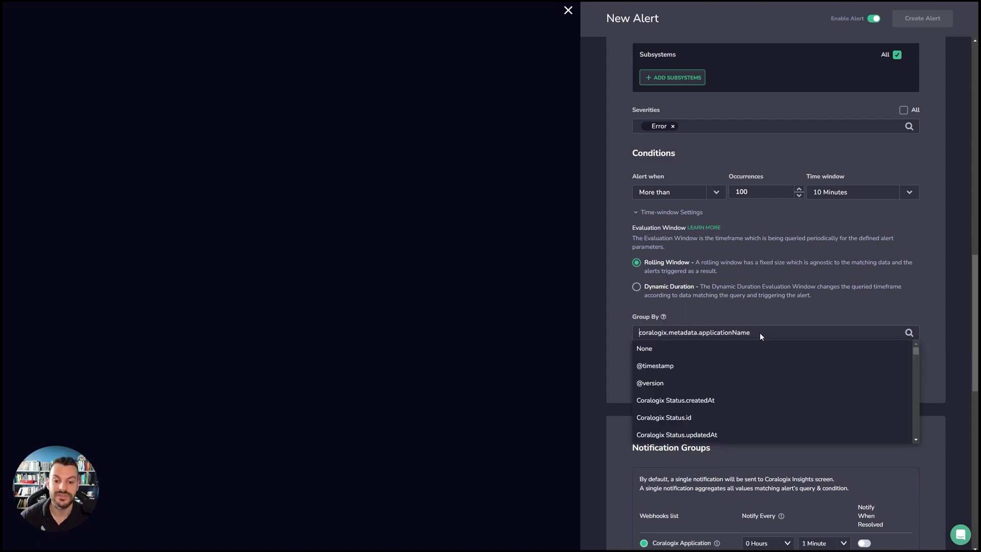
left_click(783, 310)
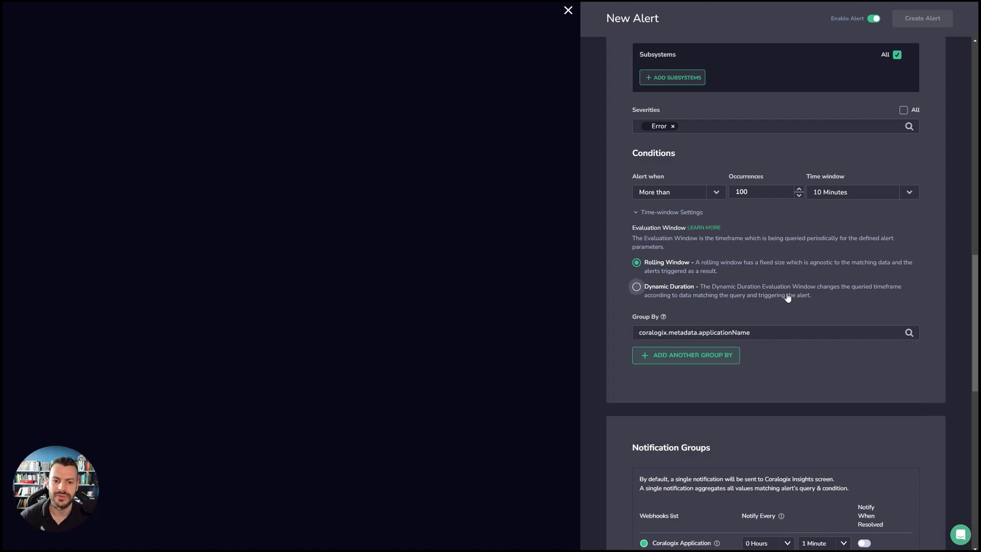
Step: Toggle the evaluation window between Dynamic Duration and Rolling Window, ending on Rolling Window
left_click(787, 298)
left_click(785, 267)
left_click(838, 297)
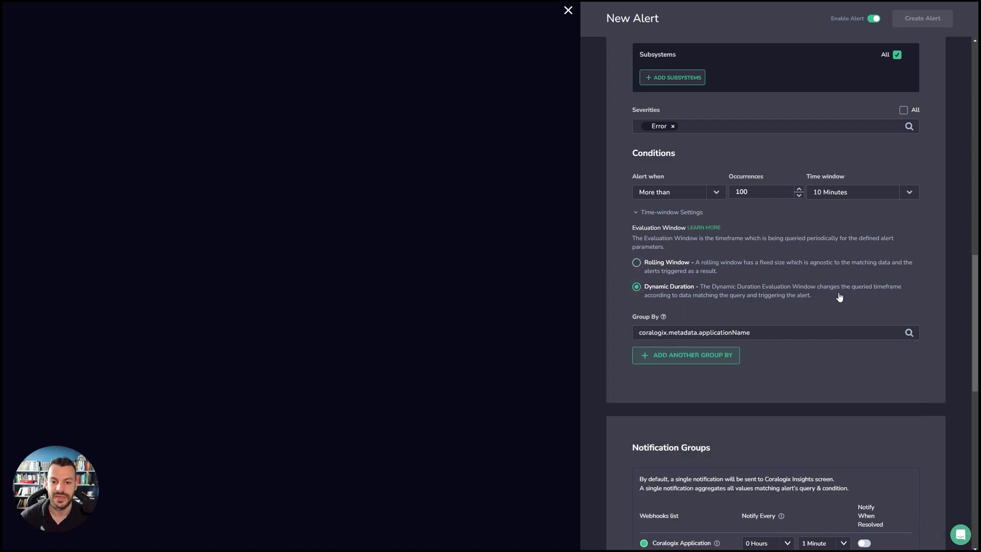
left_click(841, 267)
Step: Look over the alert details, the available alert types and the standard alert's search query
left_click_drag(977, 316, 975, 115)
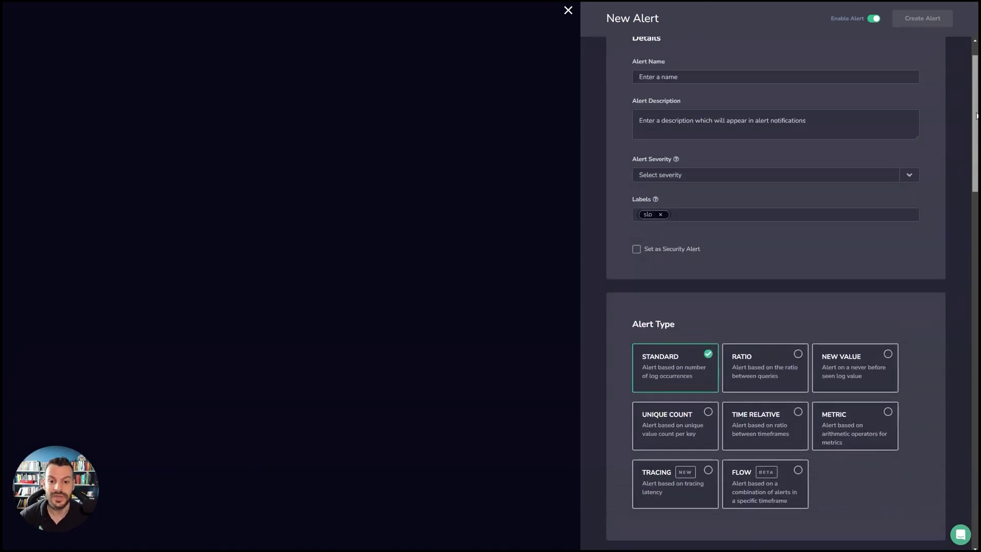
scroll(957, 211, "down", 7)
scroll(962, 183, "up", 2)
scroll(960, 193, "down", 1)
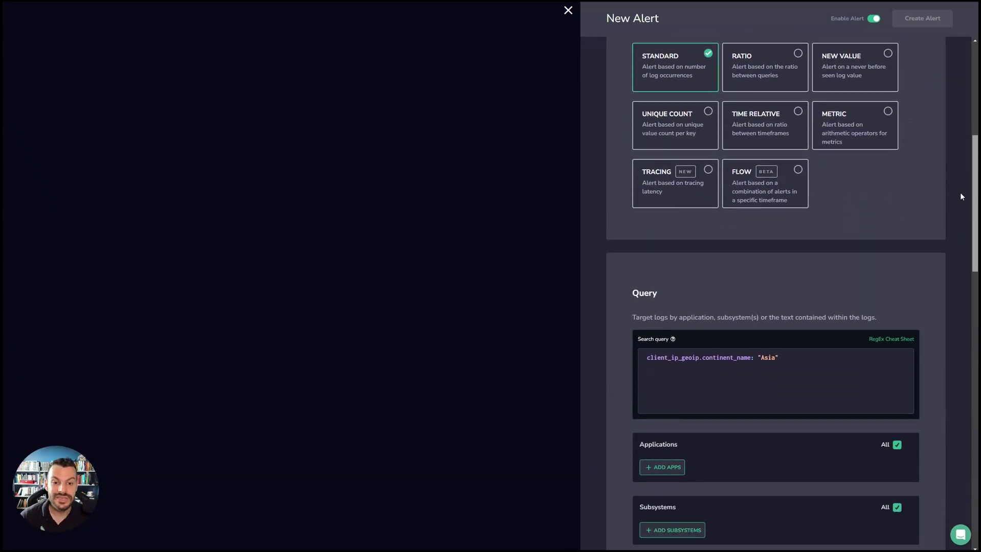
scroll(960, 197, "up", 1)
scroll(963, 186, "up", 1)
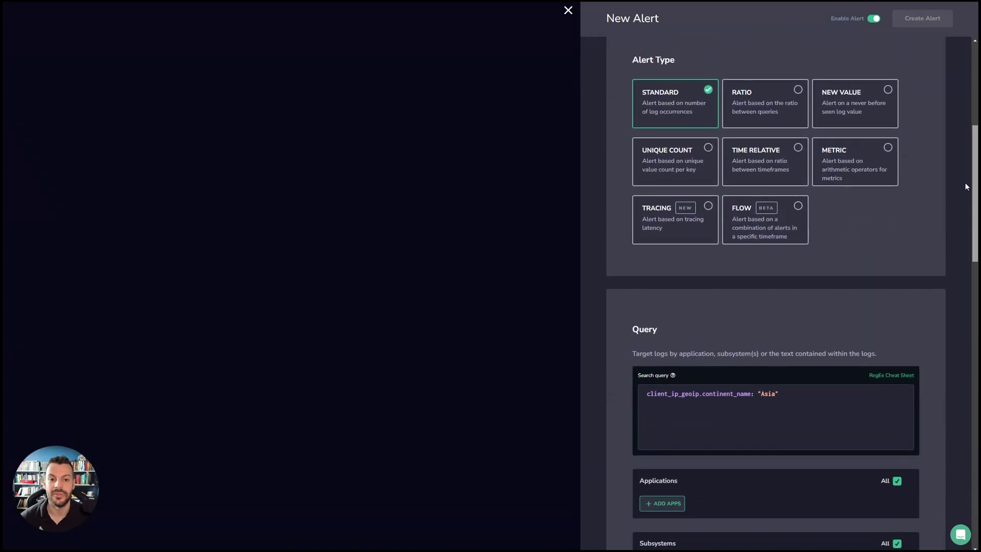
scroll(965, 183, "down", 1)
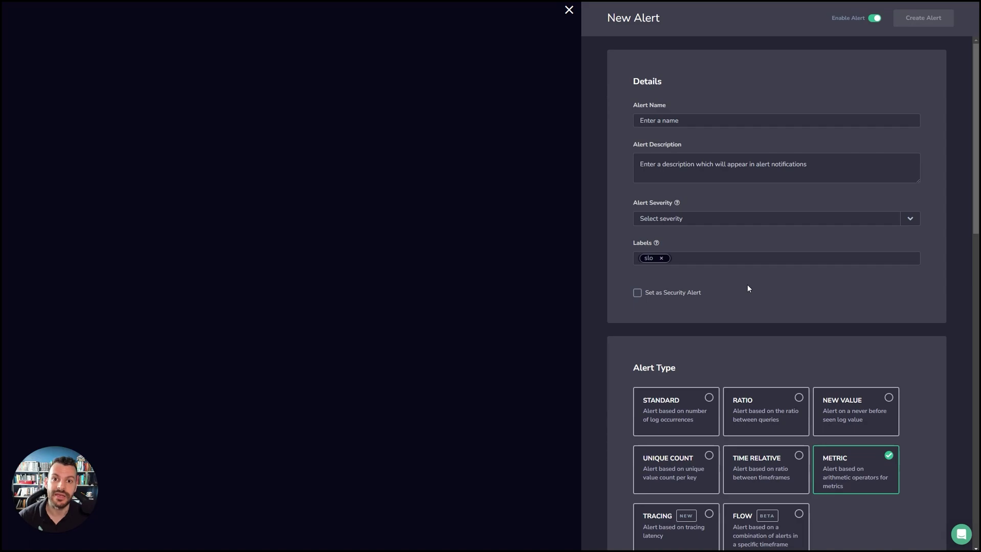
Step: Replace the metric alert's PromQL search query with load_time{continent="Asia"}
scroll(750, 288, "down", 8)
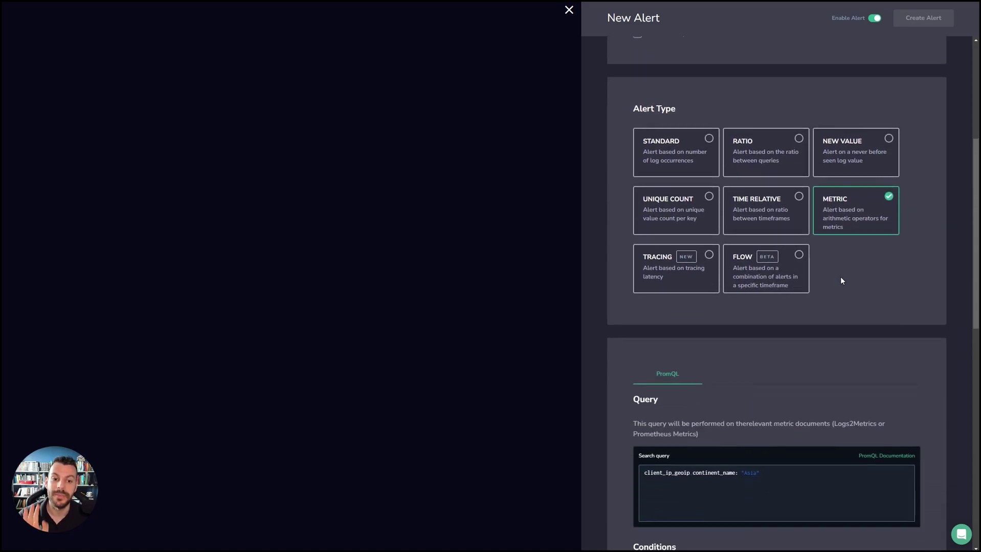
scroll(819, 256, "down", 1)
left_click(777, 271)
key("ctrl+a")
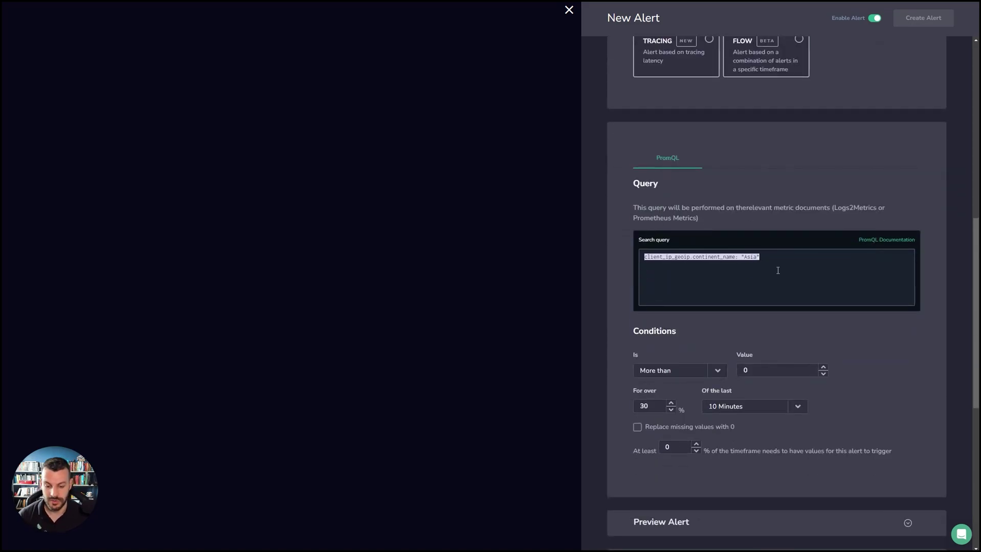
key("BackSpace")
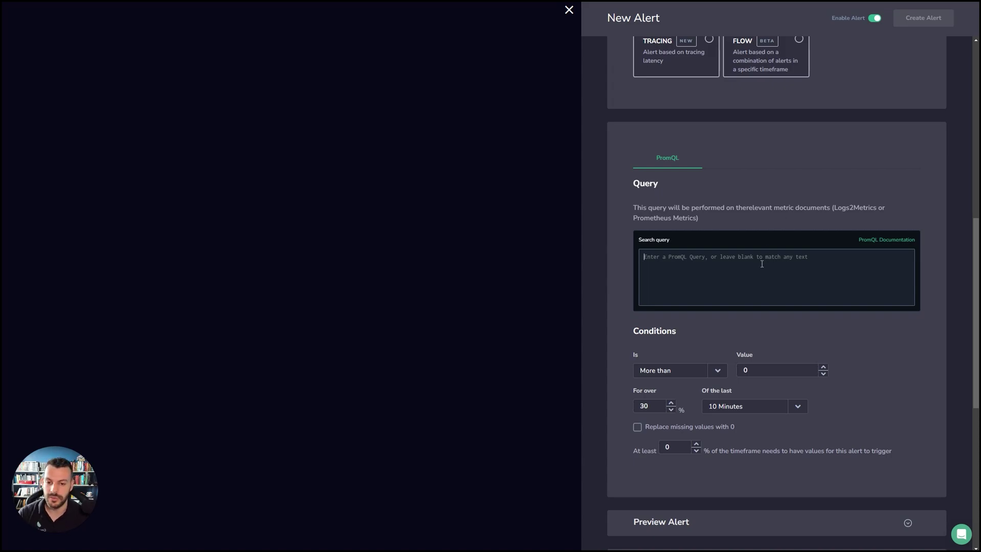
type("load_t")
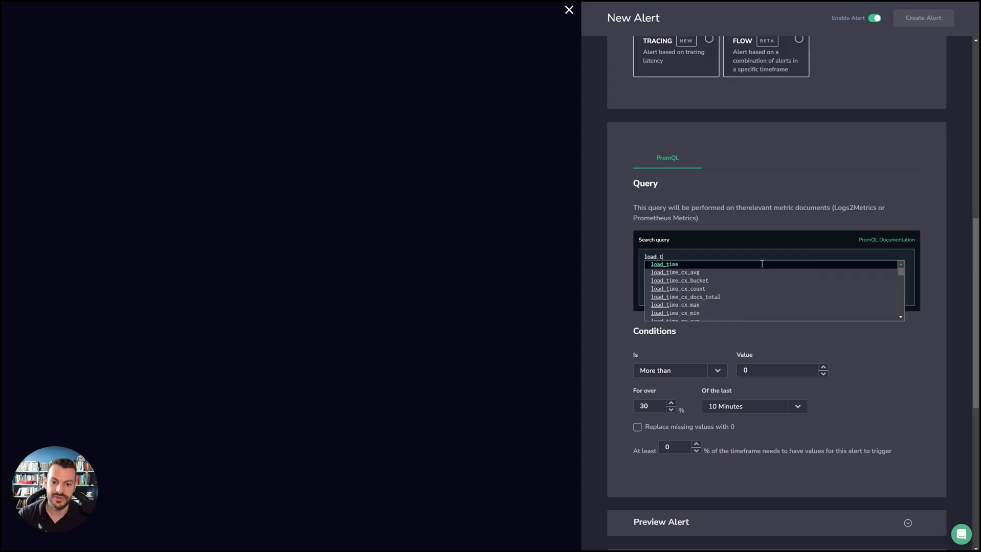
type("ime{")
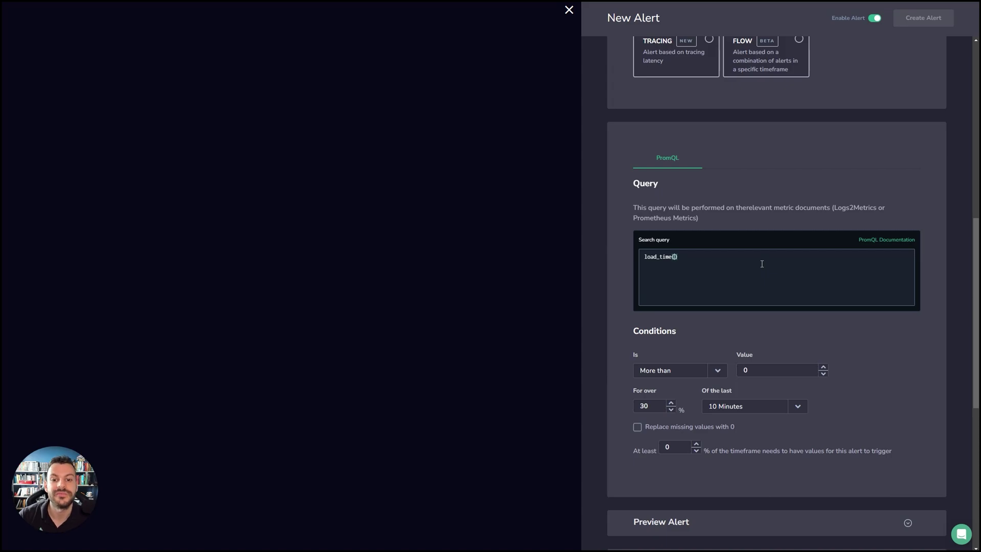
type("continent=\"")
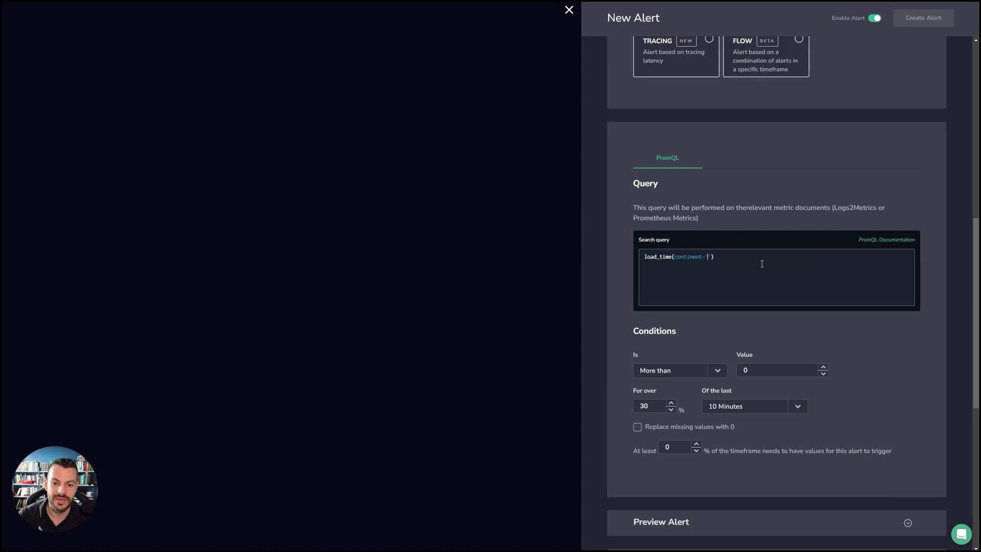
type("Asia")
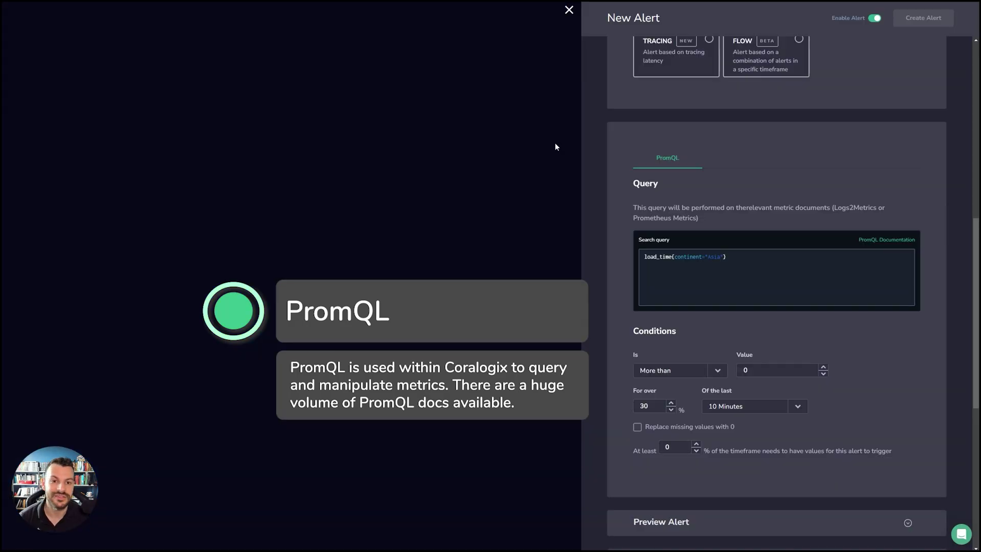
Step: Clear the metric alert's PromQL search query and bring its conditions into view
triple_click(751, 267)
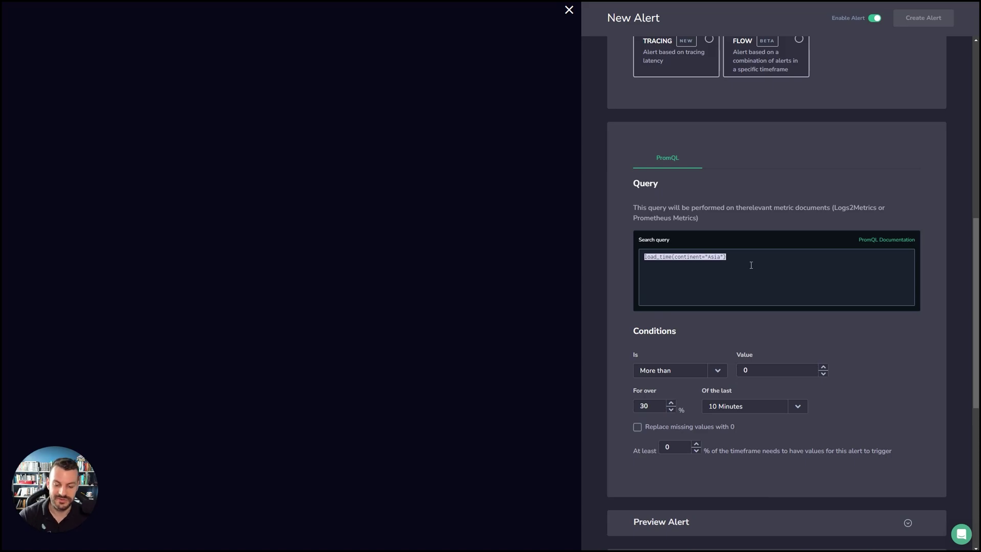
key("BackSpace")
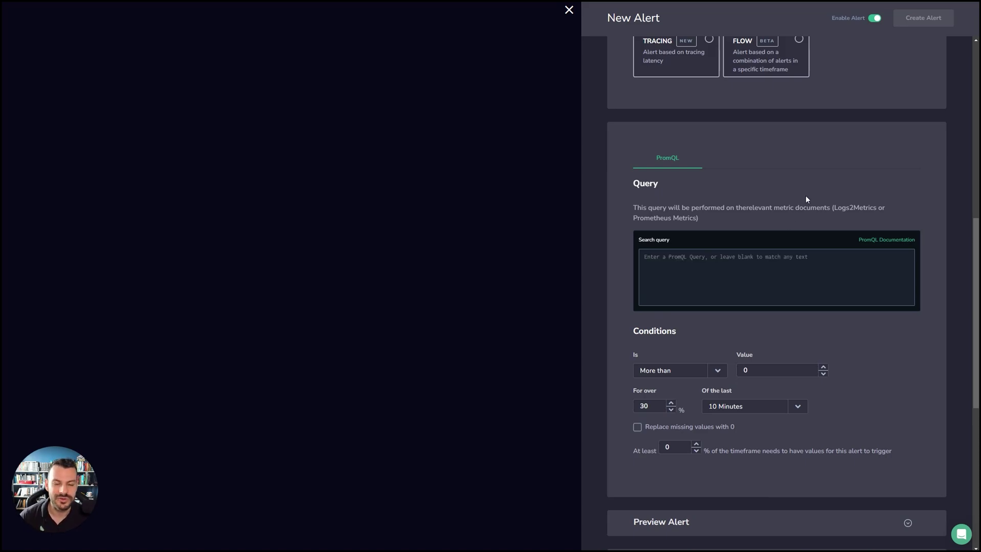
scroll(806, 196, "down", 3)
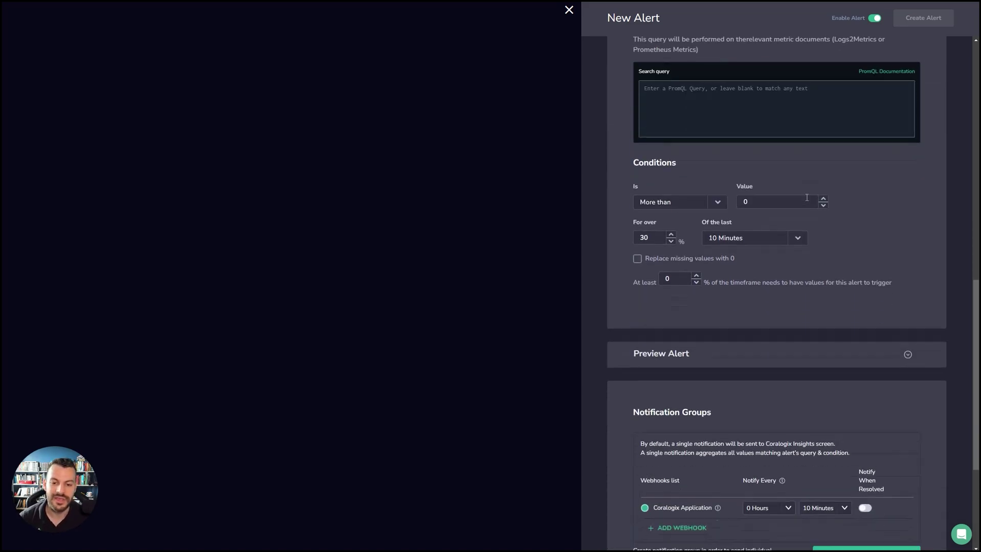
Step: Check the metric condition's comparison options, keep More than, and set the threshold value to 100
left_click(717, 199)
left_click(701, 172)
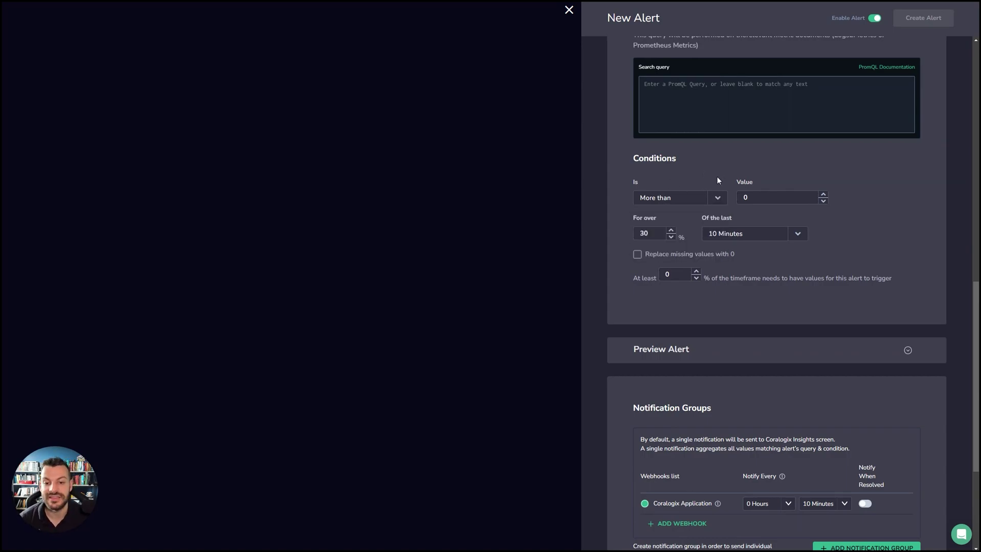
left_click(715, 200)
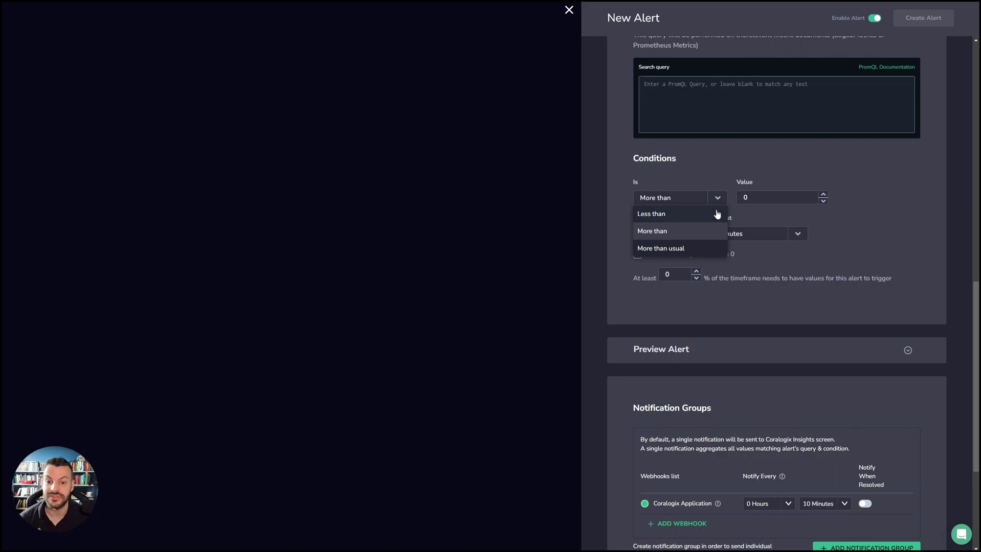
left_click(718, 196)
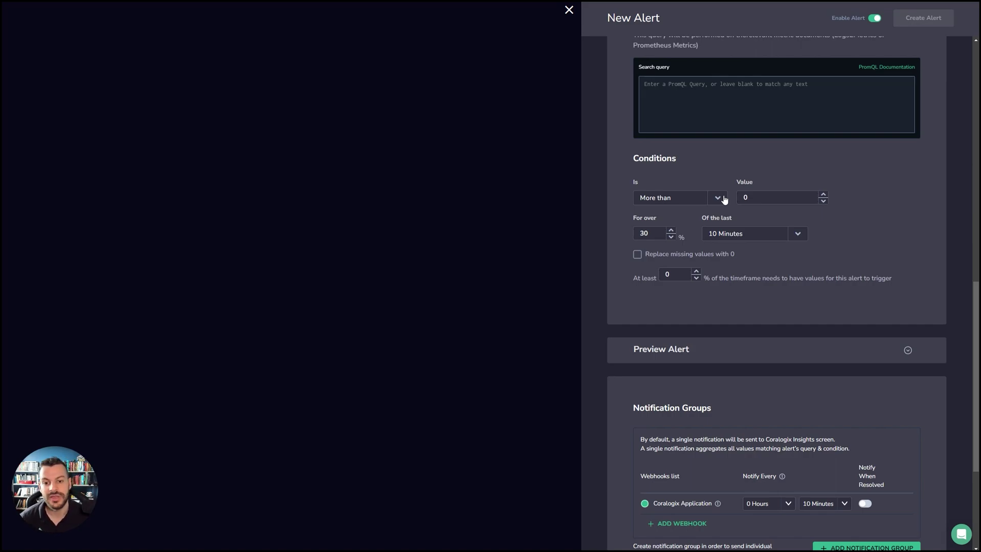
left_click(766, 195)
key("BackSpace")
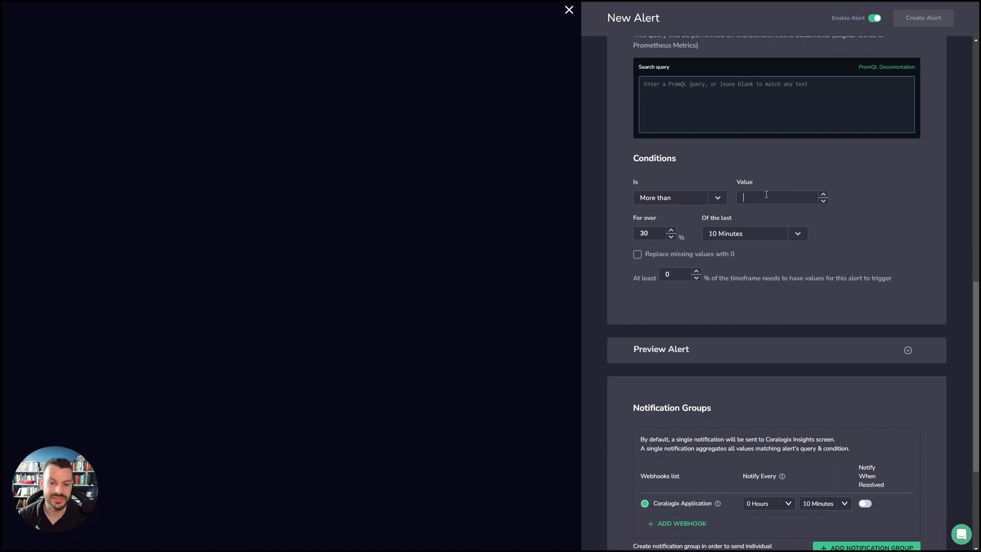
type("100")
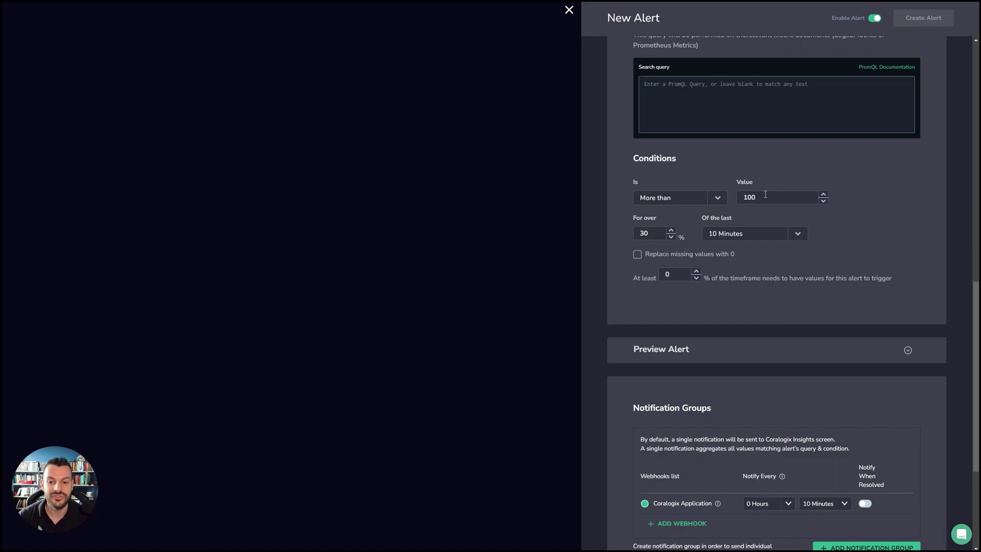
Step: Set the metric condition's For over percentage to 10%
left_click(671, 237)
left_click(671, 237)
left_click(671, 236)
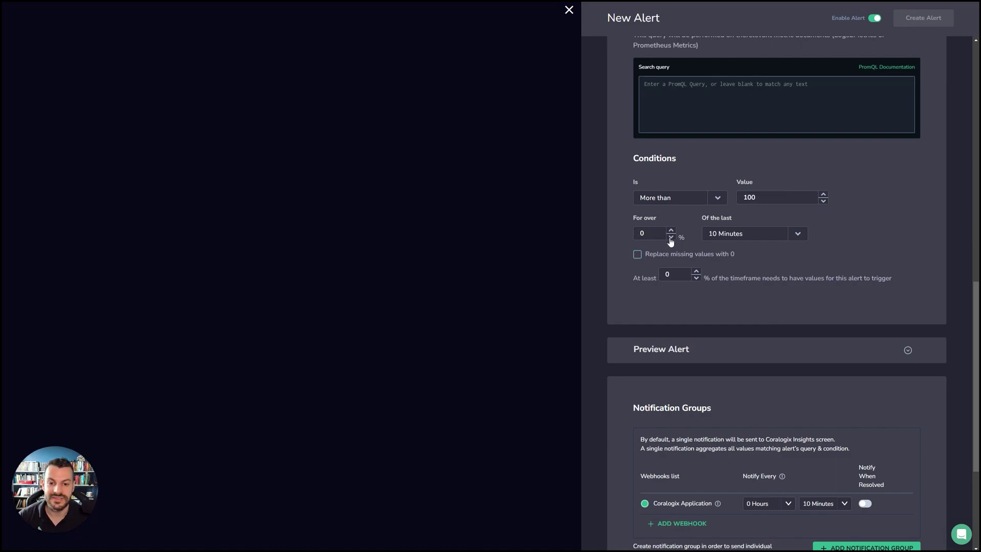
left_click(671, 230)
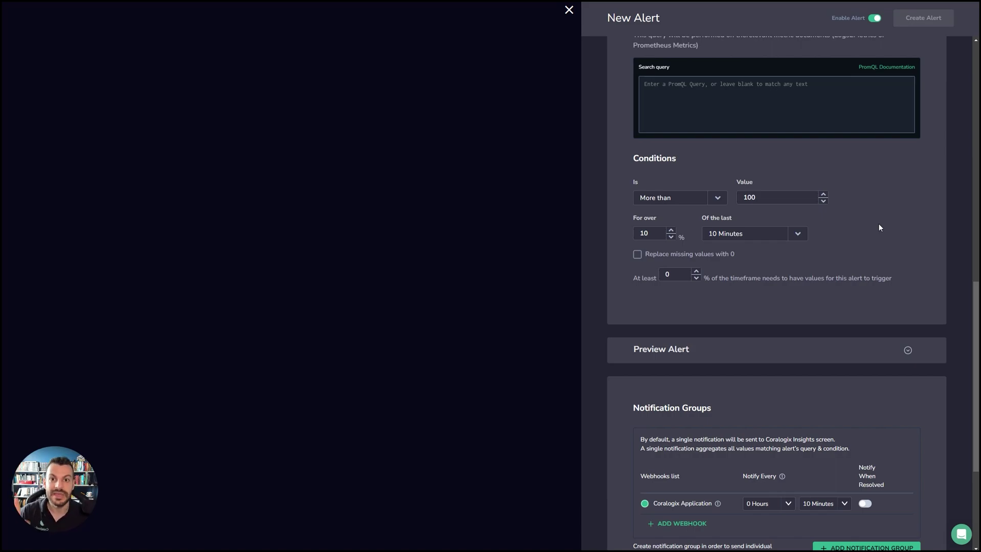
Step: Toggle replacing missing values with 0 on and back off, and require at least 90% of the timeframe to have values
left_click(636, 255)
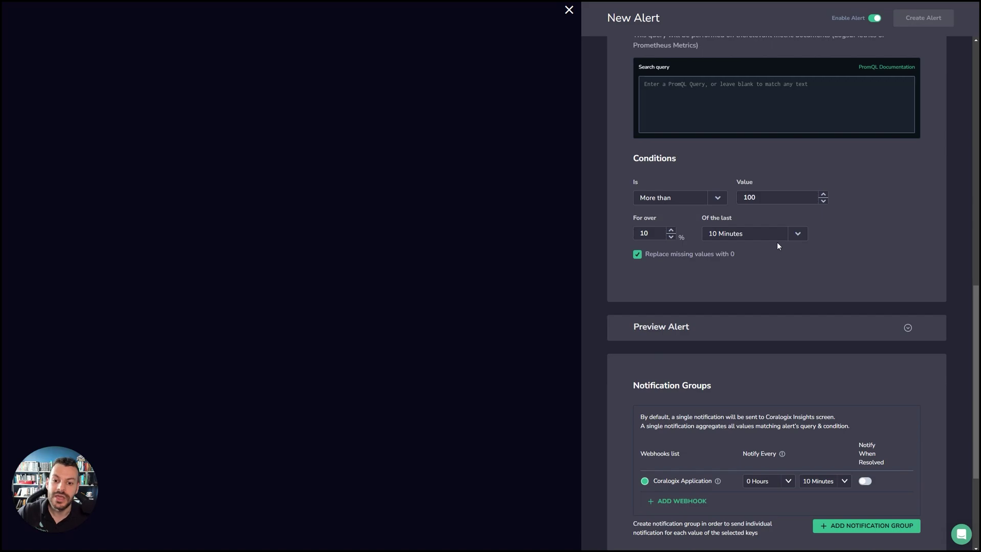
left_click(637, 255)
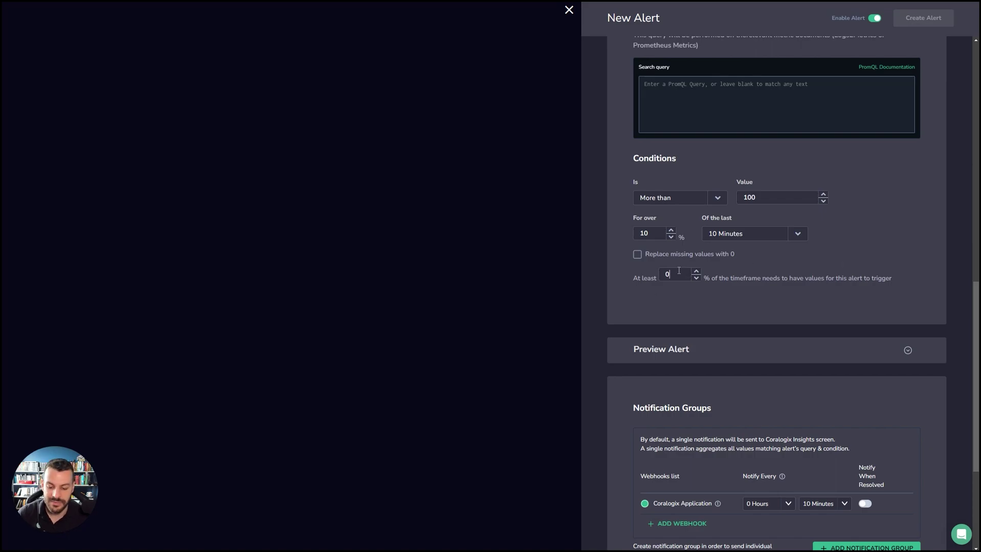
key("BackSpace")
type("90")
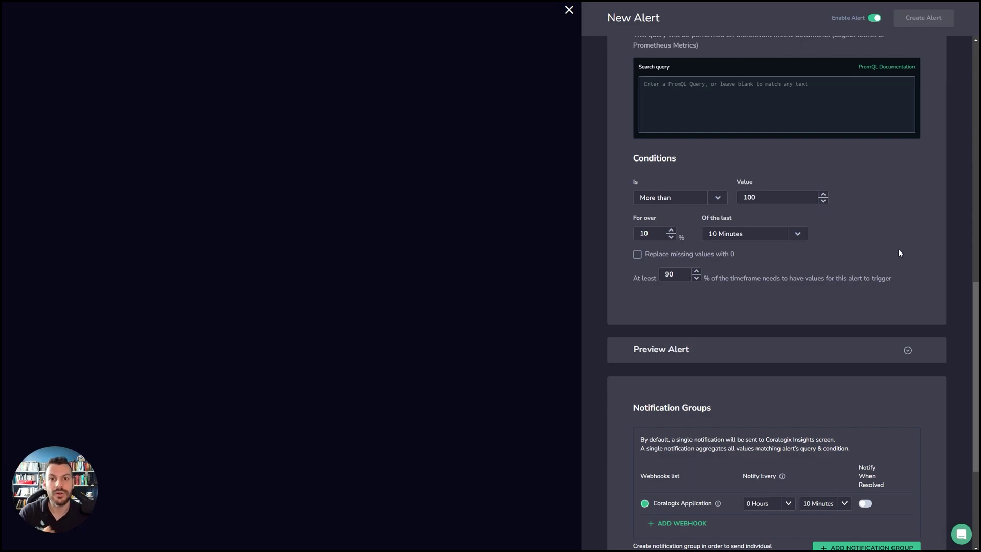
Step: Expand the alert preview, enter load_time as the PromQL search query, and refresh the preview to inspect its chart
left_click(906, 350)
scroll(849, 381, "down", 2)
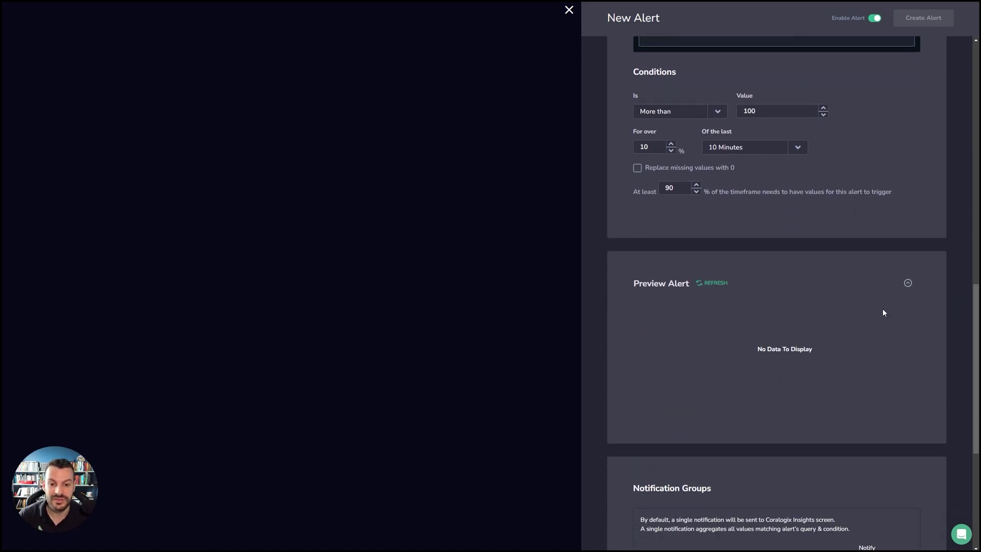
scroll(892, 307, "up", 5)
scroll(880, 325, "down", 3)
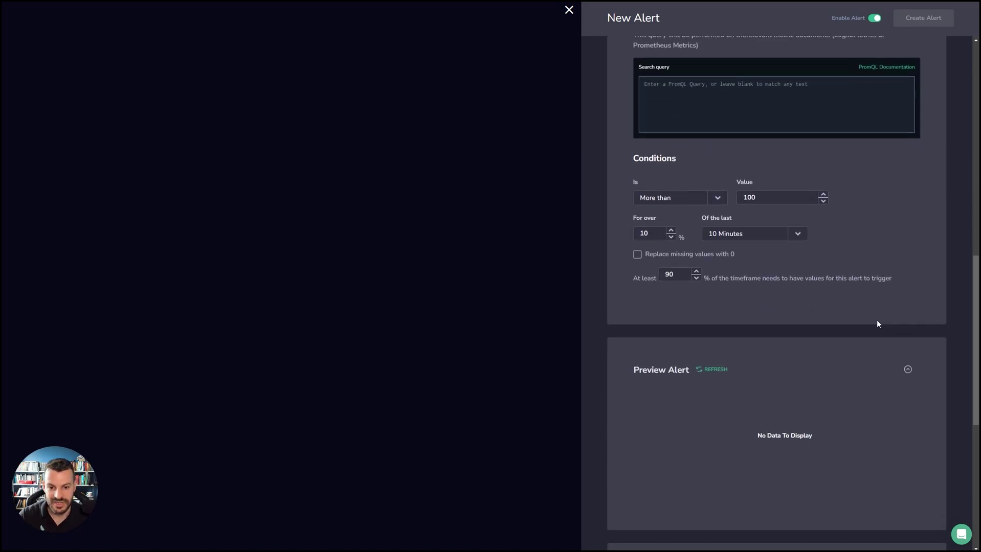
type("load_time")
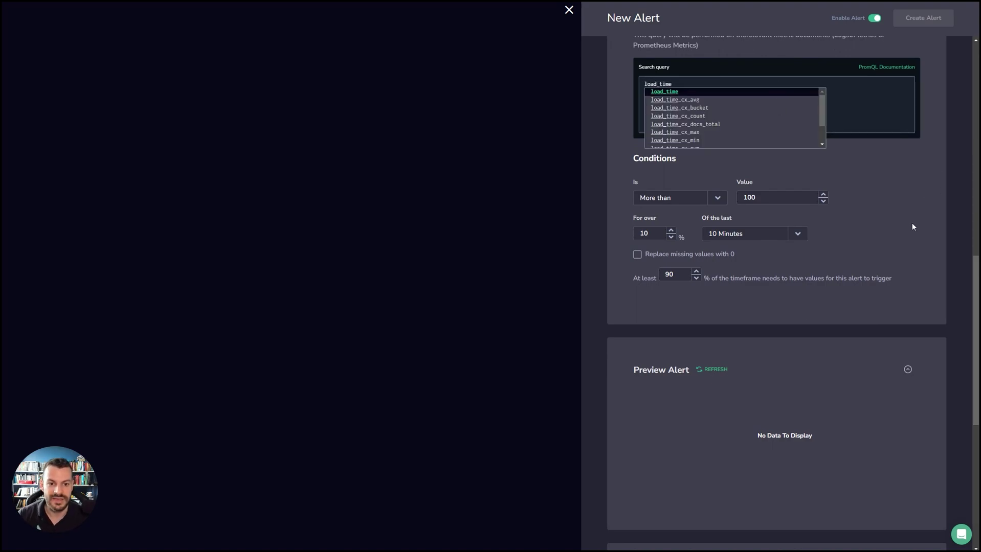
left_click(712, 371)
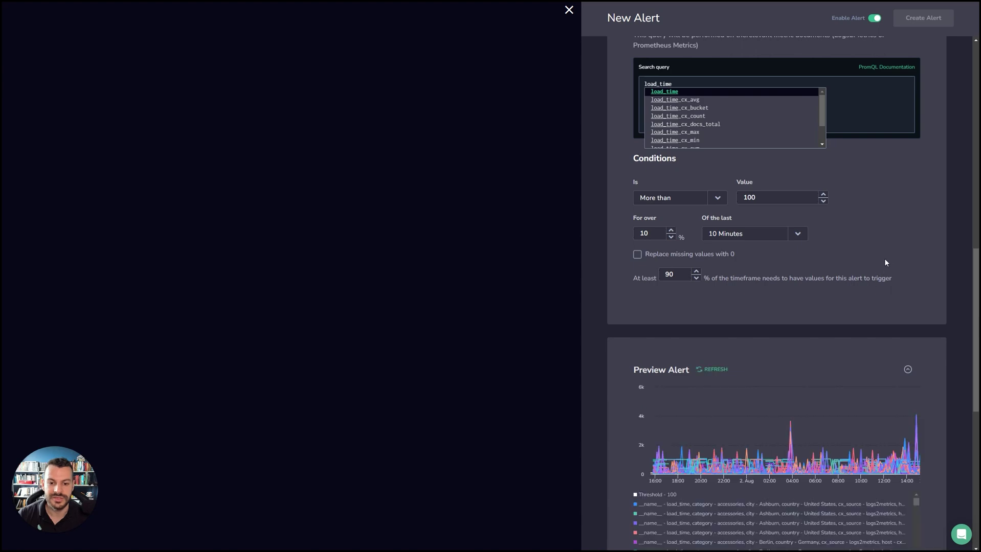
scroll(854, 339, "down", 3)
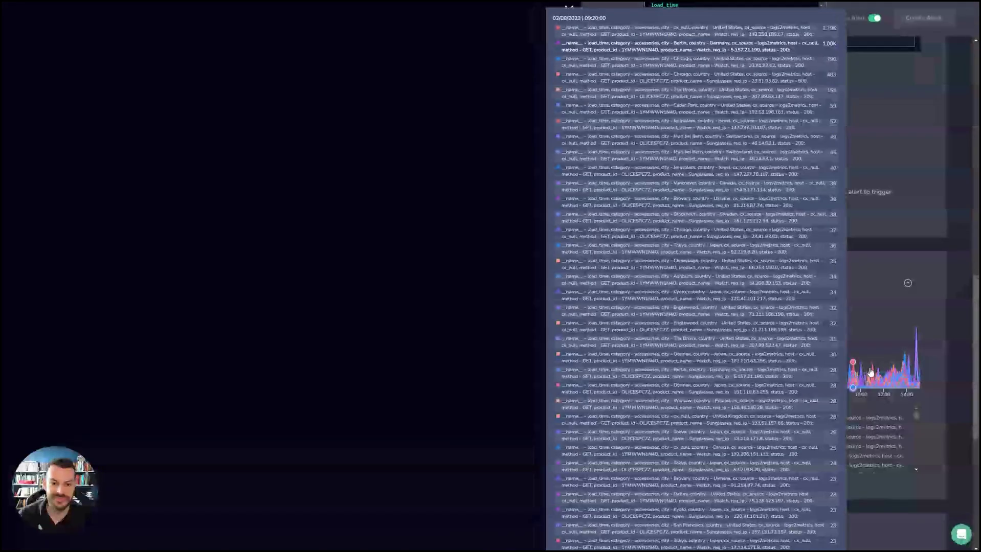
mouse_move(919, 370)
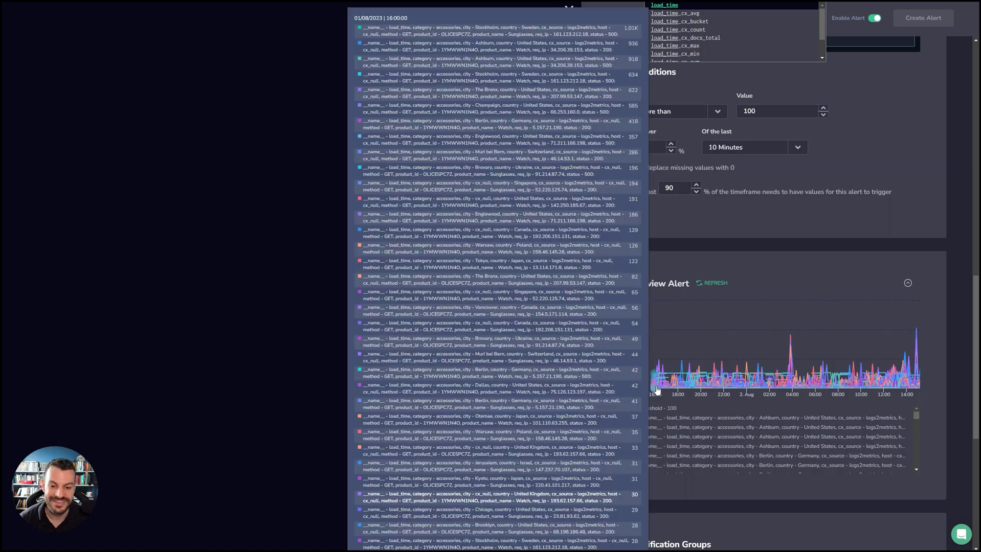
scroll(609, 313, "up", 5)
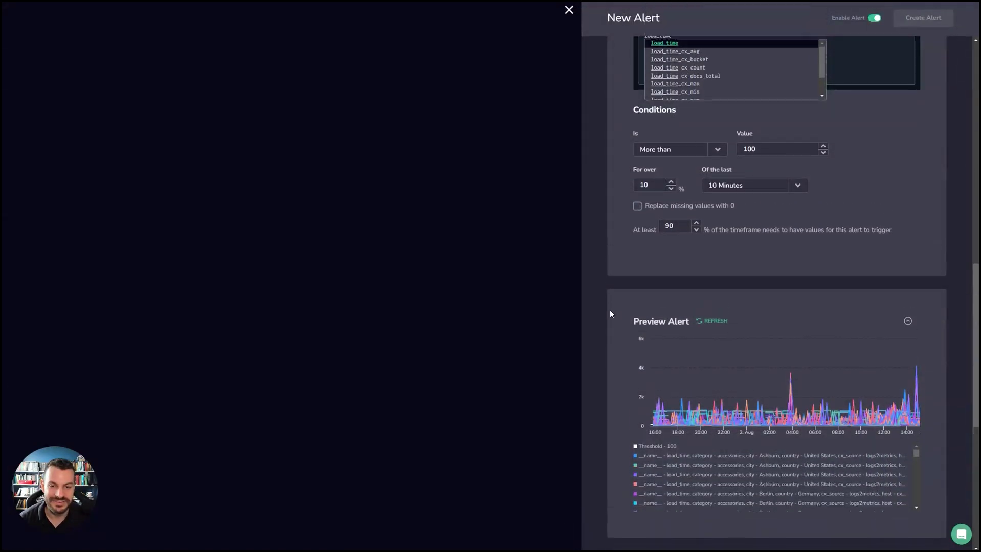
left_click(678, 258)
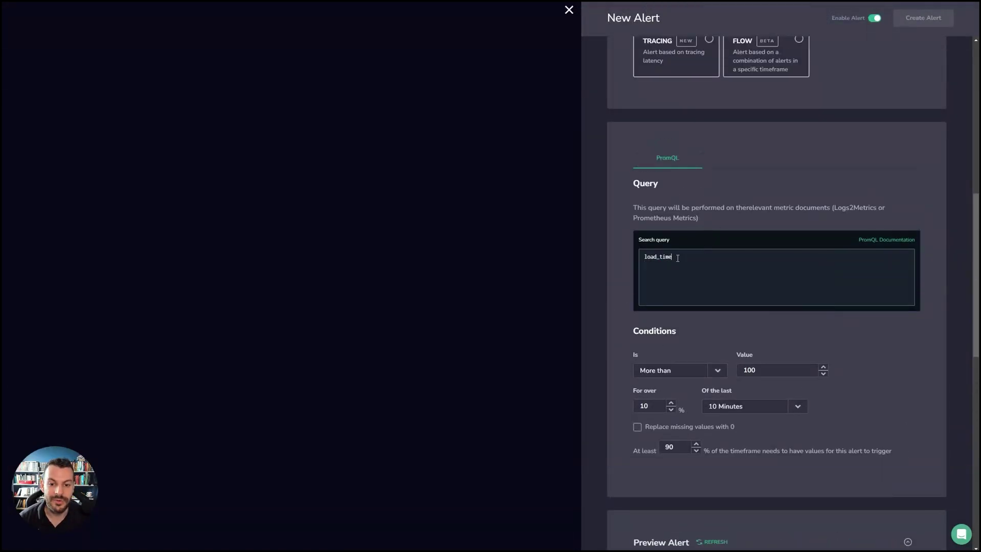
Step: Change the metric condition's comparison to More than usual
scroll(603, 327, "down", 3)
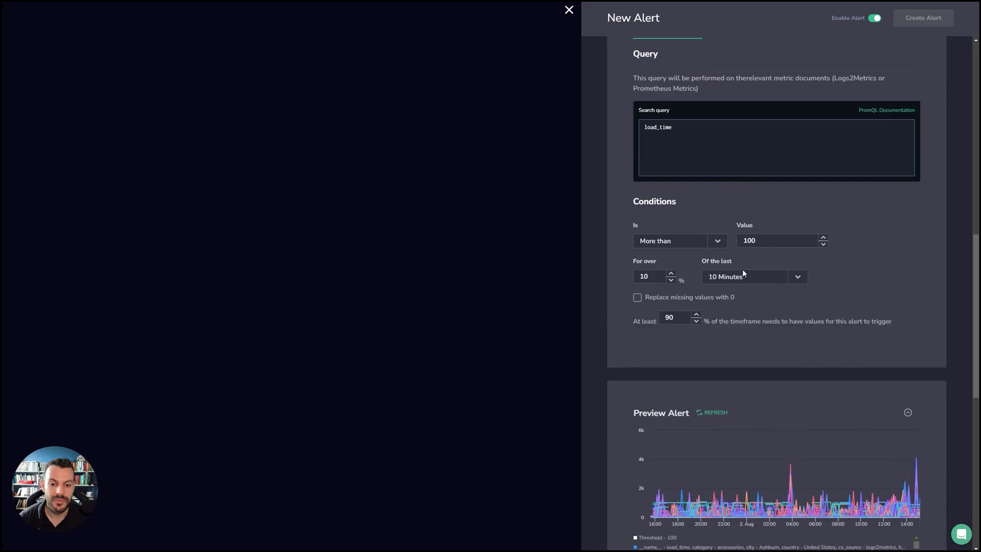
left_click(687, 238)
left_click(681, 291)
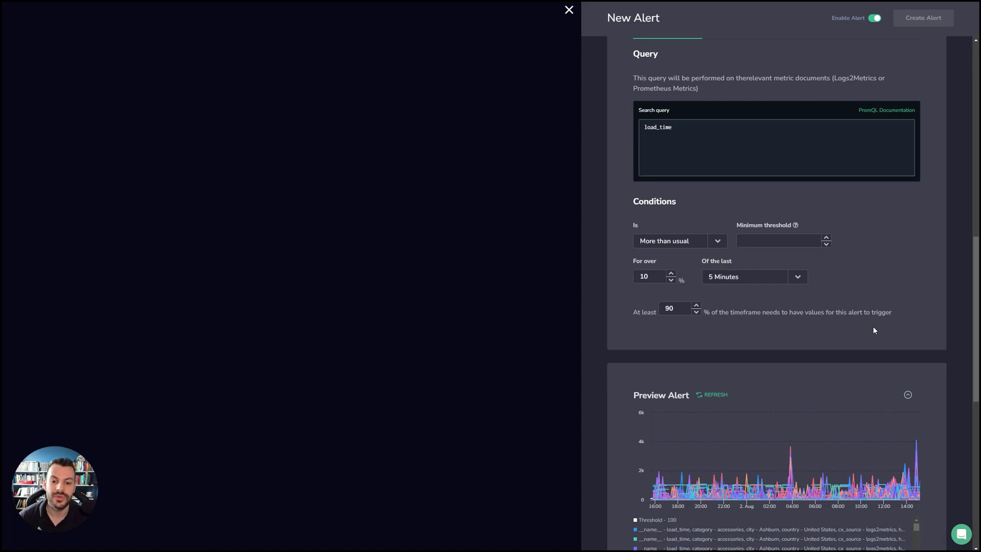
Step: Set the metric condition's comparison to Less than and disable replacing missing values with 0
left_click(713, 243)
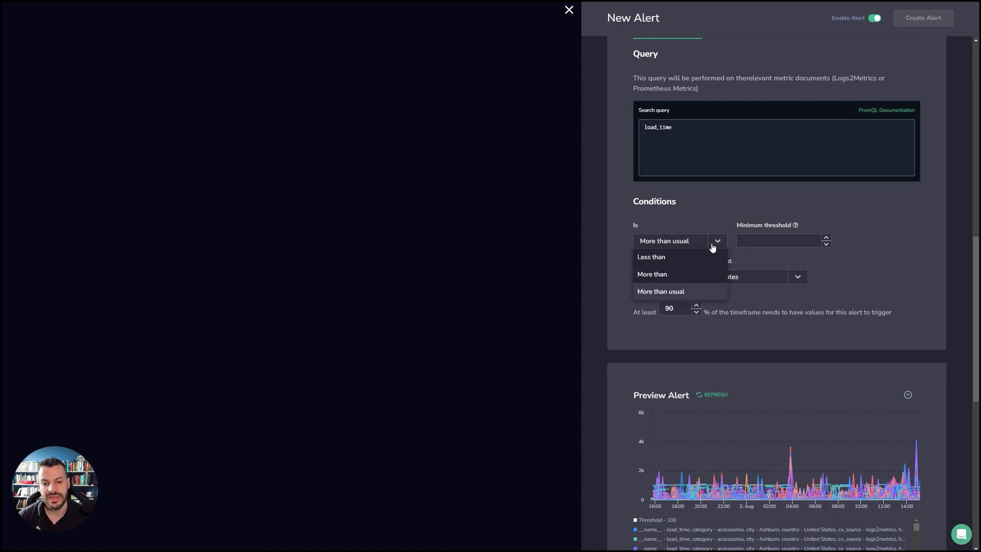
left_click(688, 258)
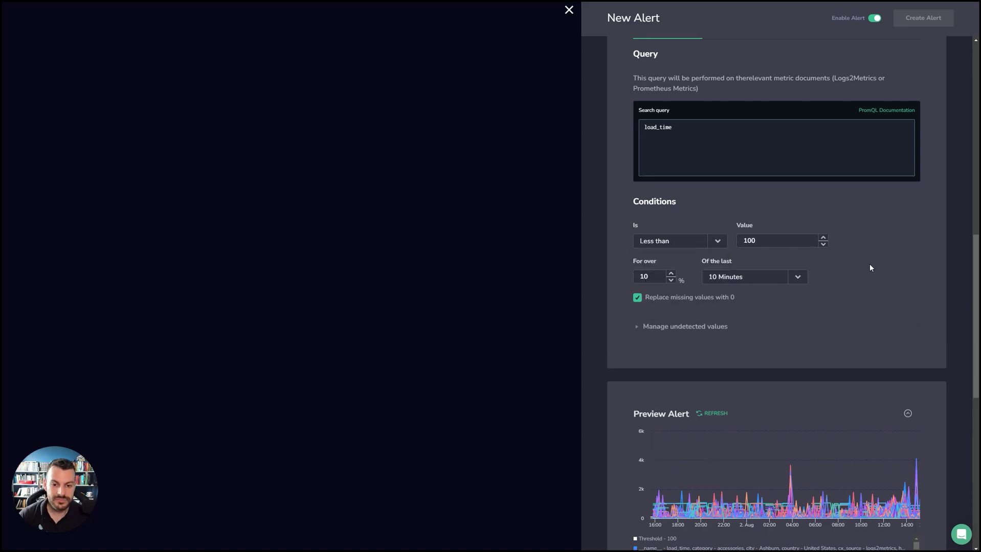
left_click(645, 301)
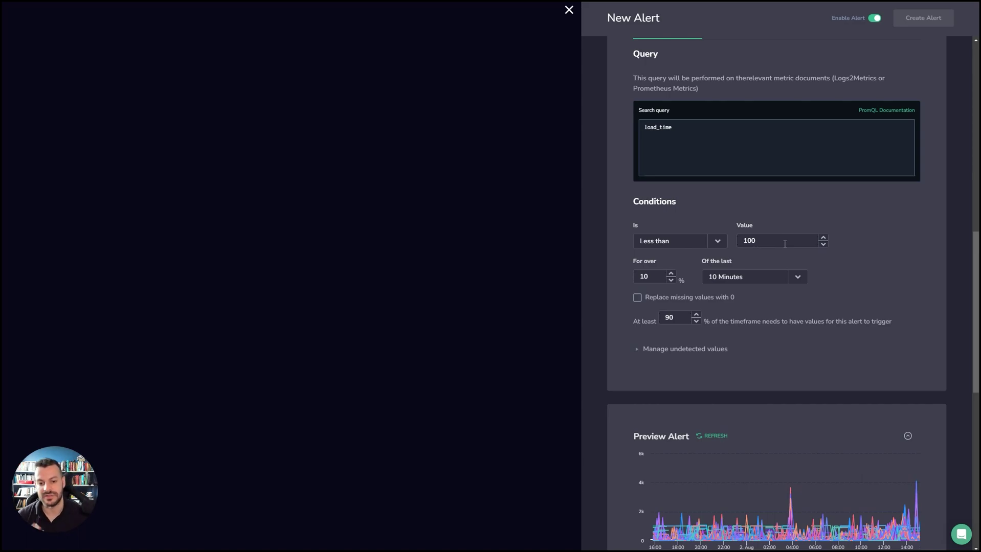
scroll(755, 343, "down", 2)
scroll(795, 290, "up", 2)
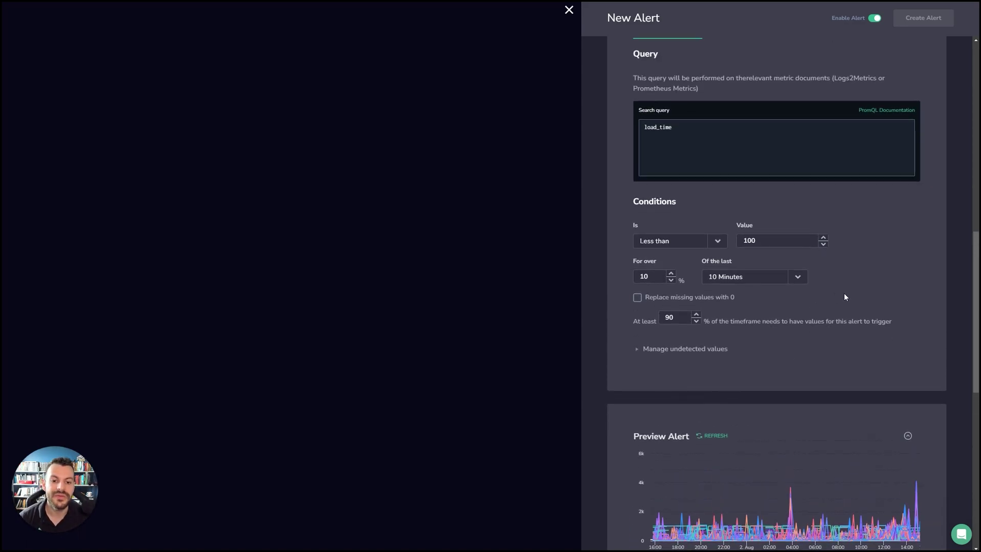
Step: Expand the undetected values settings and toggle replacing missing values with 0 on and back off
left_click(645, 349)
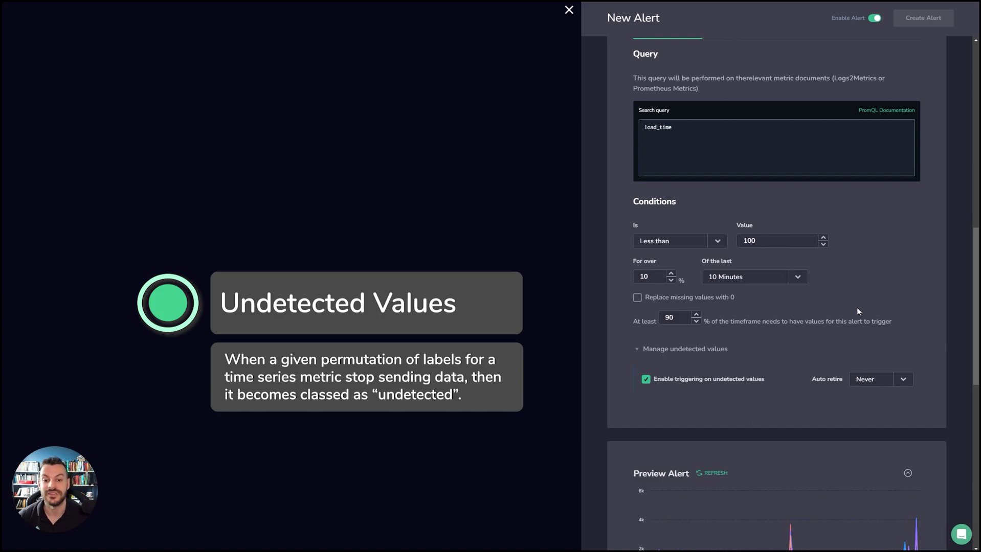
left_click(643, 297)
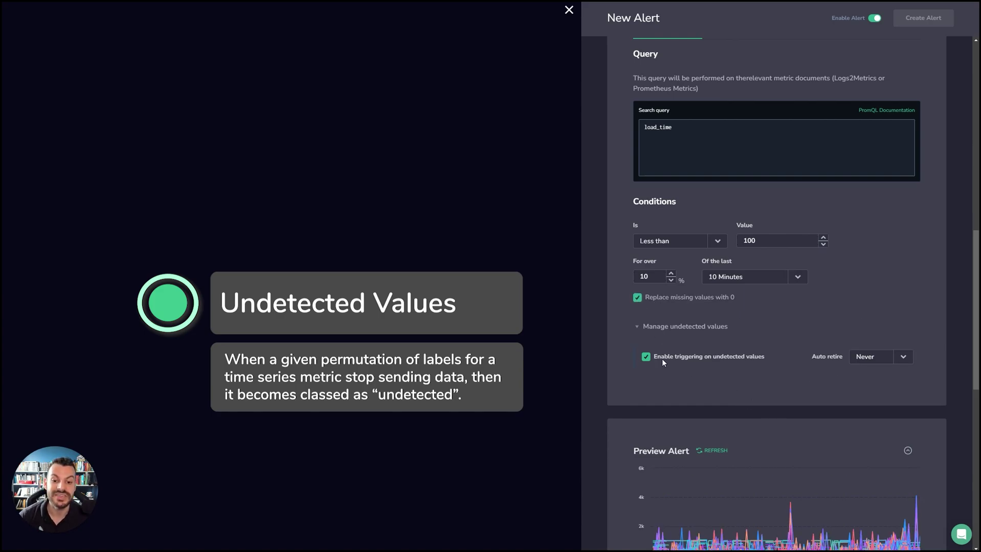
left_click(638, 327)
left_click(638, 327)
left_click(639, 327)
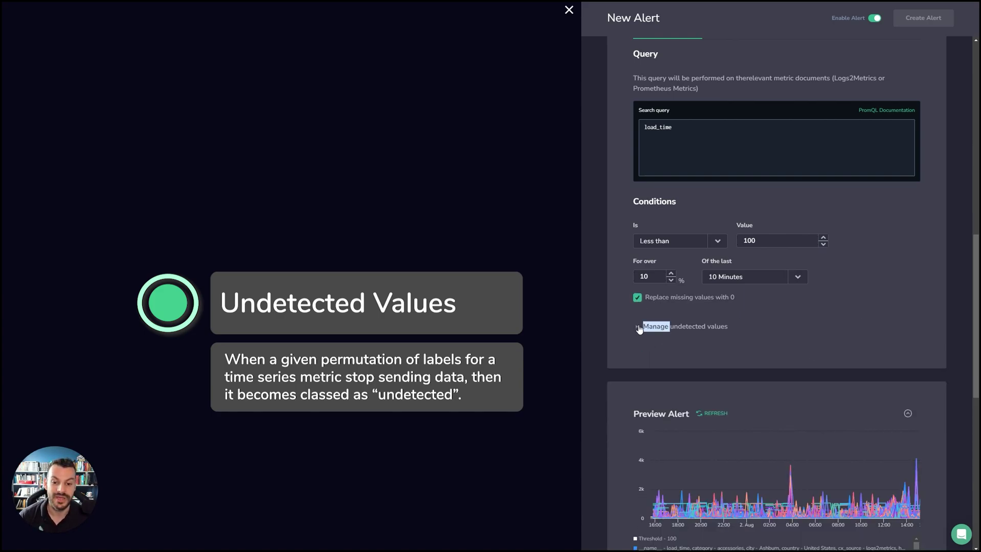
left_click(638, 328)
left_click(637, 297)
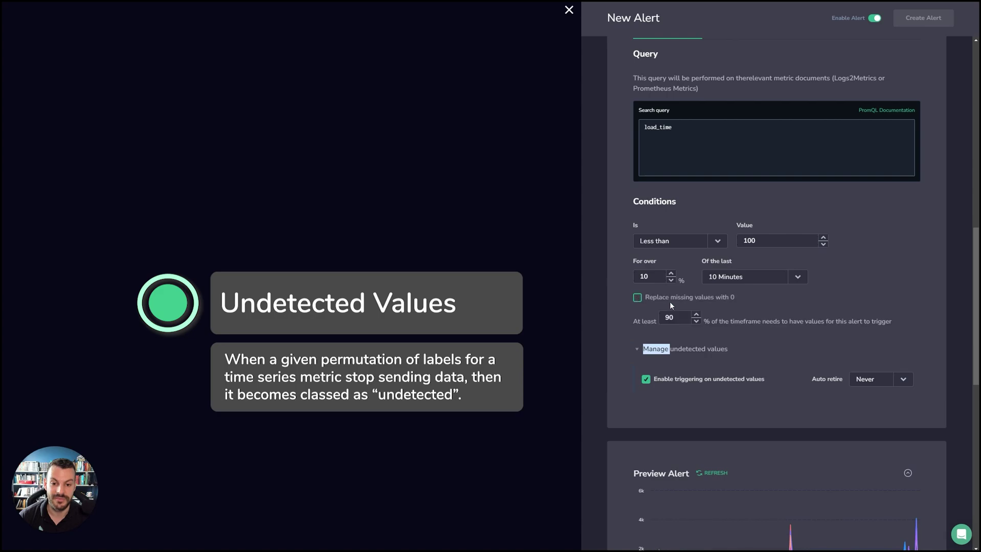
left_click(777, 318)
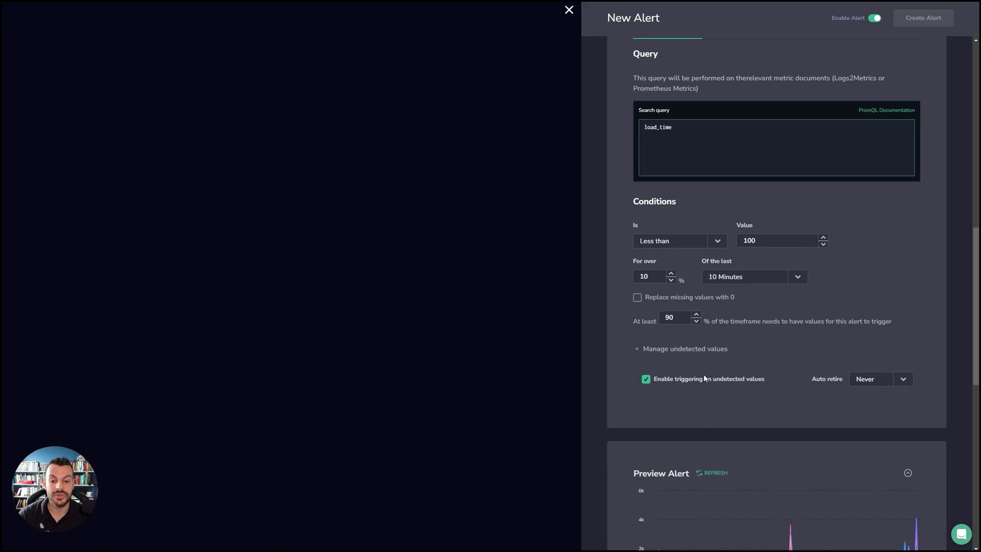
Step: Toggle triggering on undetected values off and back on, and set its auto retire period to 1h
left_click(657, 379)
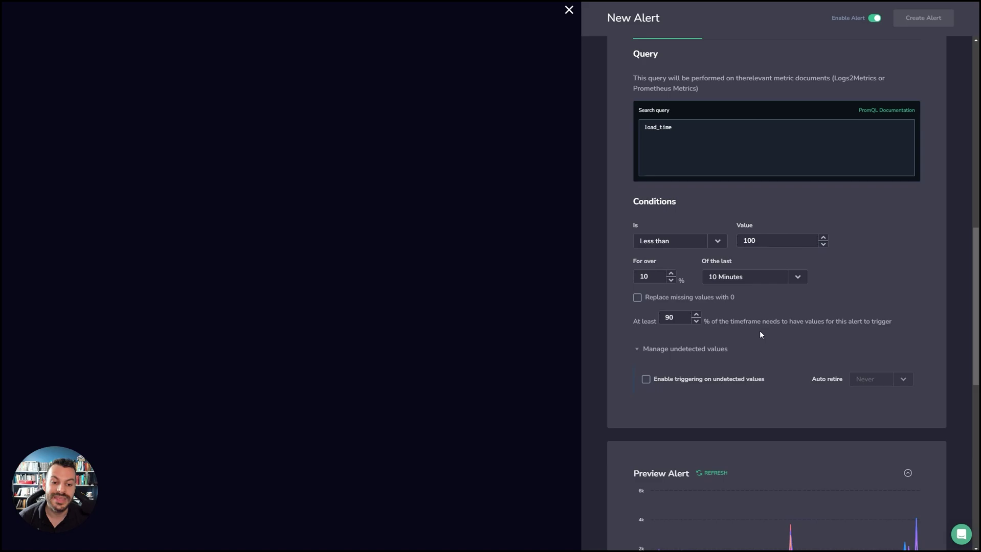
left_click(655, 379)
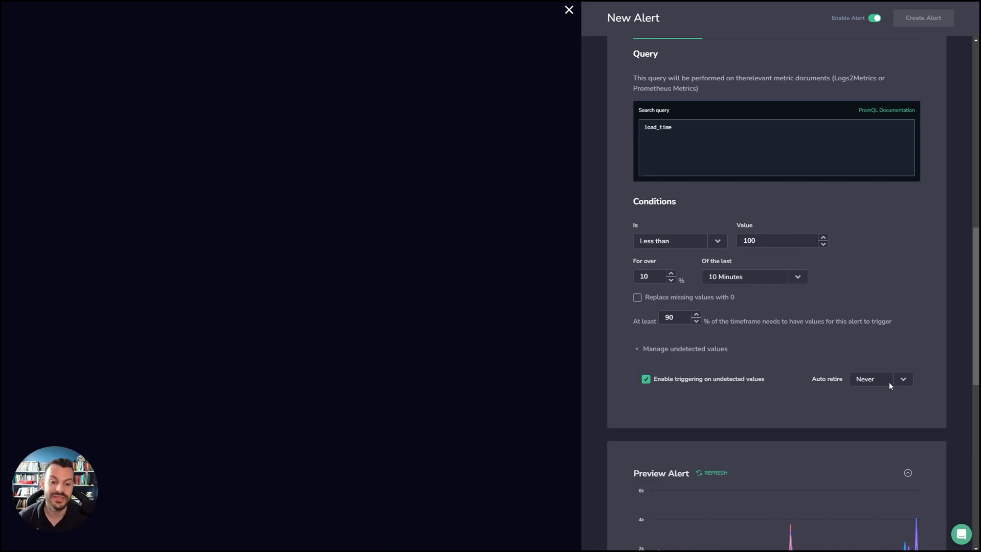
left_click(887, 383)
left_click(862, 464)
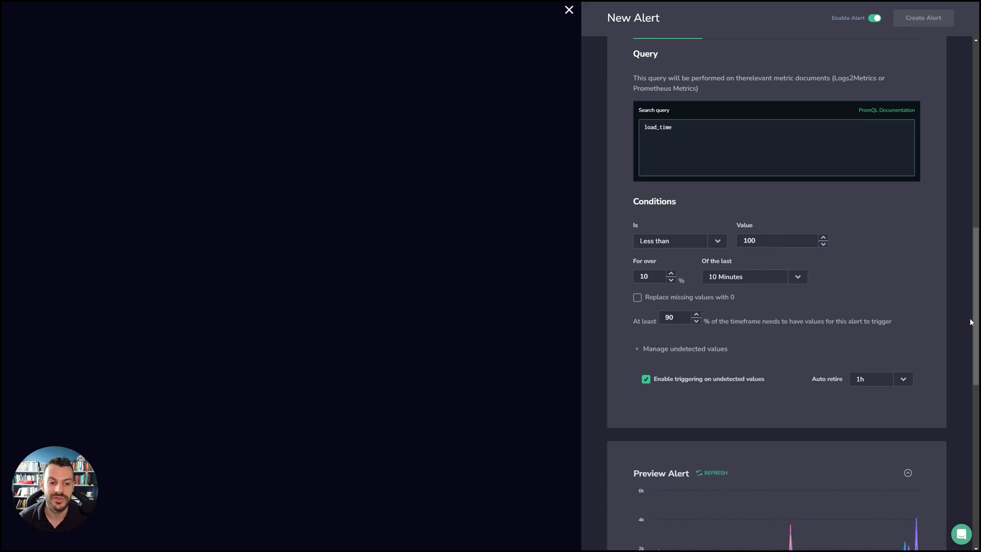
Step: Look over the metric alert's notification groups and triggering schedule
left_click_drag(975, 324, 959, 512)
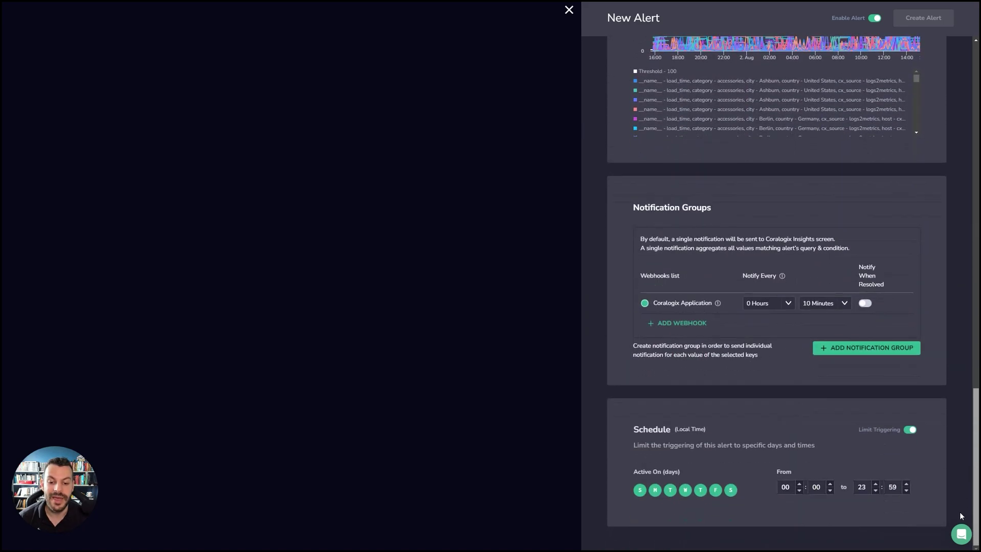
scroll(812, 337, "up", 3)
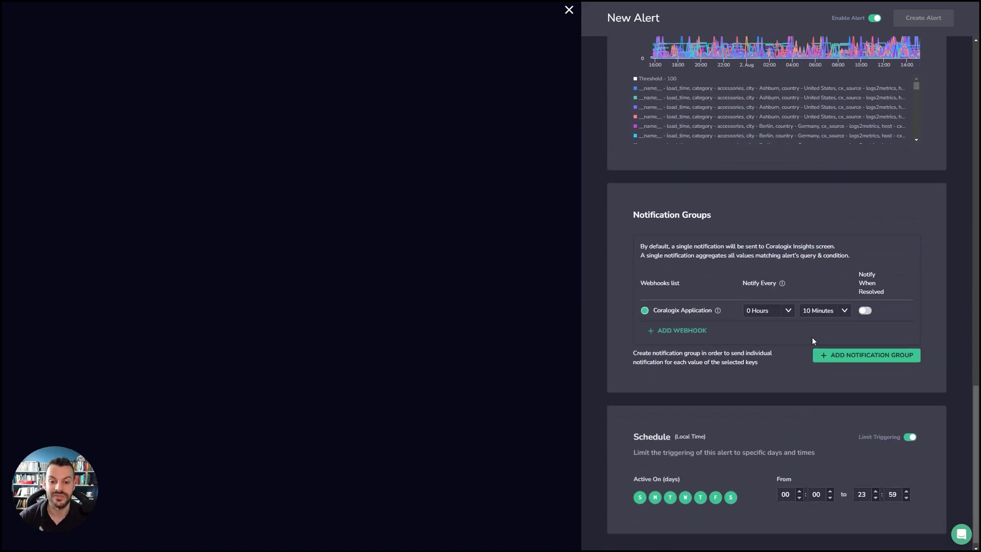
scroll(691, 192, "down", 3)
mouse_move(883, 88)
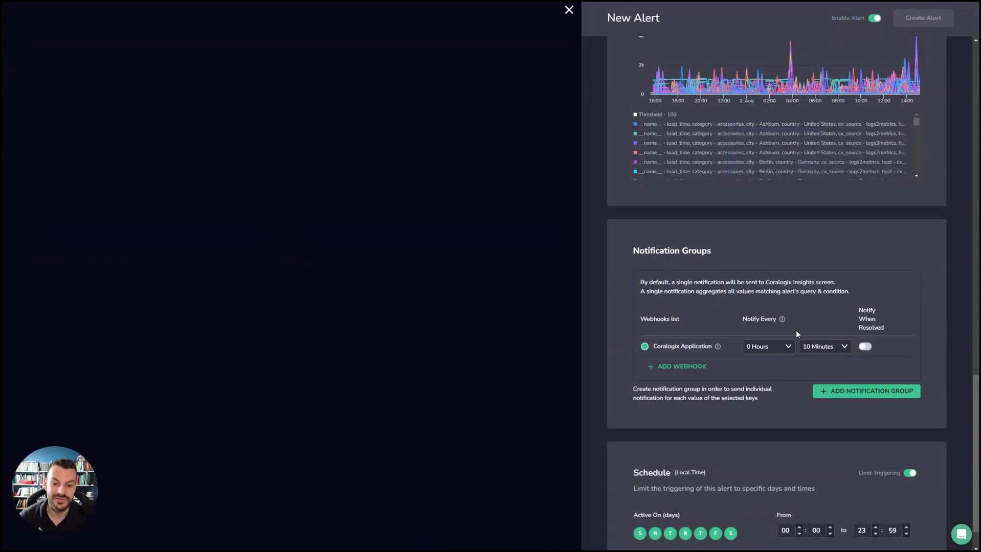
scroll(725, 501, "down", 1)
scroll(717, 451, "up", 7)
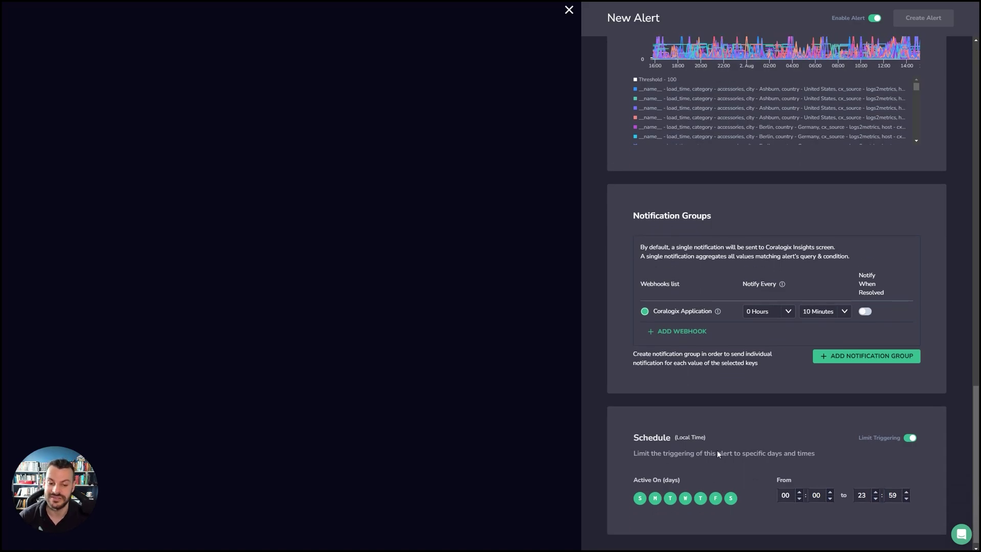
scroll(743, 455, "up", 8)
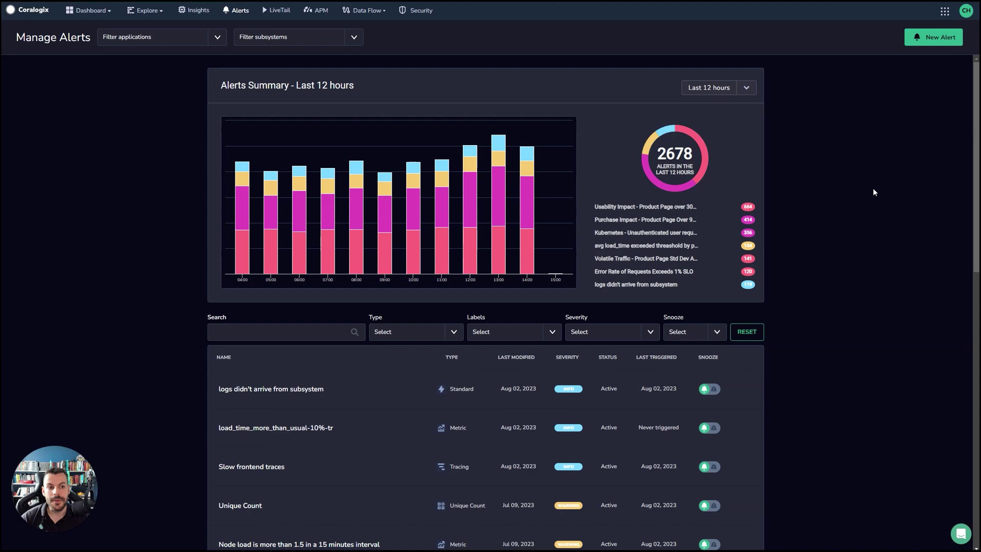
Step: Start a new standard alert and enter the search query kubernetes.namespace: "default"
left_click(941, 38)
scroll(834, 159, "down", 5)
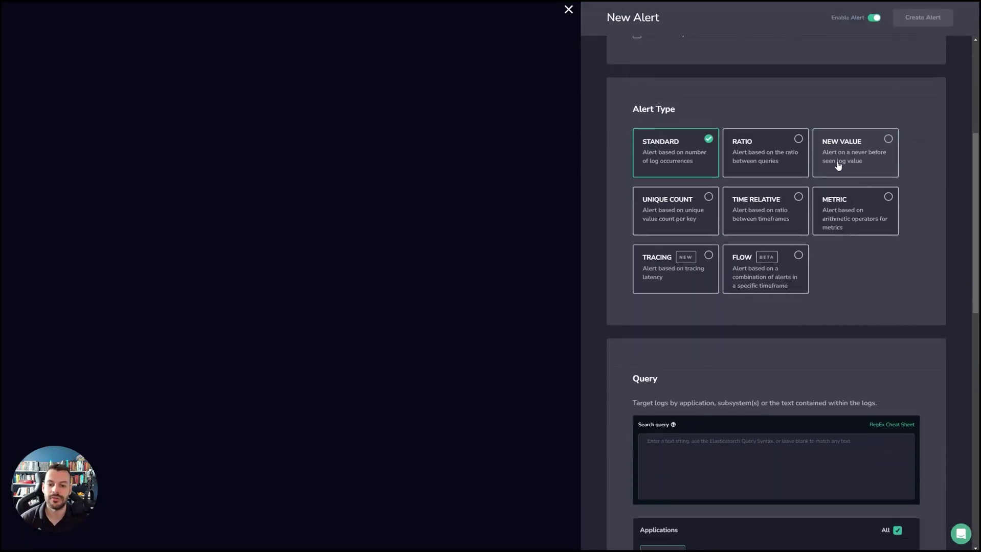
scroll(838, 164, "down", 7)
scroll(658, 181, "up", 3)
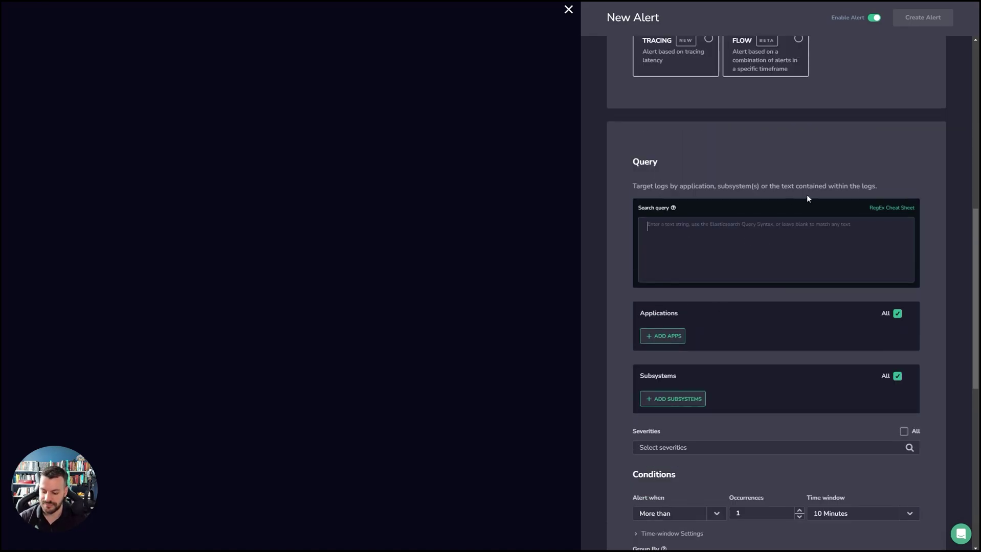
type("kubernetes")
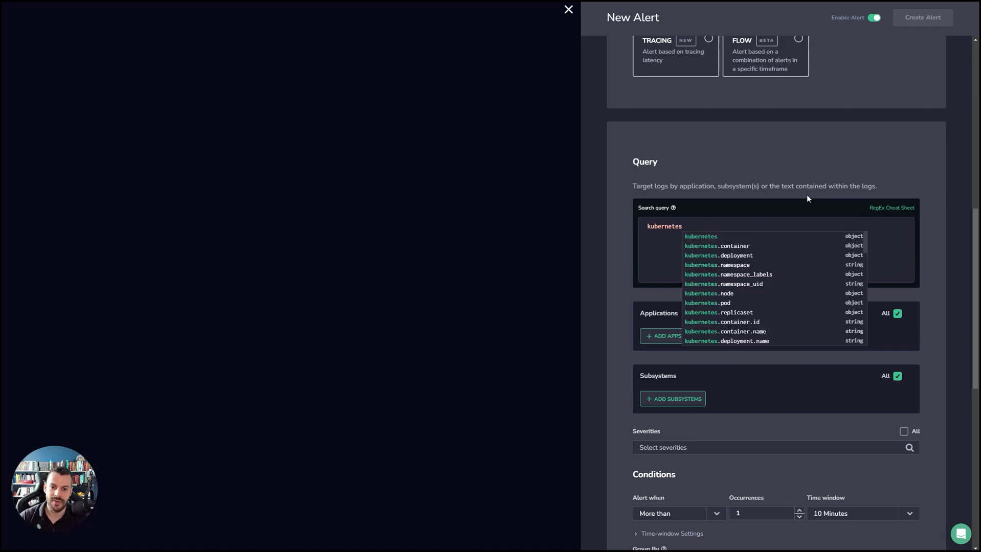
left_click(737, 265)
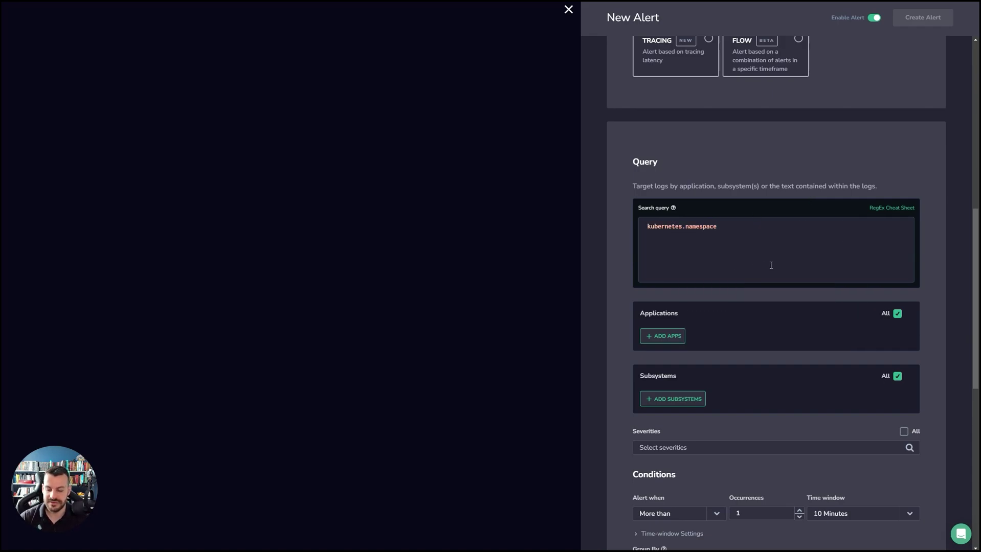
type("default")
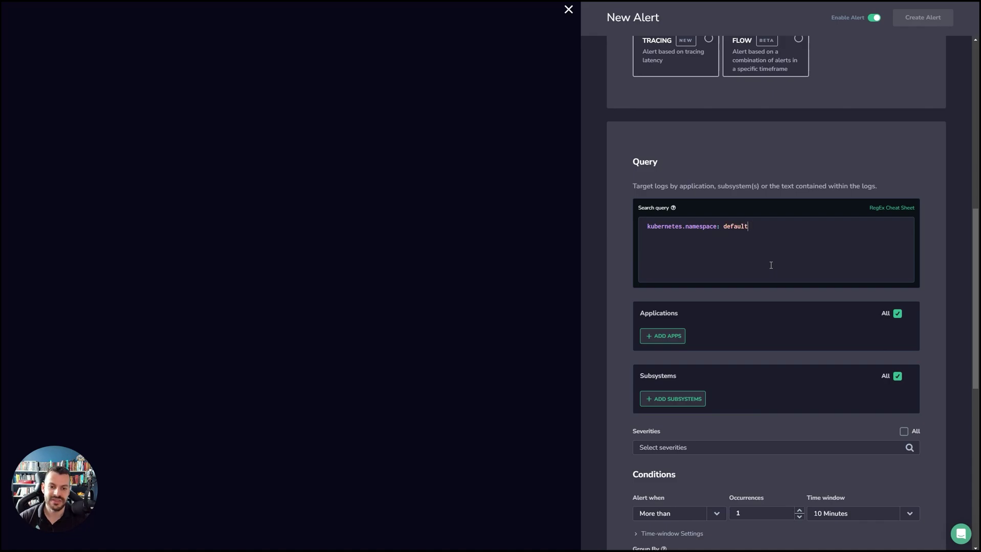
left_click(764, 234)
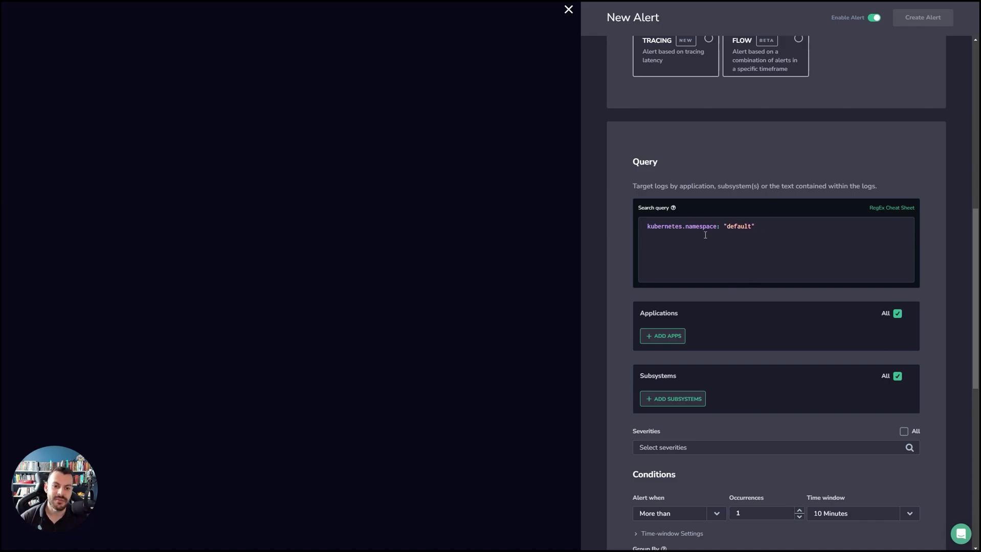
Step: Restrict the alert query to the aws-lambda application, the chronicle security subsystem and Verbose severity
scroll(731, 224, "down", 2)
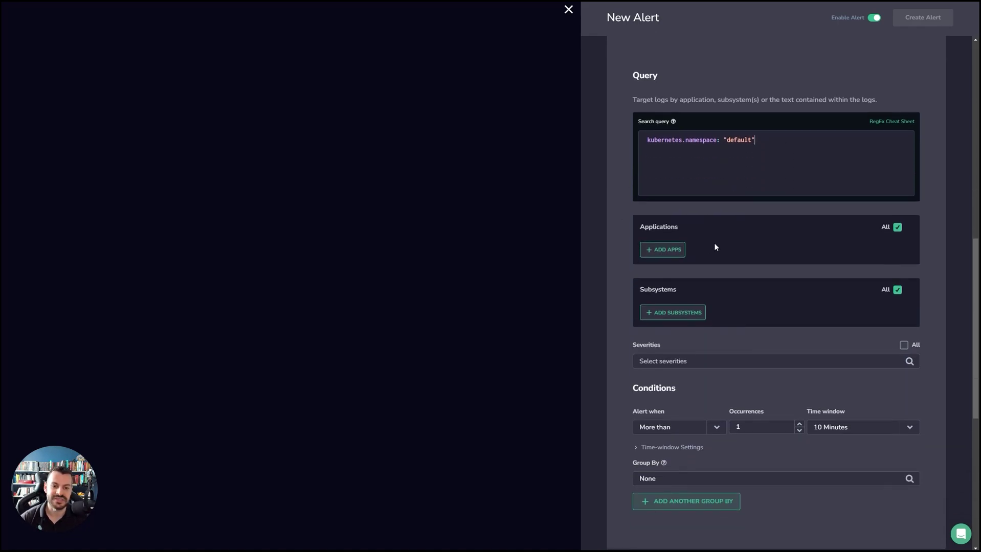
left_click(674, 250)
left_click(757, 251)
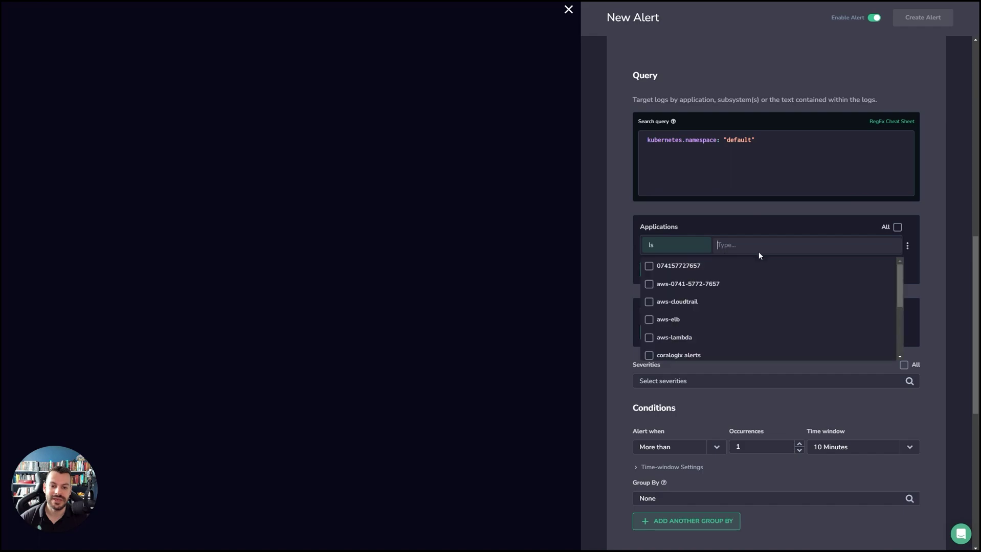
left_click(725, 338)
left_click(685, 332)
left_click(735, 333)
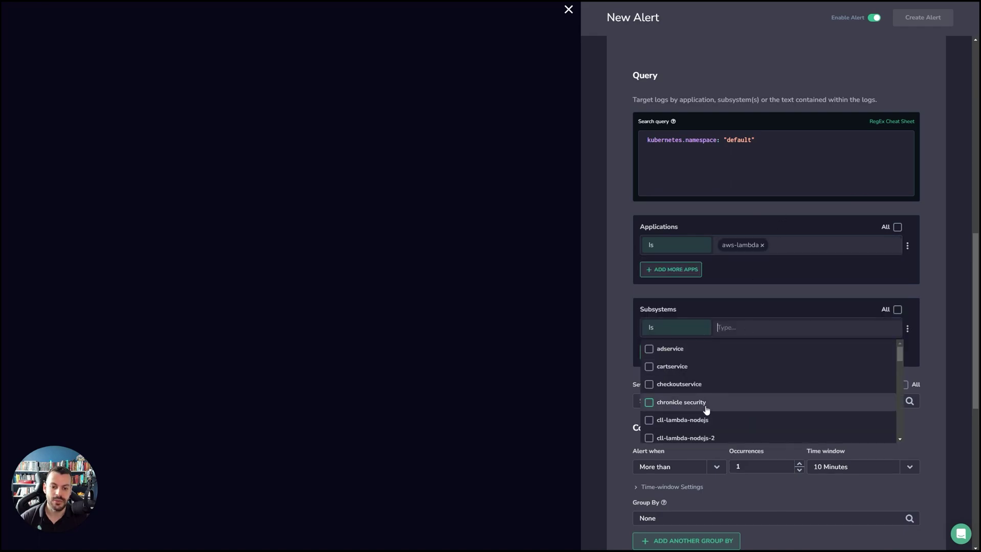
left_click(705, 407)
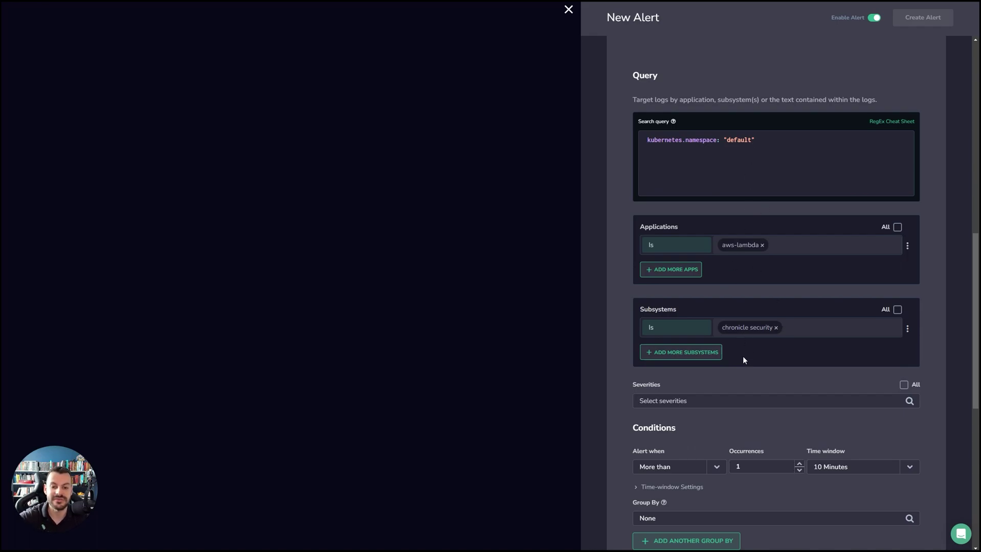
left_click(739, 402)
left_click(712, 432)
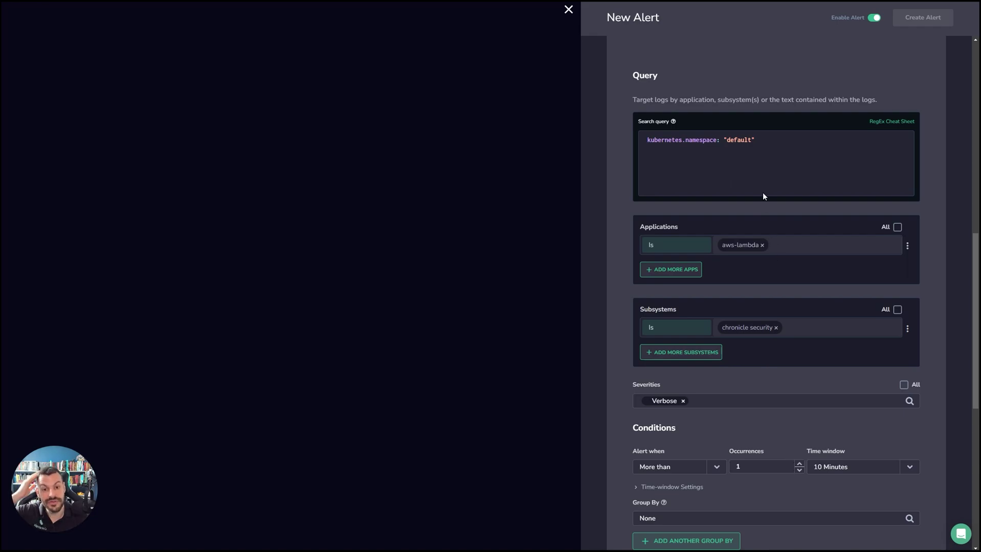
Step: Copy the alert's whole search query and discard the unsaved alert
left_click_drag(754, 139, 634, 141)
key("ctrl+c")
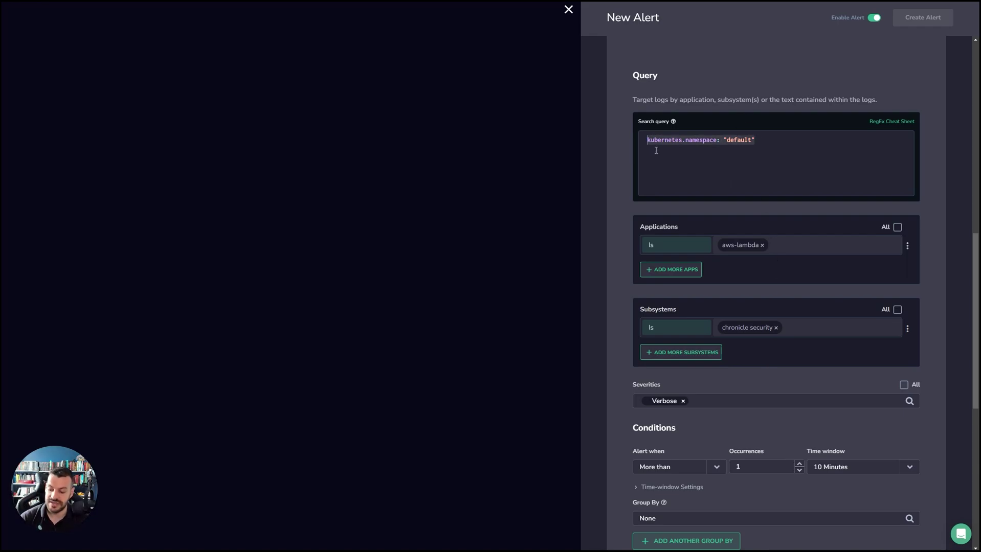
left_click(568, 9)
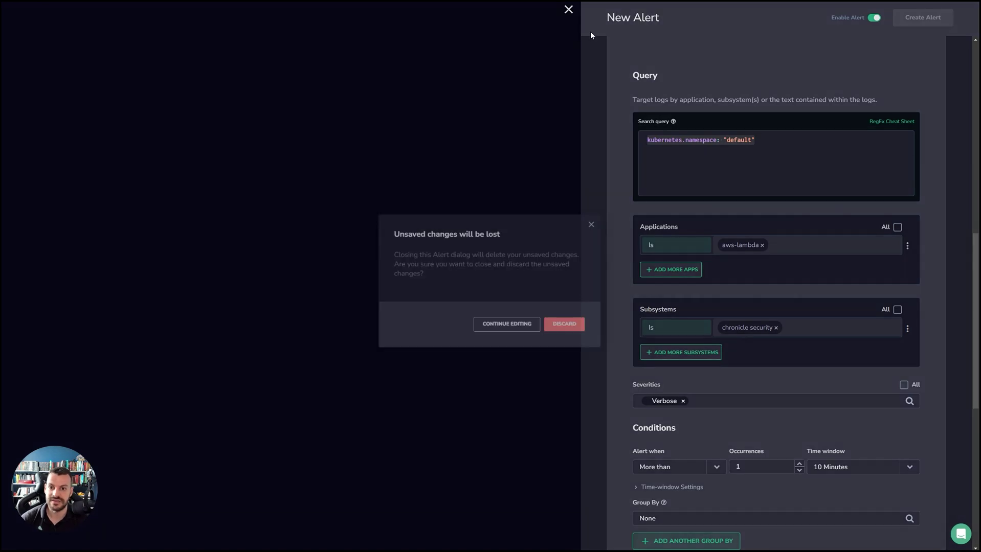
left_click(564, 329)
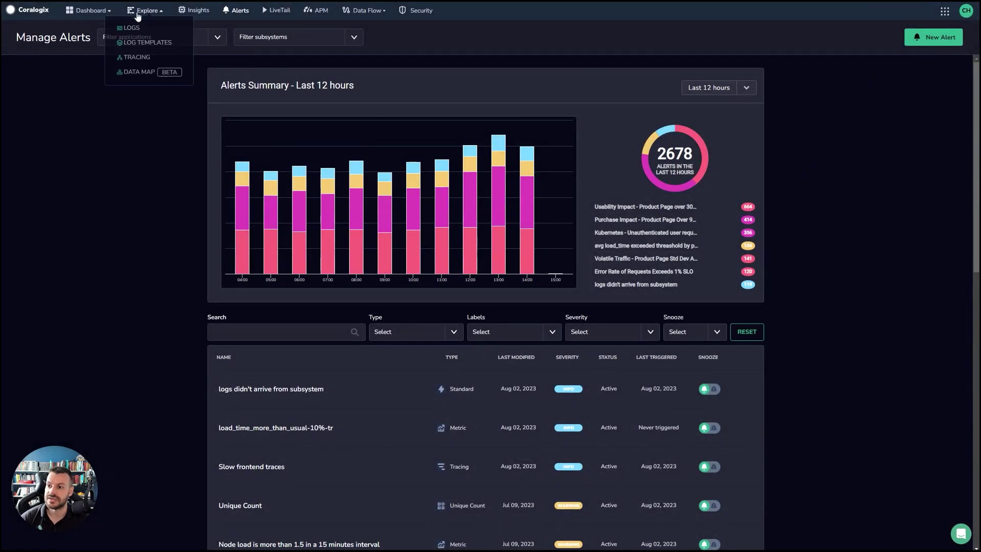
Step: Search the logs in Explore with the copied query kubernetes.namespace: "default"
left_click(137, 11)
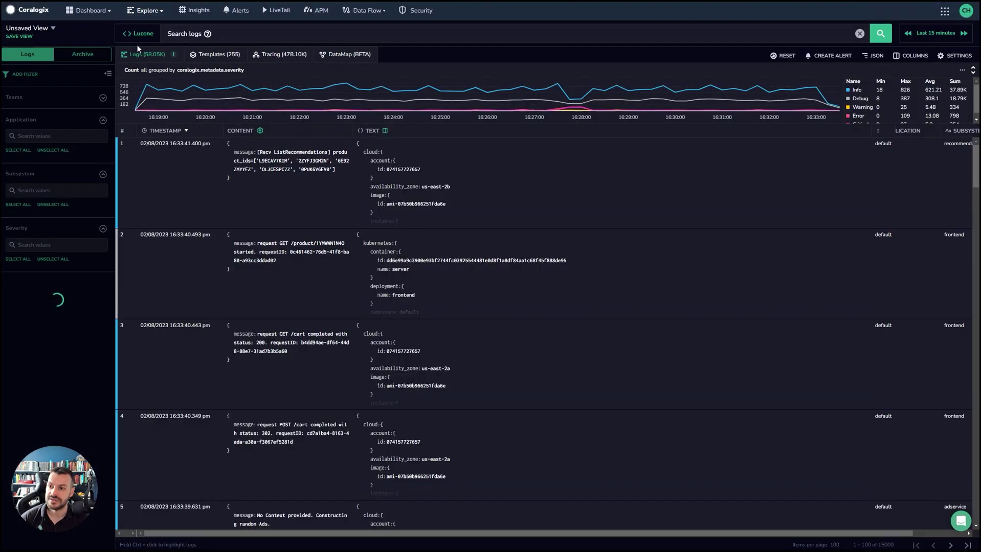
left_click(241, 32)
key("ctrl+v")
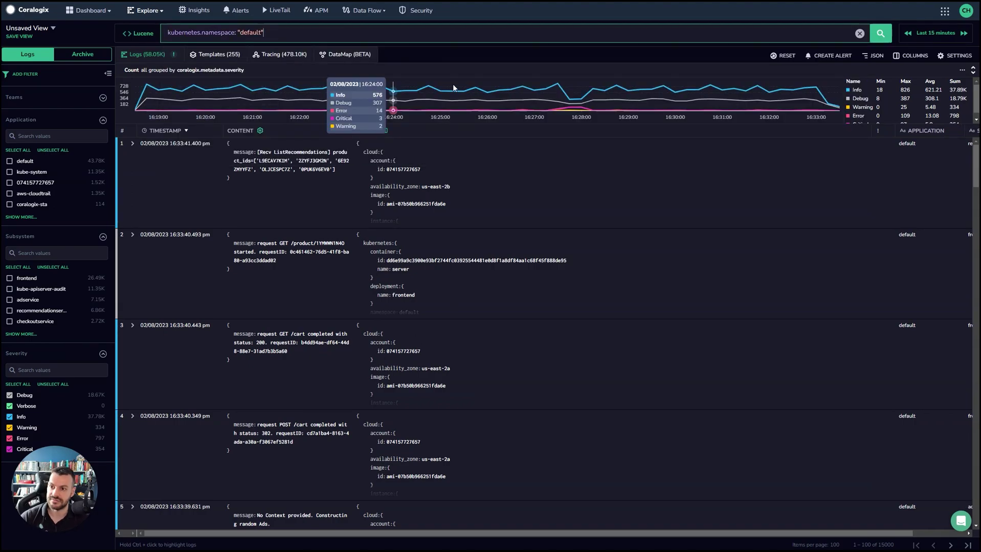
left_click(880, 34)
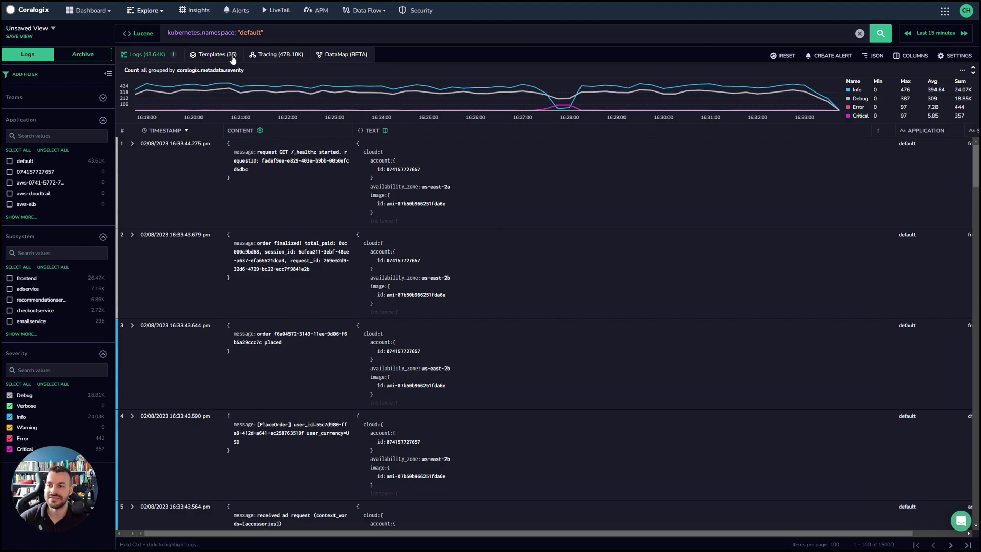
Step: Return to alert management, start another new alert and go to its conditions
left_click(239, 17)
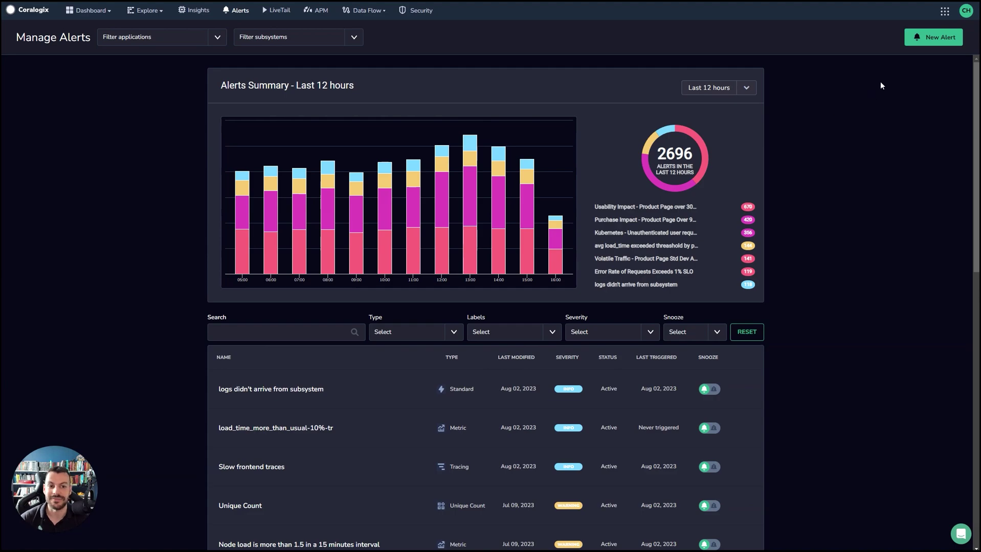
left_click(933, 37)
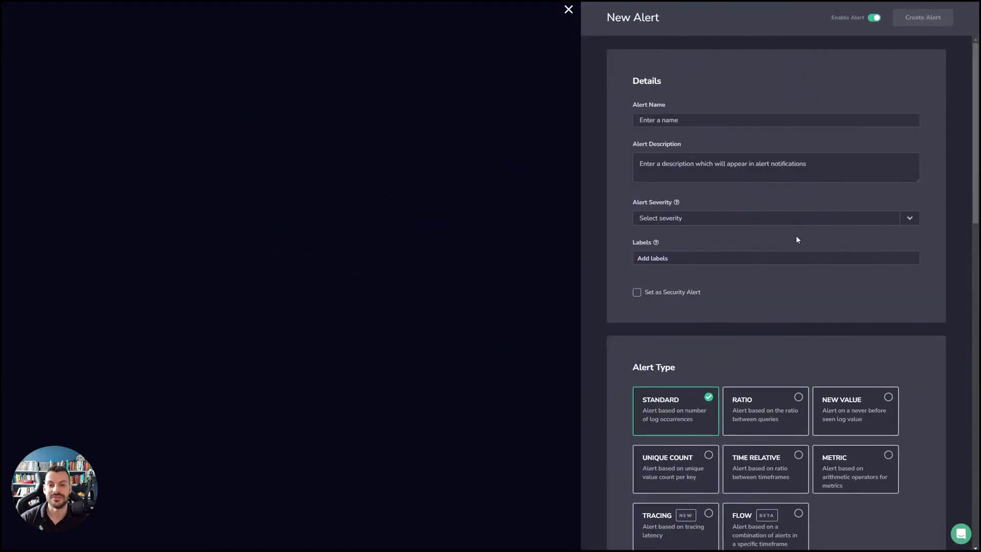
scroll(797, 238, "down", 8)
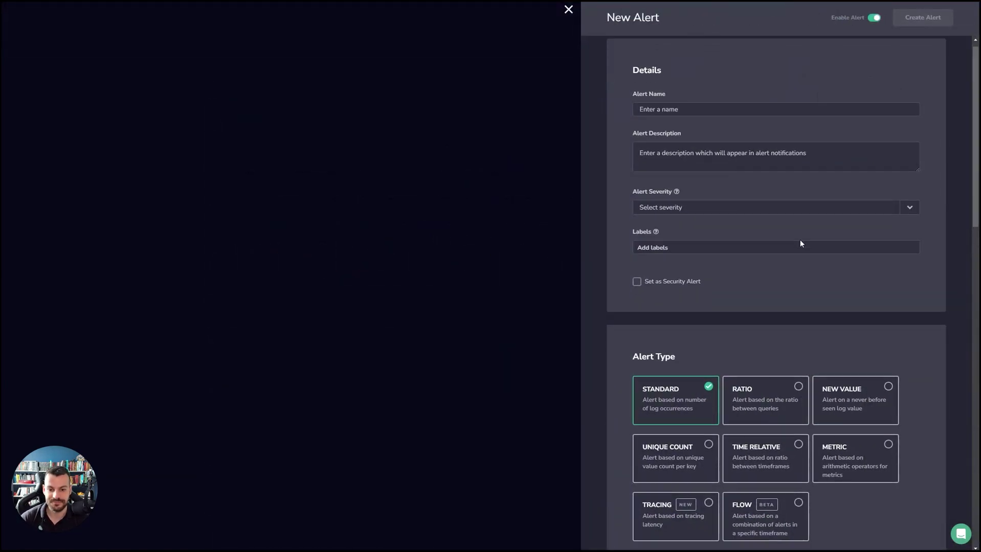
scroll(792, 257, "down", 5)
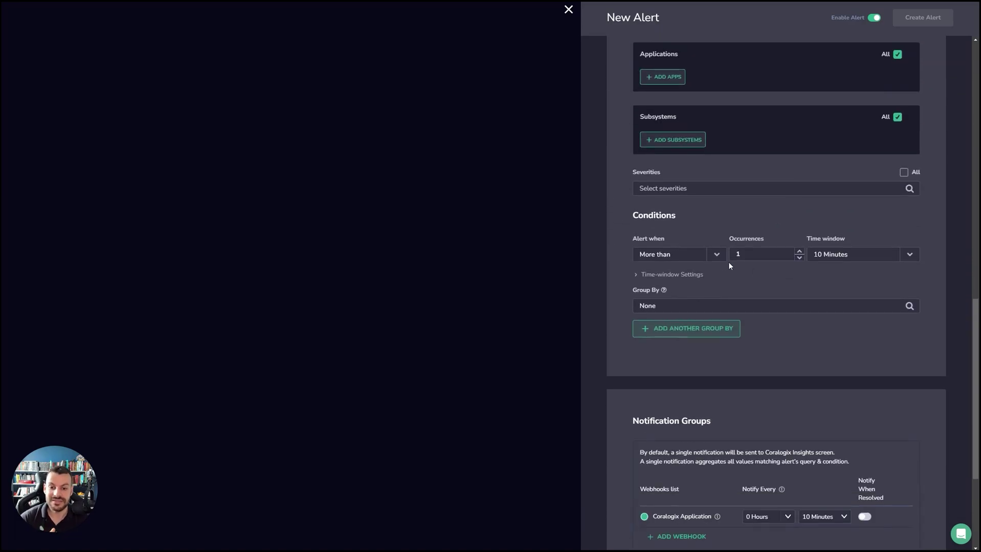
Step: Set the standard alert's condition to Less than 100 occurrences within a 1 Hours time window
left_click(717, 254)
left_click(701, 288)
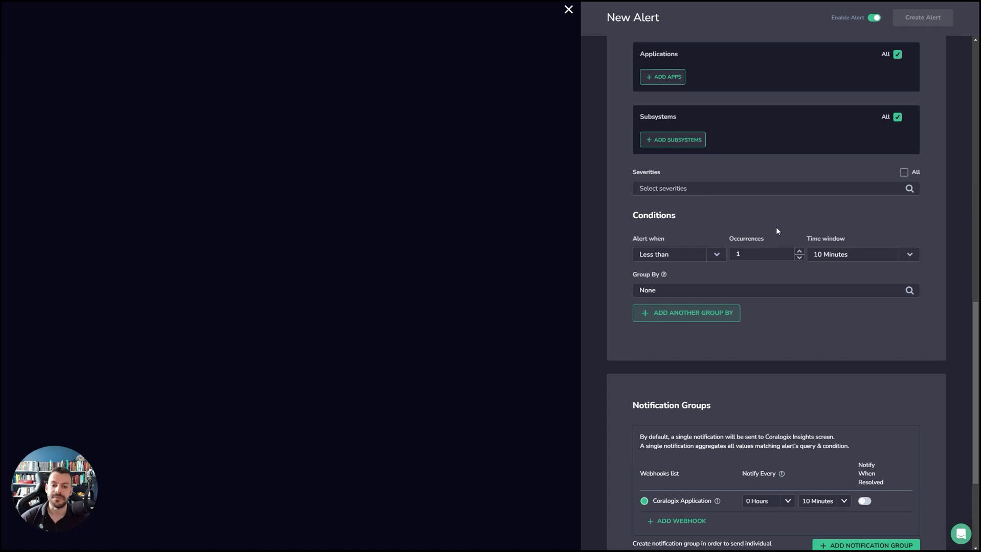
left_click(889, 258)
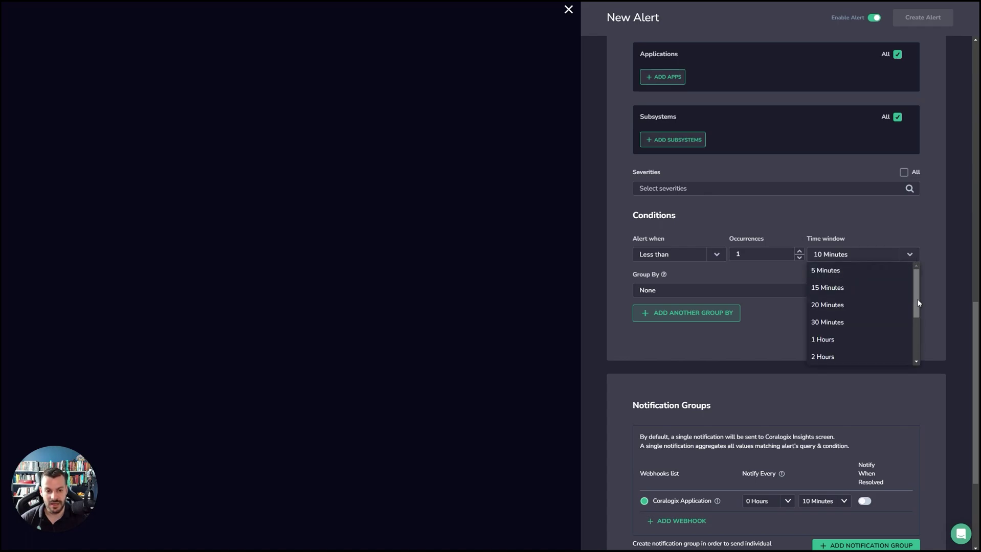
left_click_drag(918, 299, 916, 313)
left_click(834, 298)
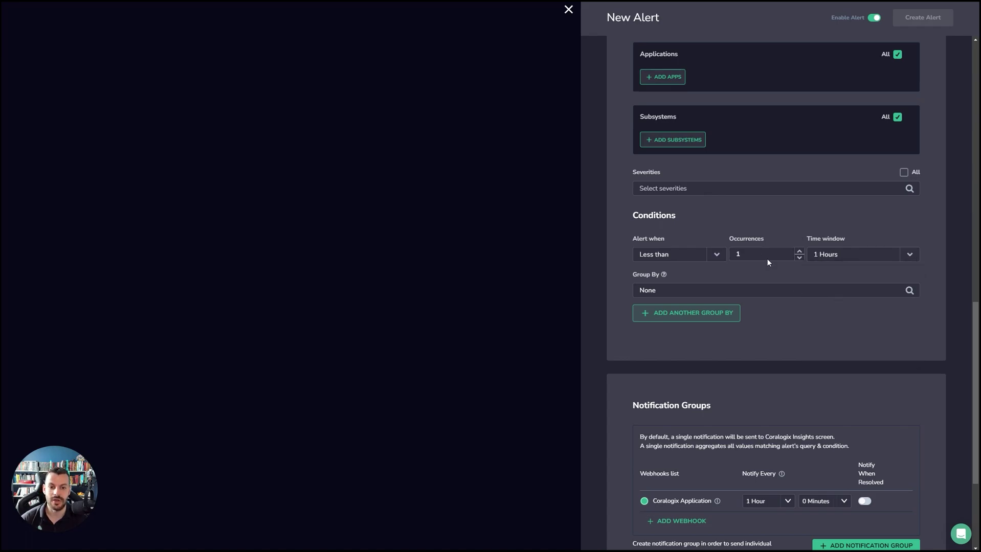
type("00")
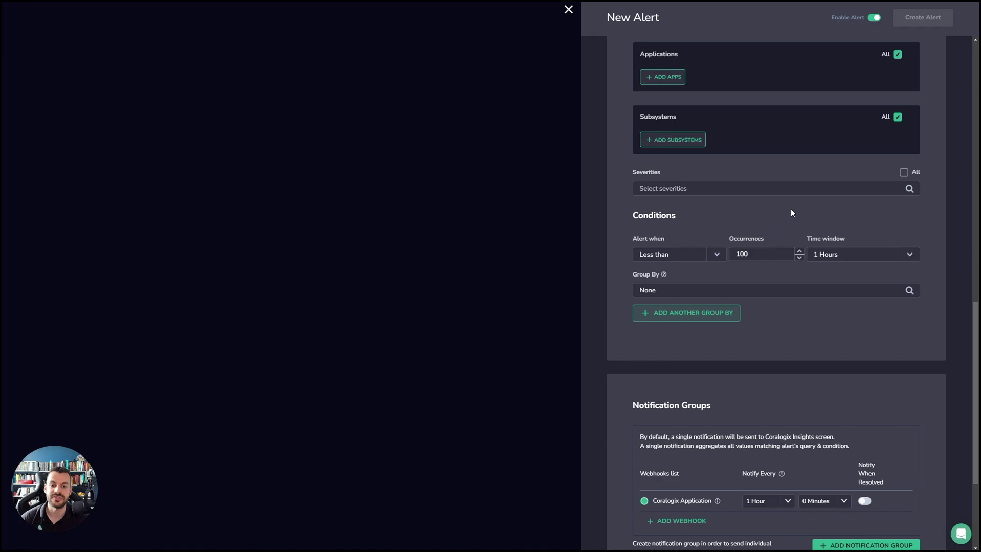
Step: Review the standard alert's type, query, conditions and notification groups
scroll(792, 226, "up", 5)
scroll(822, 342, "down", 2)
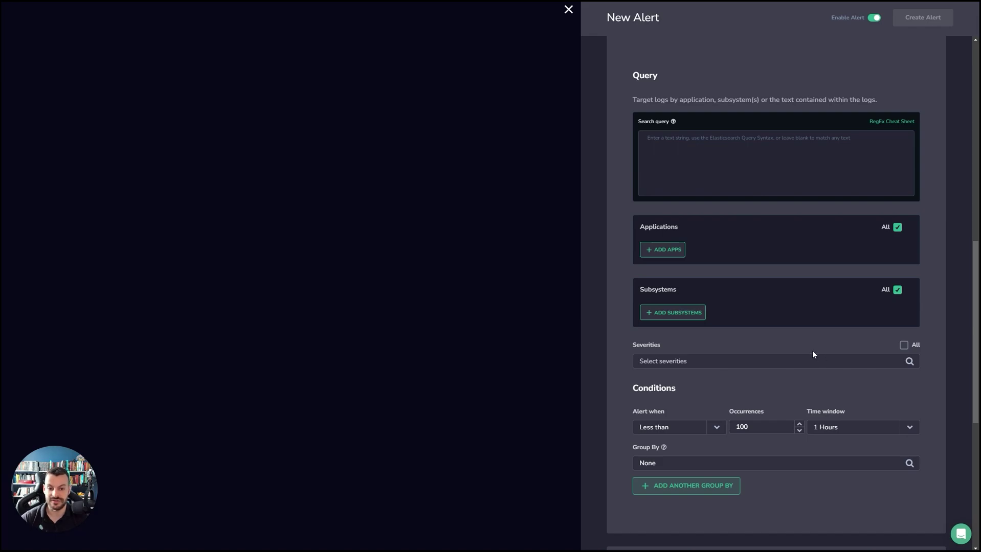
scroll(813, 356, "down", 2)
scroll(813, 355, "up", 2)
scroll(822, 388, "up", 5)
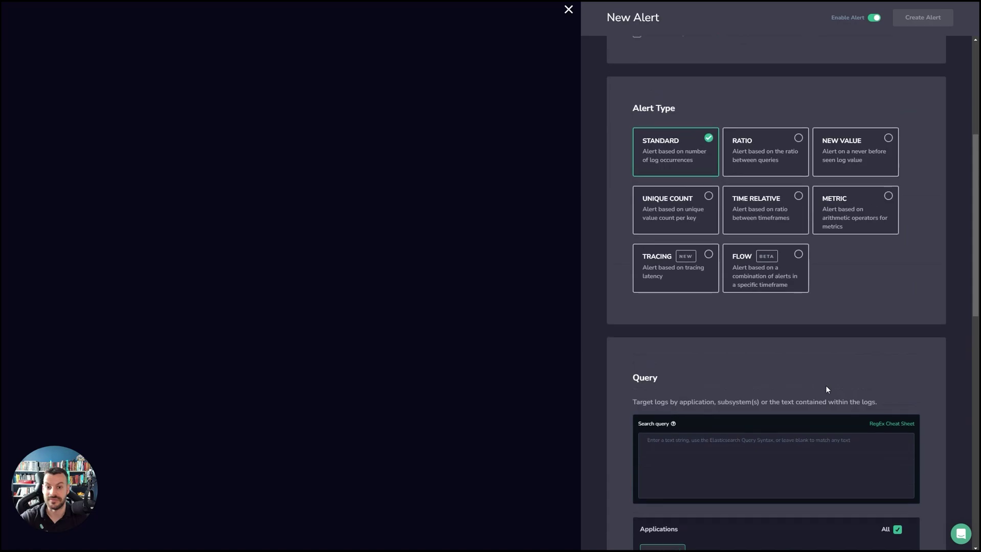
scroll(851, 405, "down", 5)
scroll(844, 404, "down", 3)
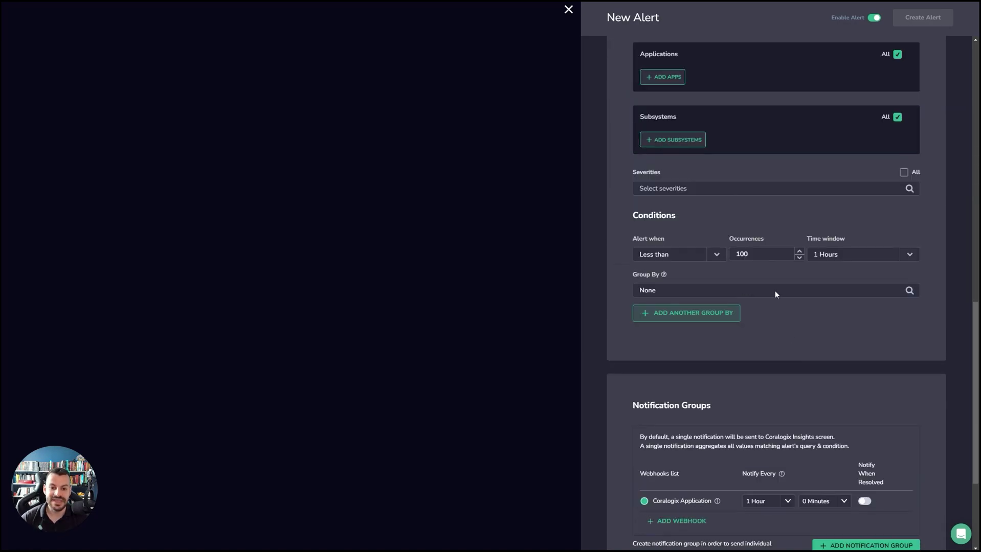
scroll(792, 329, "down", 1)
scroll(795, 338, "up", 1)
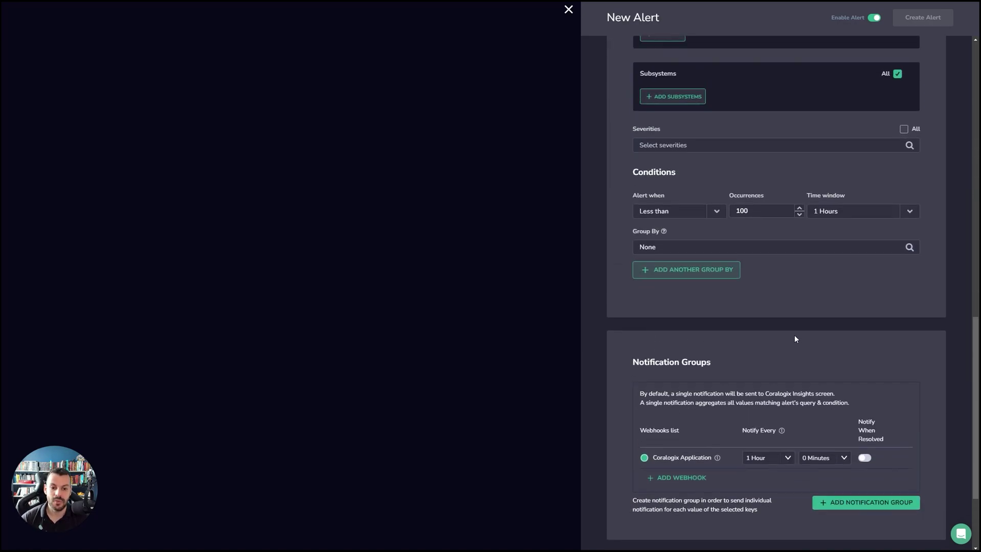
scroll(794, 337, "down", 1)
scroll(833, 240, "up", 1)
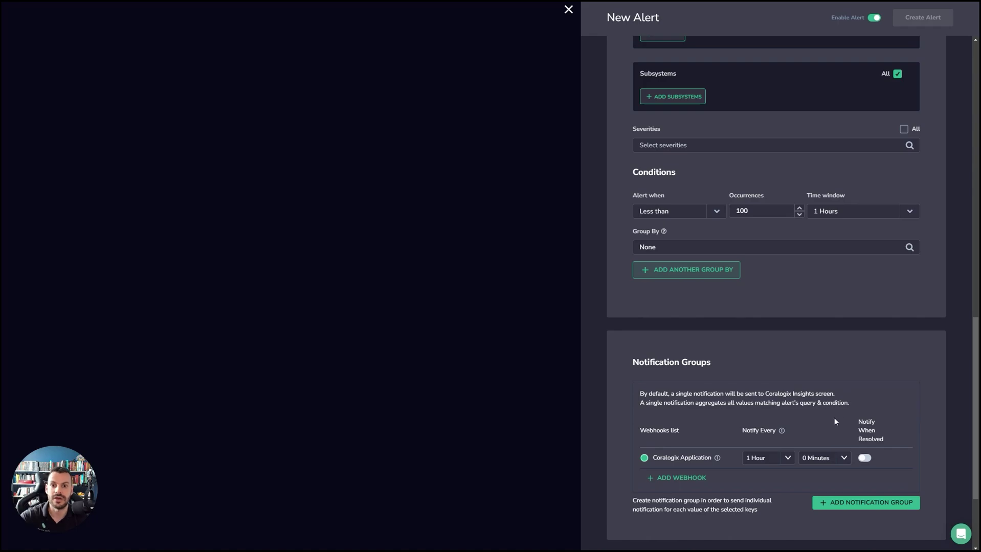
Step: Try a 5 Minutes time window, checking the notification interval's minute options, and set the window back to 1 Hours
left_click(870, 212)
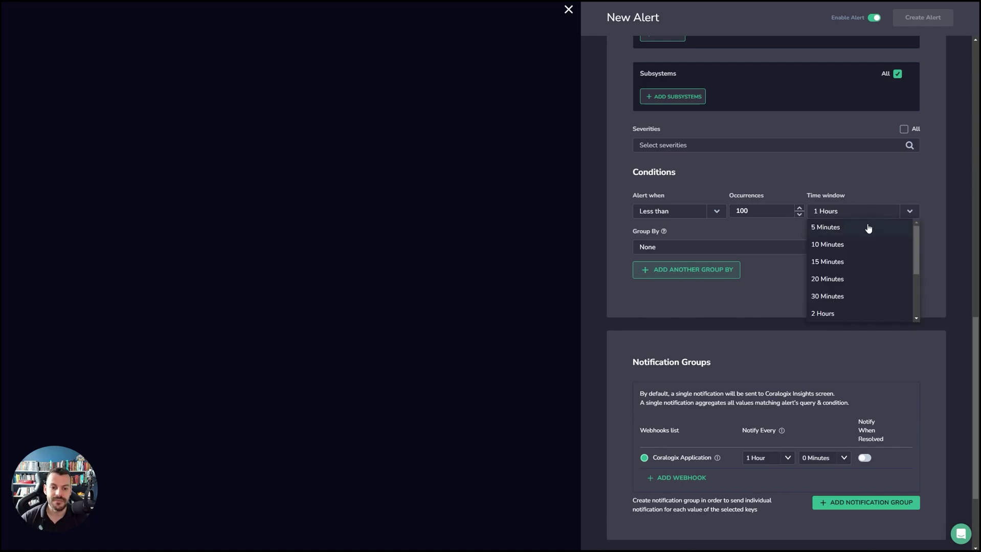
left_click(860, 225)
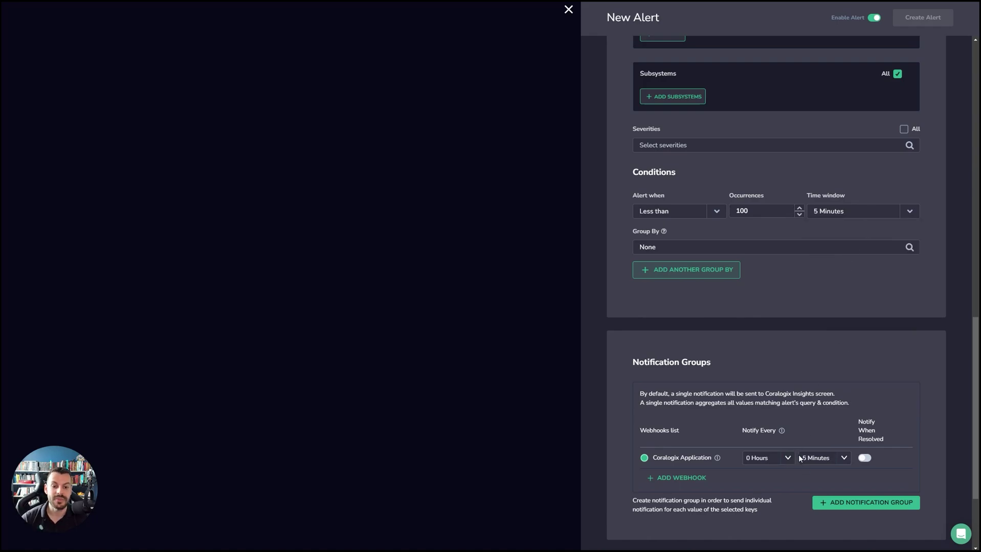
left_click(827, 459)
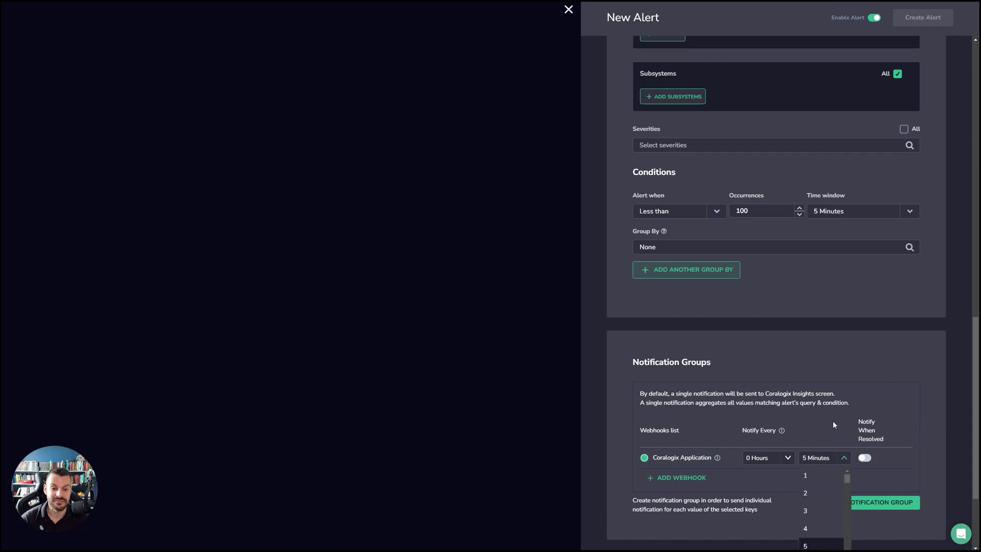
left_click(736, 393)
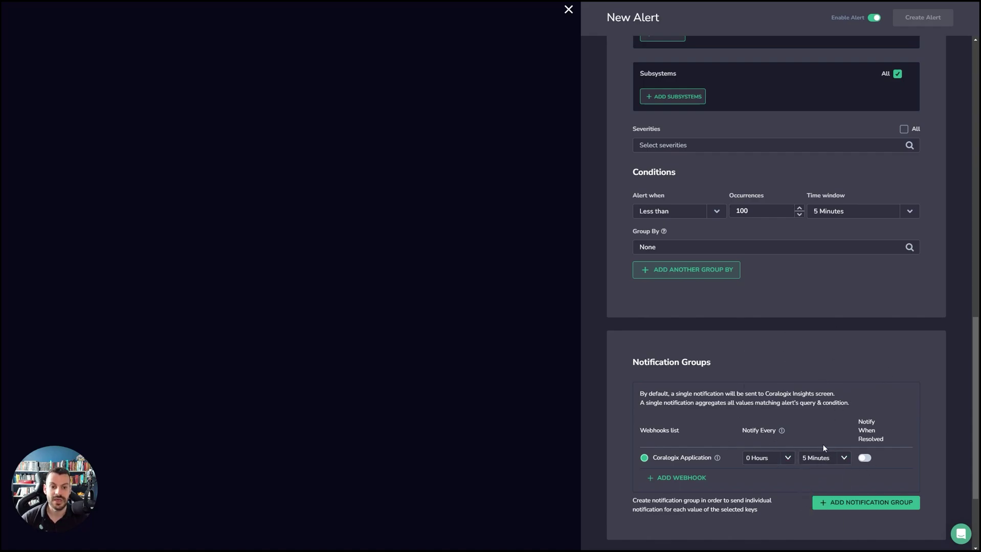
left_click(873, 212)
left_click(852, 301)
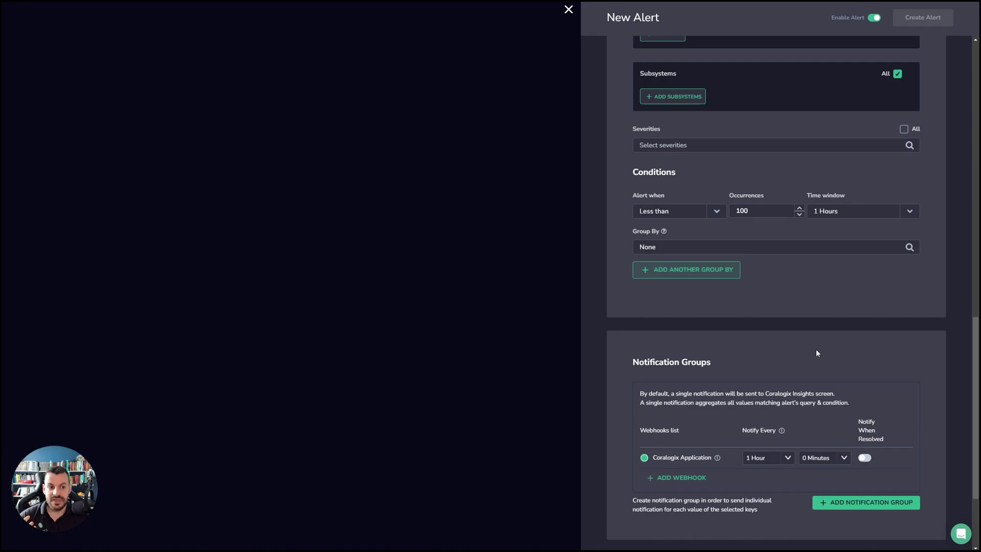
Step: Set the standard alert's condition to More than usual
scroll(817, 353, "up", 1)
left_click(691, 263)
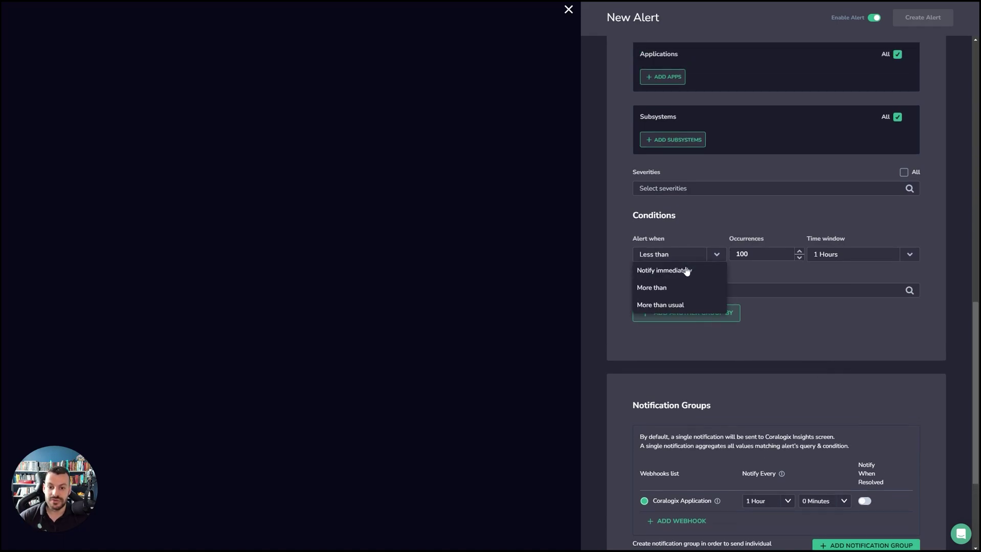
left_click(681, 303)
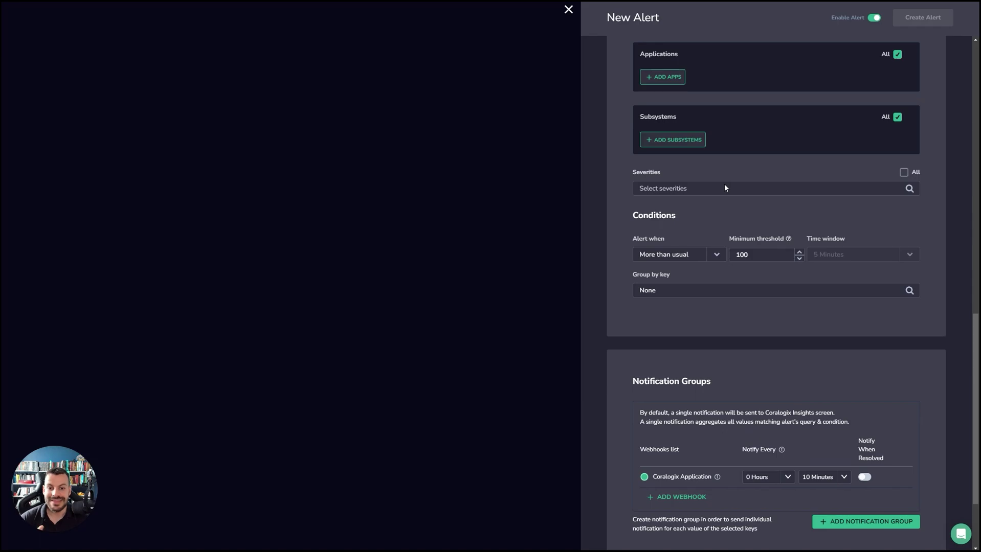
Step: Add the label slo to the alert's details
scroll(723, 187, "up", 15)
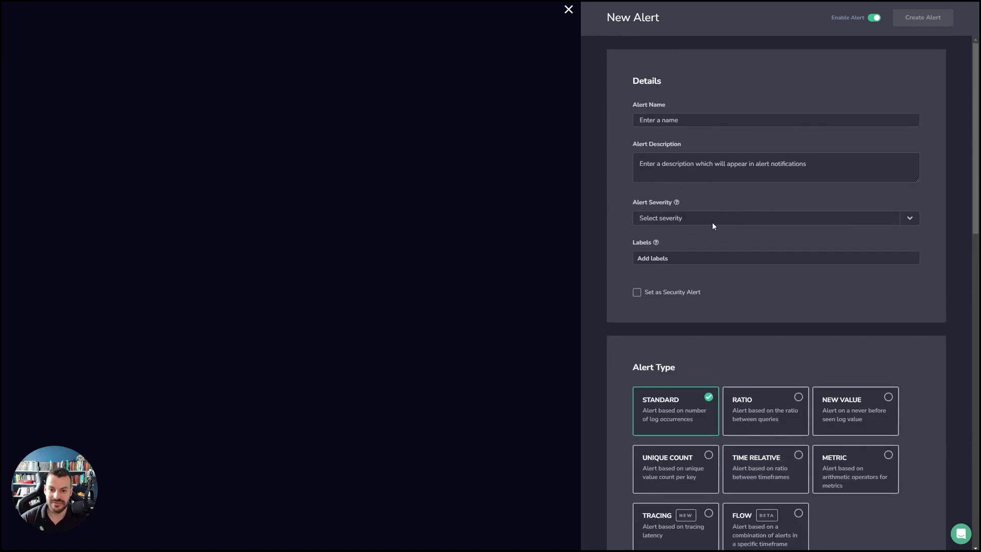
type("slo")
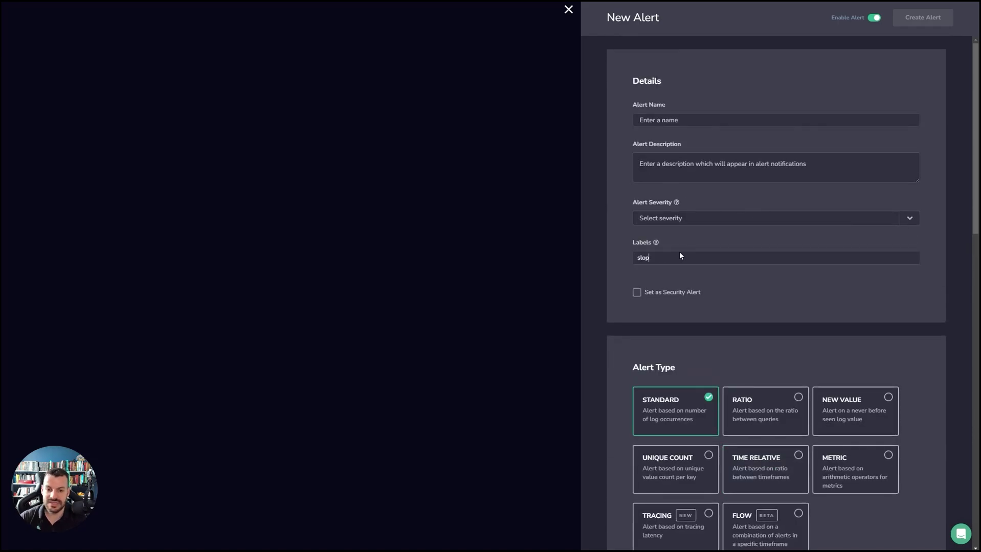
left_click(677, 270)
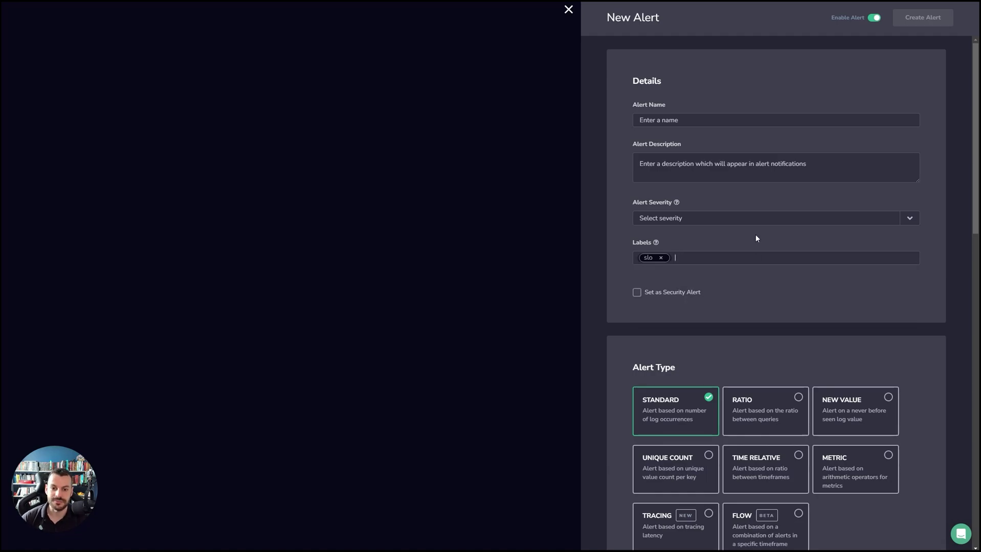
Step: Cancel a permanent deletion of the slo label and instead clear it from this alert only
left_click(662, 258)
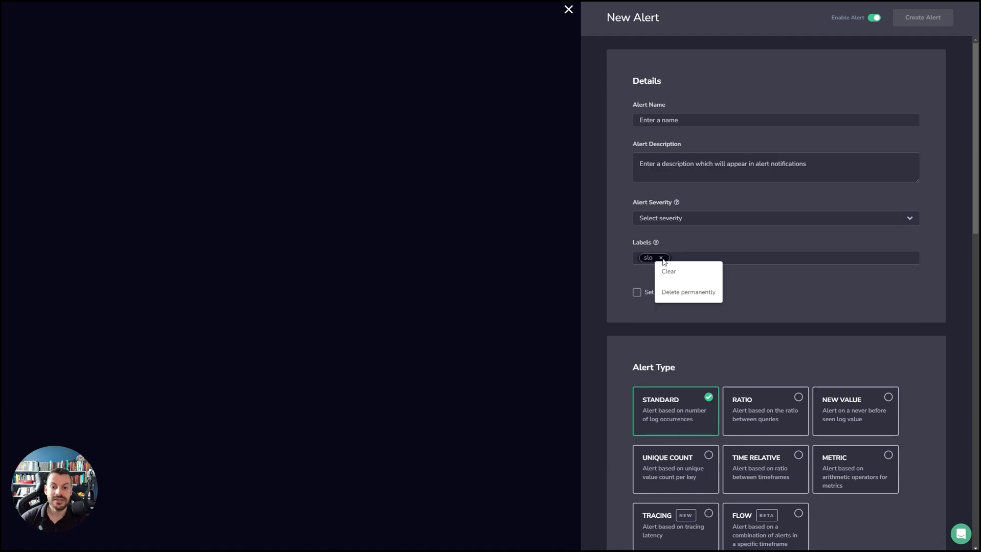
left_click(693, 294)
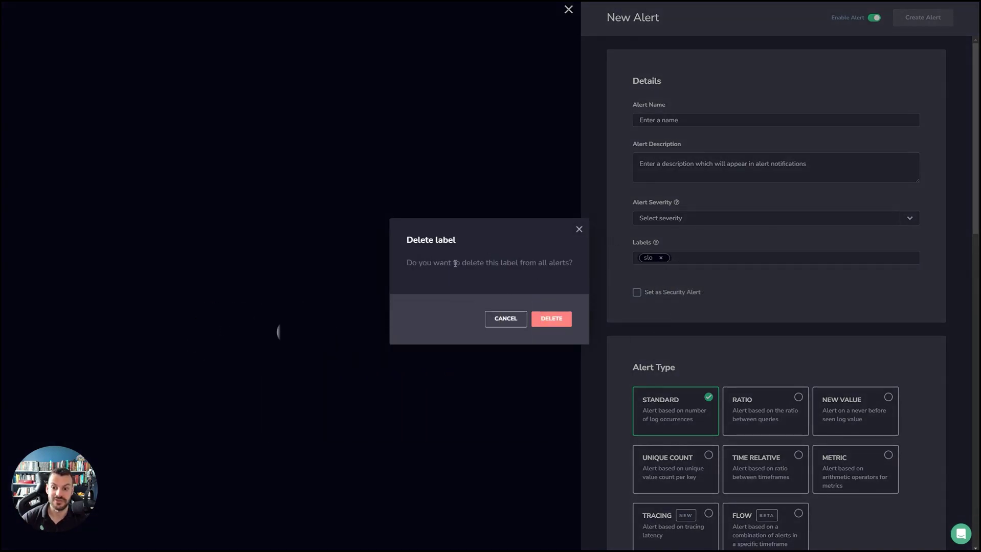
left_click(491, 321)
left_click(661, 258)
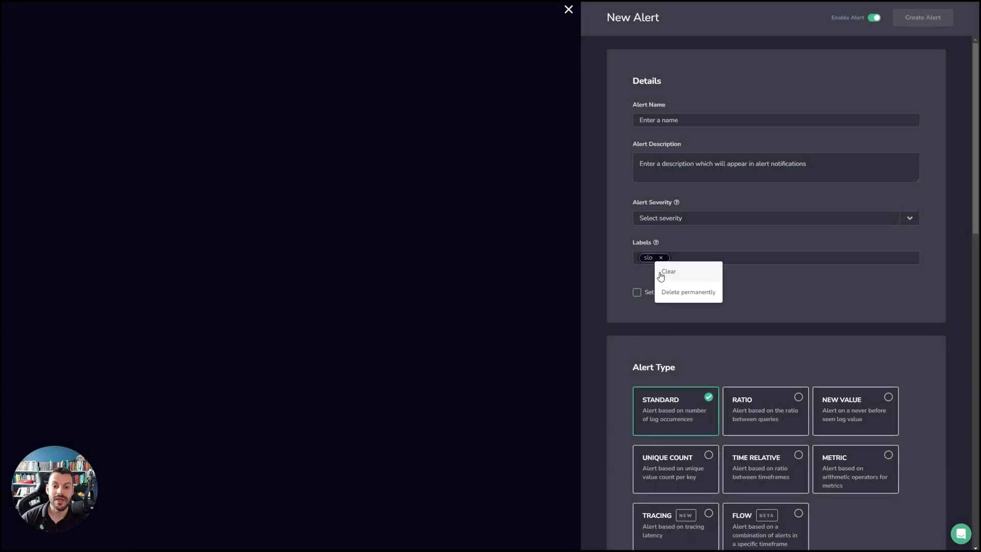
left_click(665, 272)
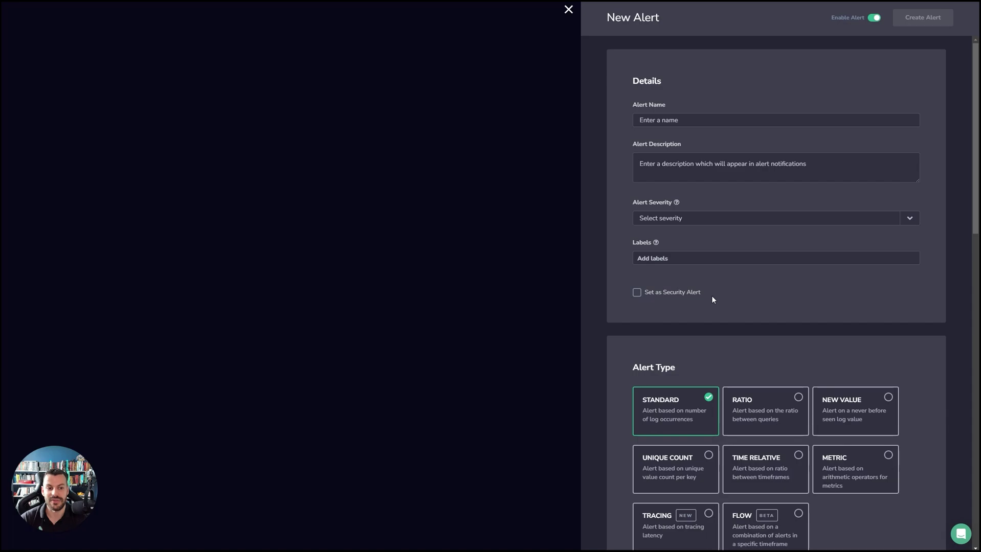
Step: Change the alert type to Metric and go to its PromQL query and conditions
scroll(768, 337, "down", 2)
left_click(828, 376)
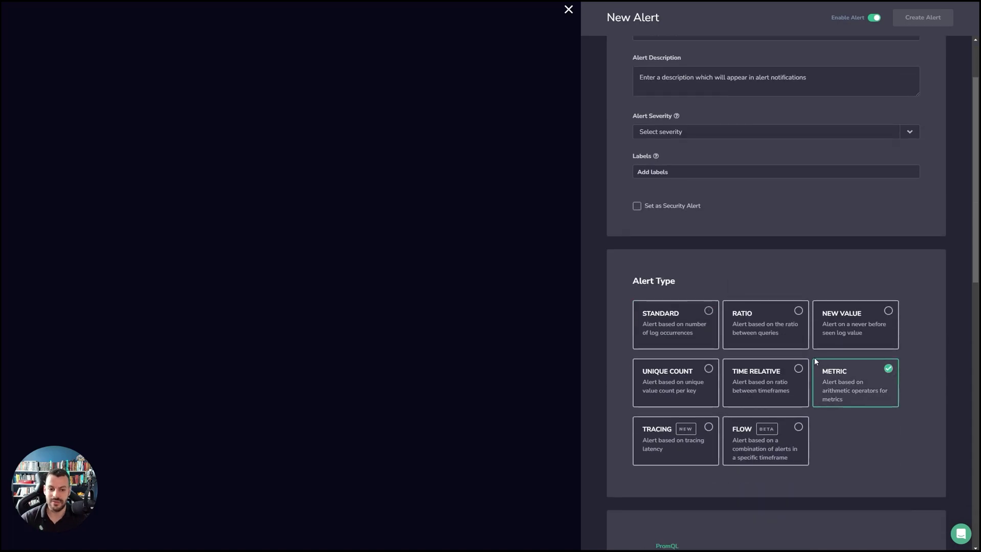
scroll(811, 358, "down", 6)
scroll(807, 360, "down", 5)
scroll(773, 215, "up", 3)
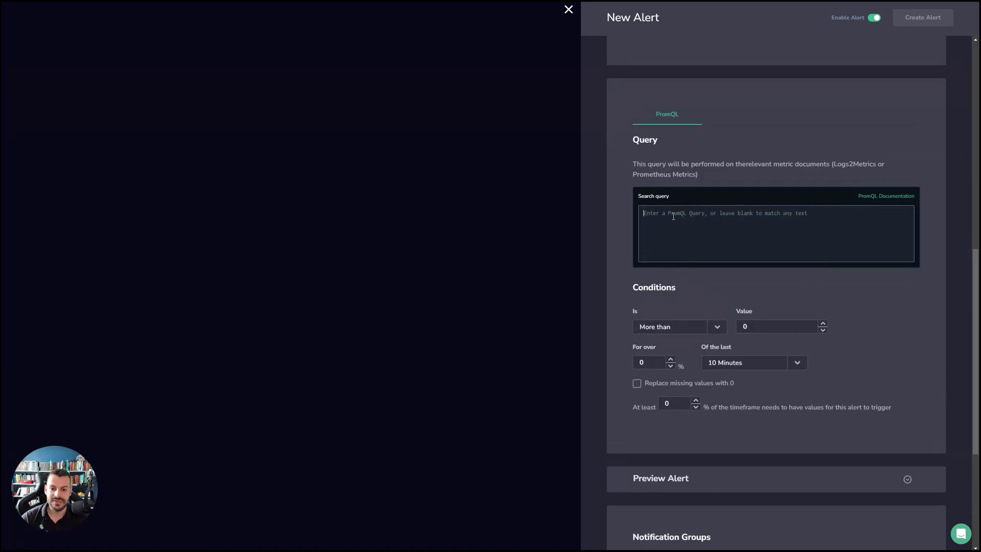
scroll(745, 278, "down", 3)
scroll(744, 274, "up", 4)
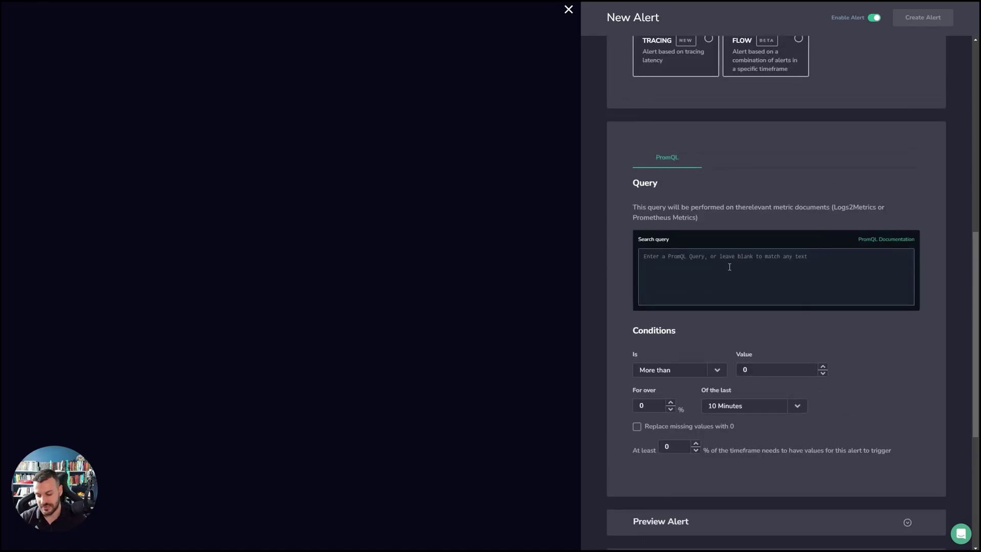
Step: Enter the PromQL query sum(load_time) by (continent) for the metric alert
type("sum(load_time")
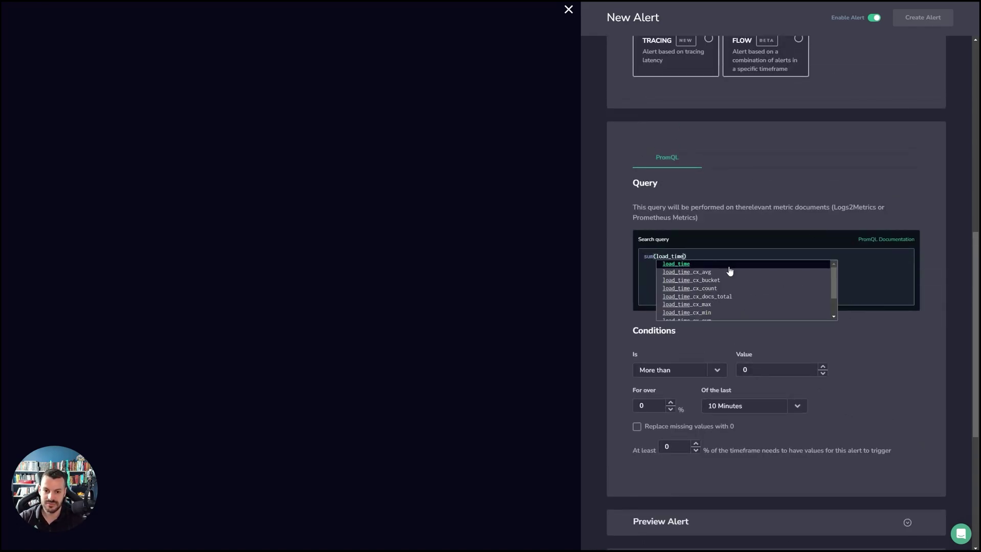
type(") by (continent")
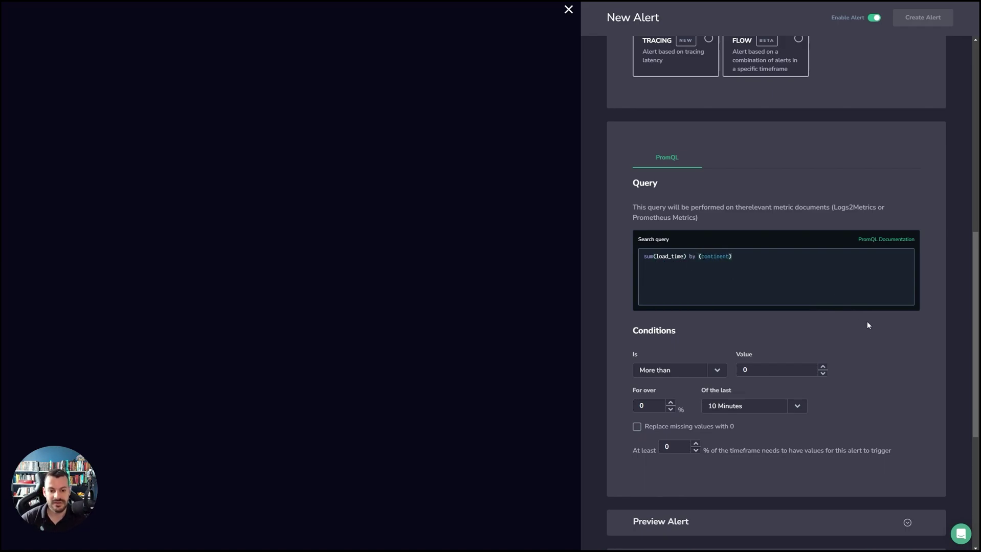
scroll(895, 344, "down", 2)
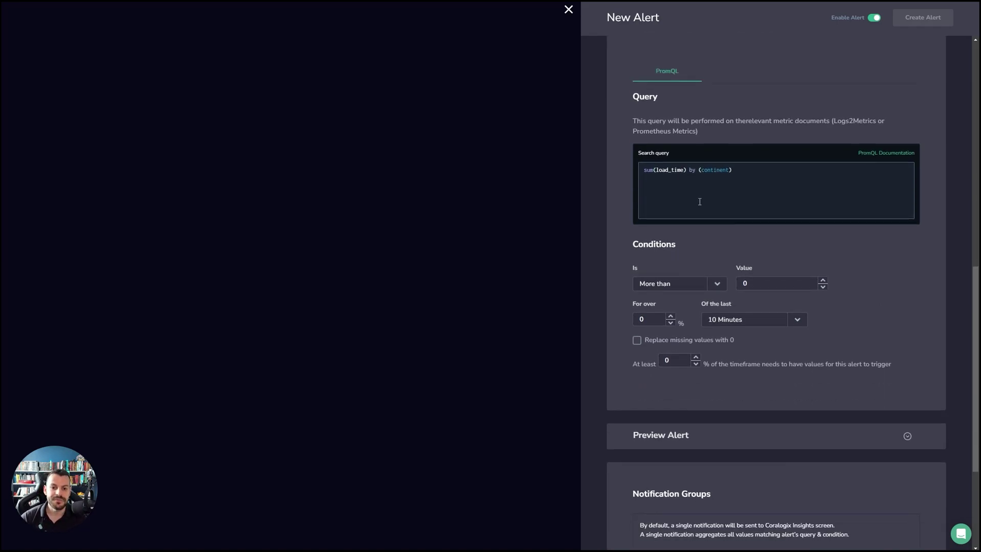
Step: Remove the sum aggregation and continent grouping from the PromQL query, leaving only load_time
double_click(715, 170)
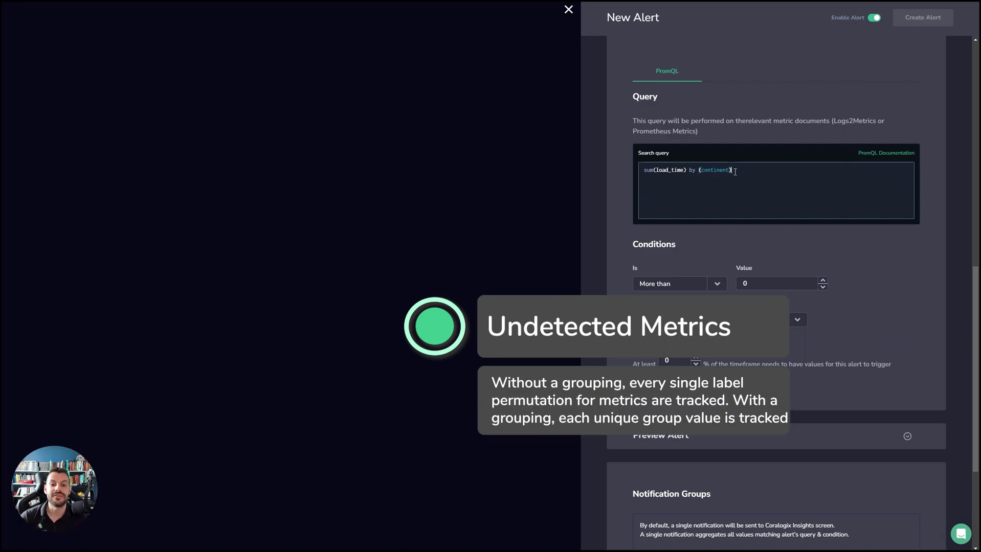
left_click_drag(733, 170, 633, 171)
key("BackSpace")
key("BackSpace")
key("End")
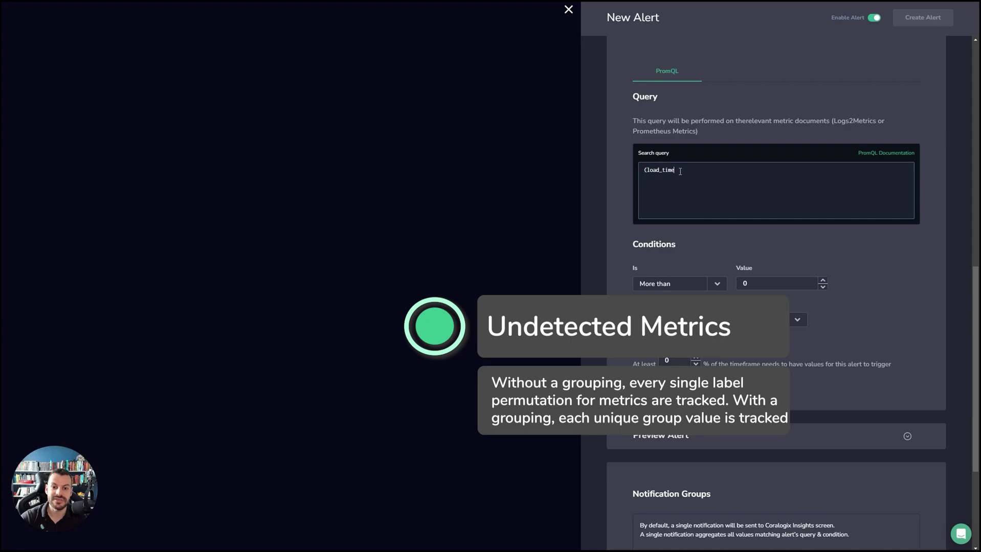
key("BackSpace")
left_click(645, 169)
key("BackSpace")
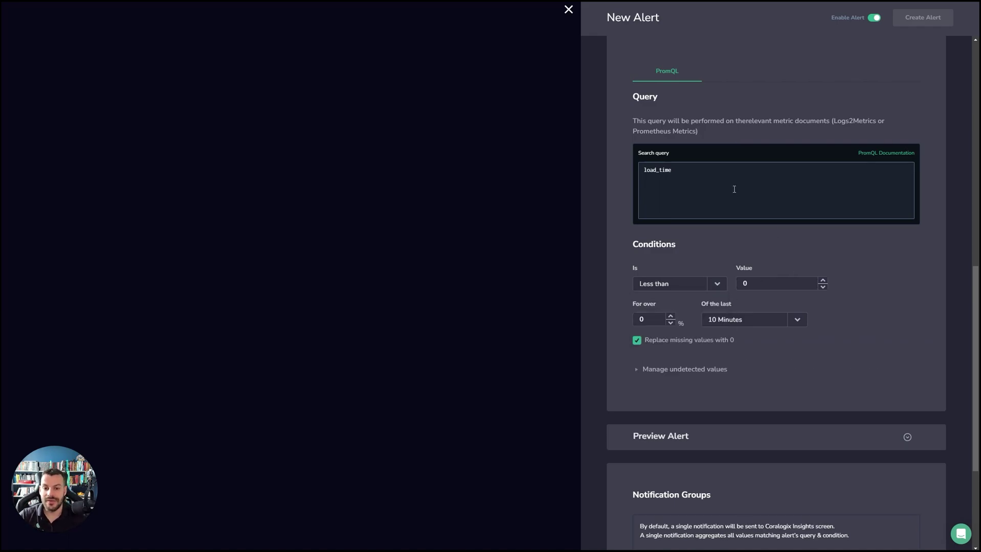
Step: Rewrite the metric alert's query as sum(load_time) by (continent) and highlight the continent grouping label
type("sum(load_time")
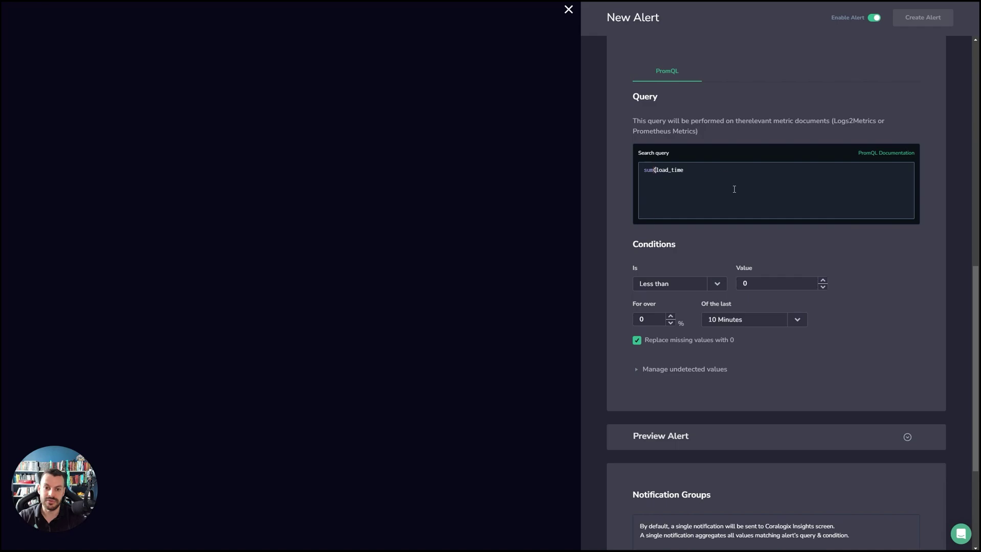
type(") by (continent)")
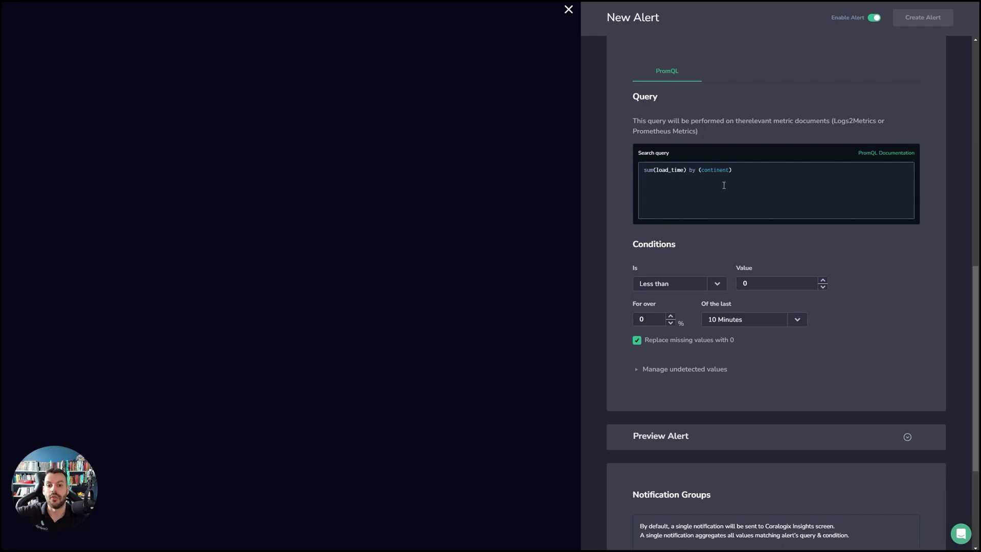
double_click(722, 169)
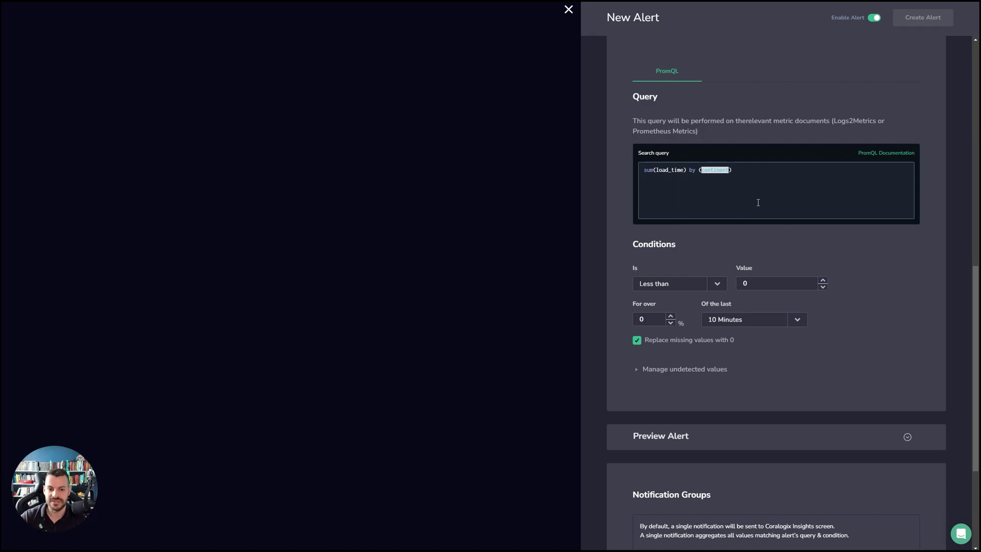
Step: Show the Coralogix support chat and close it again
left_click(962, 534)
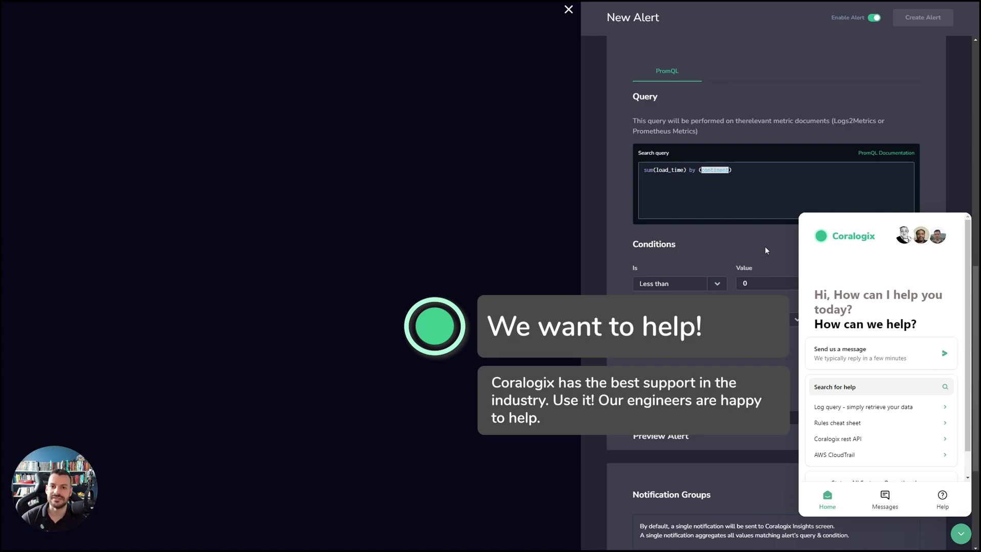
left_click(960, 533)
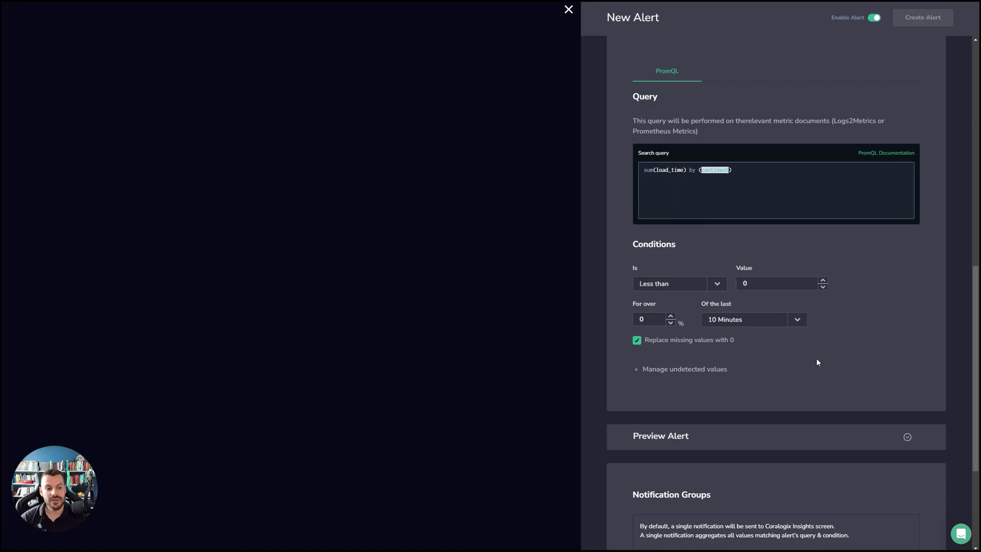
Step: Change the alert type to Ratio and clear the leftover search text from Query 1
scroll(817, 360, "up", 10)
left_click(788, 329)
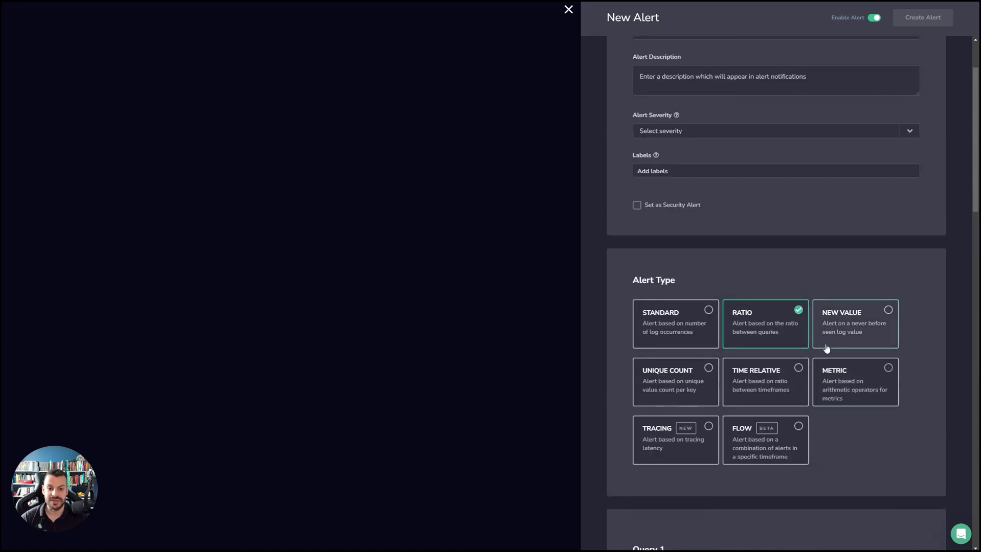
scroll(826, 347, "down", 9)
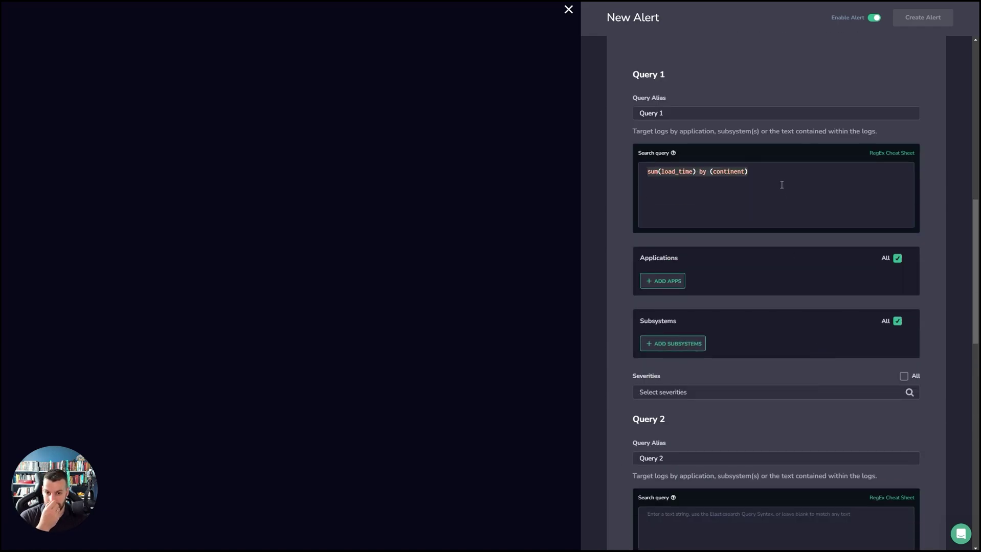
key("BackSpace")
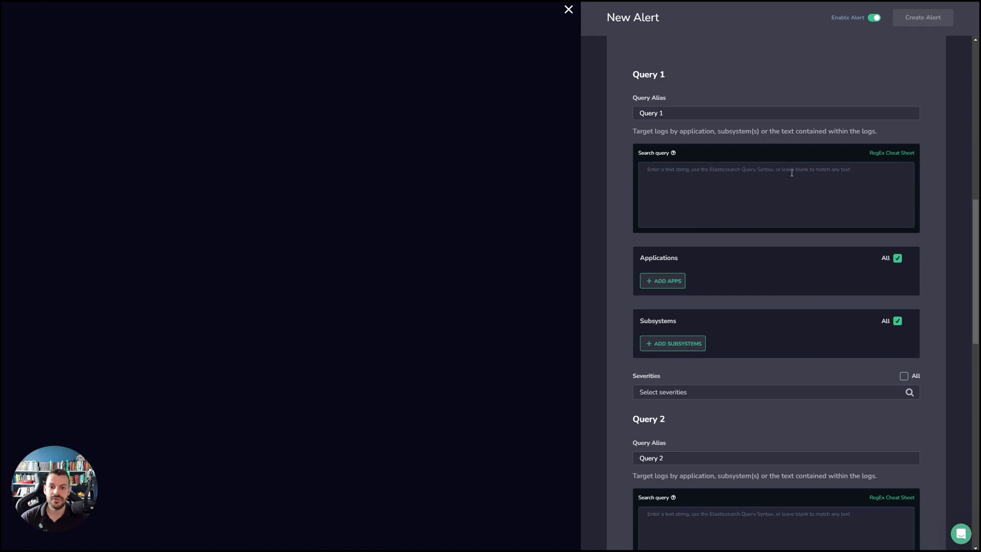
Step: Limit Query 1 of the ratio alert to logs with Error severity
scroll(736, 186, "down", 2)
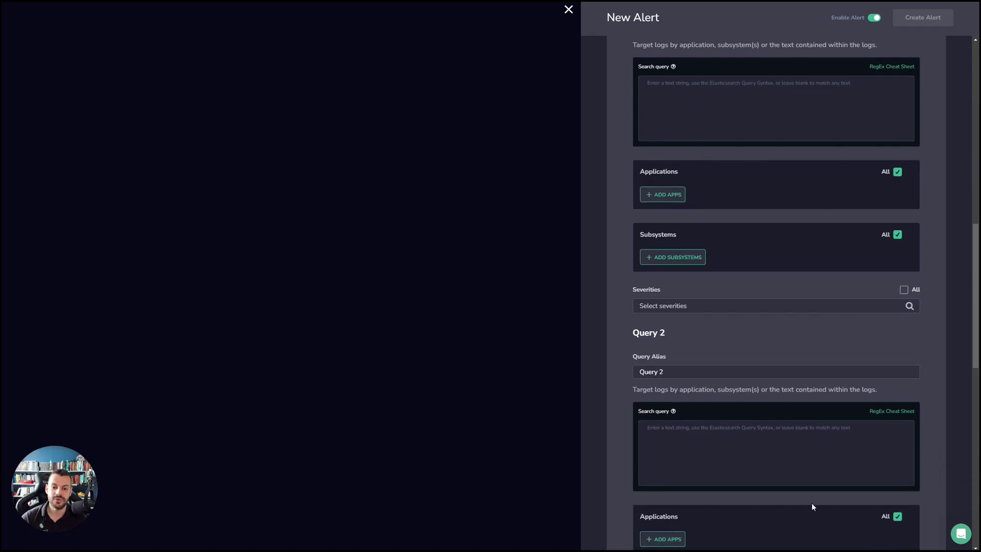
scroll(799, 304, "up", 2)
scroll(800, 302, "down", 1)
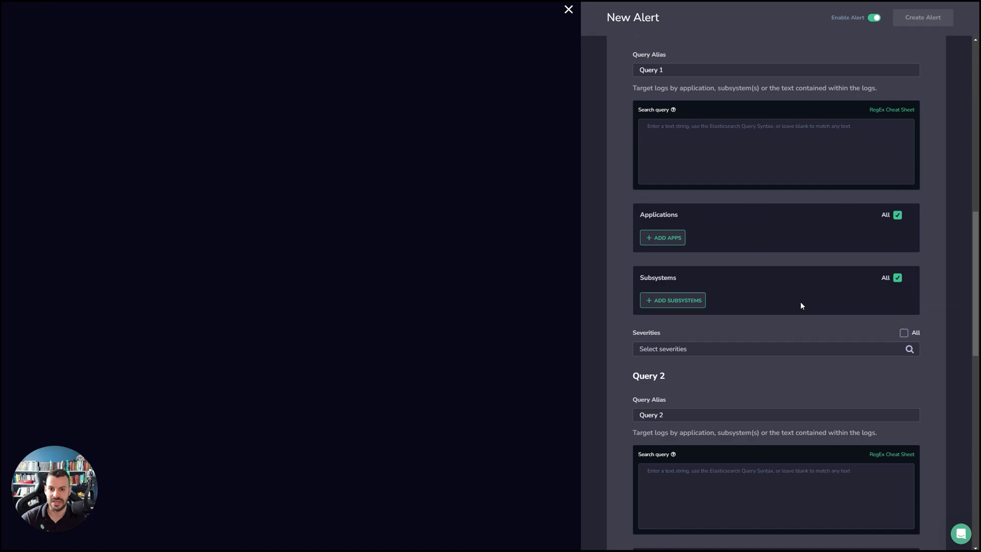
scroll(752, 192, "up", 1)
left_click(732, 181)
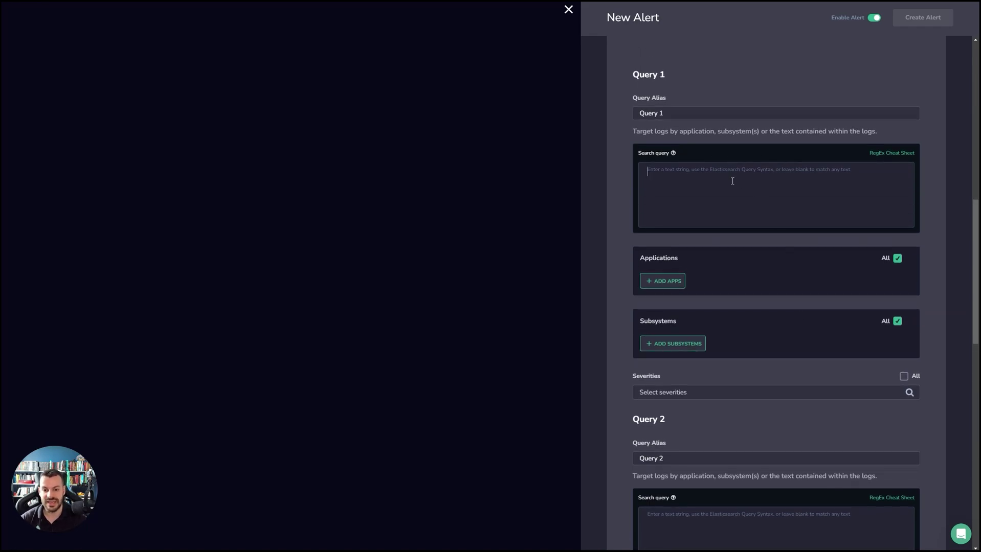
left_click(737, 393)
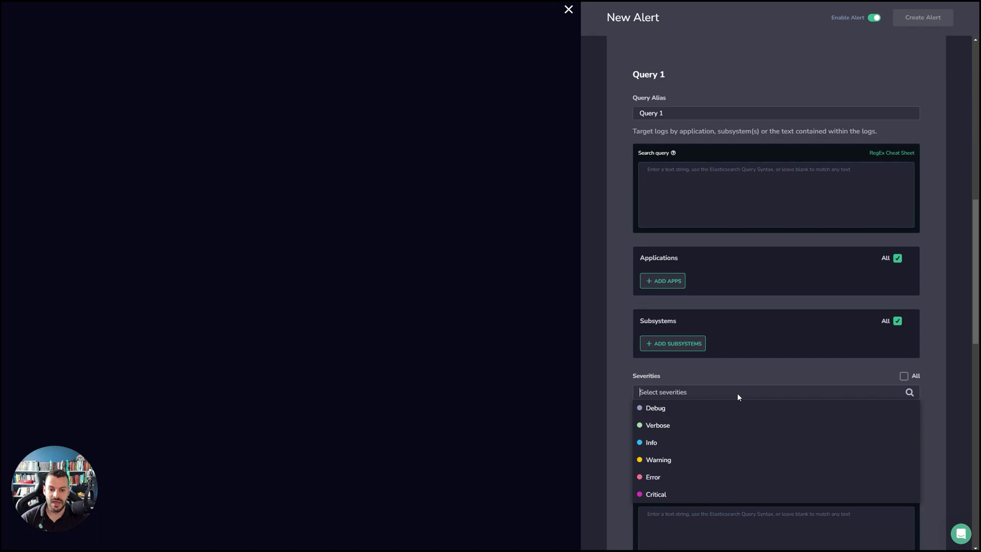
left_click(663, 479)
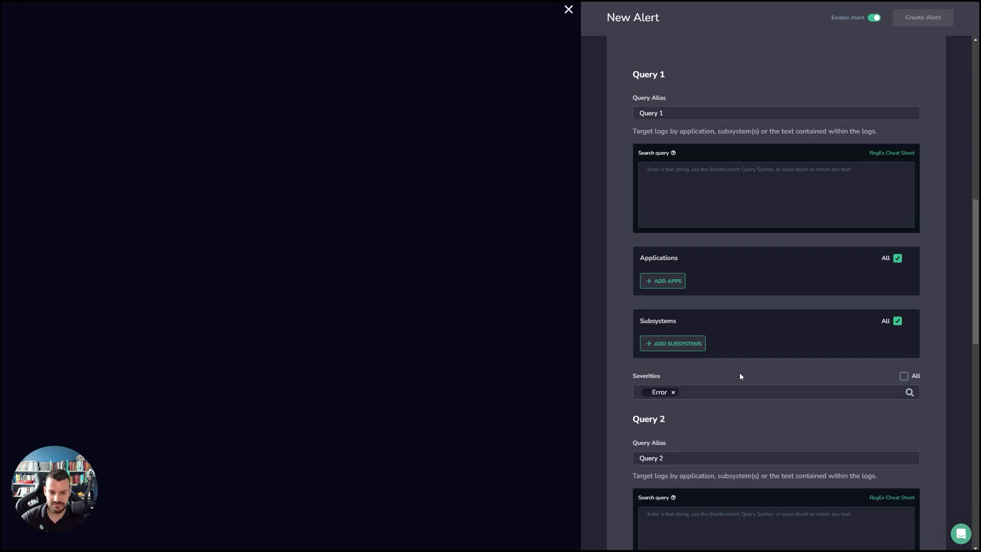
Step: Limit Query 2 of the ratio alert to logs with Info severity
scroll(742, 375, "down", 3)
scroll(747, 371, "down", 3)
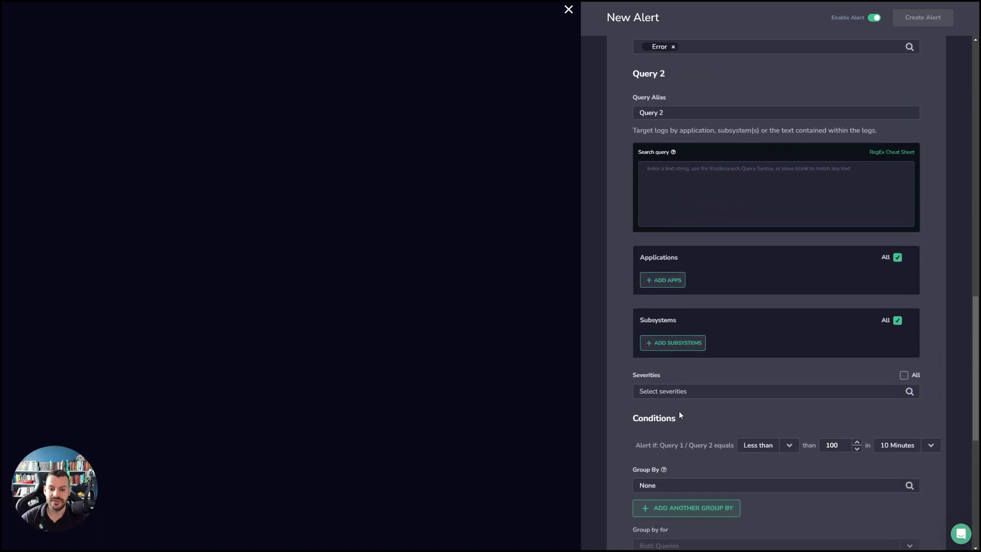
left_click(682, 388)
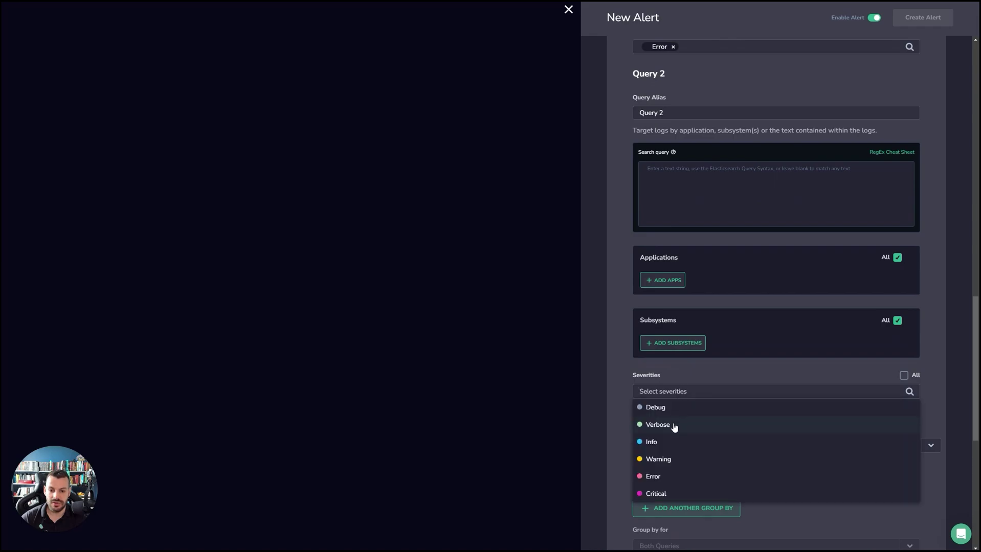
left_click(670, 443)
scroll(723, 373, "down", 2)
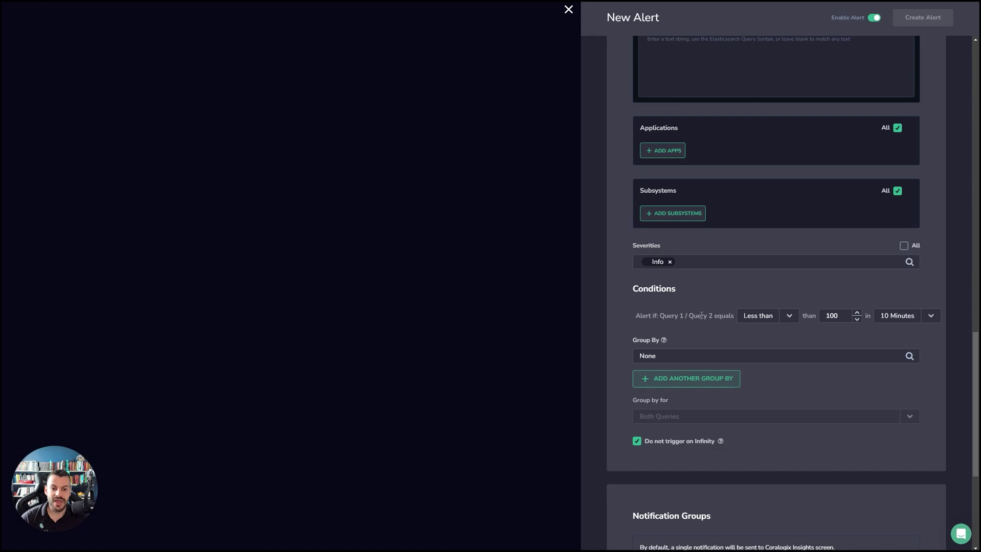
Step: Swap the severities of the two ratio queries, setting Query 1 to Info and Query 2 to Error
scroll(711, 308, "up", 6)
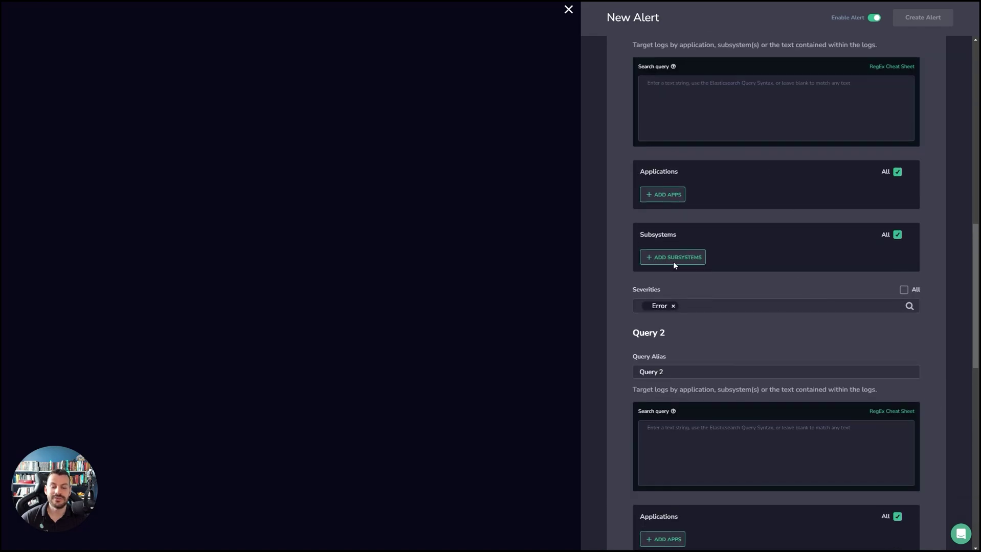
scroll(674, 263, "down", 3)
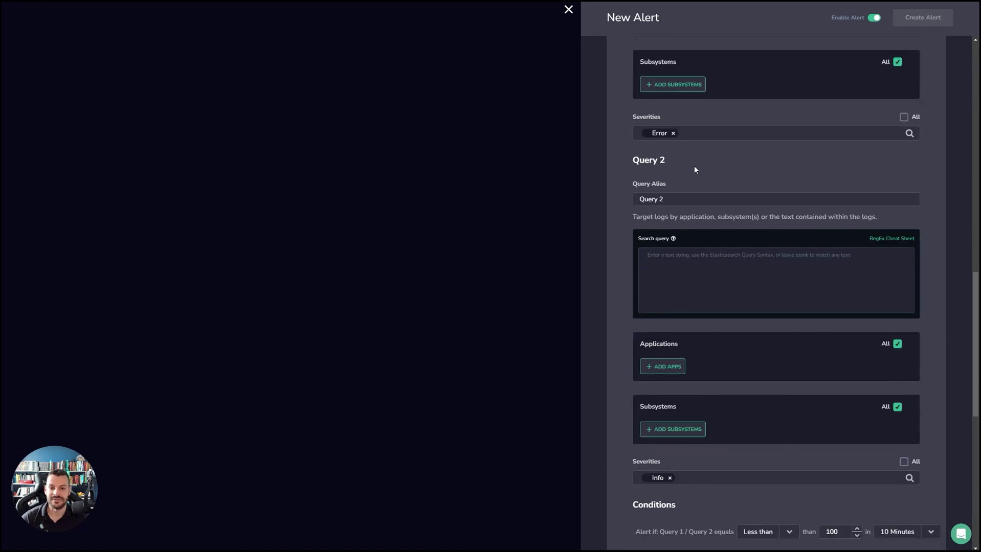
left_click(673, 133)
left_click(680, 136)
left_click(663, 184)
left_click(669, 478)
left_click(670, 486)
scroll(680, 512, "down", 3)
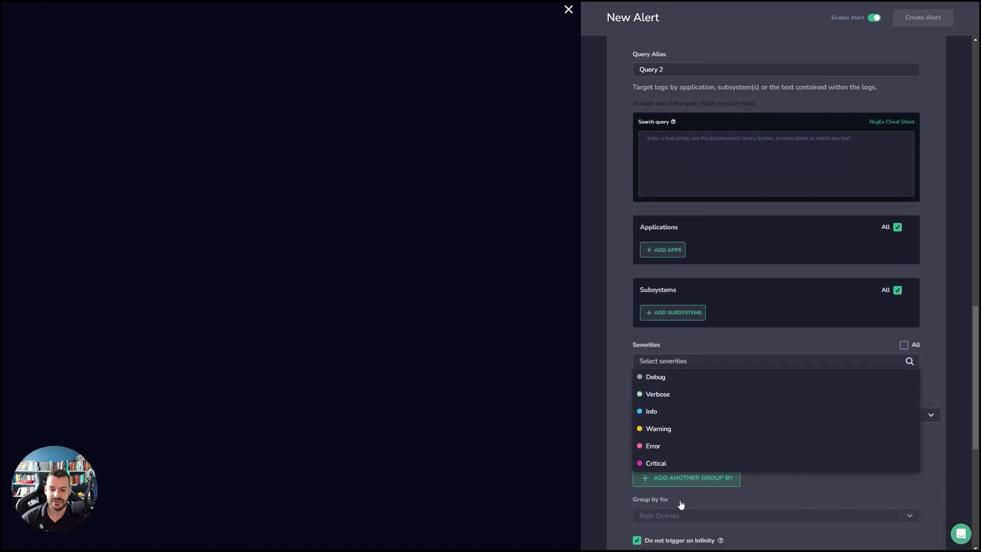
left_click(680, 446)
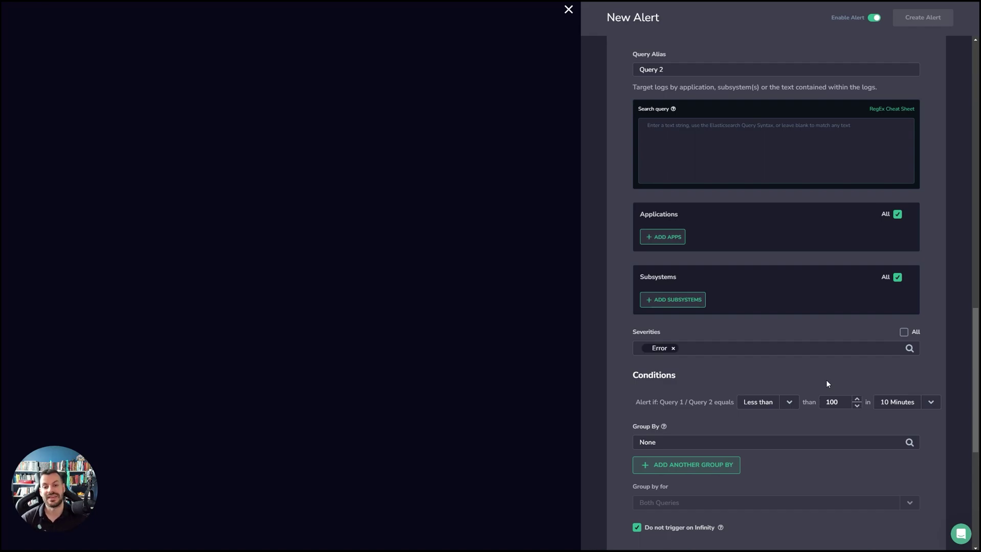
Step: Compare the severities of Query 1 and Query 2 with the Query 1 / Query 2 alert condition
scroll(818, 358, "up", 4)
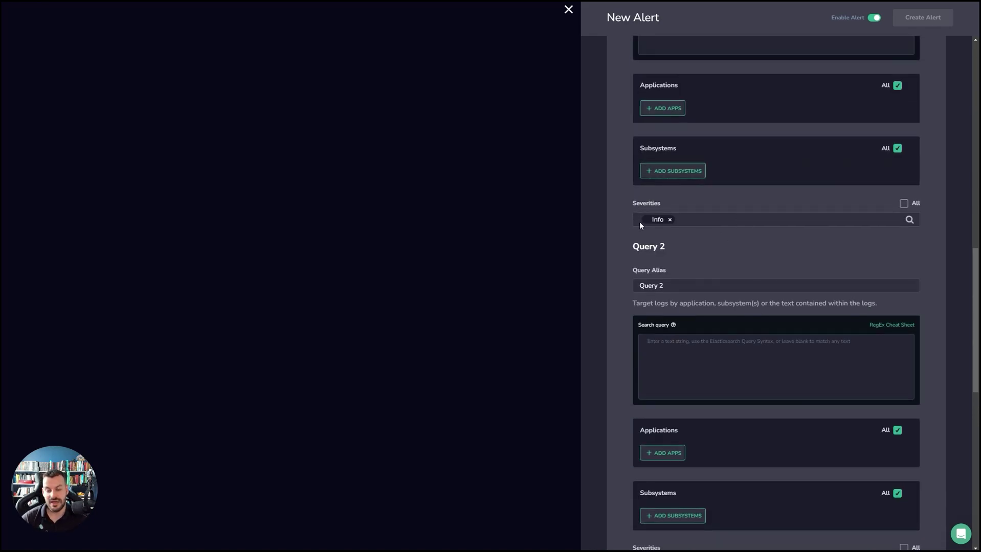
scroll(646, 200, "down", 5)
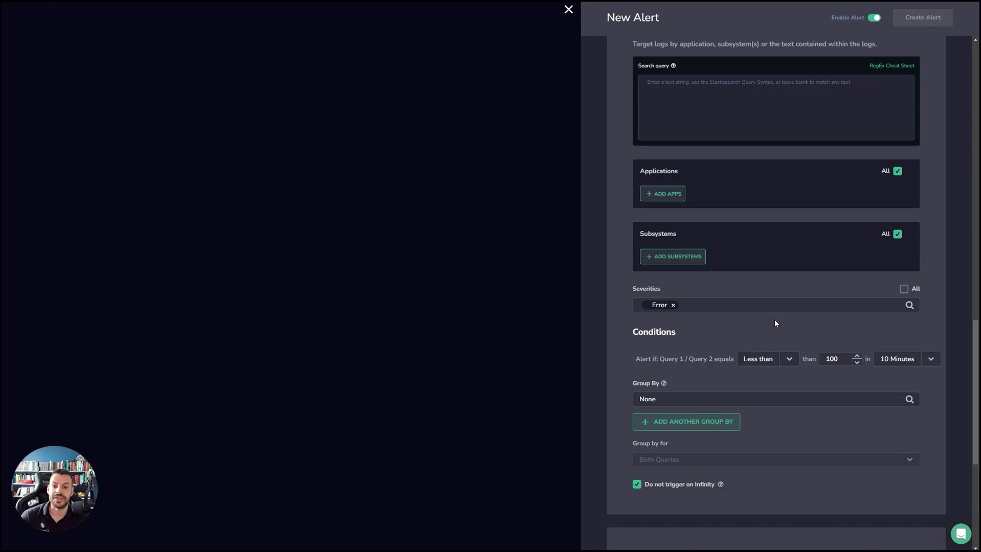
scroll(773, 330, "up", 3)
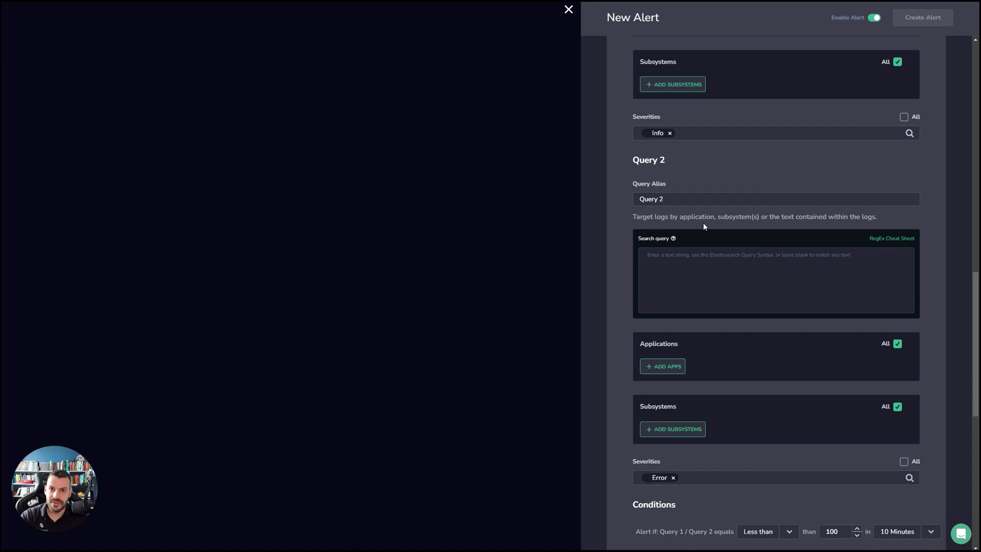
scroll(793, 257, "down", 5)
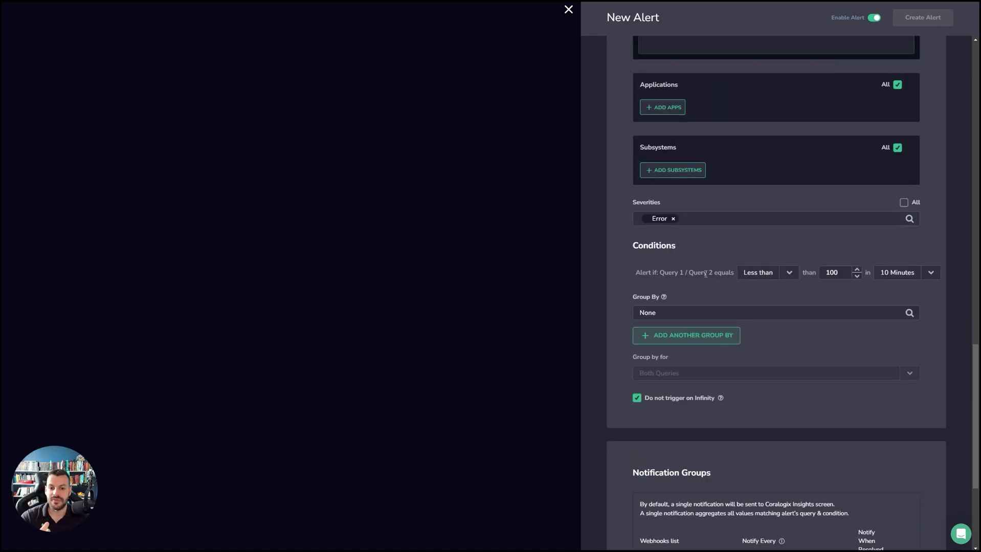
scroll(681, 265, "up", 8)
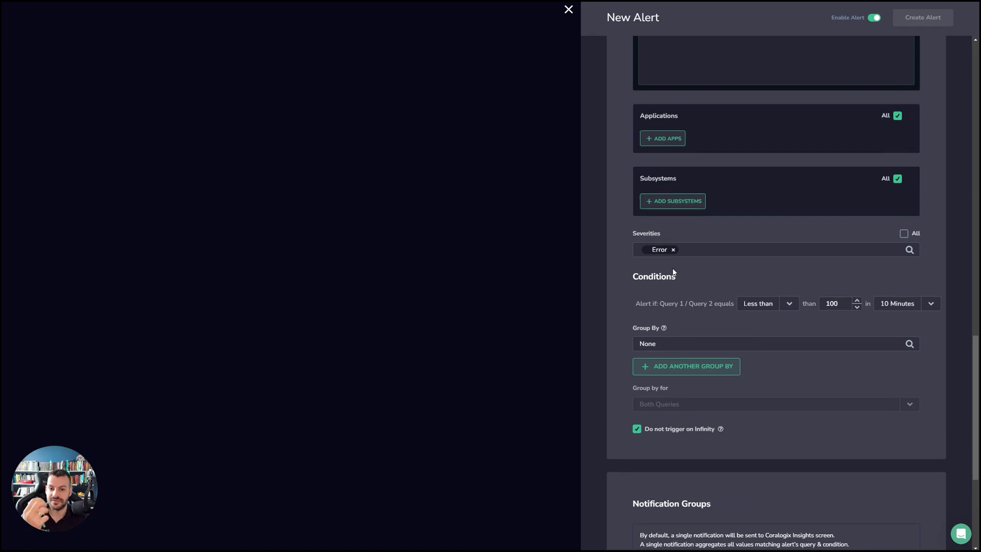
scroll(718, 257, "down", 4)
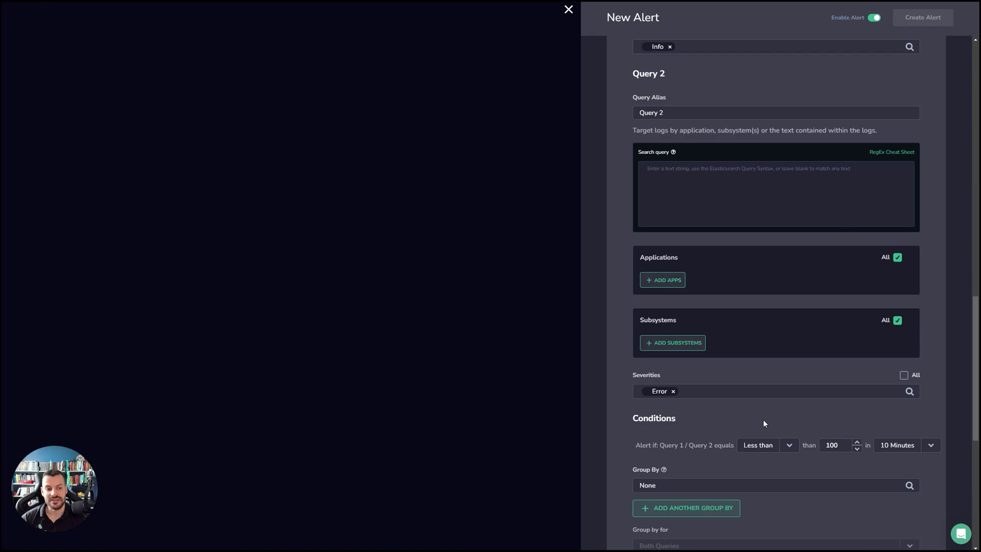
Step: Close the ratio alert form and discard its unsaved changes
left_click(569, 10)
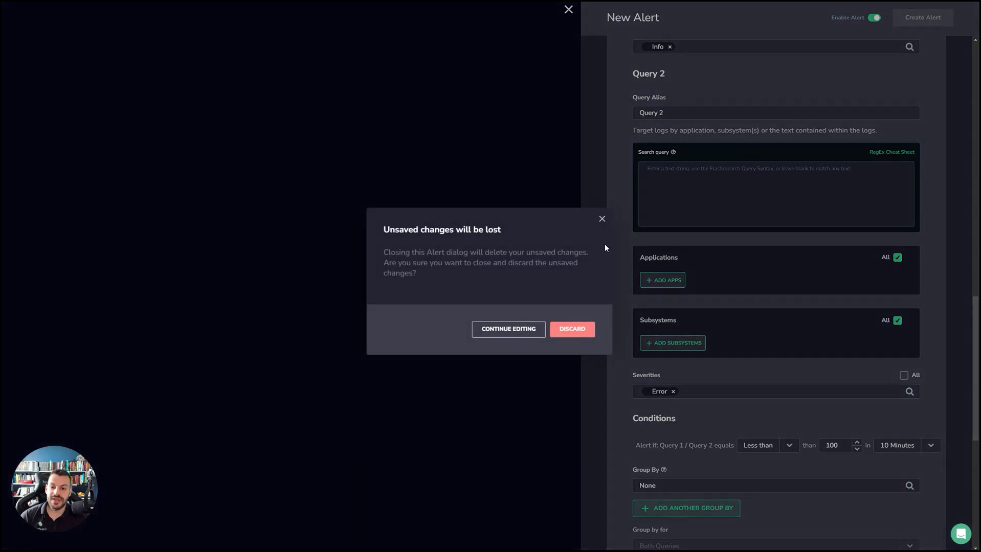
left_click(572, 331)
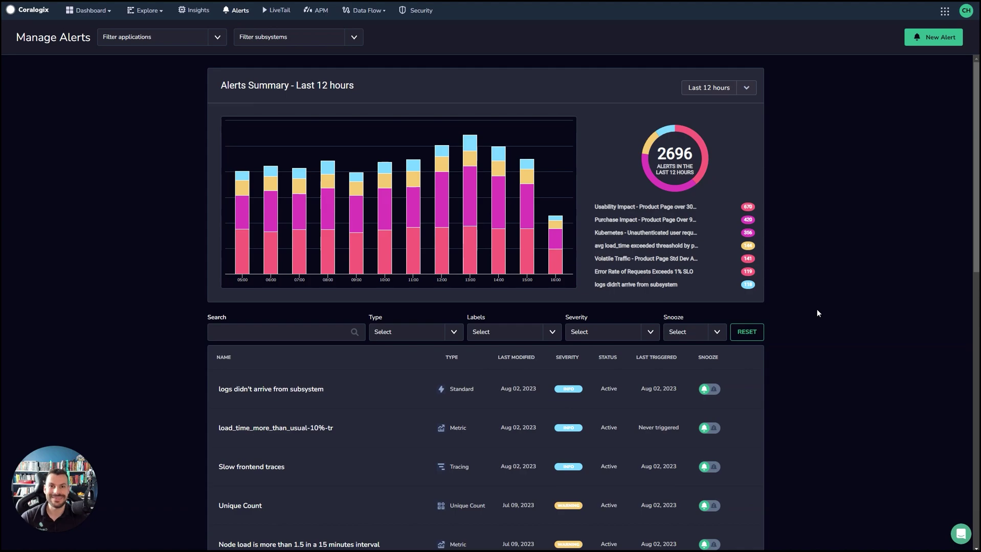
left_click(961, 534)
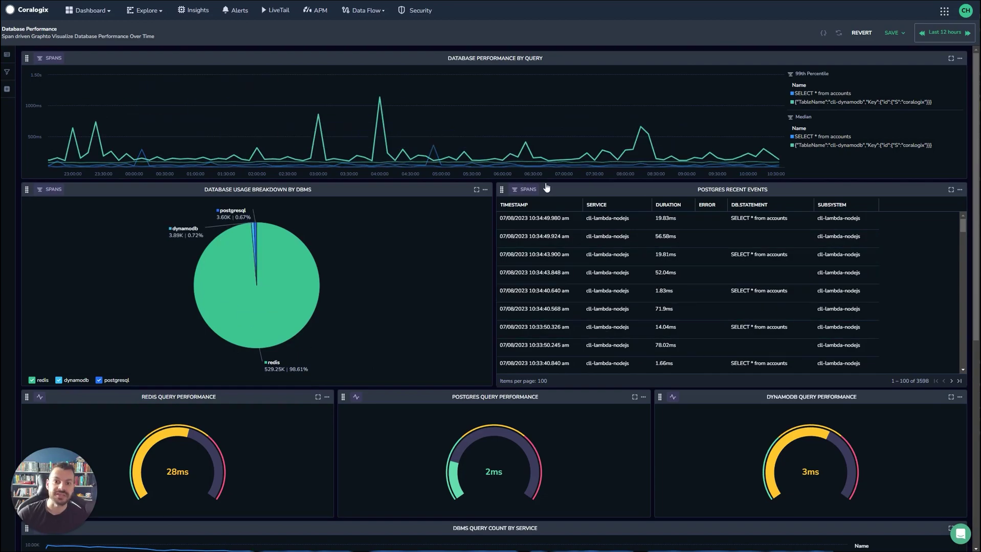
Step: Create an alert from the frontend series of the Overall Application Activity widget on the Database Performance dashboard
left_click(91, 11)
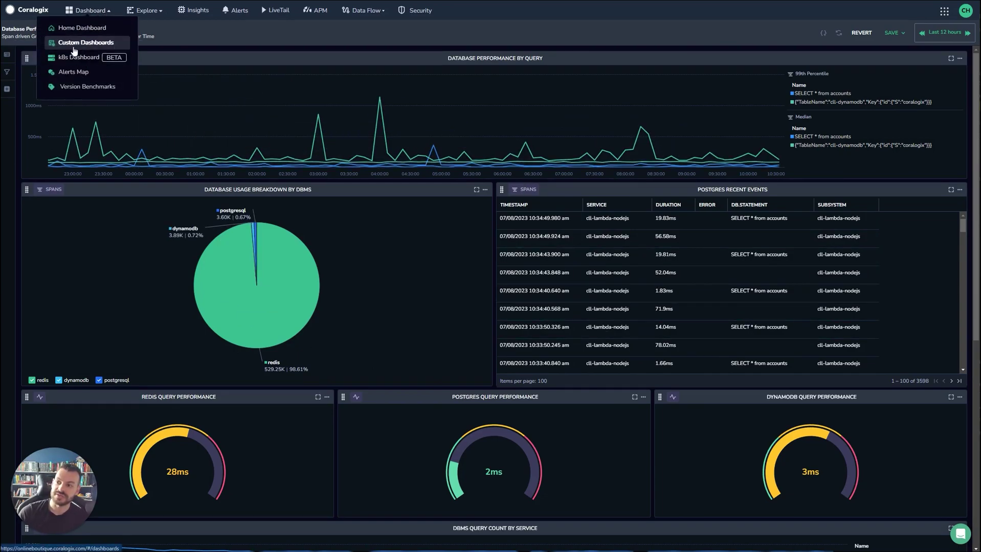
left_click(192, 106)
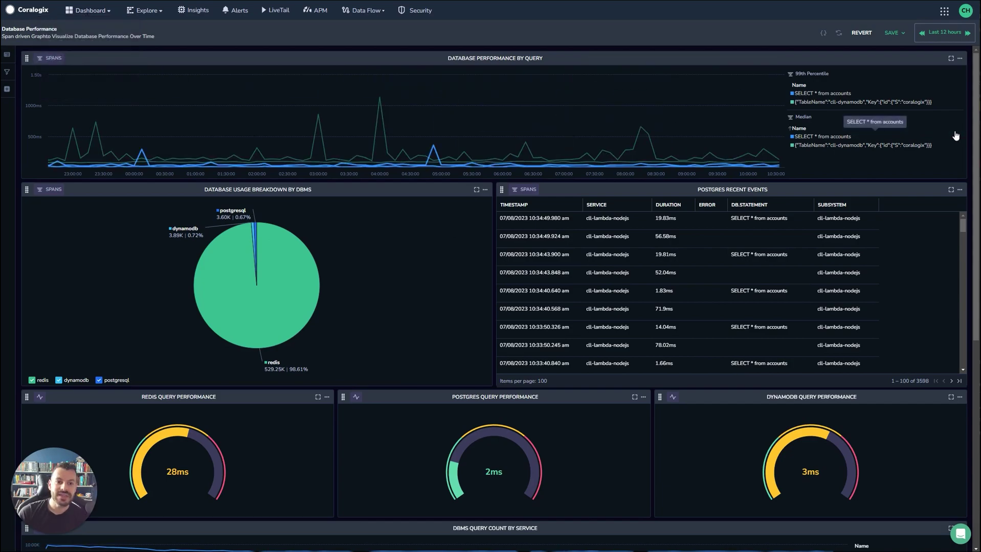
scroll(978, 134, "down", 7)
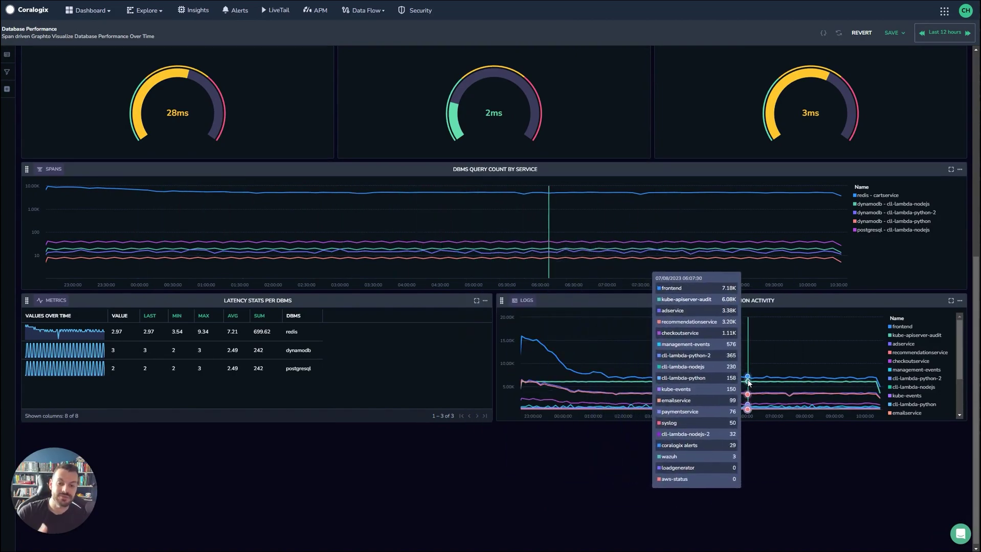
left_click(905, 329)
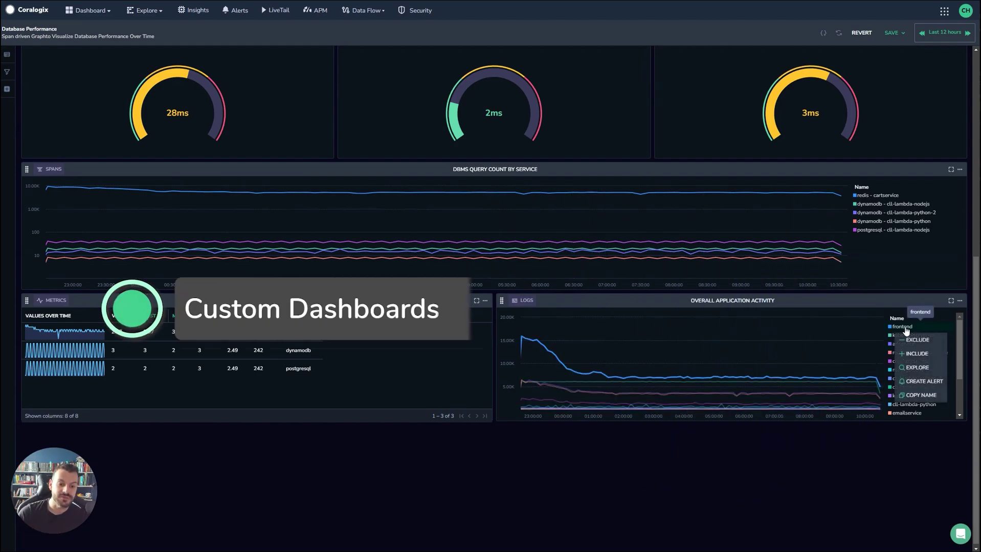
left_click(922, 383)
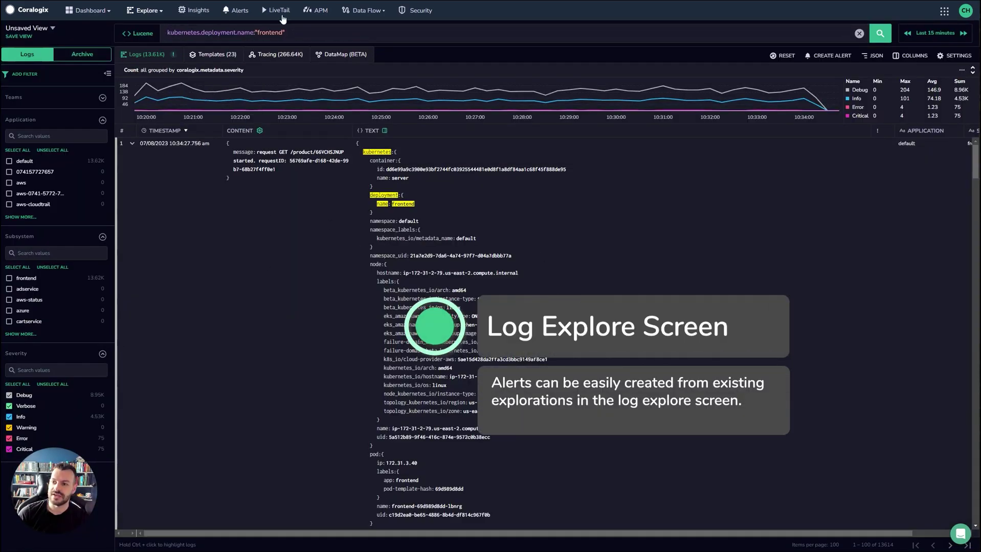
Step: Start an alert from the frontend log search, examine its prefilled query, severities and conditions, and discard it
left_click(815, 56)
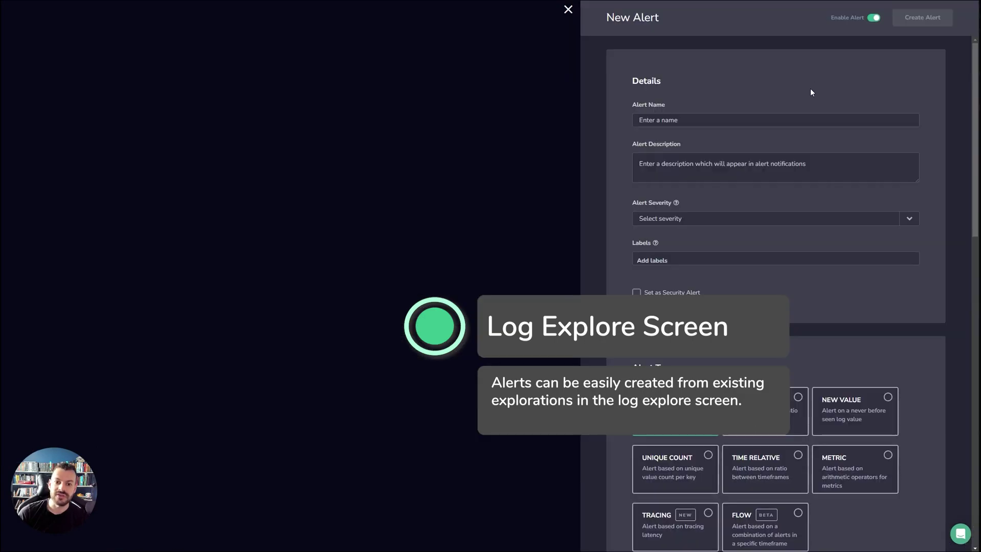
scroll(665, 199, "down", 7)
scroll(673, 203, "down", 3)
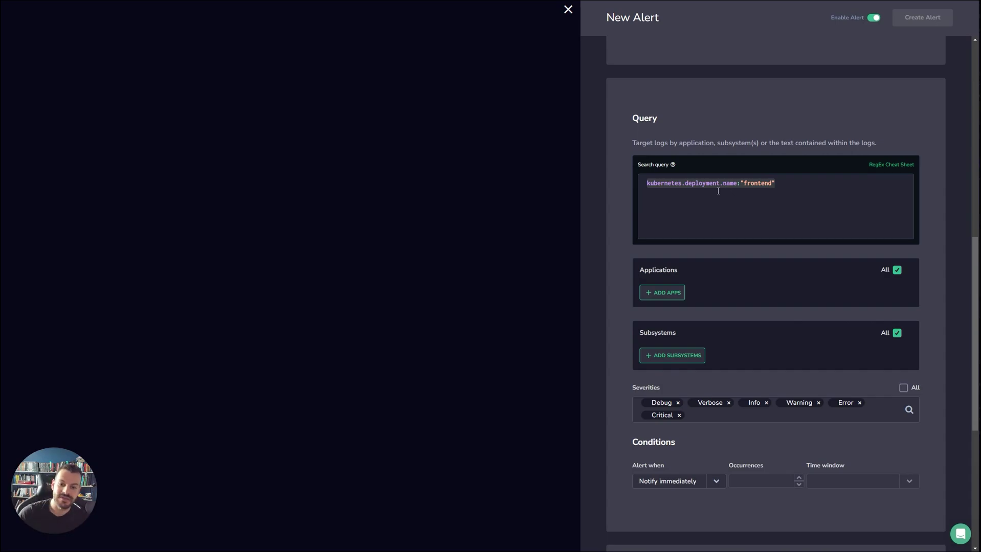
scroll(718, 191, "up", 6)
scroll(724, 205, "down", 3)
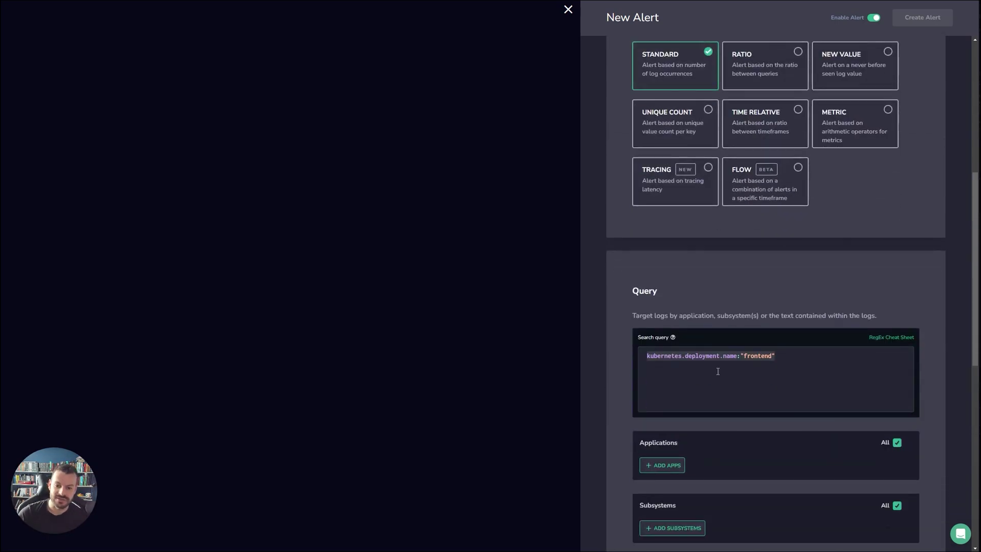
scroll(717, 371, "down", 4)
scroll(786, 301, "down", 5)
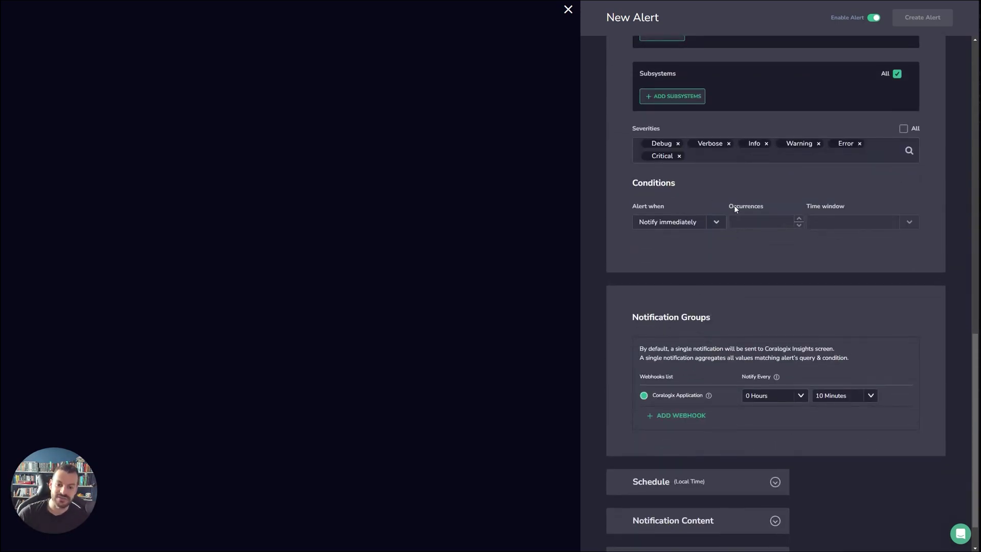
scroll(733, 225, "up", 5)
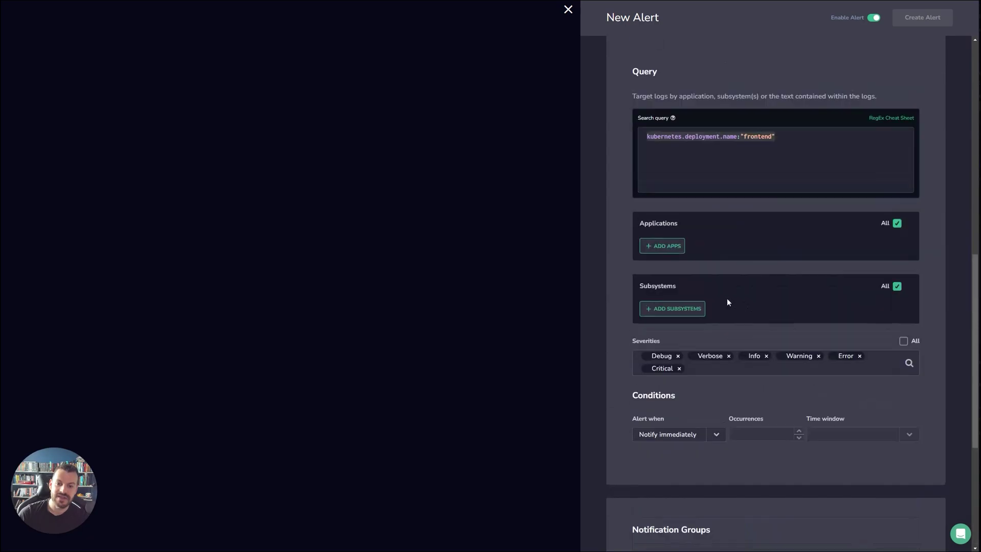
left_click(568, 11)
left_click(572, 329)
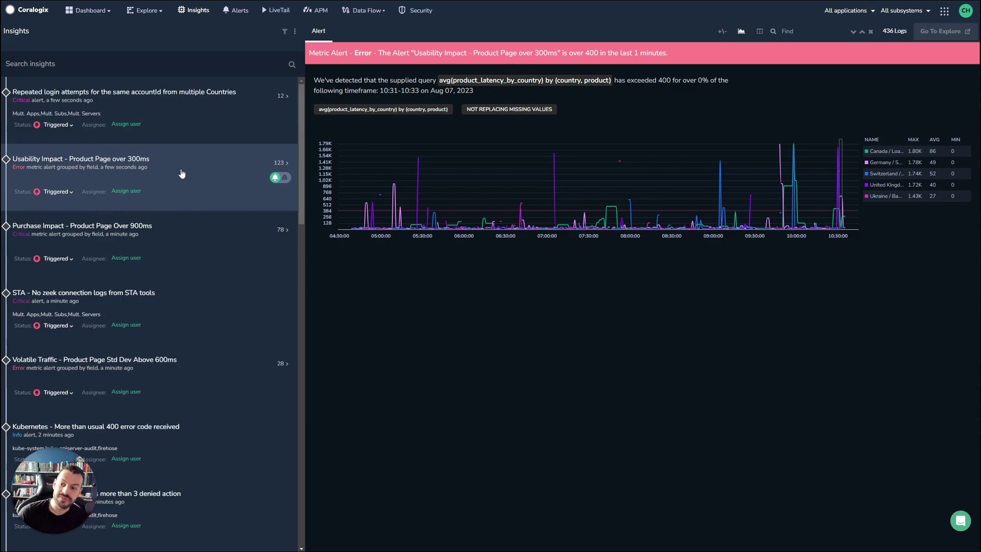
Step: Assign the Usability Impact - Product Page over 300ms insight to the first listed user and set its status to Acknowledged
left_click(58, 192)
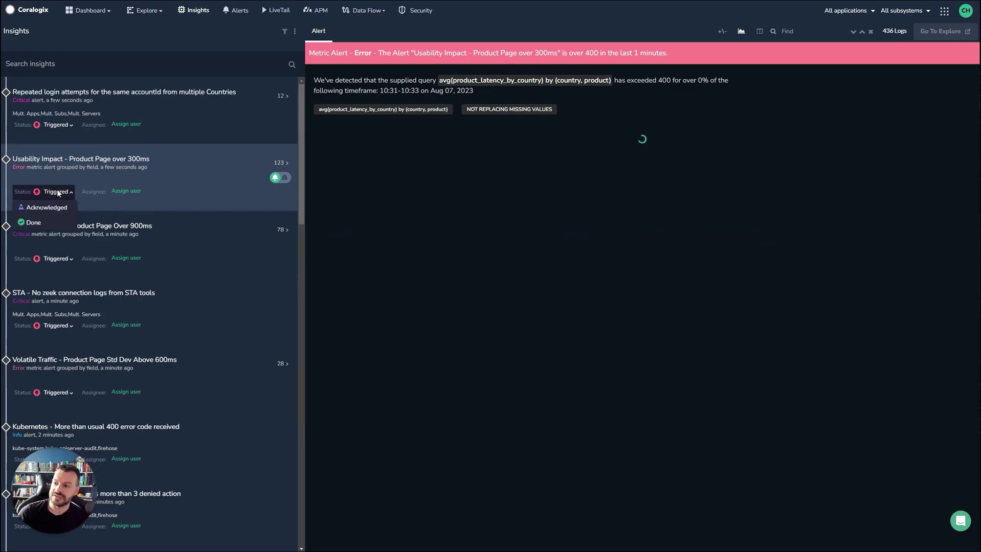
left_click(126, 191)
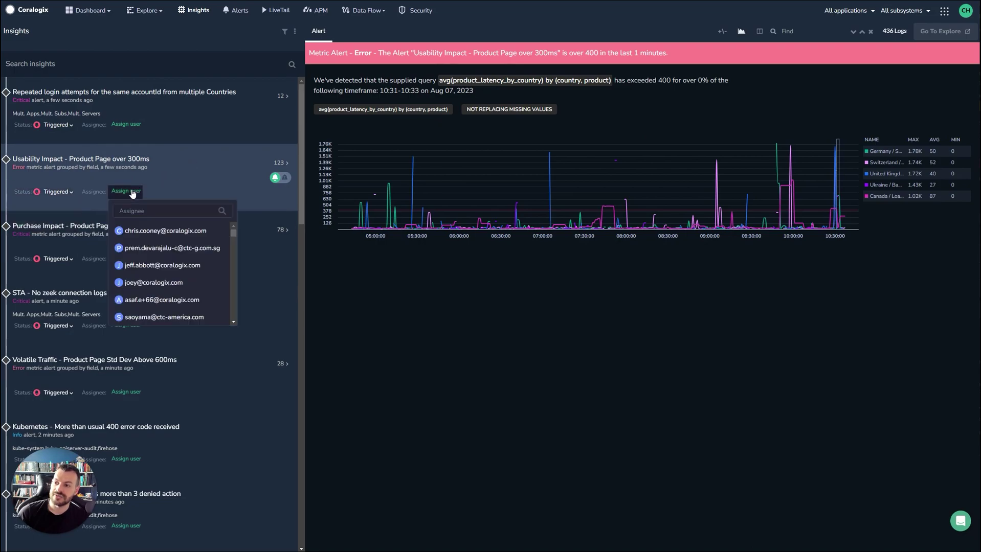
left_click(186, 155)
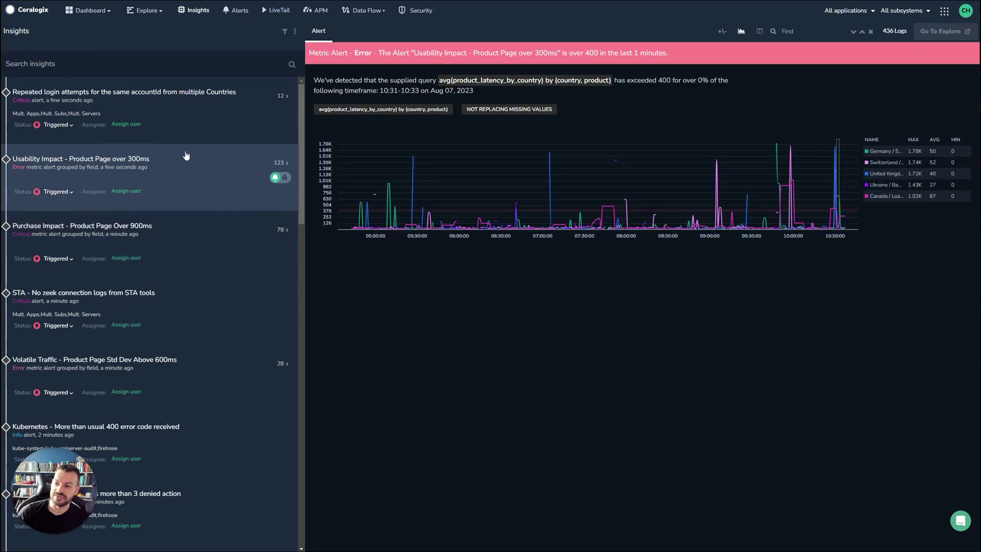
left_click(134, 190)
left_click(134, 228)
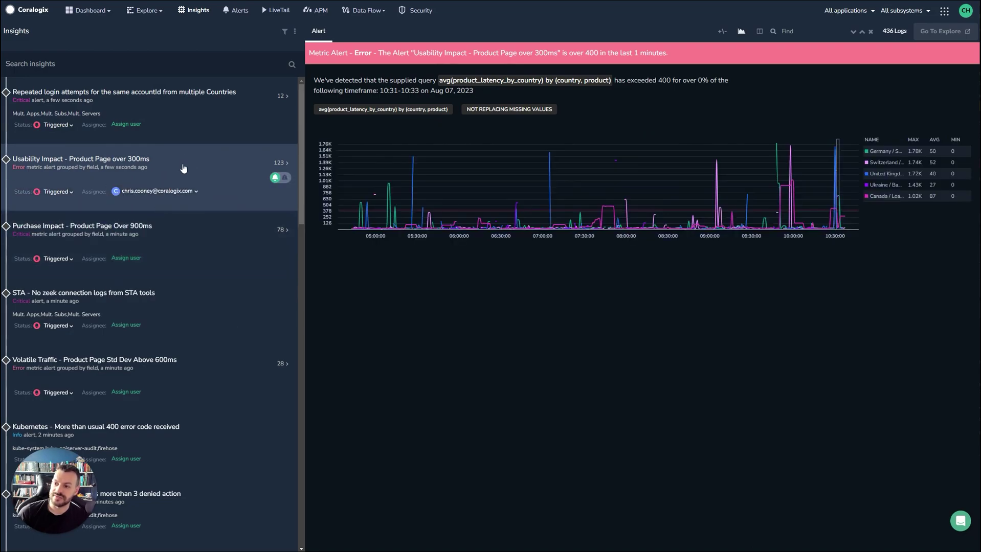
left_click(58, 192)
left_click(56, 207)
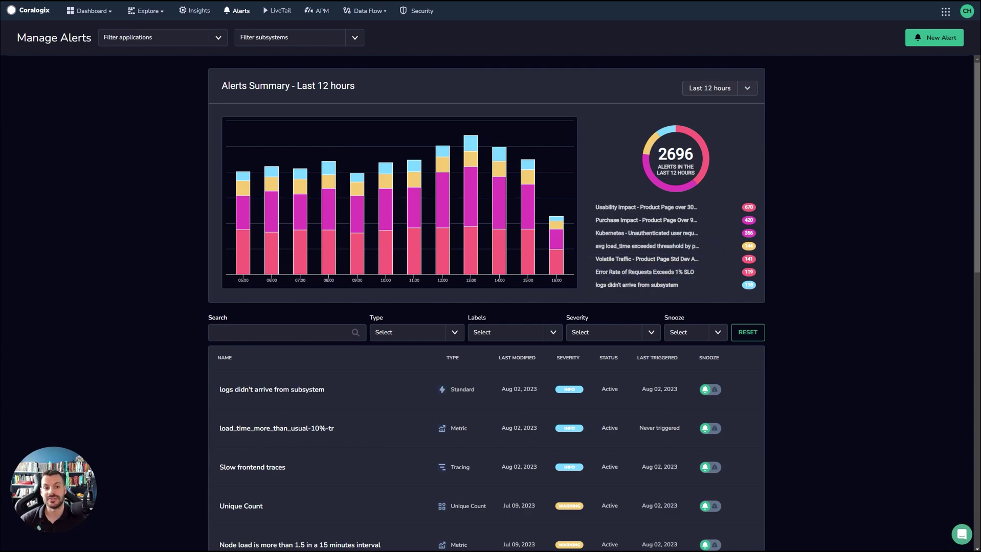
Step: Start a new alert and look through its alert types and query section
left_click(943, 40)
scroll(832, 224, "down", 3)
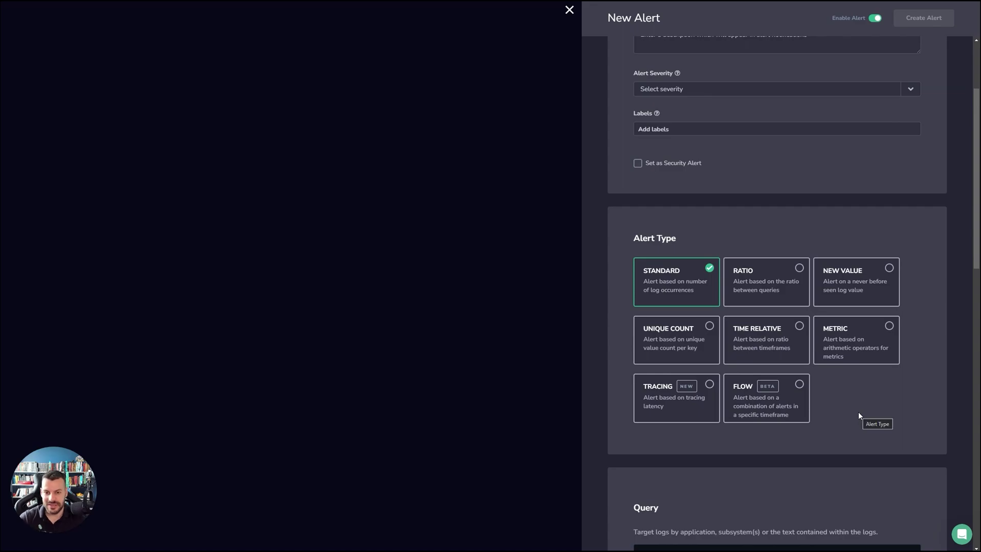
scroll(863, 290, "up", 5)
scroll(867, 302, "down", 13)
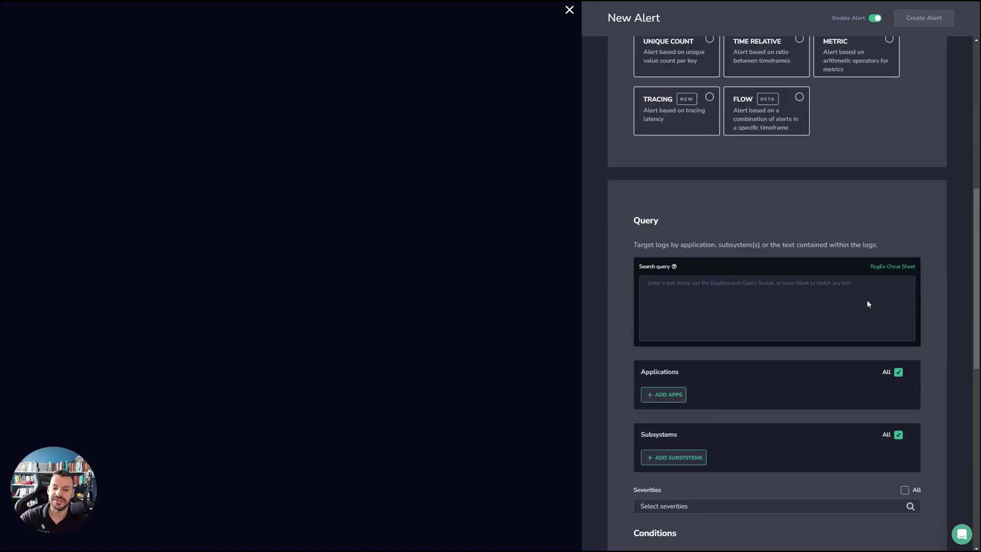